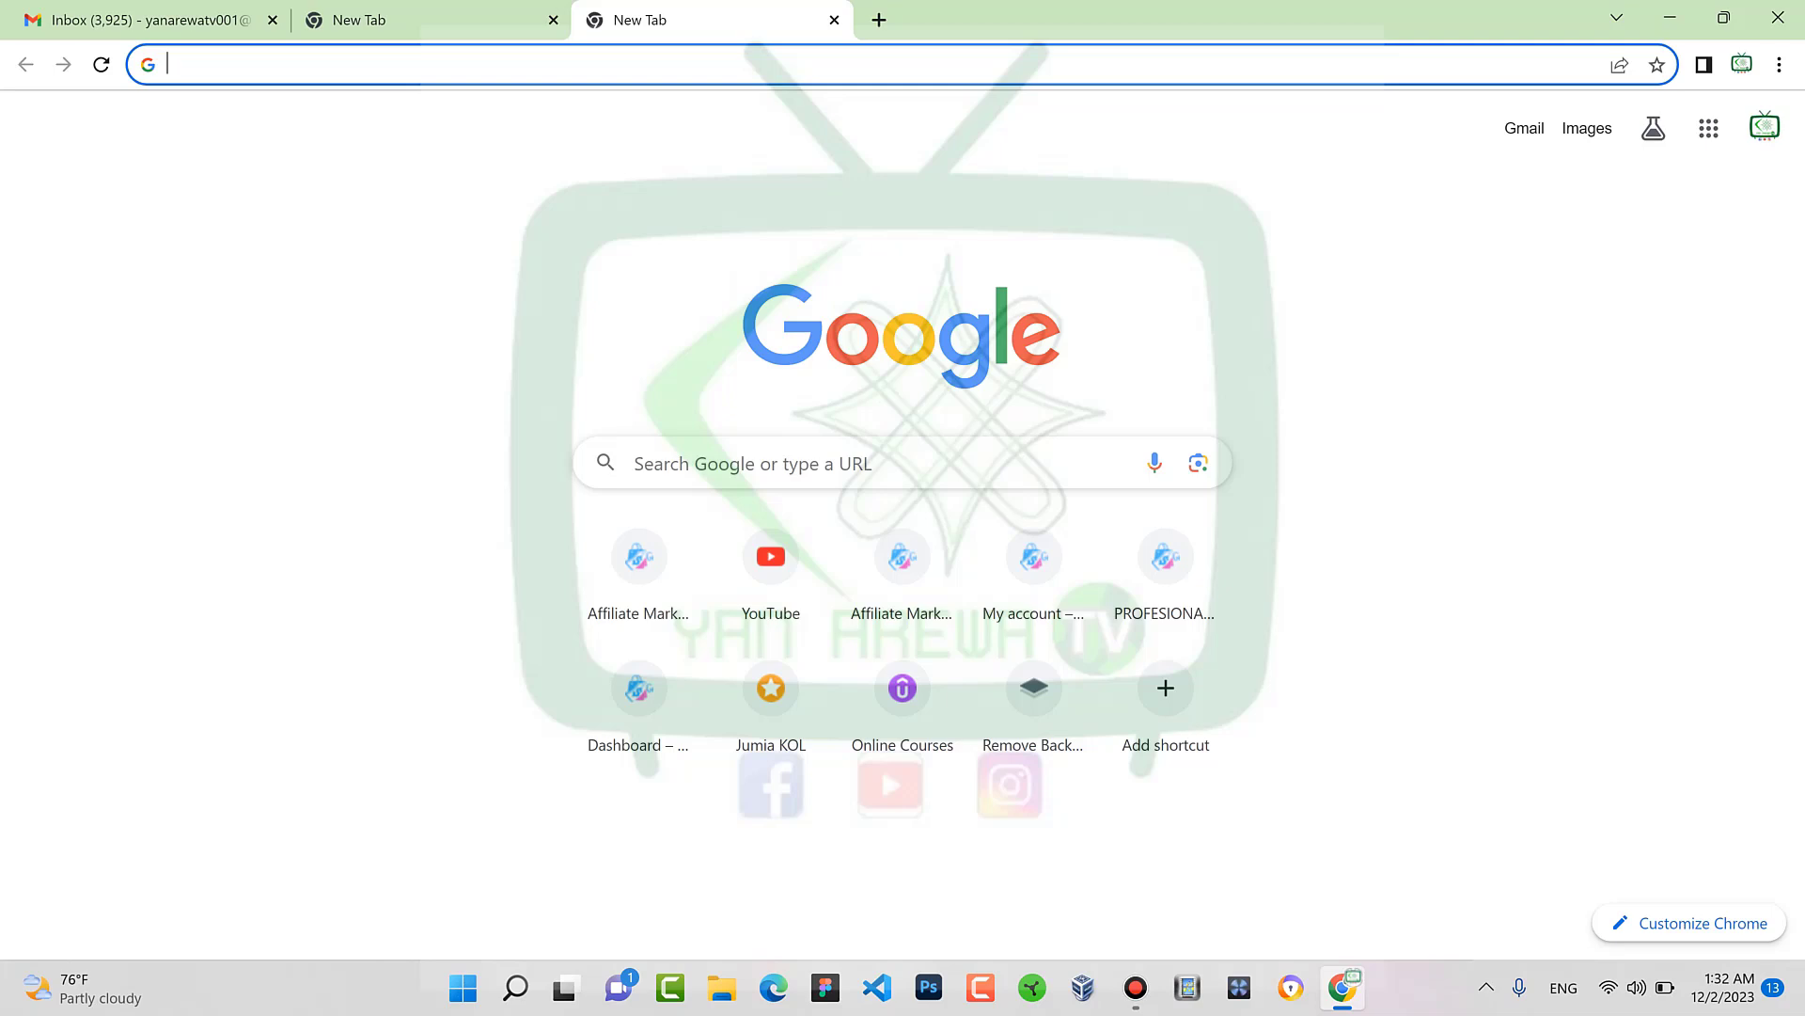
Search Google for 'dribbble' and open the Dribbble website from the results.
{"action": "left_click", "coordinate": [720, 65]}
{"action": "type", "text": "d"}
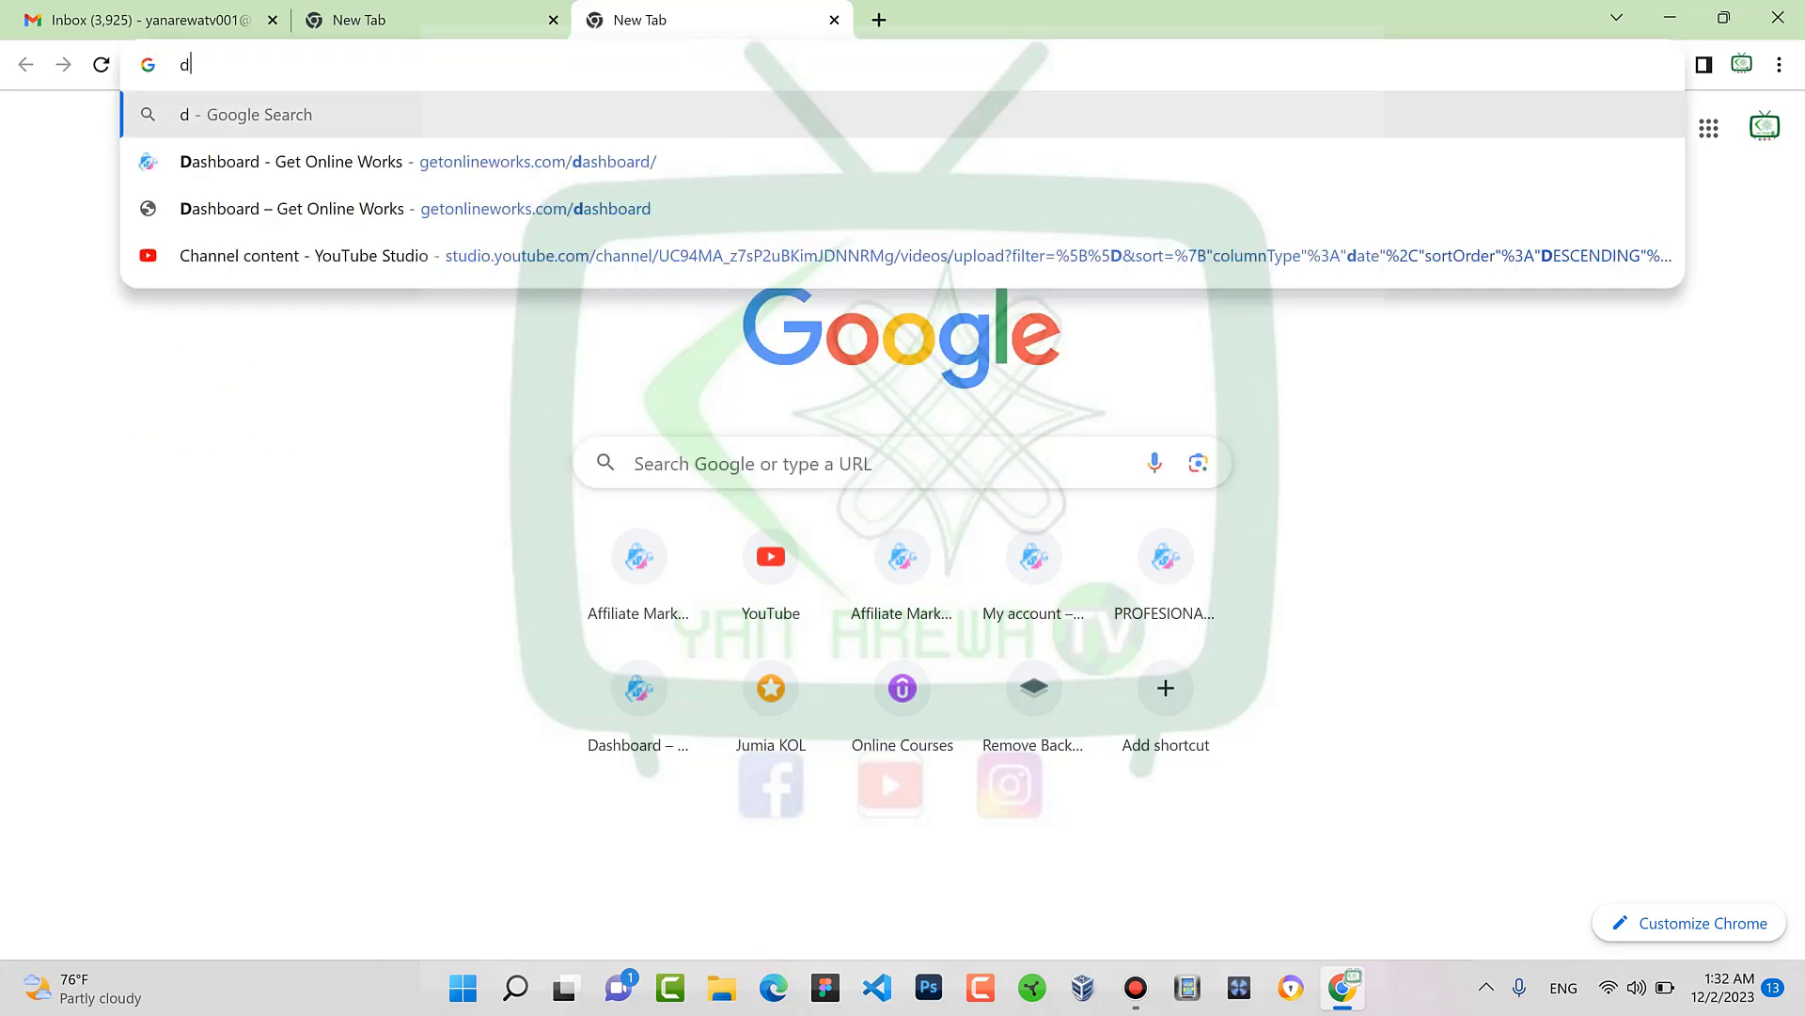
{"action": "type", "text": "ribb"}
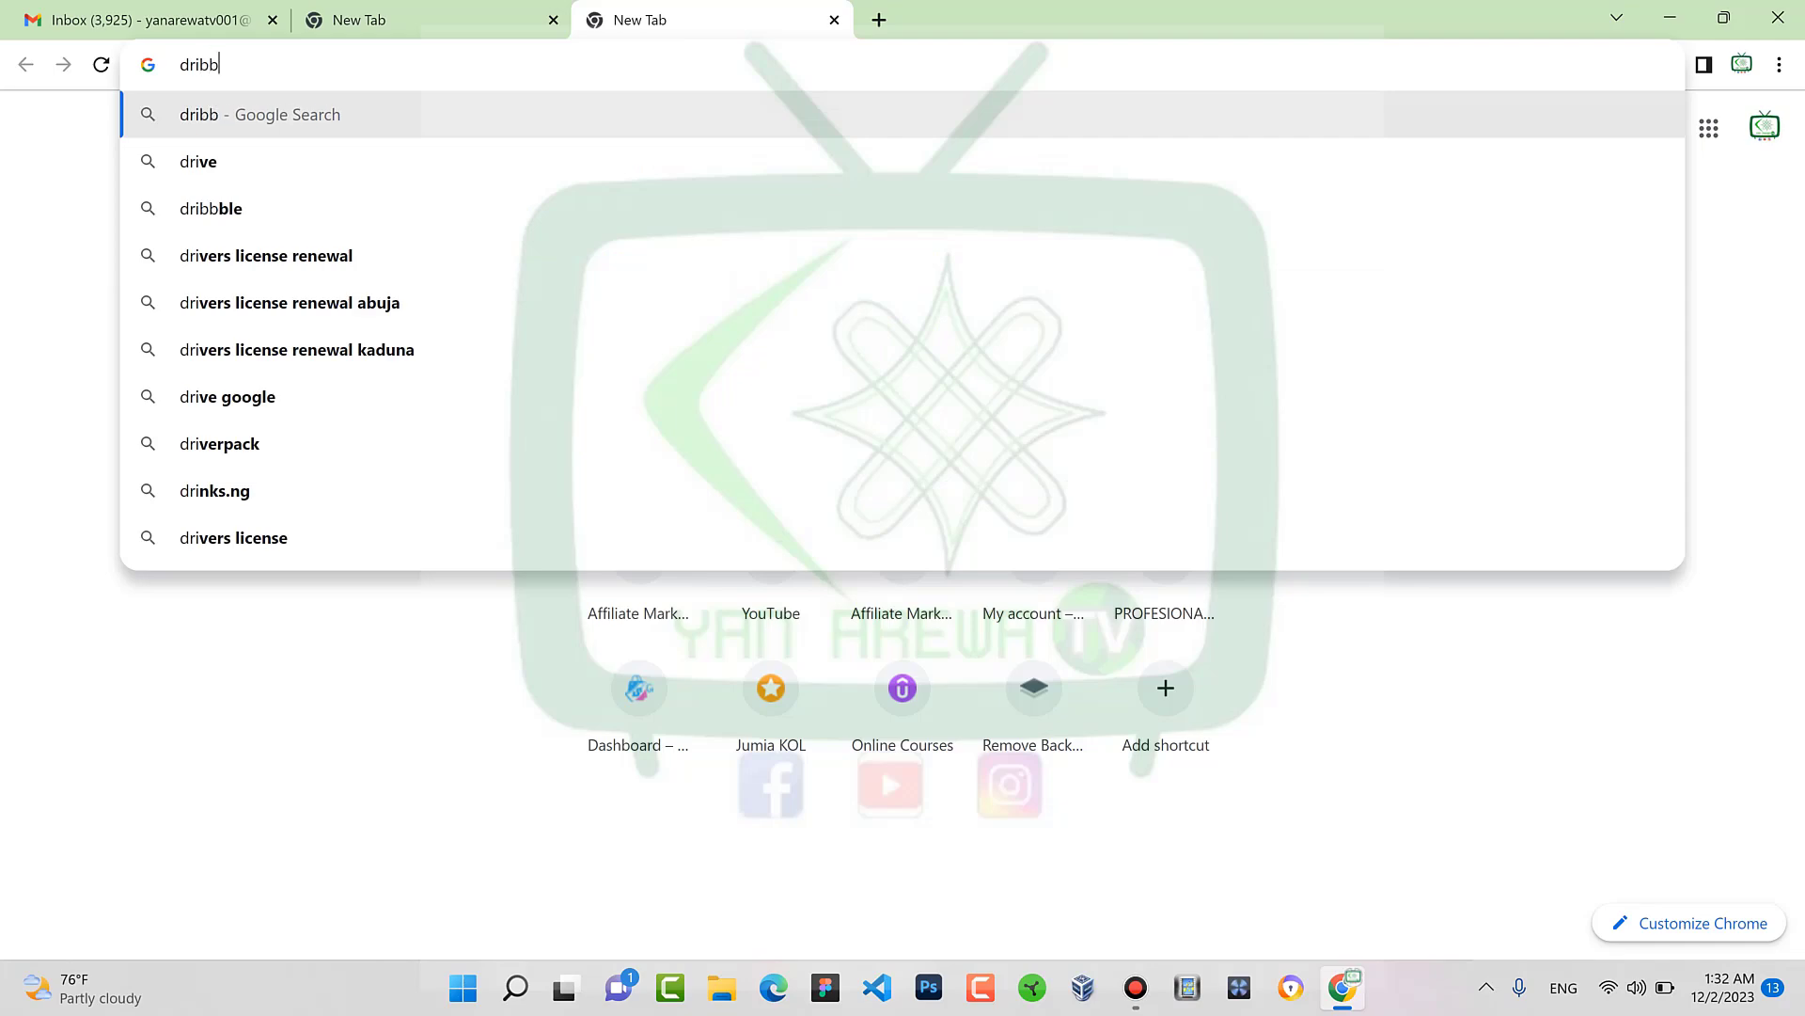
{"action": "key", "text": "Down"}
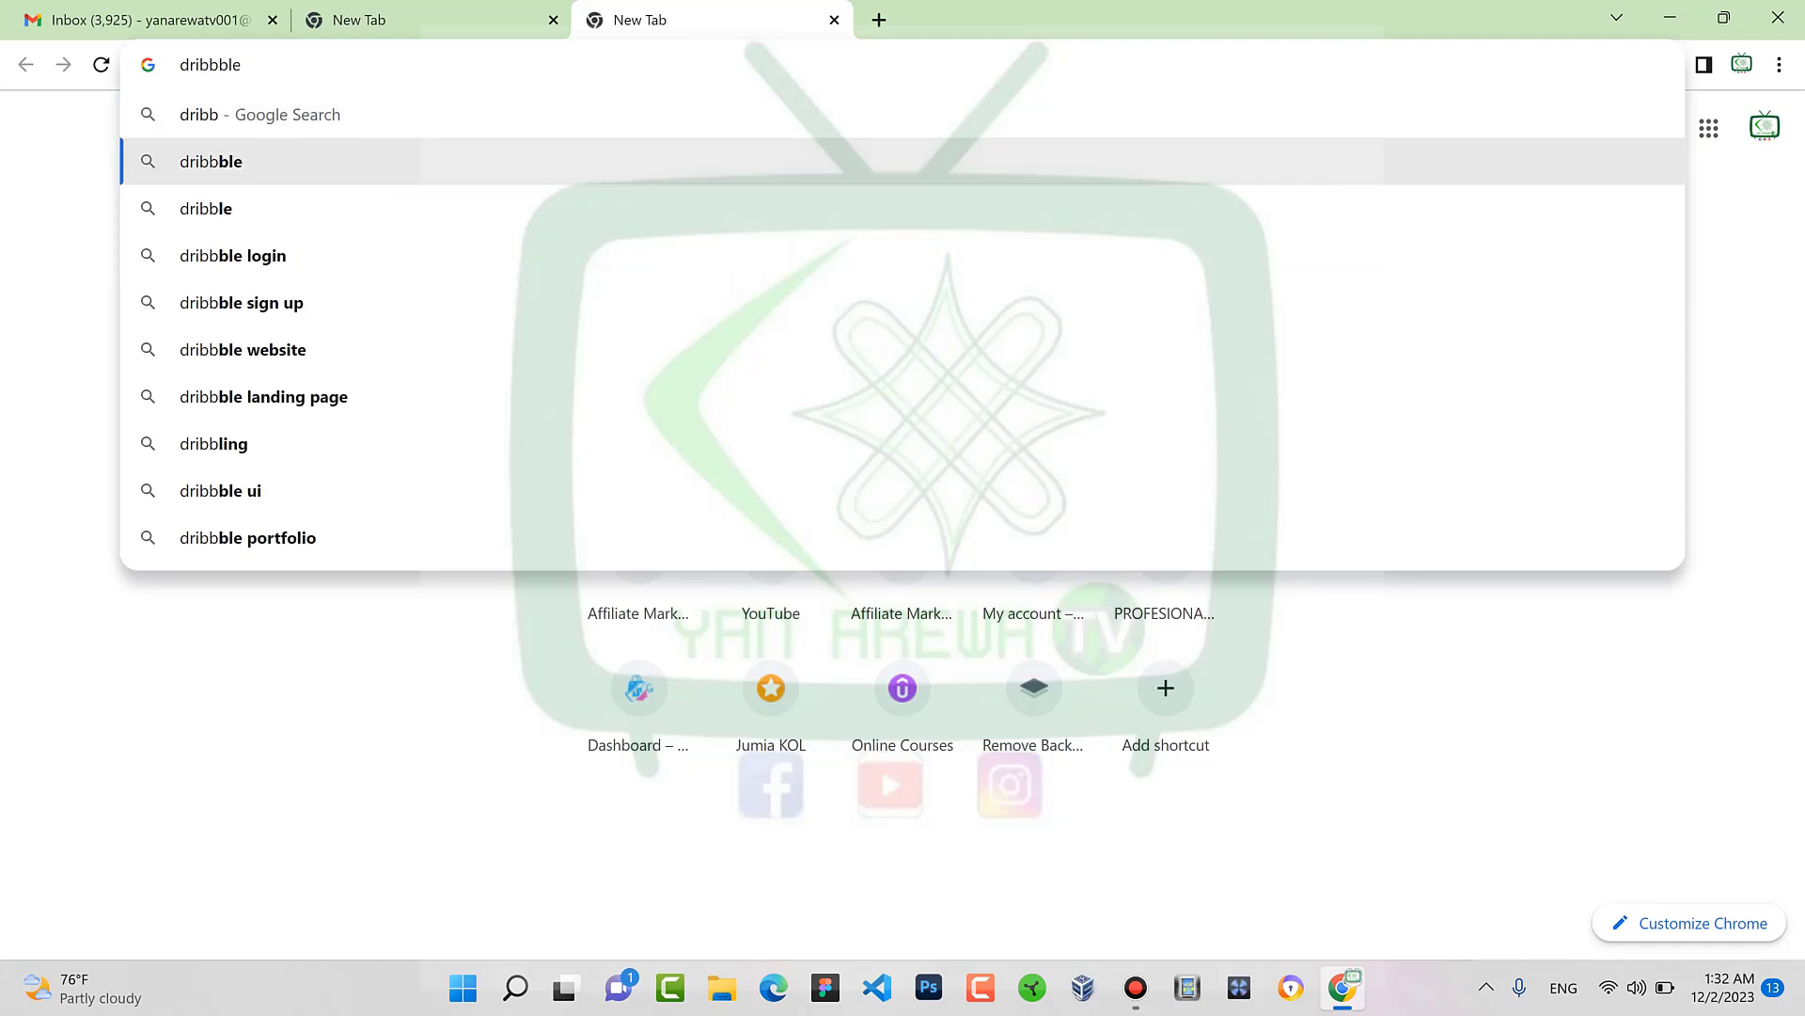
{"action": "key", "text": "Return"}
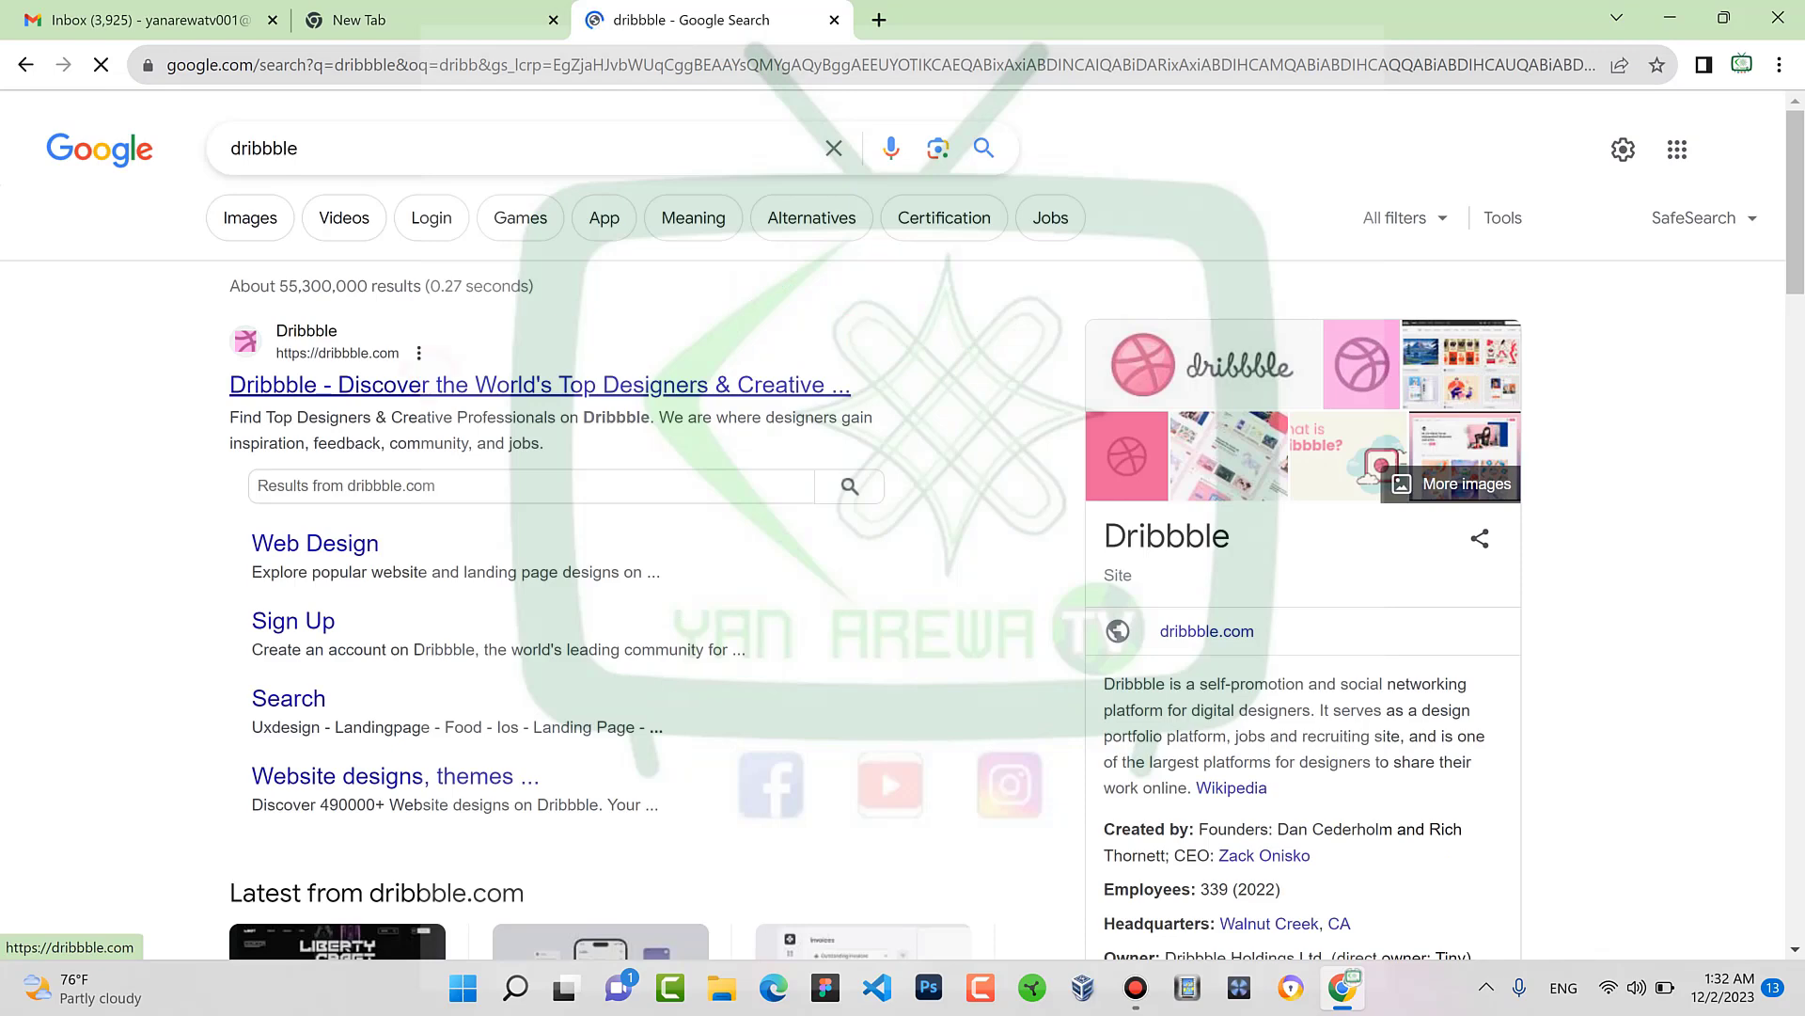
{"action": "left_click", "coordinate": [540, 385]}
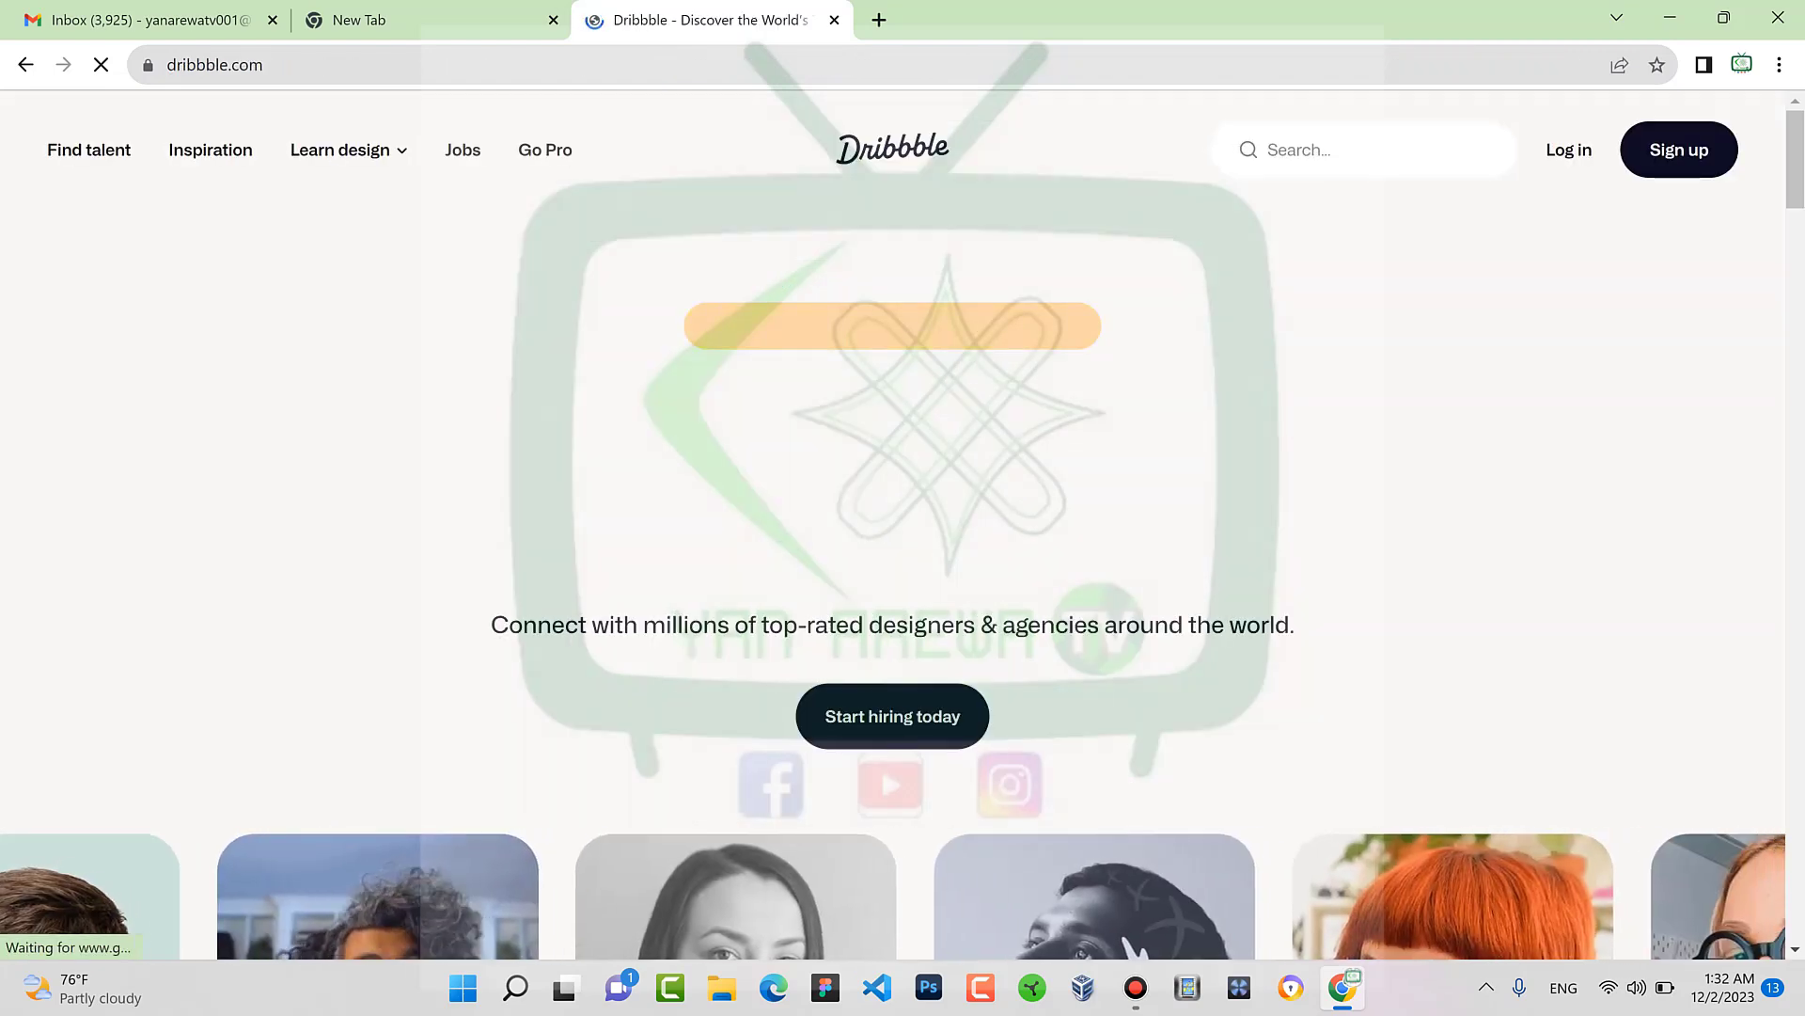
Run a Dribbble site search for 'wallet' designs.
{"action": "left_click", "coordinate": [420, 294]}
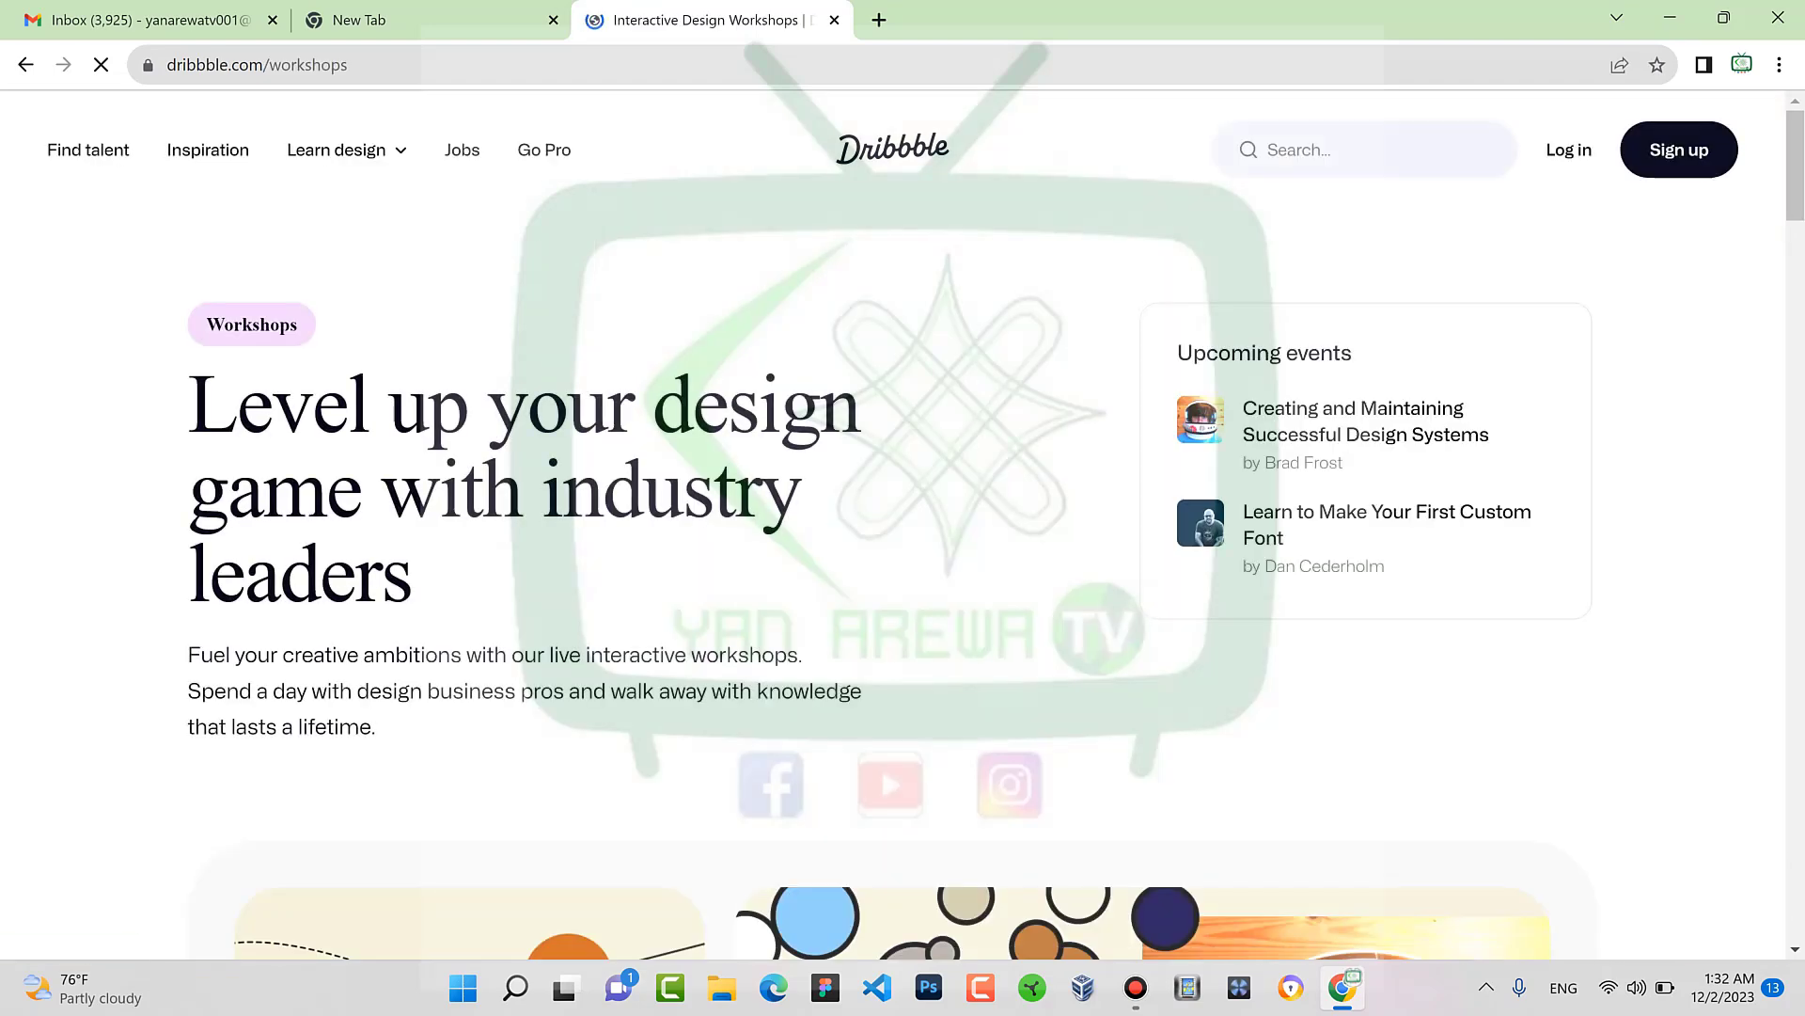
{"action": "left_click", "coordinate": [1369, 159]}
{"action": "type", "text": "walle"}
{"action": "type", "text": "t"}
{"action": "key", "text": "Return"}
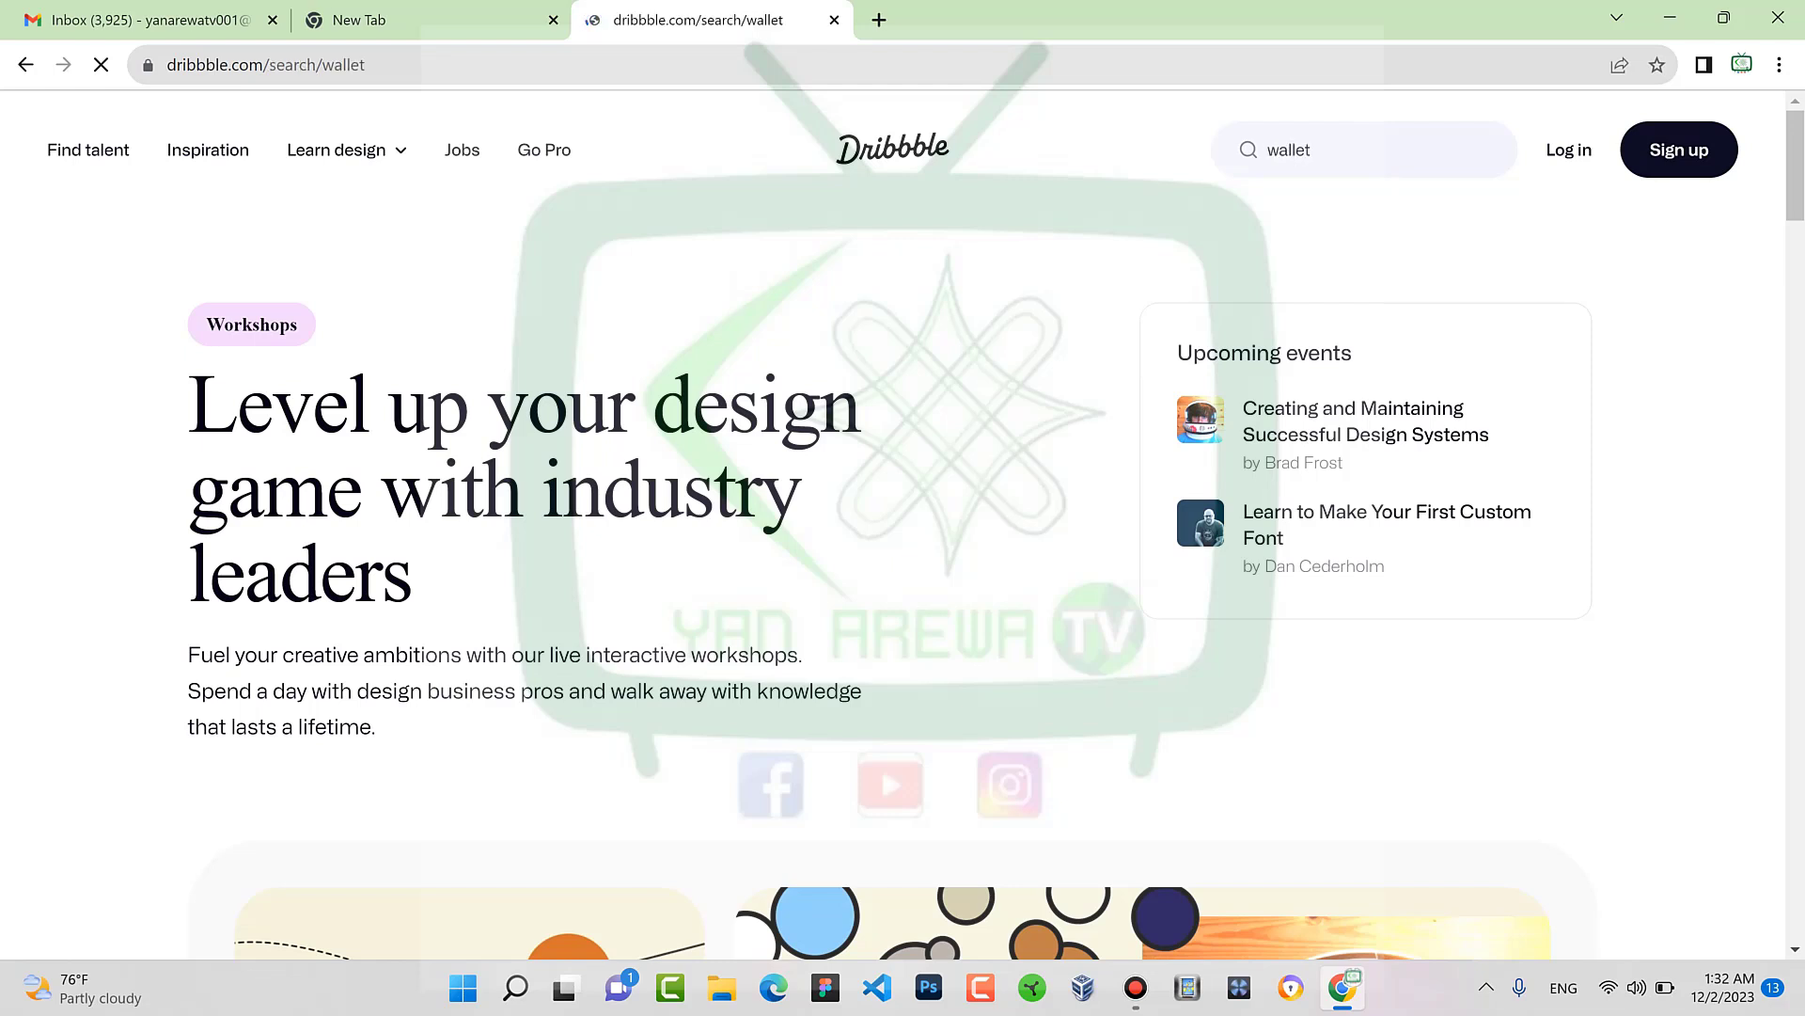
Scroll down through the wallet design results.
{"action": "scroll", "coordinate": [1514, 452], "scroll_direction": "down", "scroll_amount": 3}
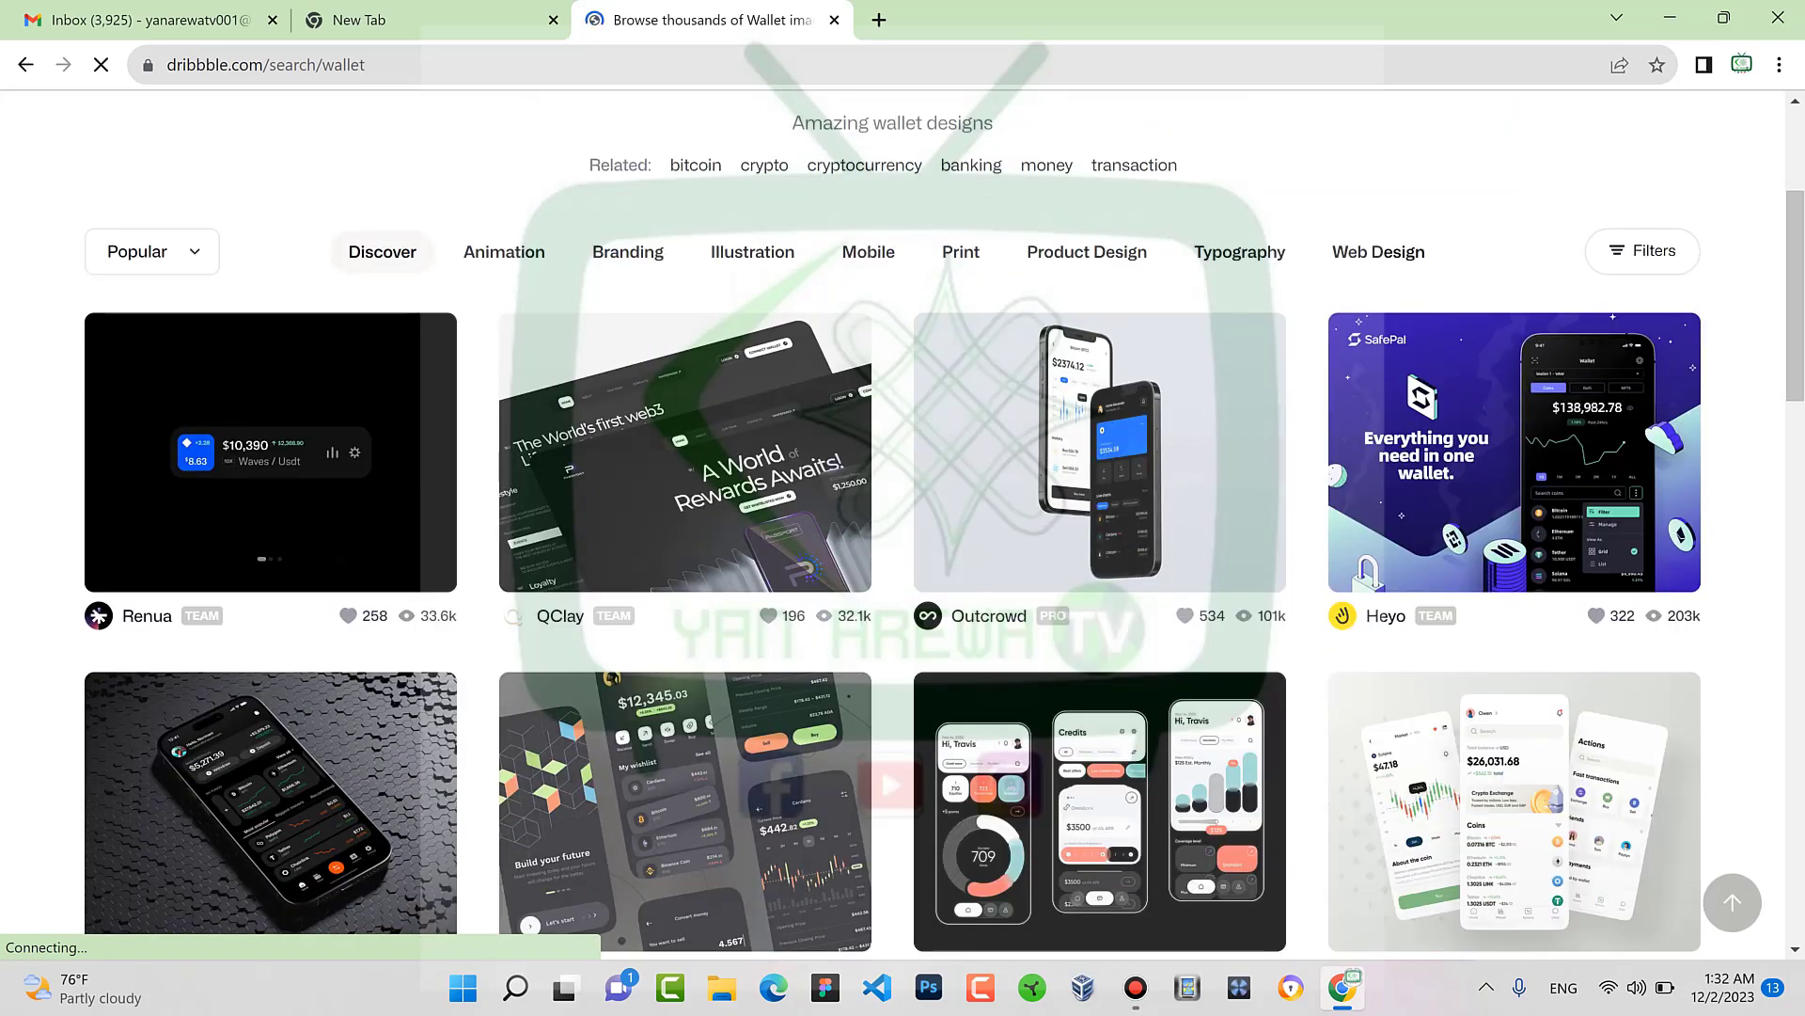
{"action": "scroll", "coordinate": [685, 564], "scroll_direction": "down", "scroll_amount": 3}
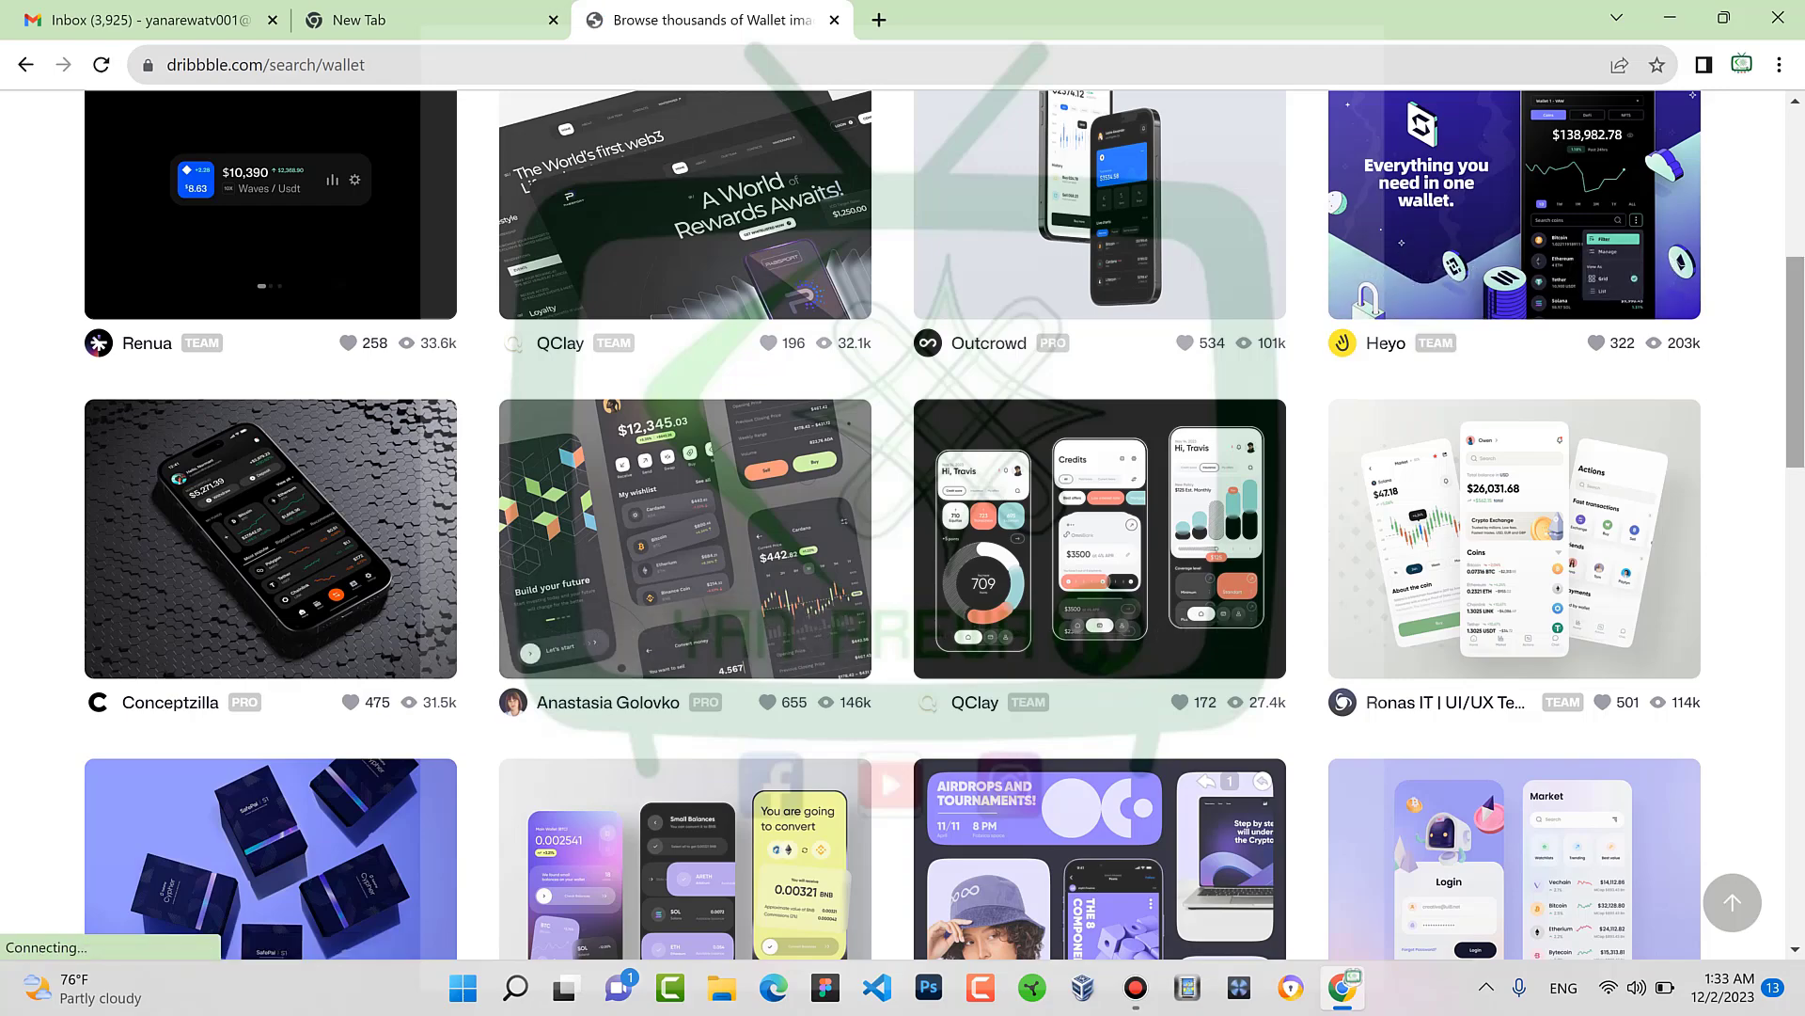
{"action": "scroll", "coordinate": [685, 564], "scroll_direction": "down", "scroll_amount": 2}
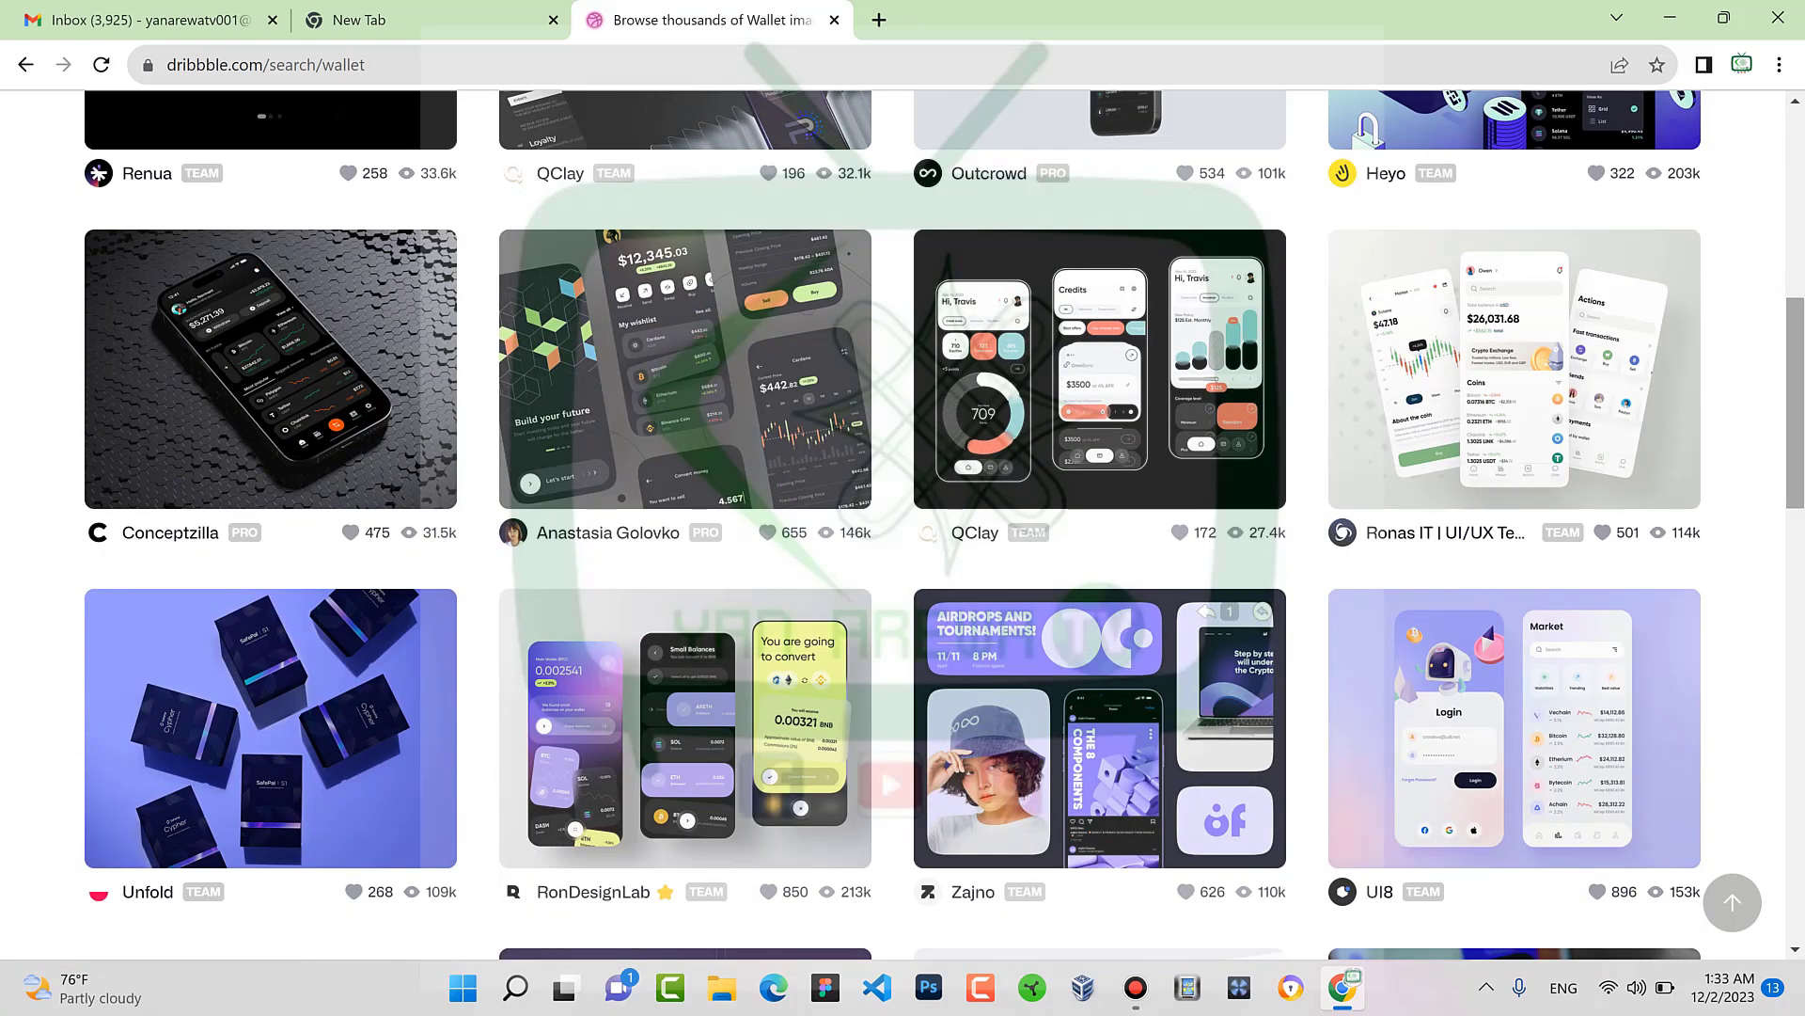
{"action": "scroll", "coordinate": [685, 565], "scroll_direction": "down", "scroll_amount": 3}
{"action": "scroll", "coordinate": [685, 564], "scroll_direction": "down", "scroll_amount": 2}
{"action": "scroll", "coordinate": [685, 564], "scroll_direction": "down", "scroll_amount": 1}
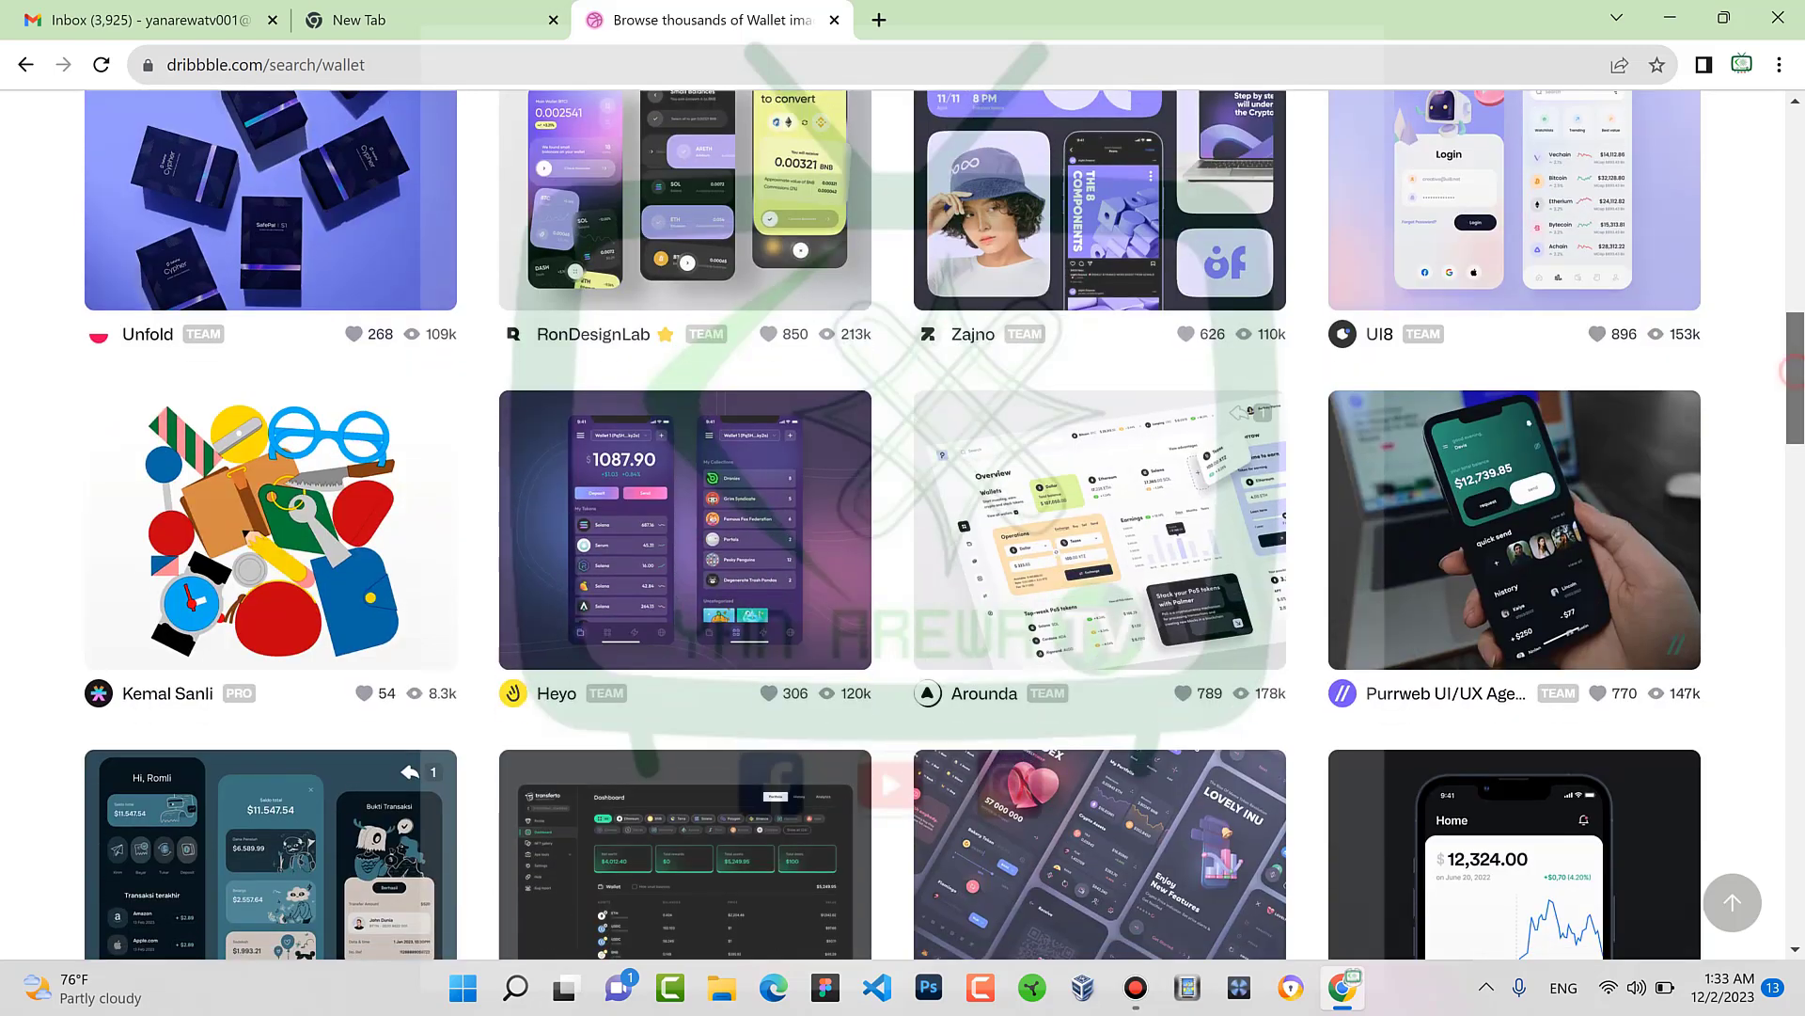
{"action": "scroll", "coordinate": [686, 565], "scroll_direction": "down", "scroll_amount": 2}
{"action": "scroll", "coordinate": [685, 565], "scroll_direction": "down", "scroll_amount": 3}
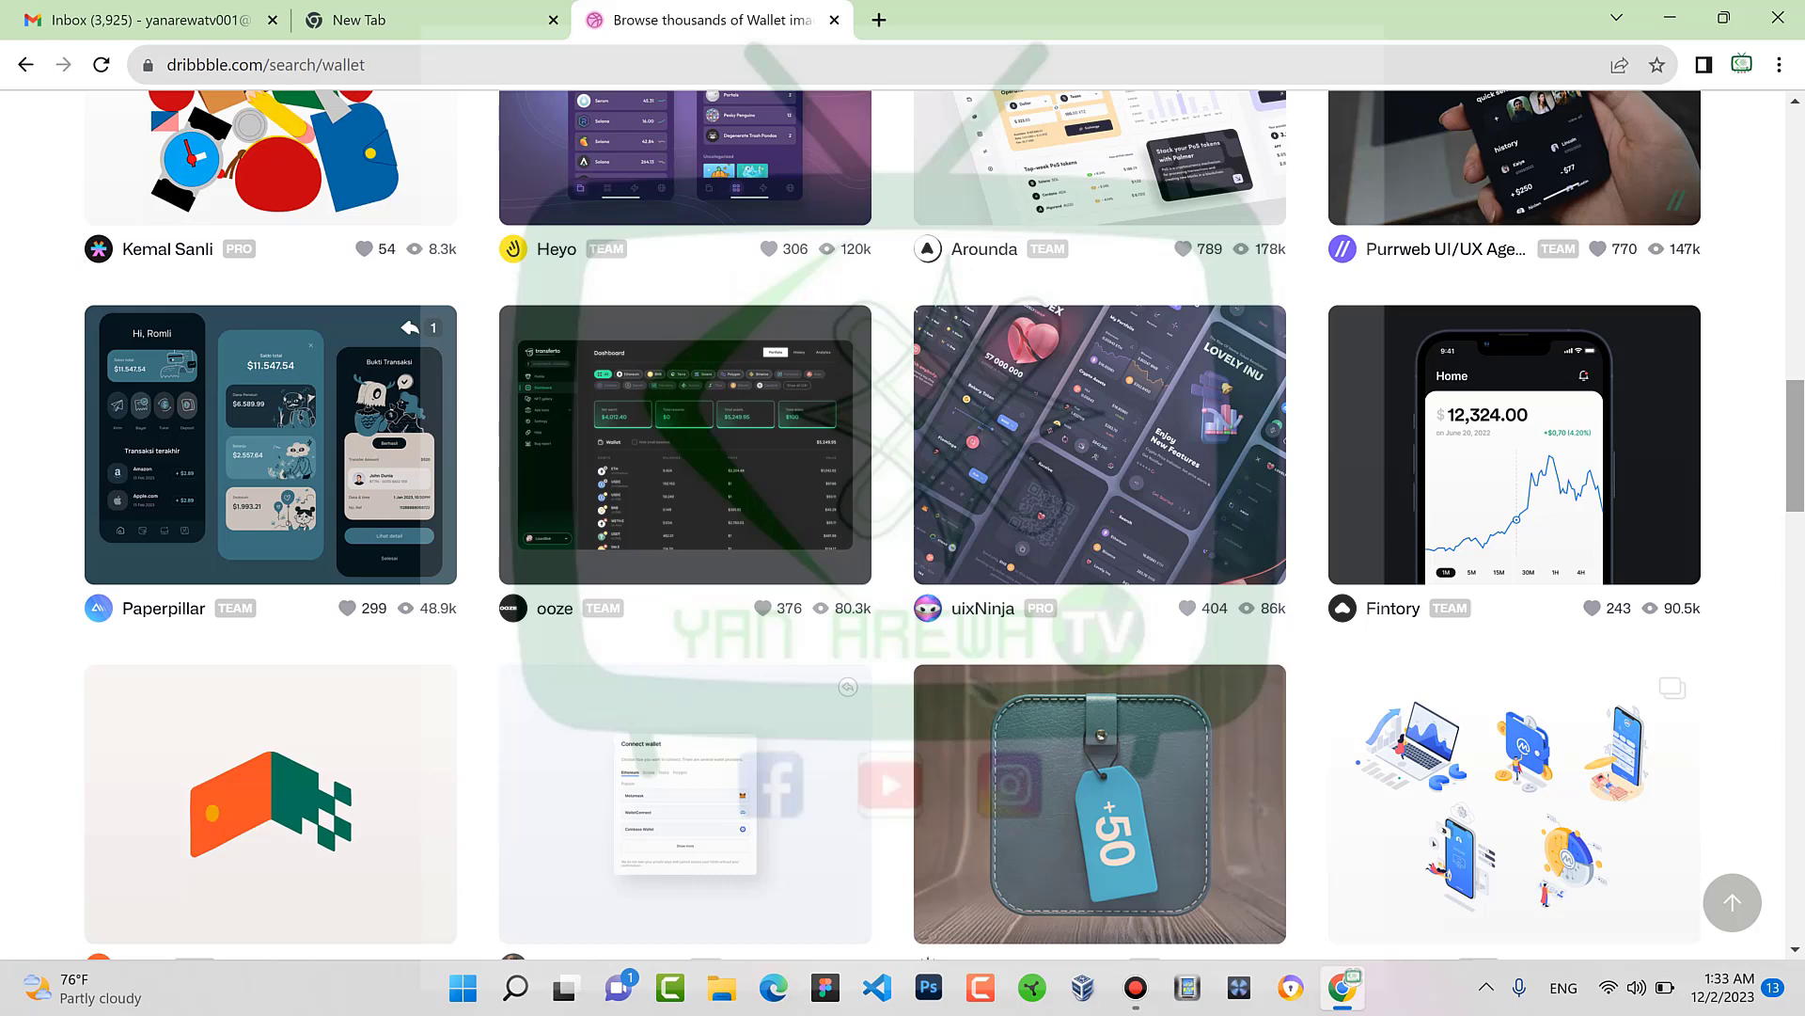
{"action": "mouse_move", "coordinate": [268, 854]}
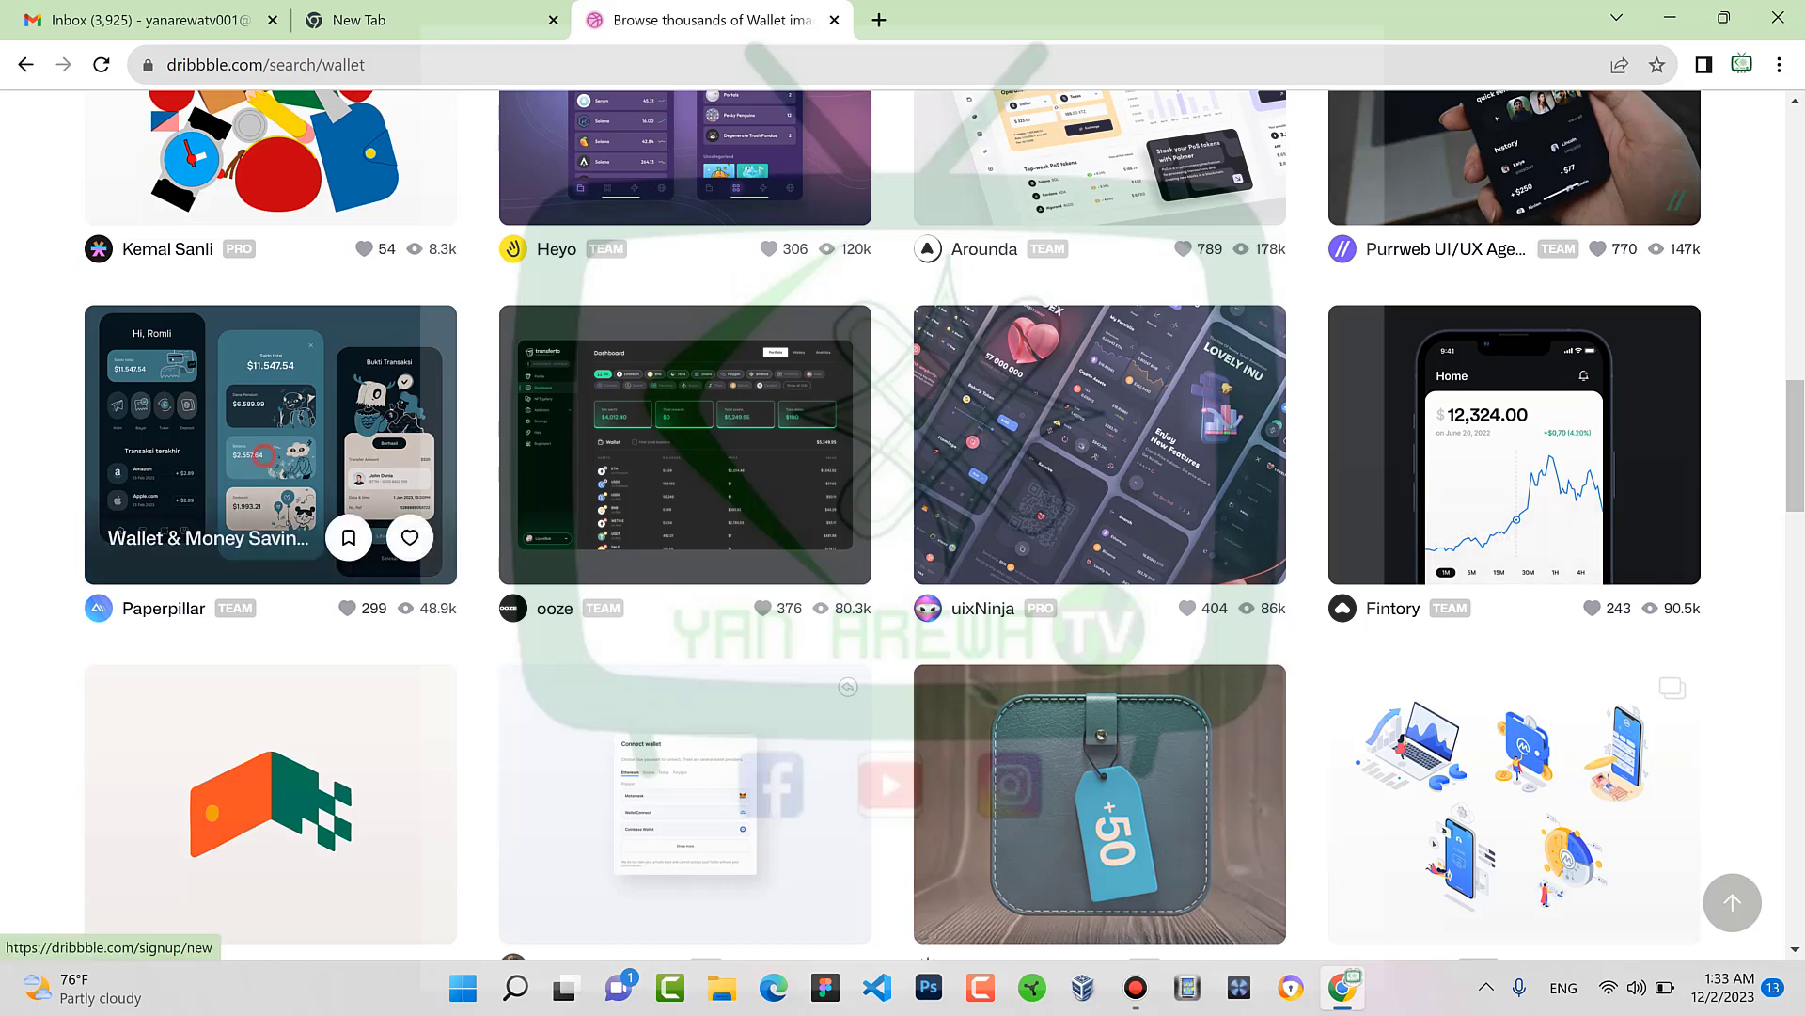
Open a wallet shot, dismiss the sign-up prompt, and open a new browser tab.
{"action": "left_click", "coordinate": [264, 456]}
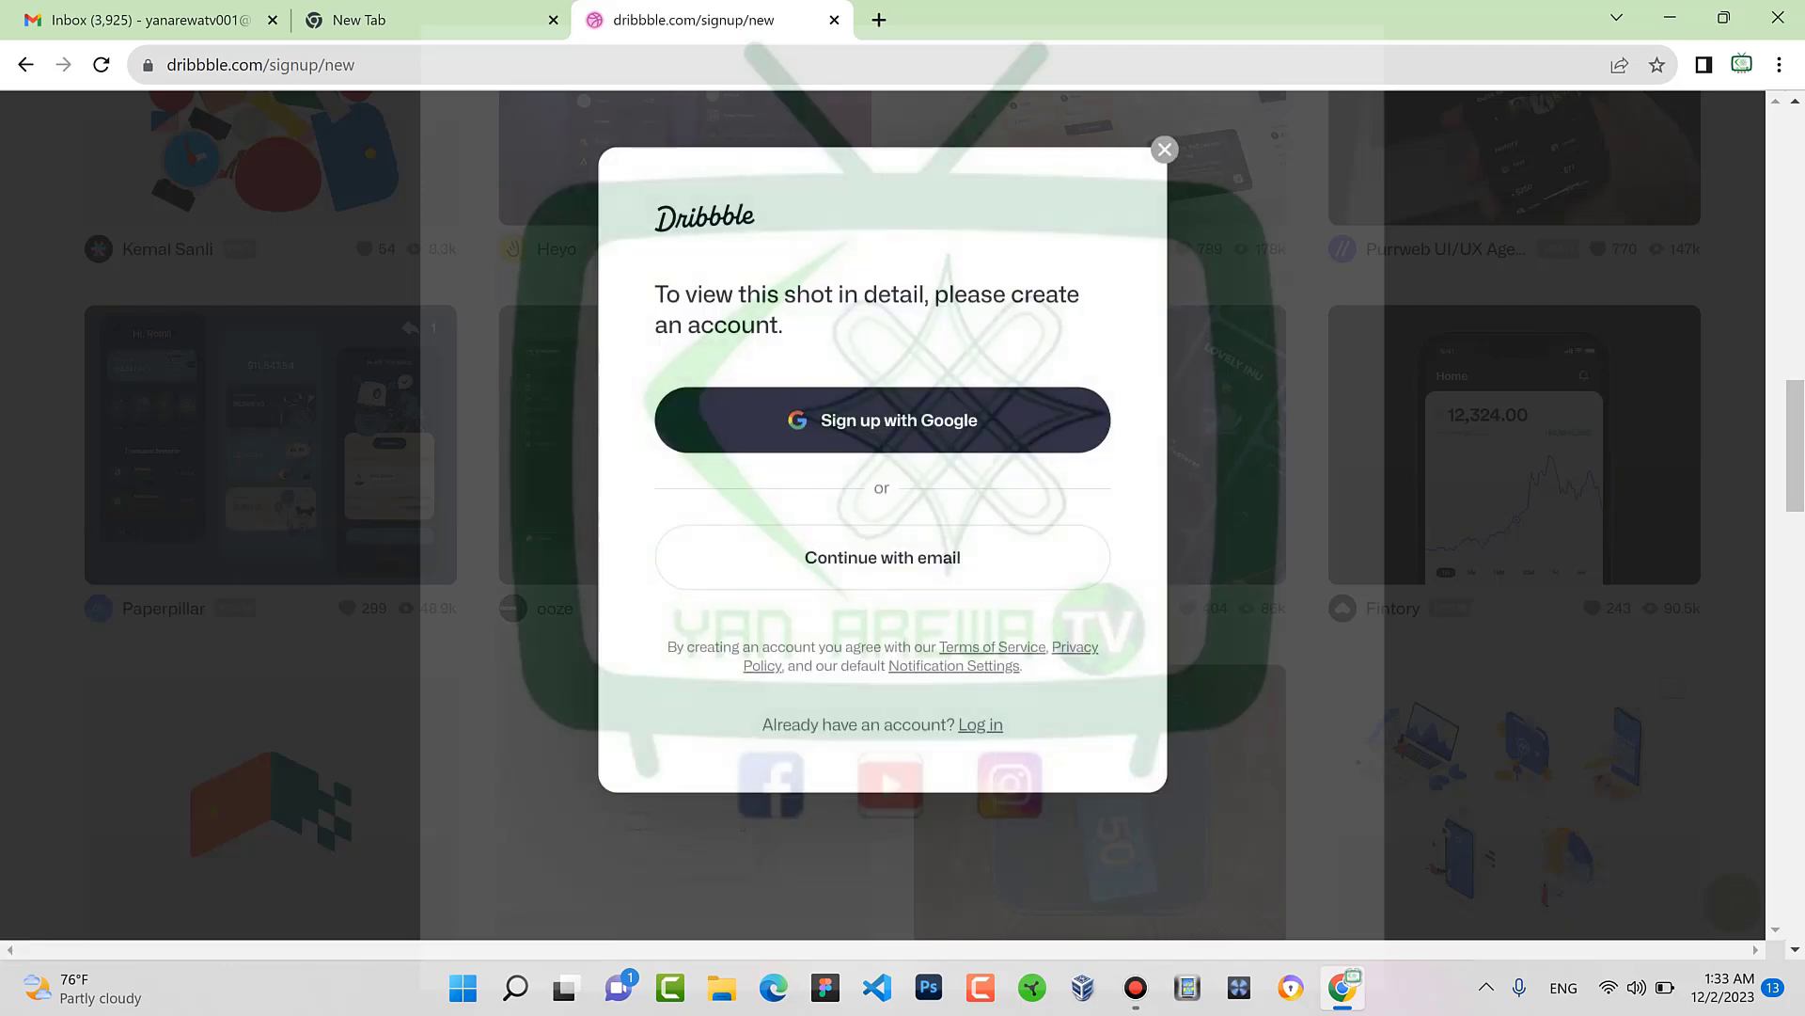
{"action": "left_click", "coordinate": [1165, 149]}
{"action": "mouse_move", "coordinate": [269, 444]}
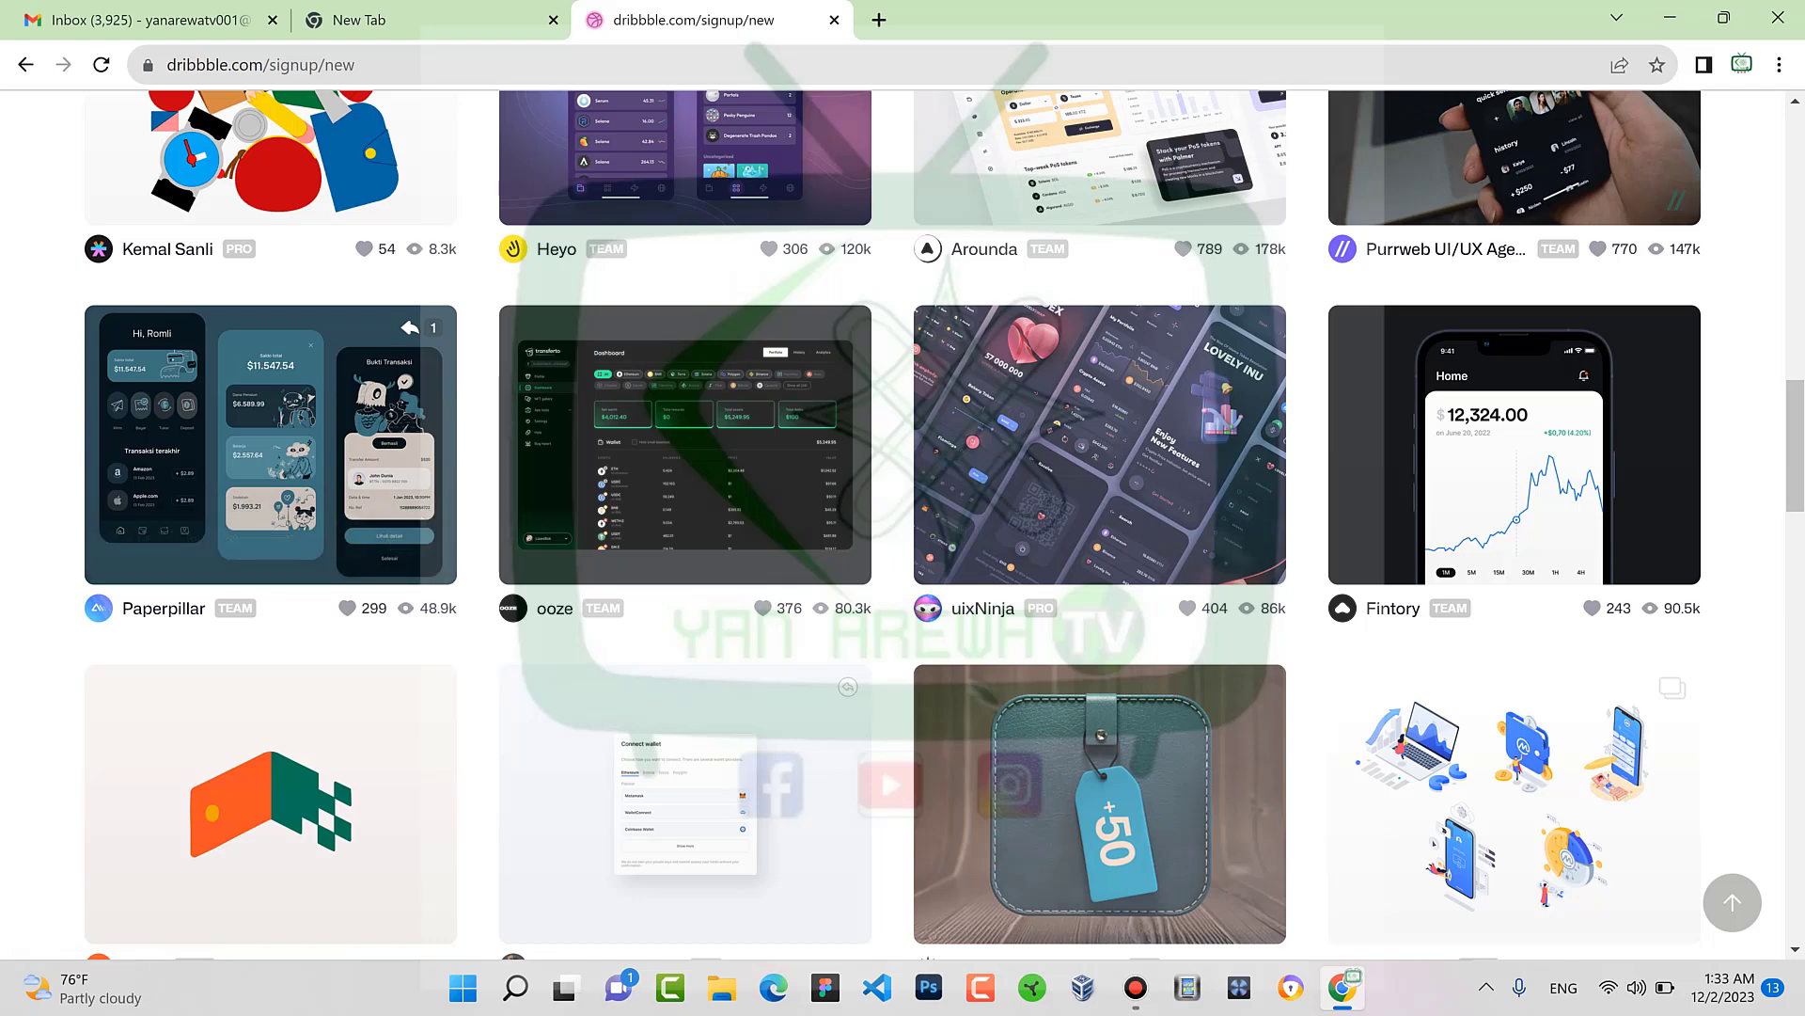
{"action": "left_click", "coordinate": [879, 20]}
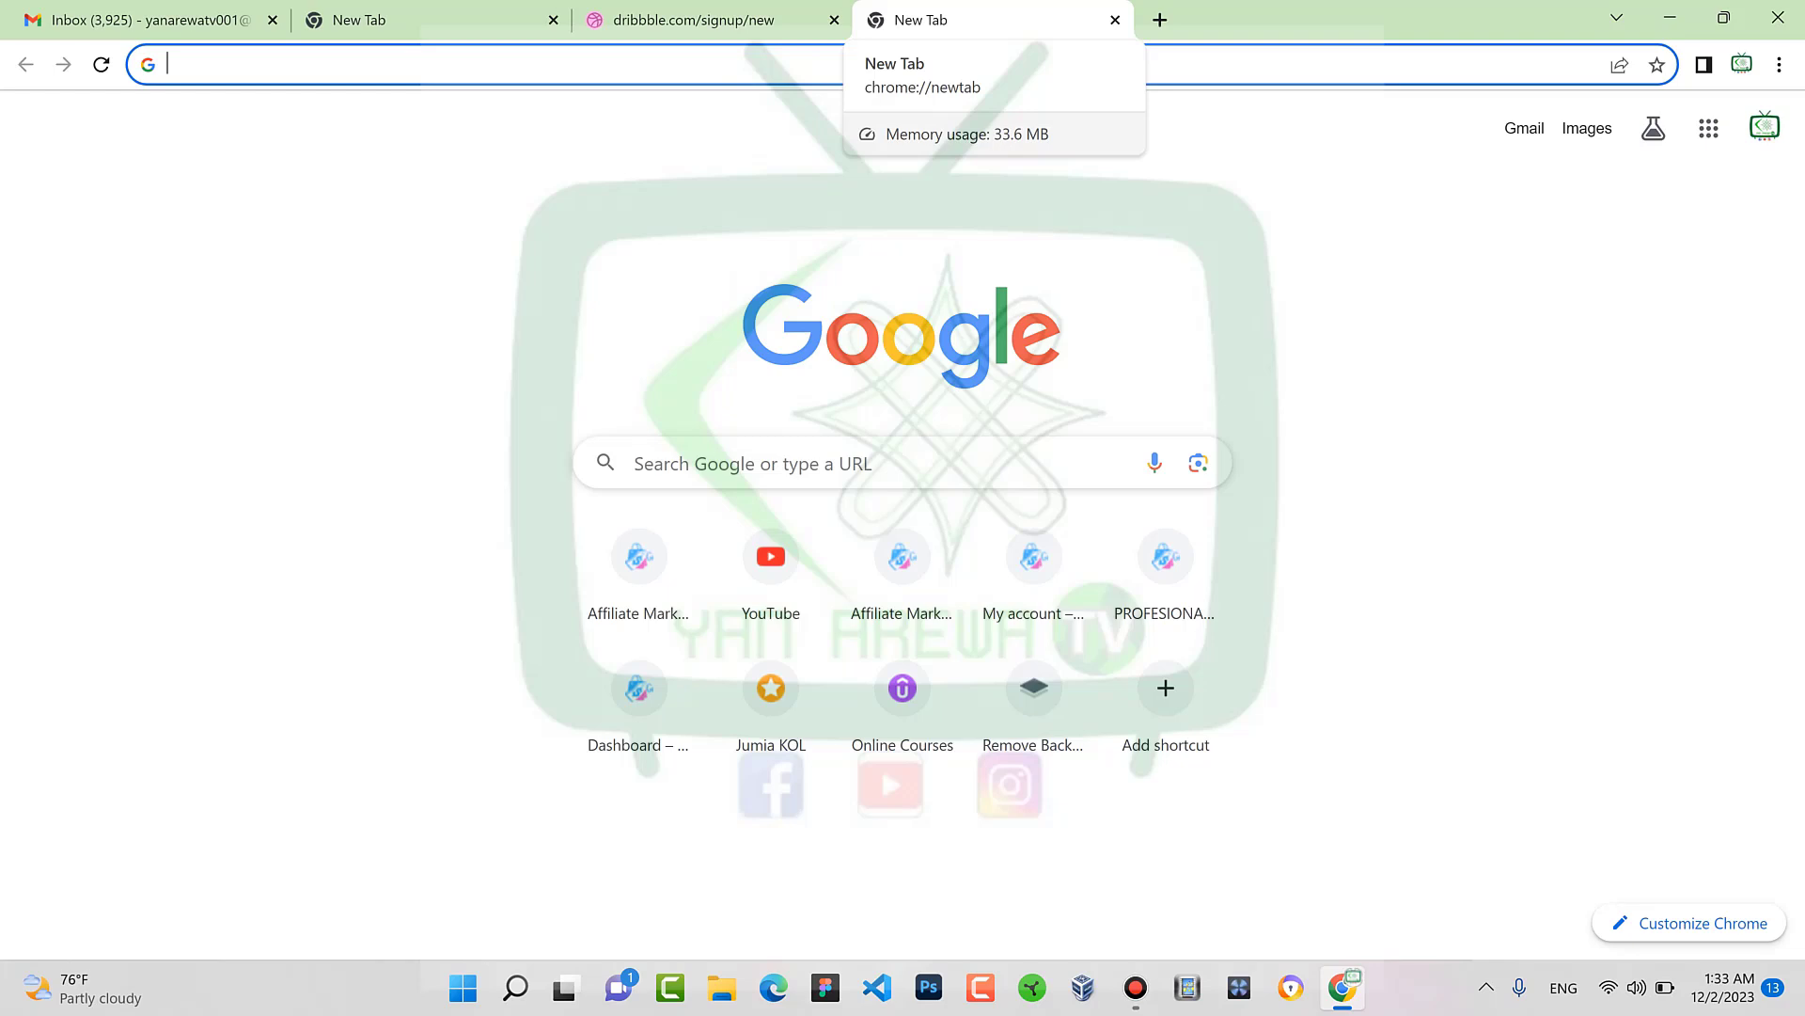
Search Google for 'average payout for a ui ux designer'.
{"action": "left_click", "coordinate": [470, 64]}
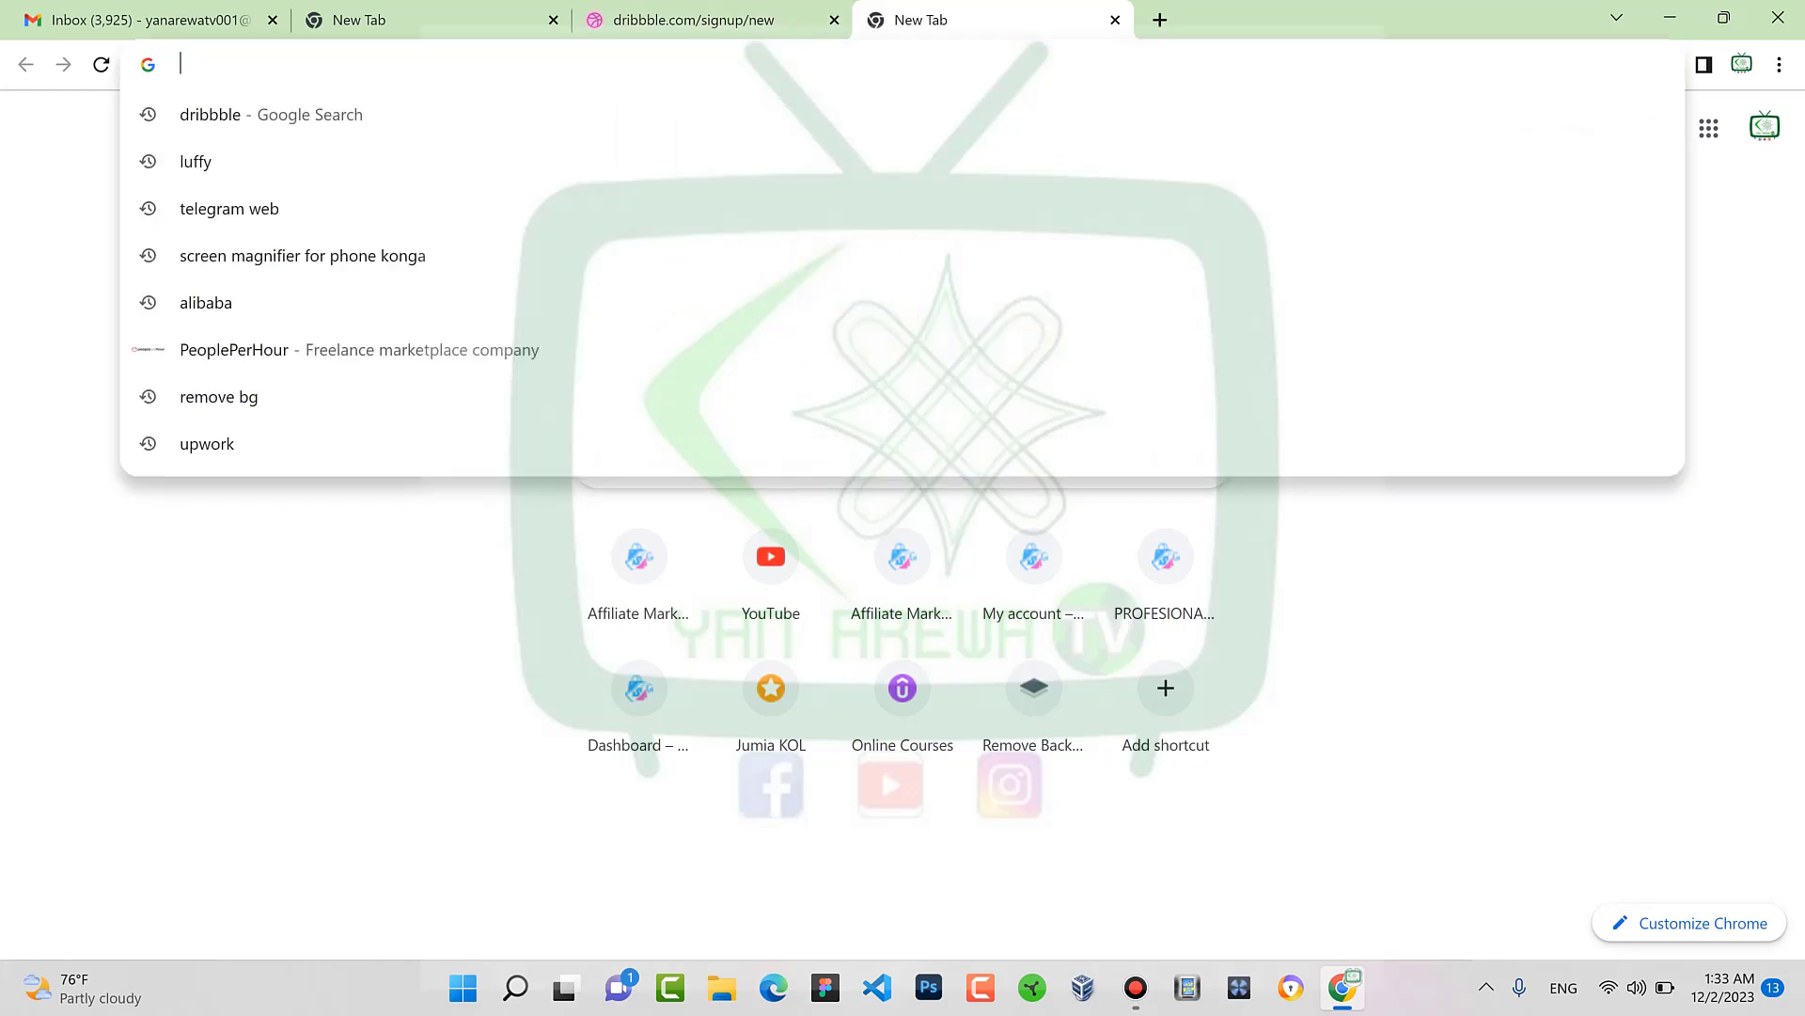
{"action": "type", "text": "average "}
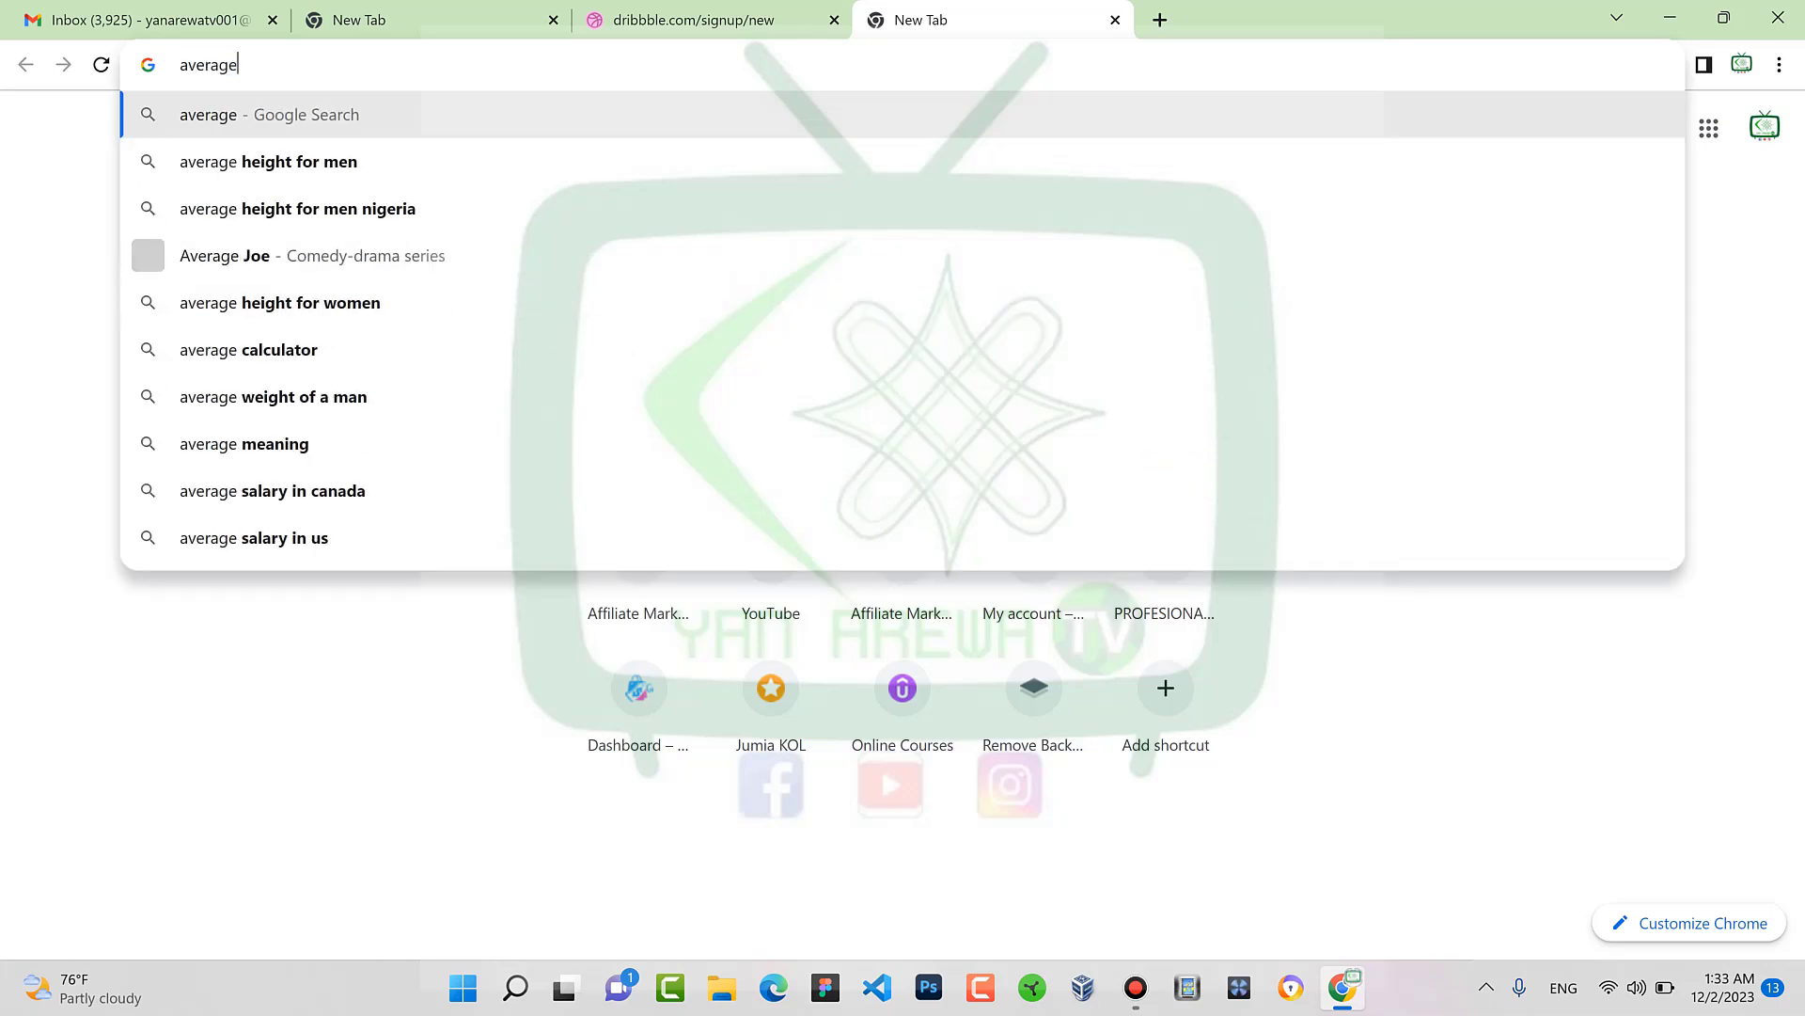
{"action": "type", "text": "payou"}
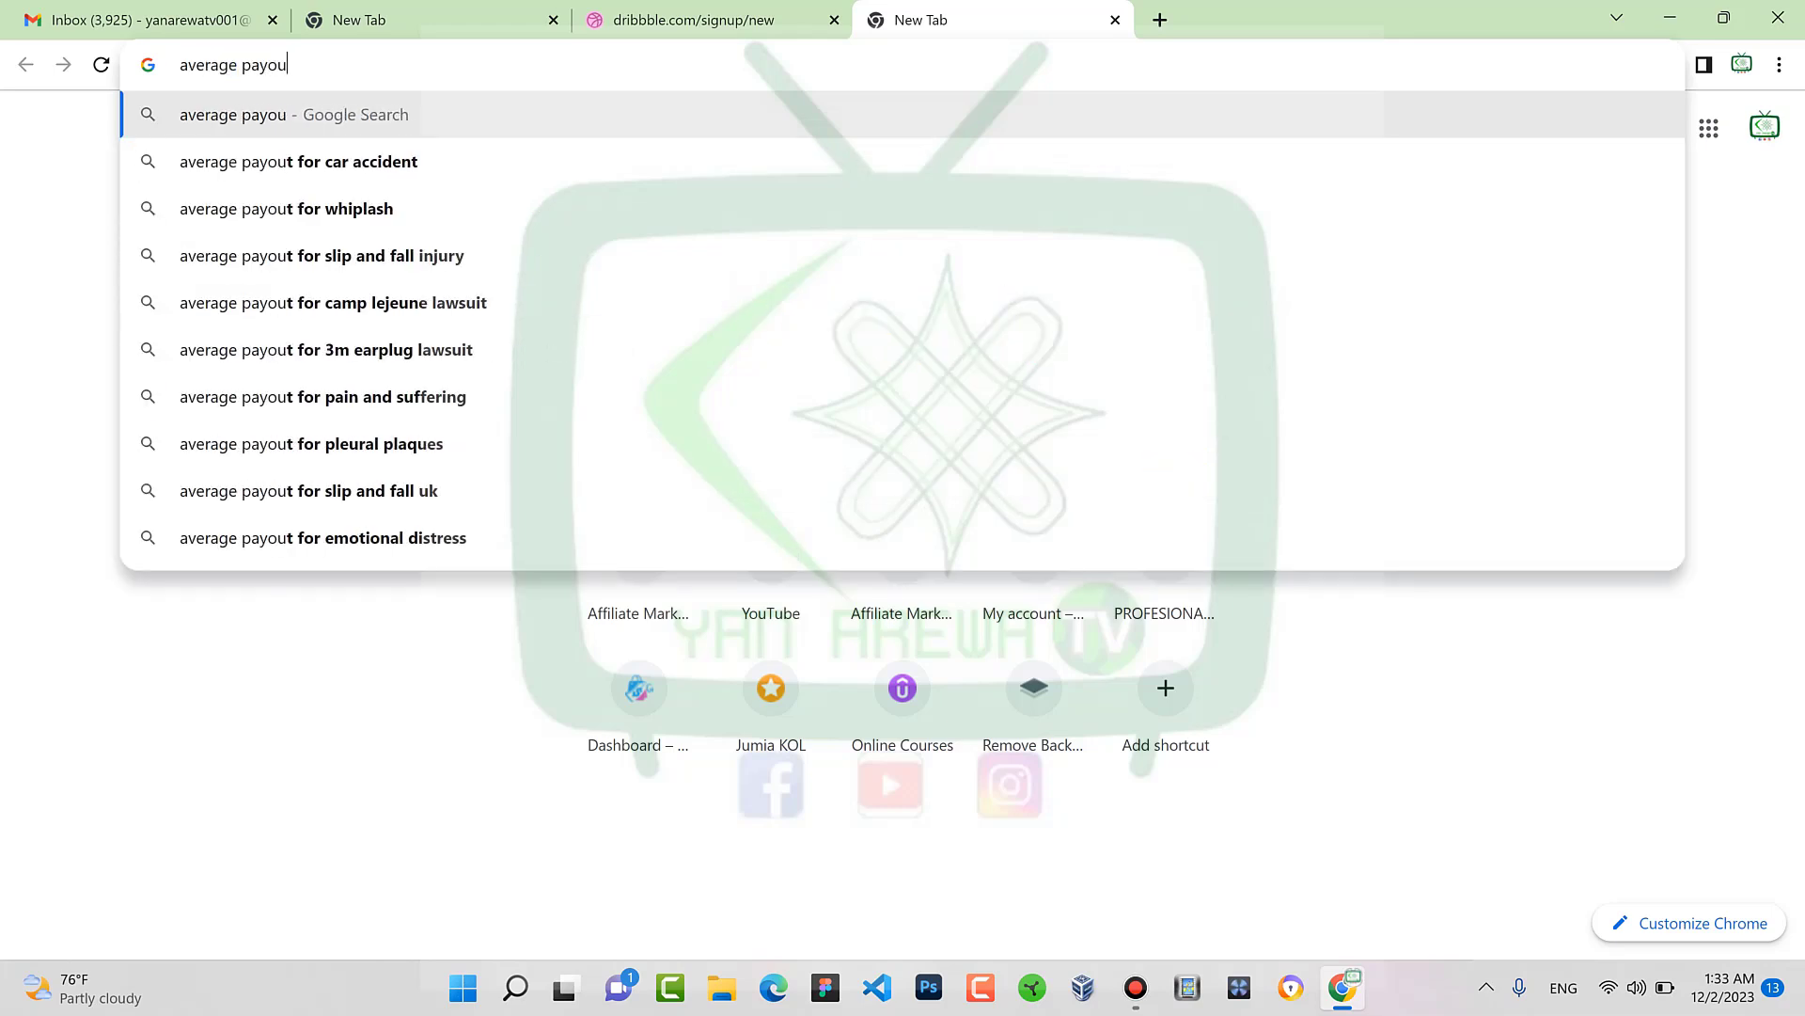
{"action": "type", "text": "t for a u"}
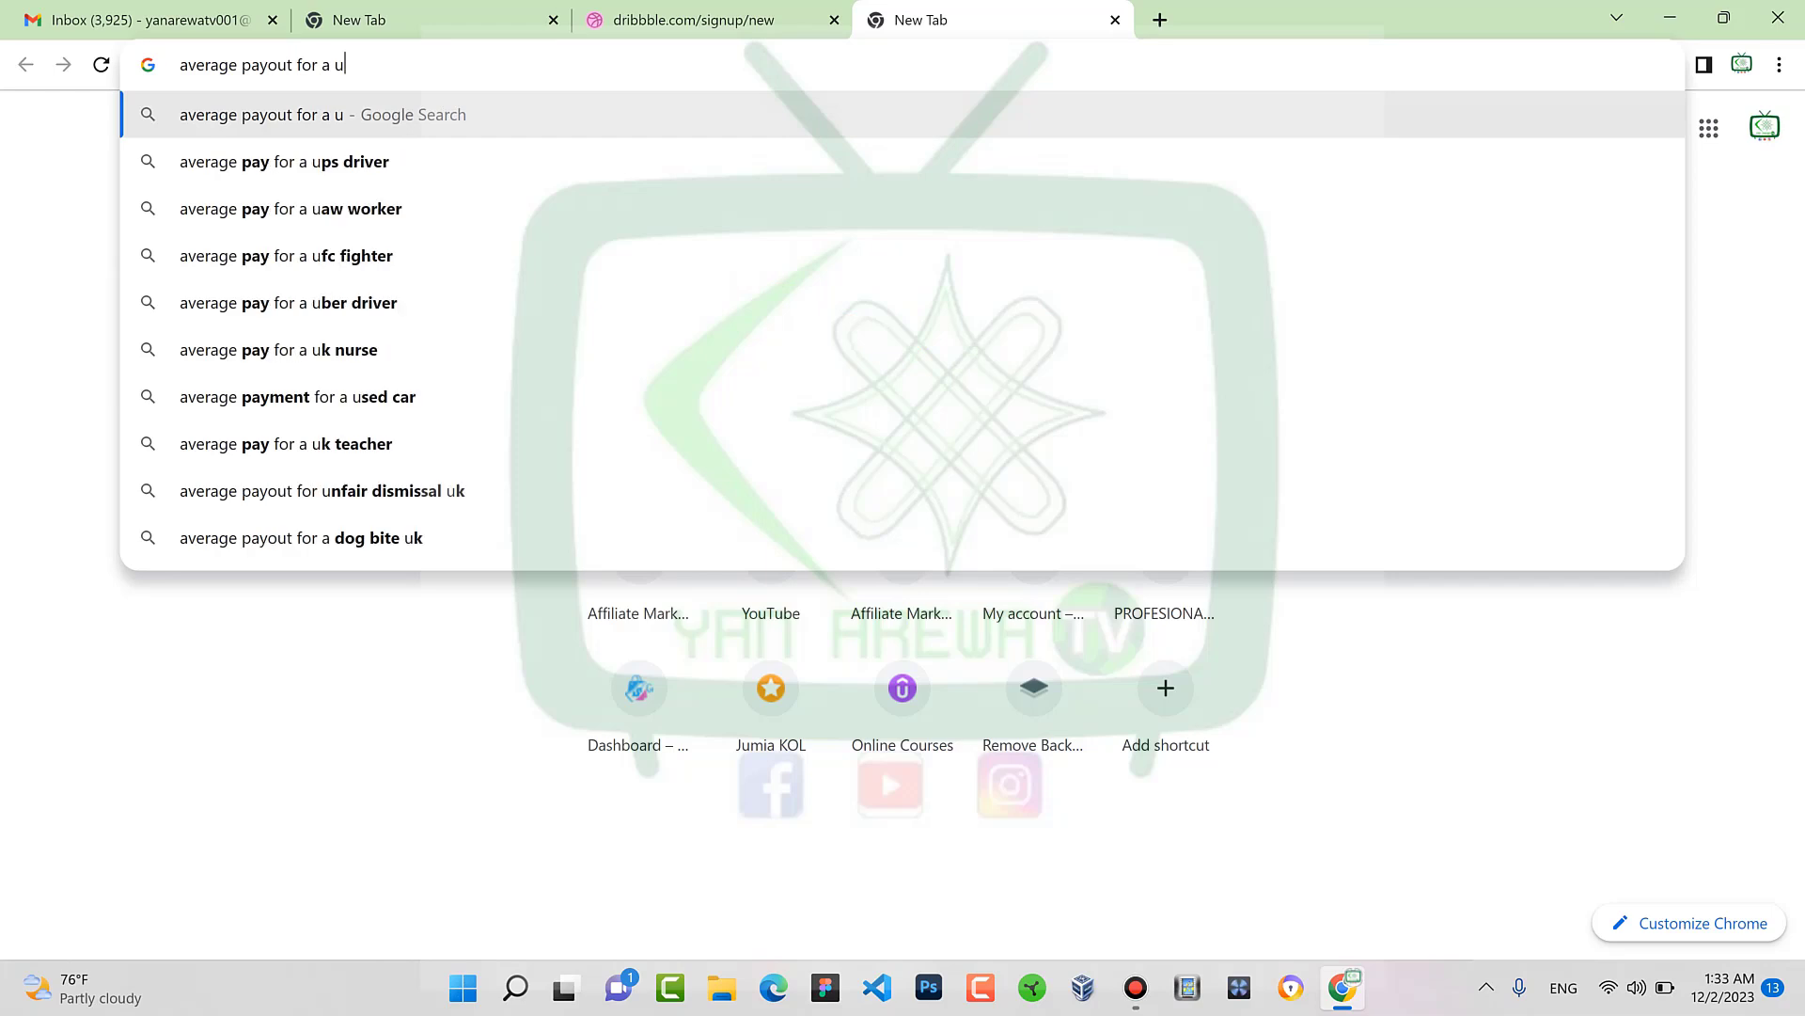
{"action": "type", "text": "i ux de"}
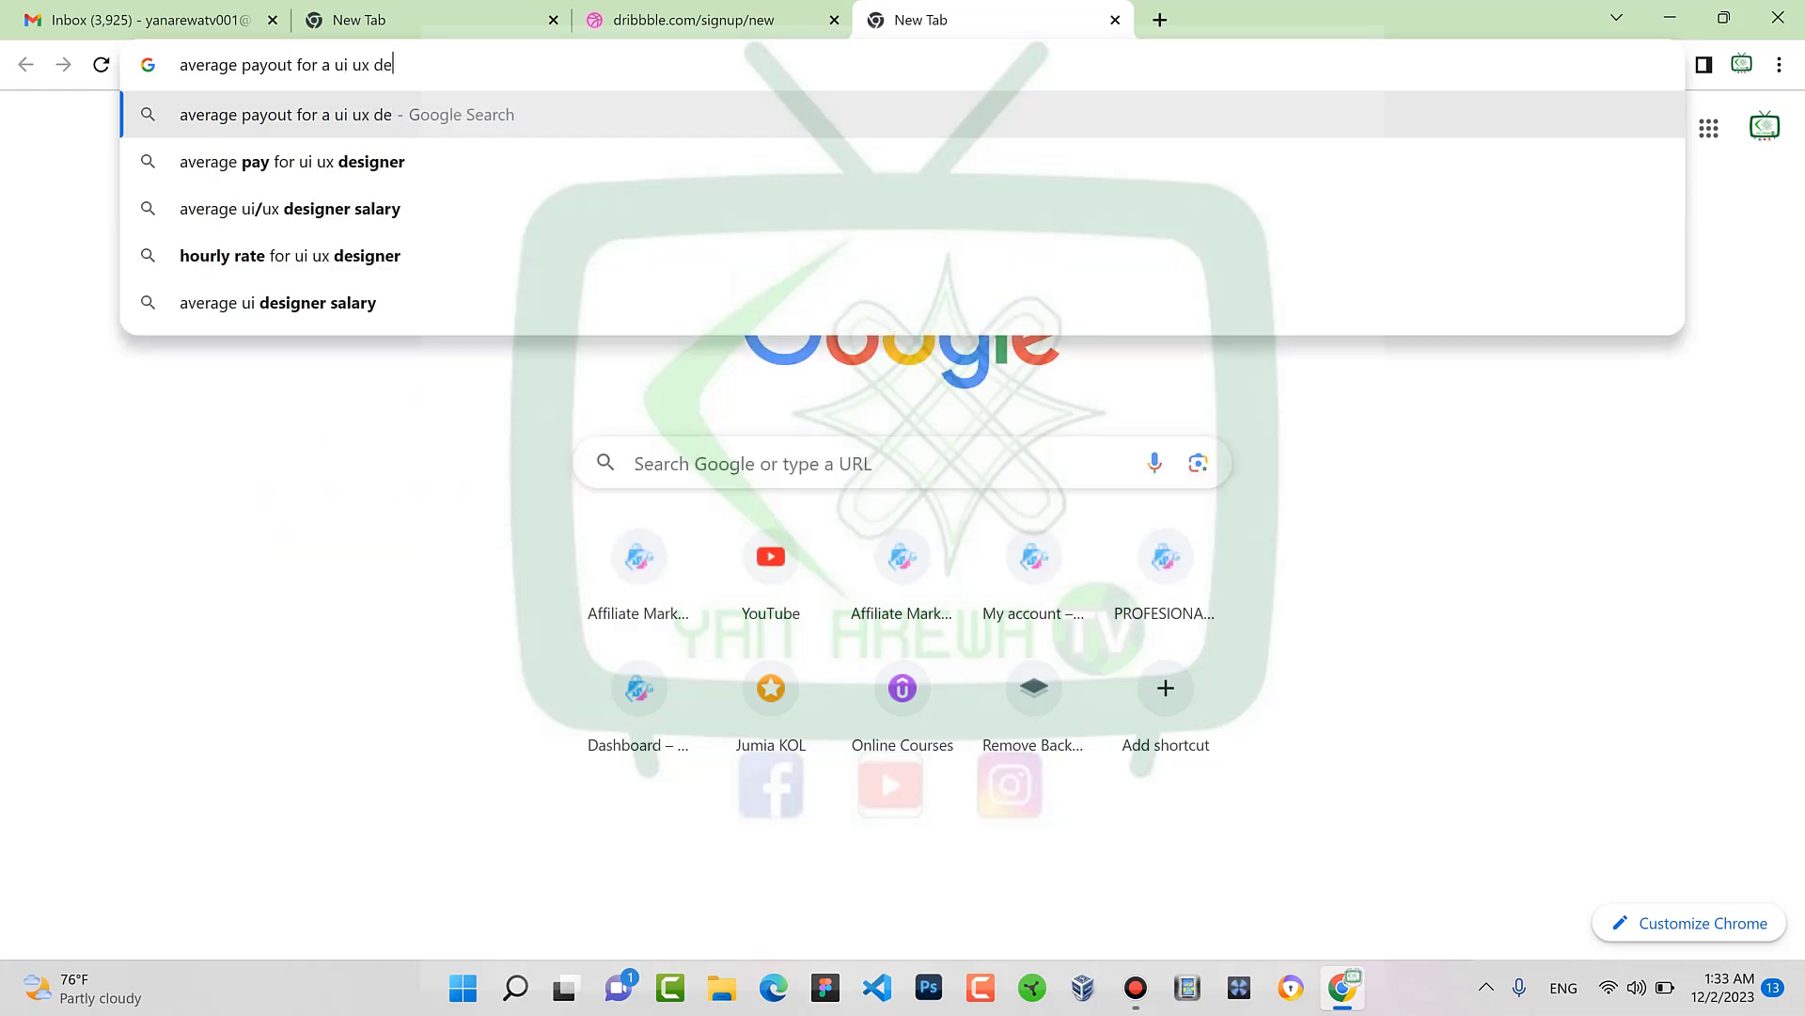
{"action": "type", "text": "signer"}
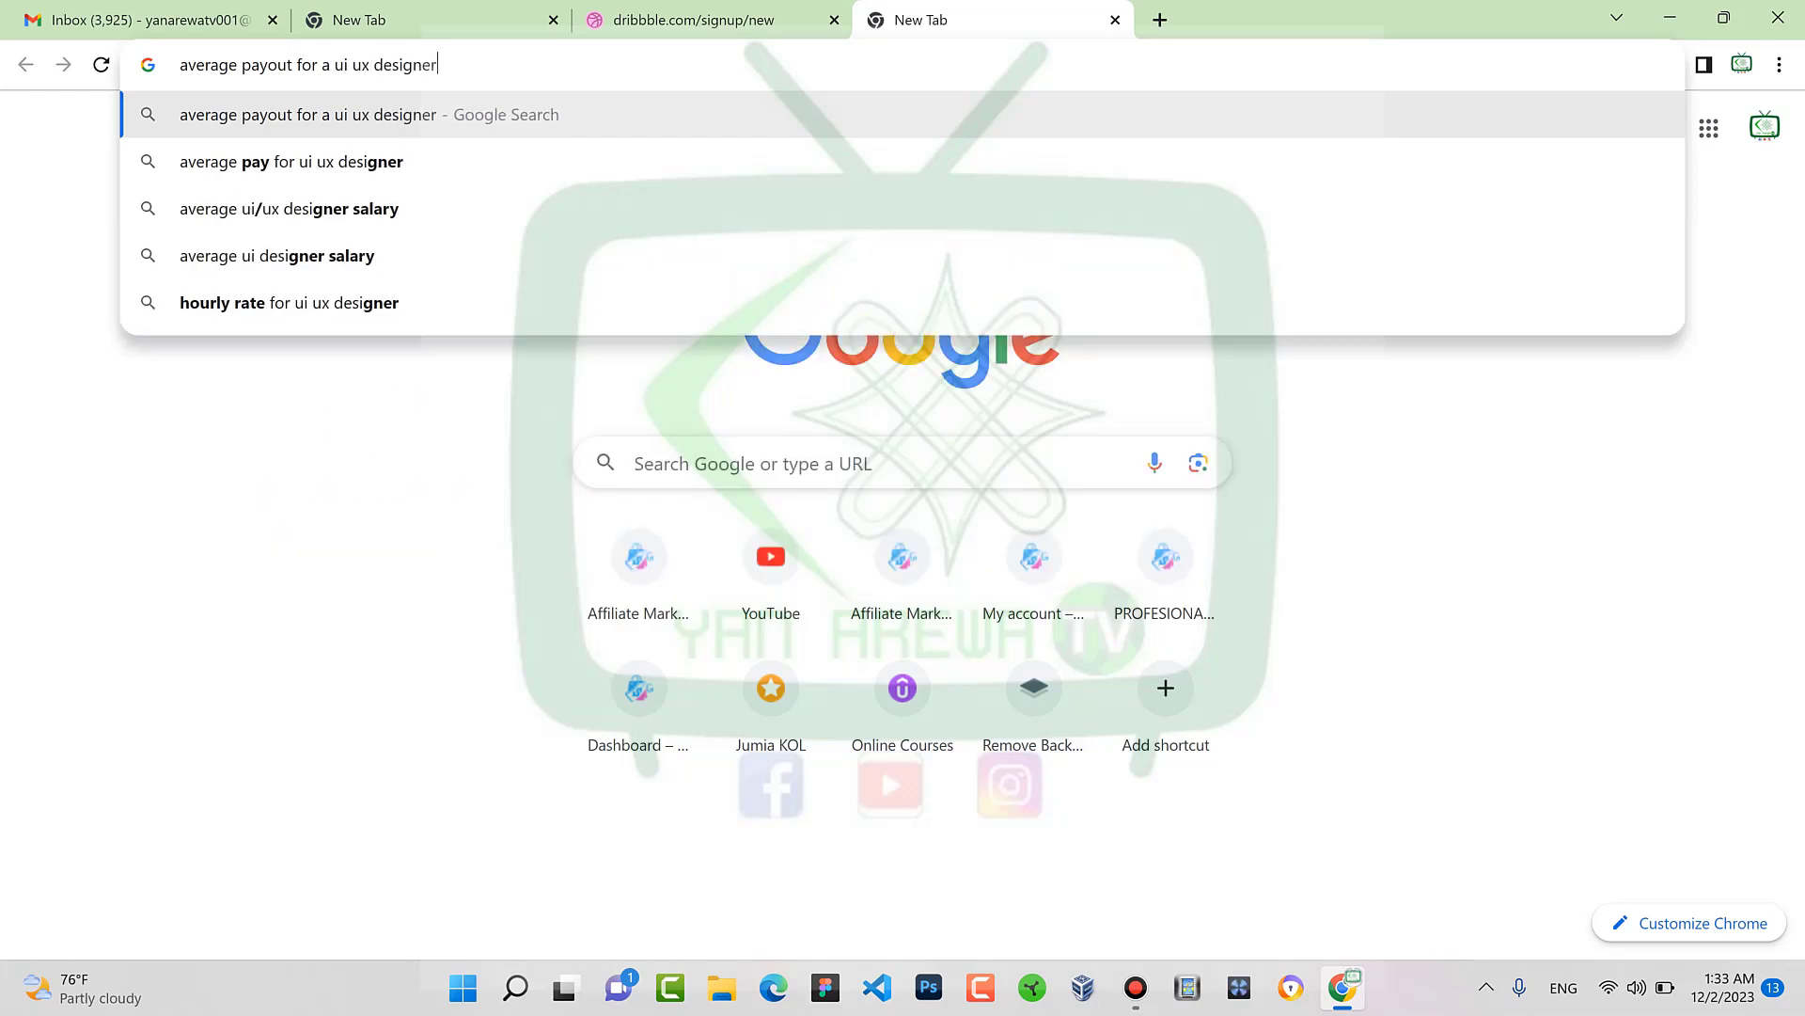
{"action": "key", "text": "Return"}
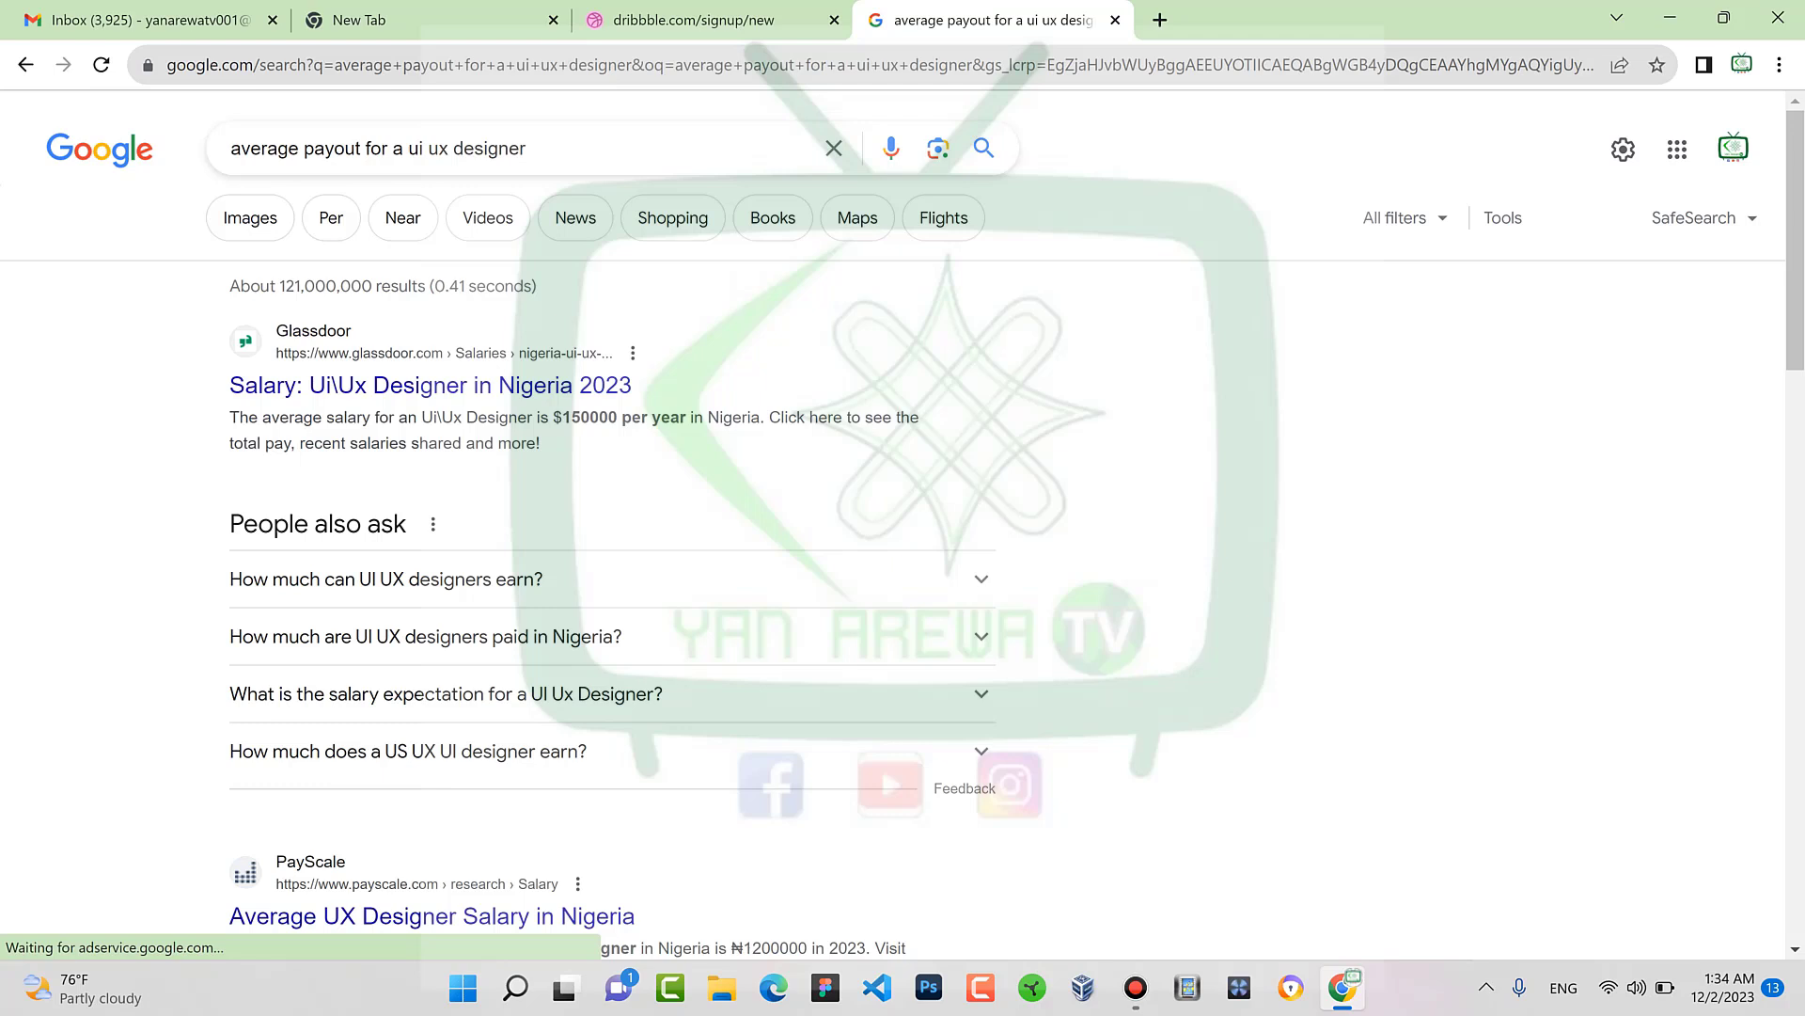
Highlight the 150 in Glassdoor's salary figure and scroll through the salary results.
{"action": "left_click_drag", "start_coordinate": [591, 416], "coordinate": [562, 416]}
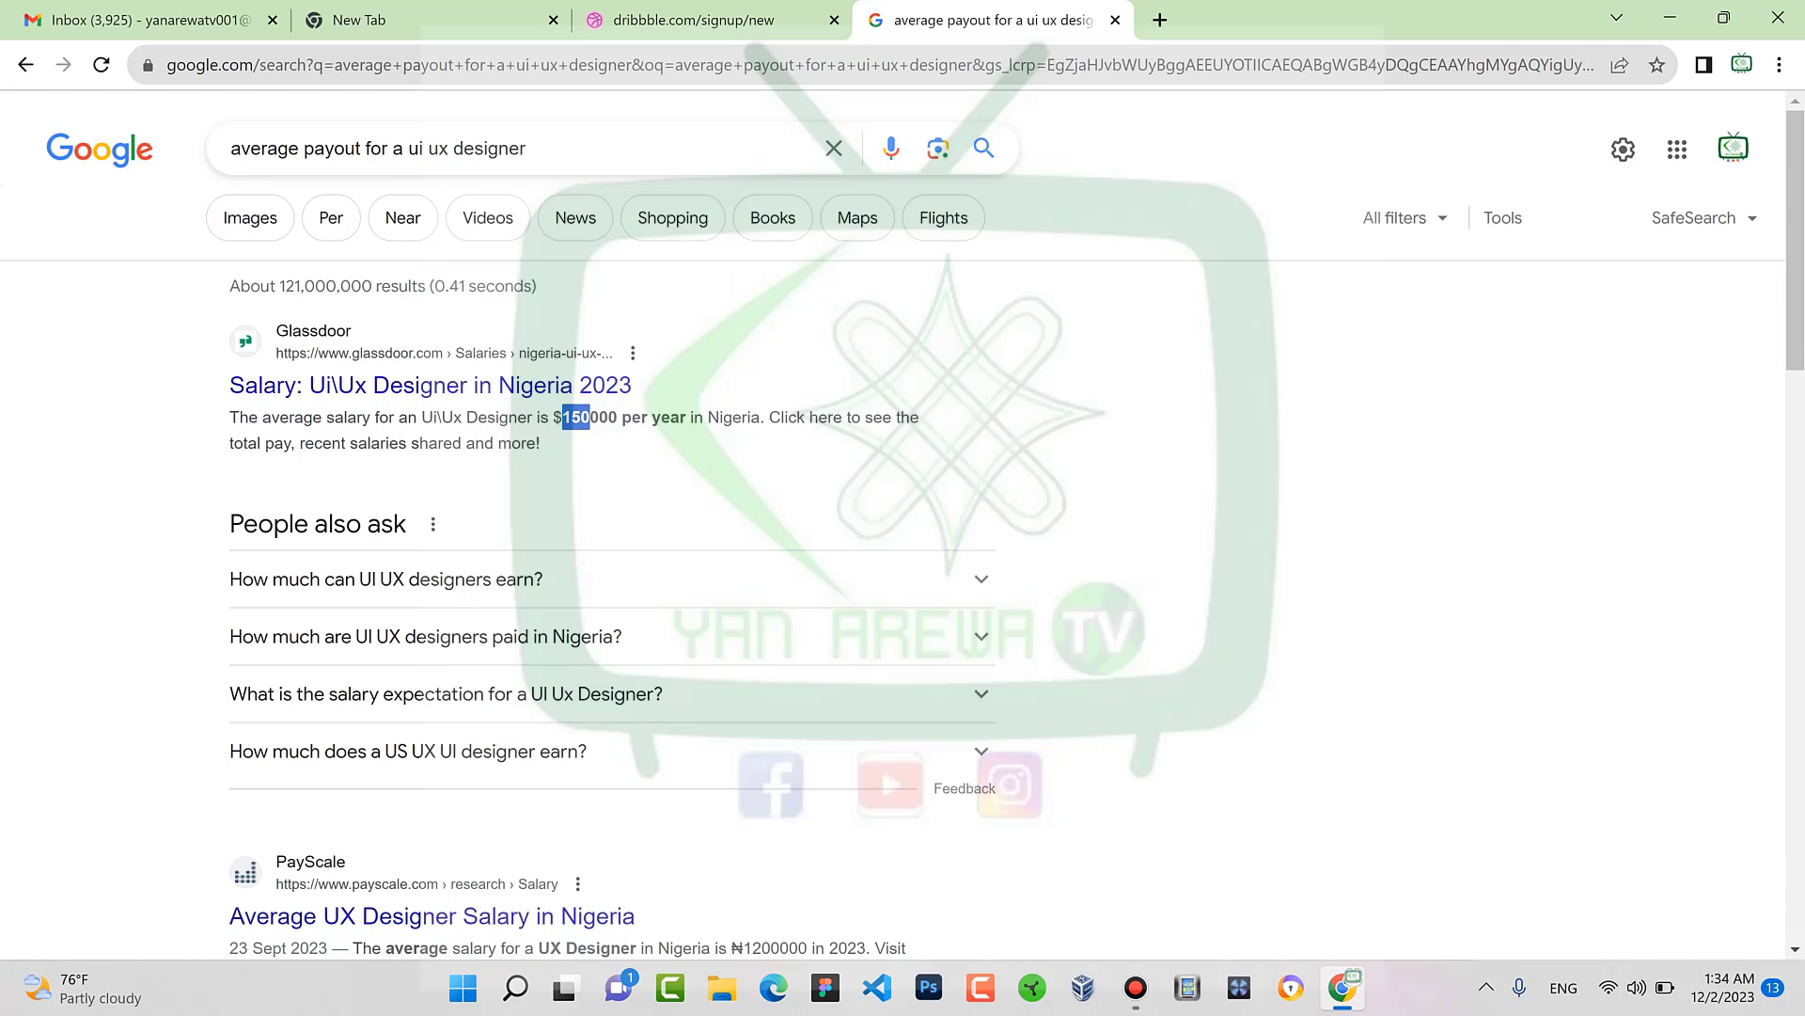
{"action": "scroll", "coordinate": [903, 525], "scroll_direction": "down", "scroll_amount": 2}
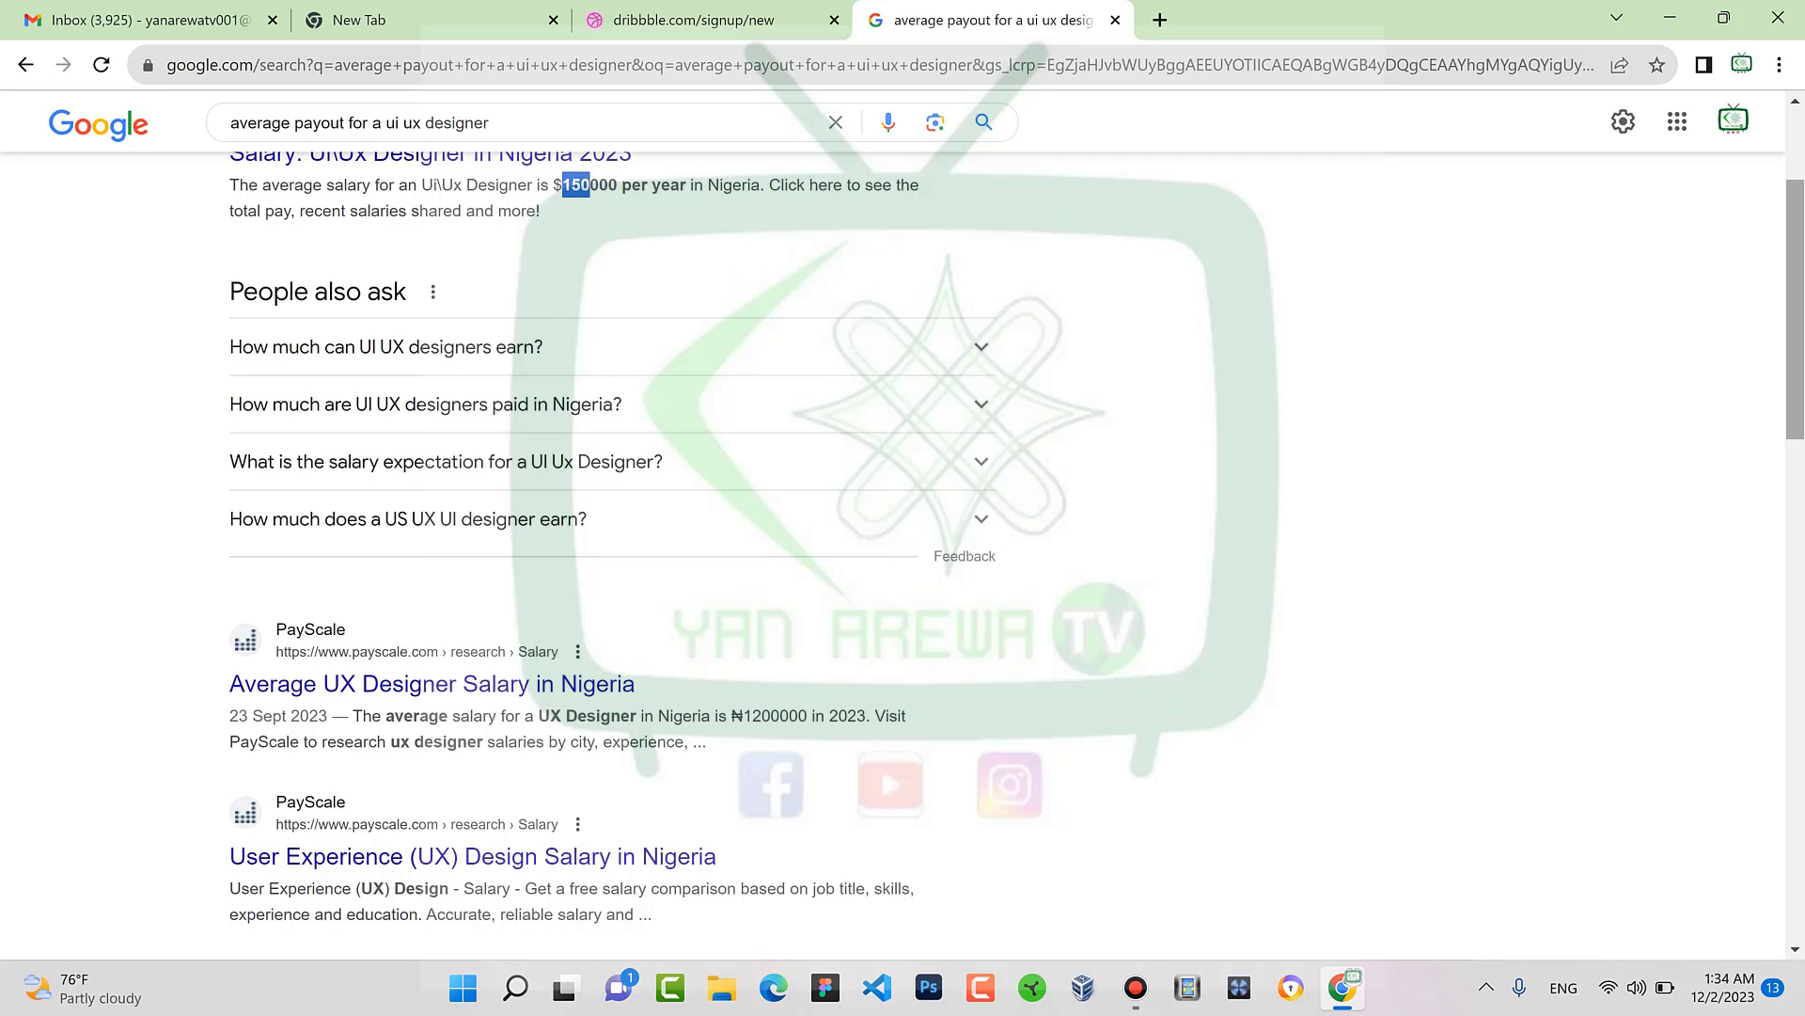
{"action": "scroll", "coordinate": [903, 555], "scroll_direction": "down", "scroll_amount": 2}
{"action": "scroll", "coordinate": [902, 555], "scroll_direction": "down", "scroll_amount": 5}
{"action": "scroll", "coordinate": [903, 555], "scroll_direction": "down", "scroll_amount": 1}
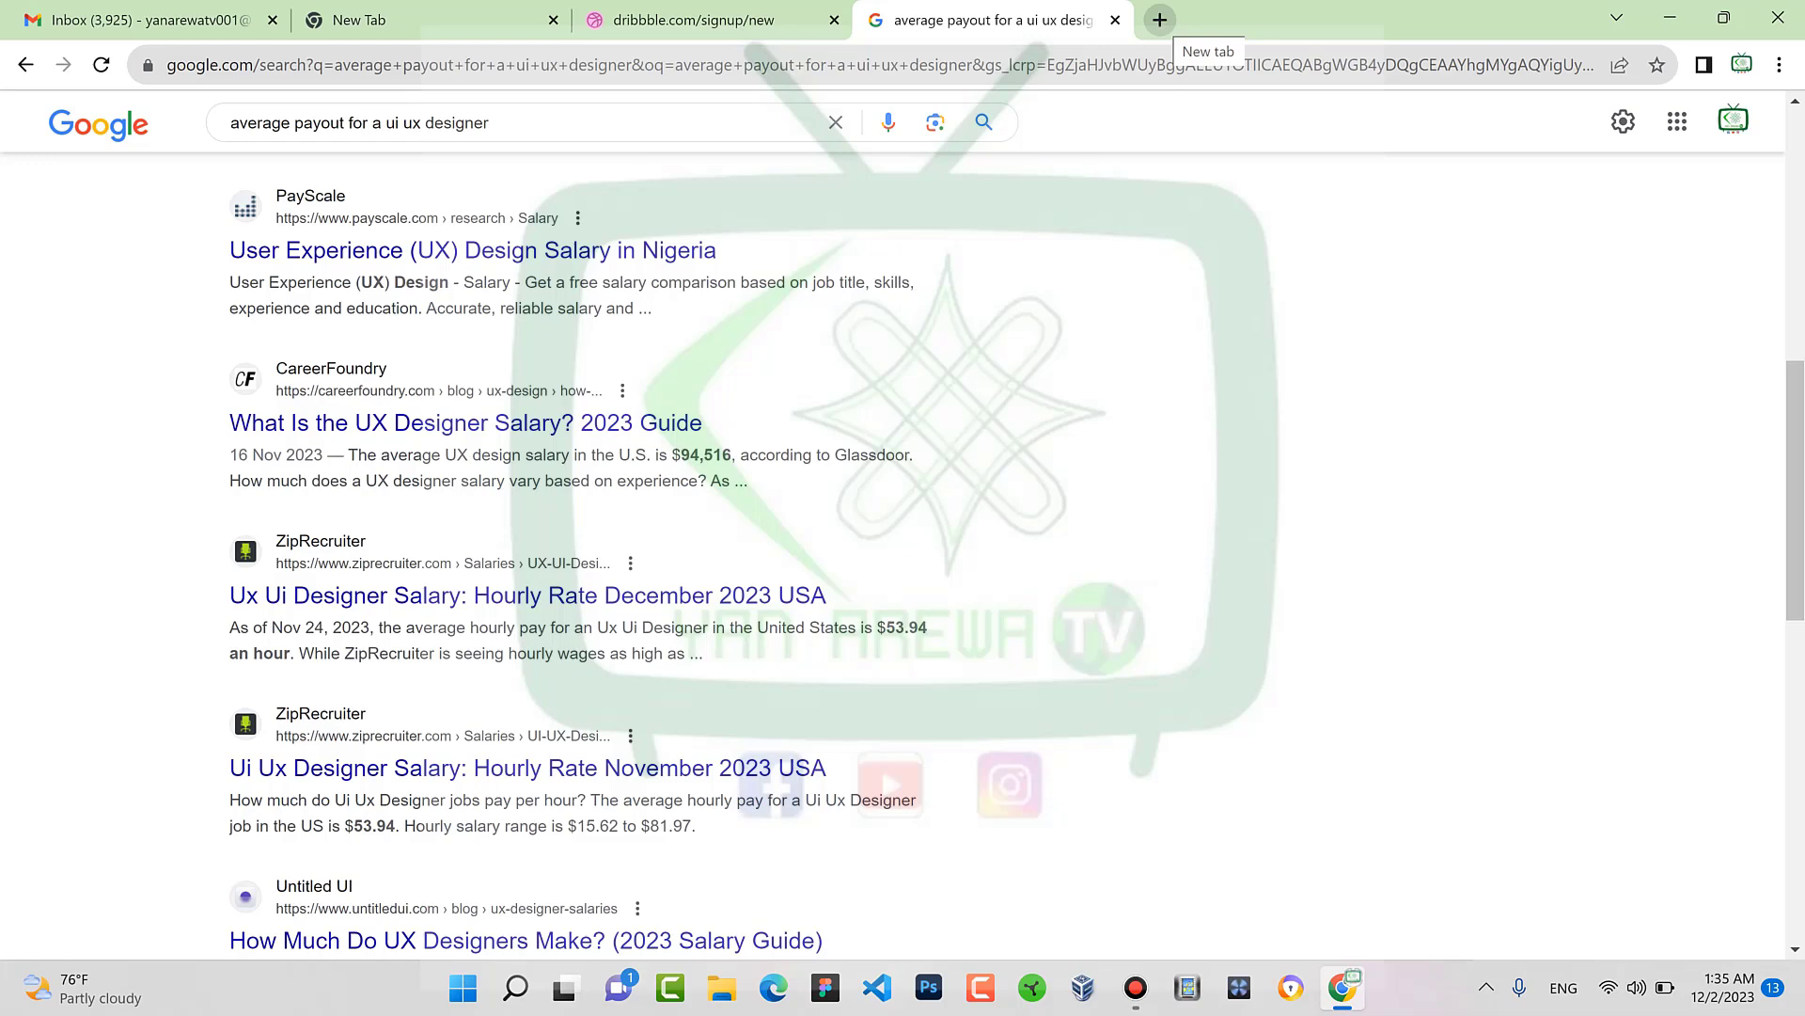
Go to fiver.com in another new tab.
{"action": "left_click", "coordinate": [1159, 20]}
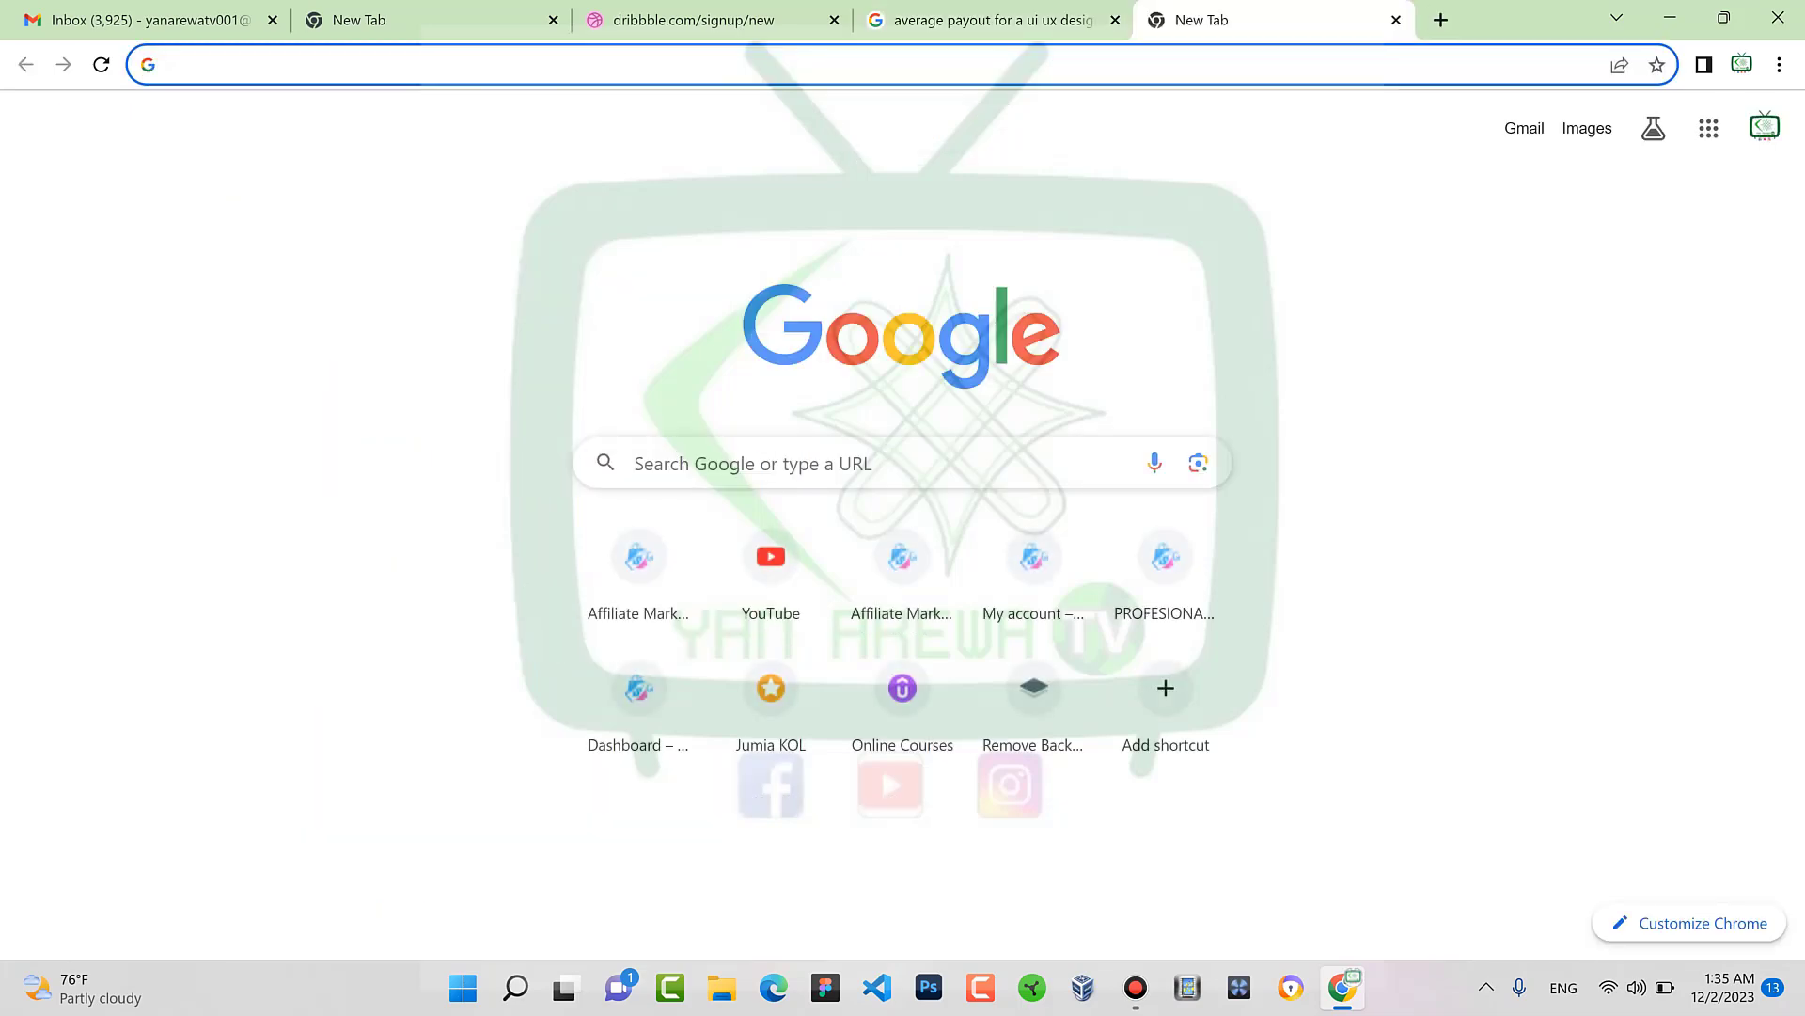
{"action": "type", "text": "fiver"}
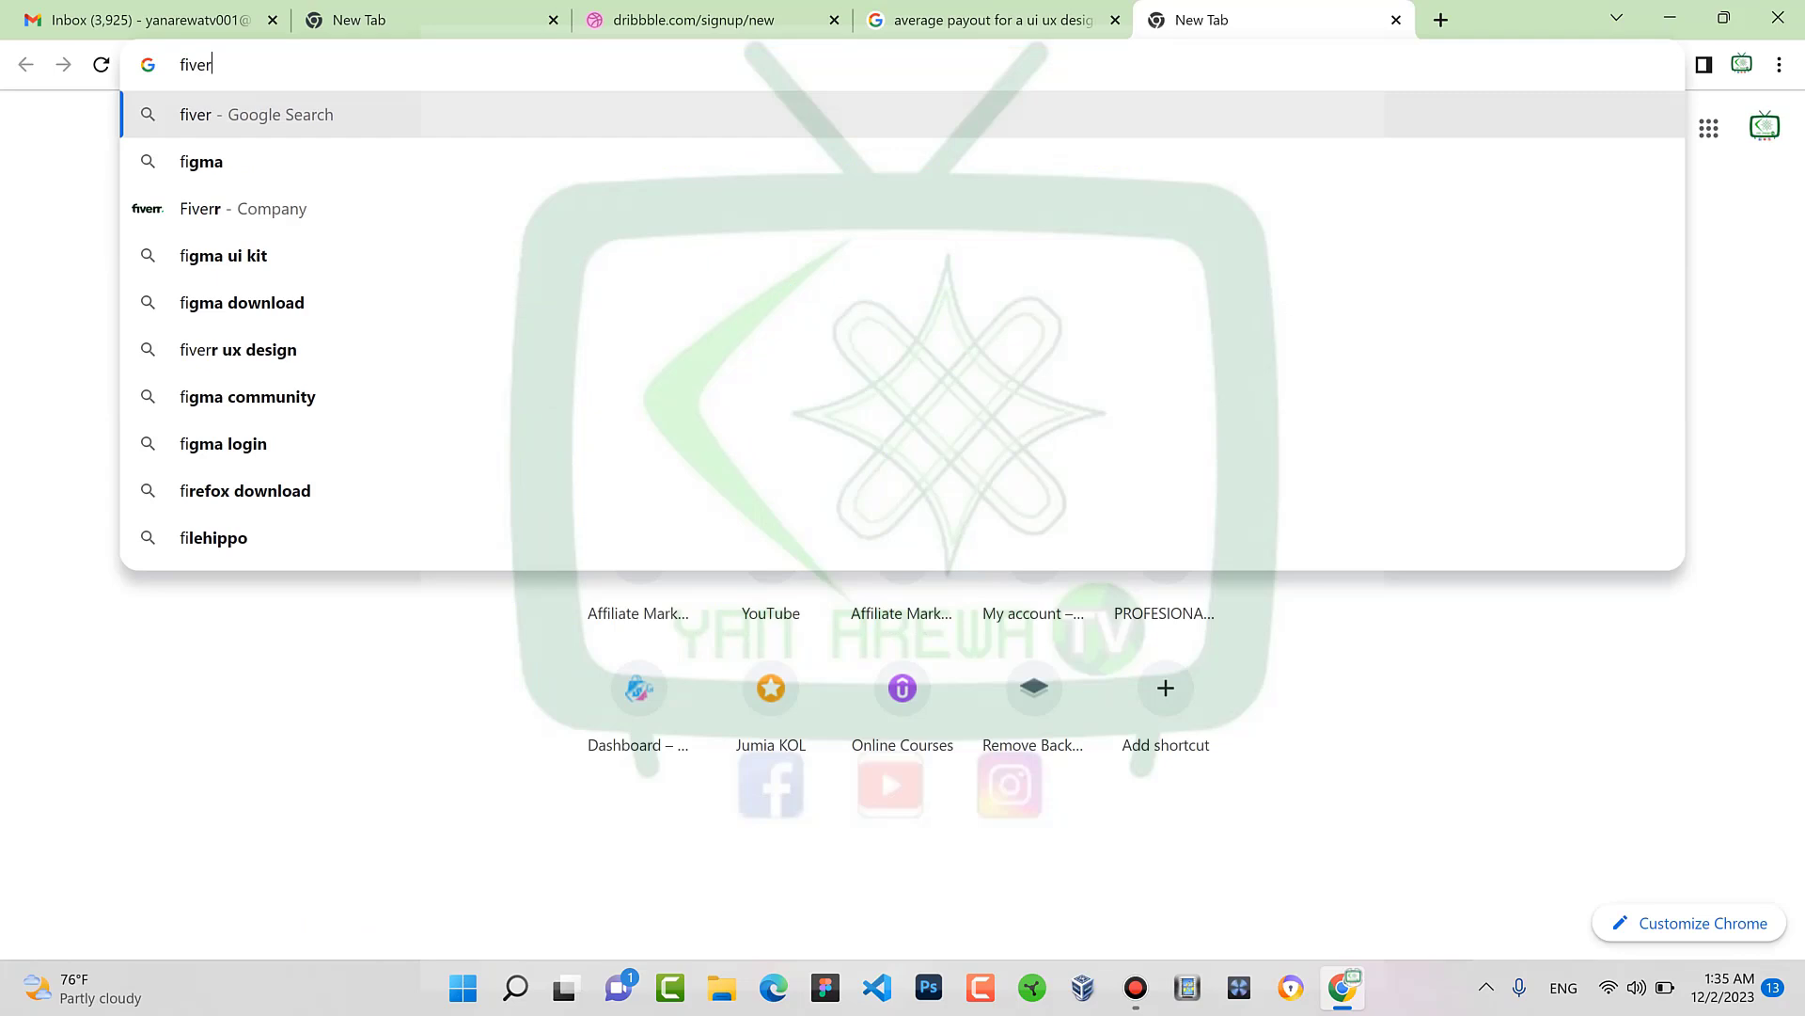
{"action": "type", "text": ".com"}
{"action": "key", "text": "Return"}
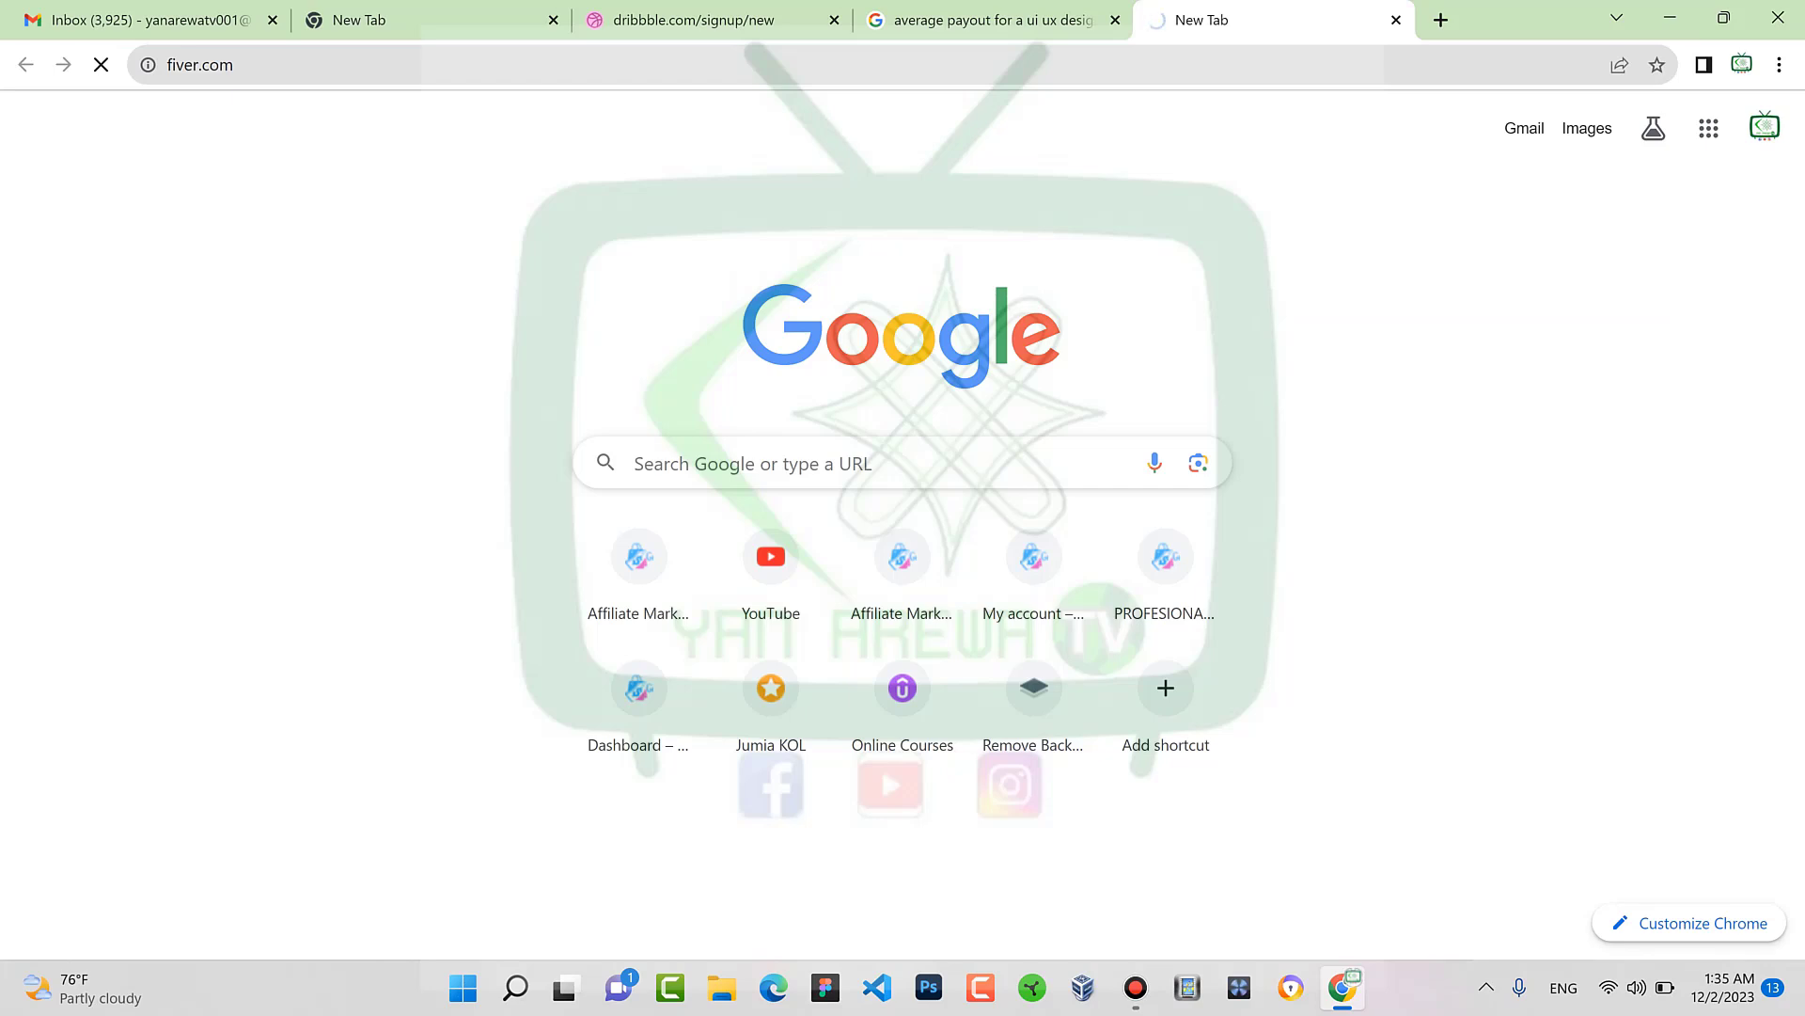
Go to upwork.com, dismiss the Google sign-in prompt, and search Jobs for 'ui ux'.
{"action": "key", "text": "ctrl+t"}
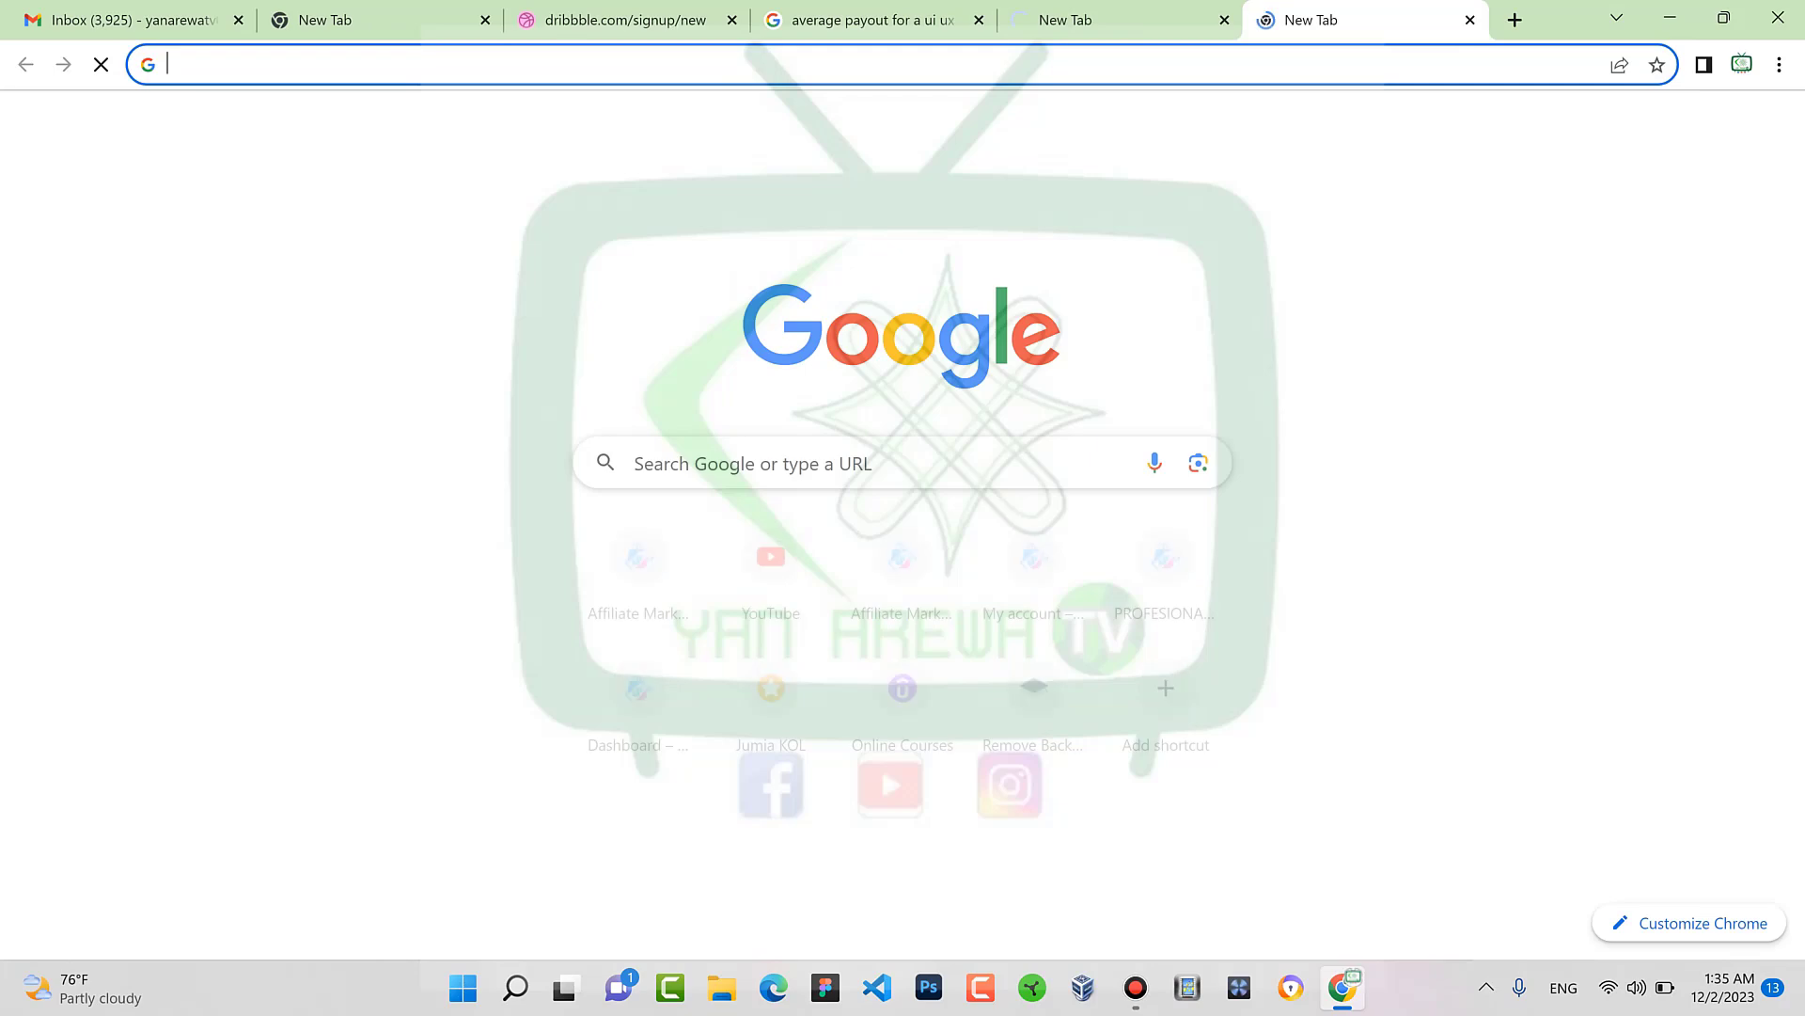
{"action": "type", "text": "upwo"}
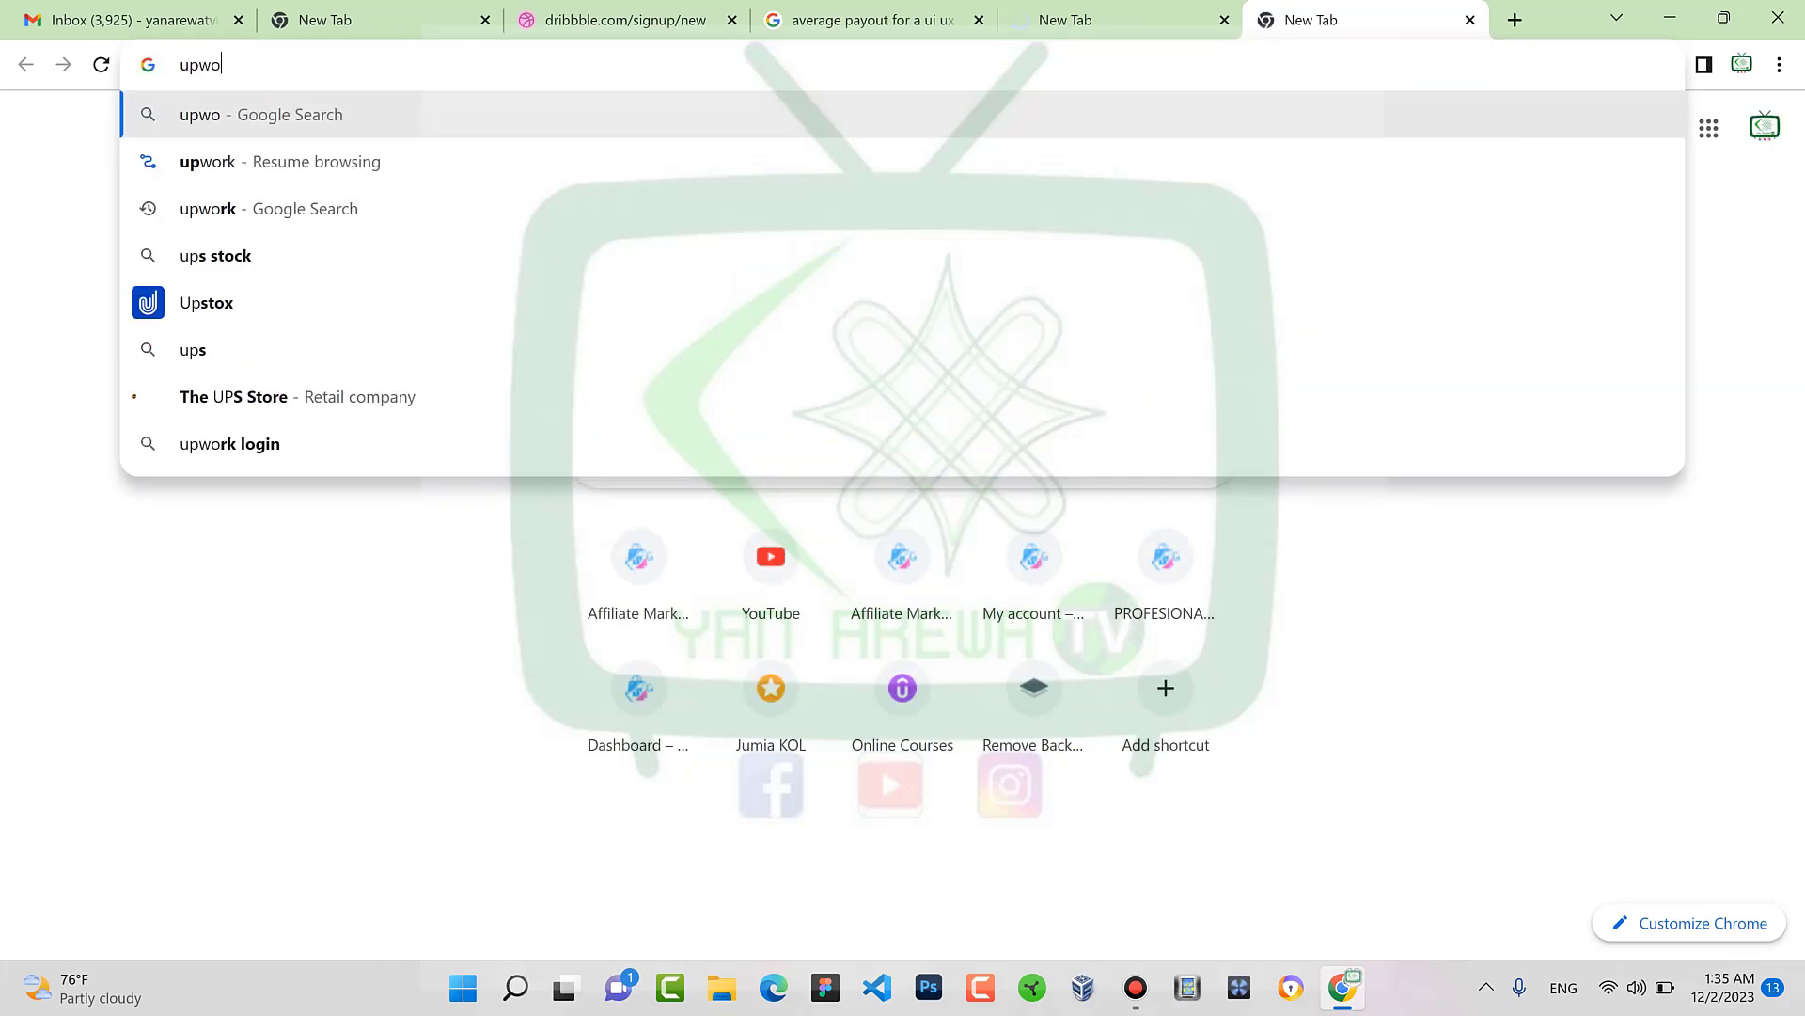
{"action": "type", "text": "rk.com"}
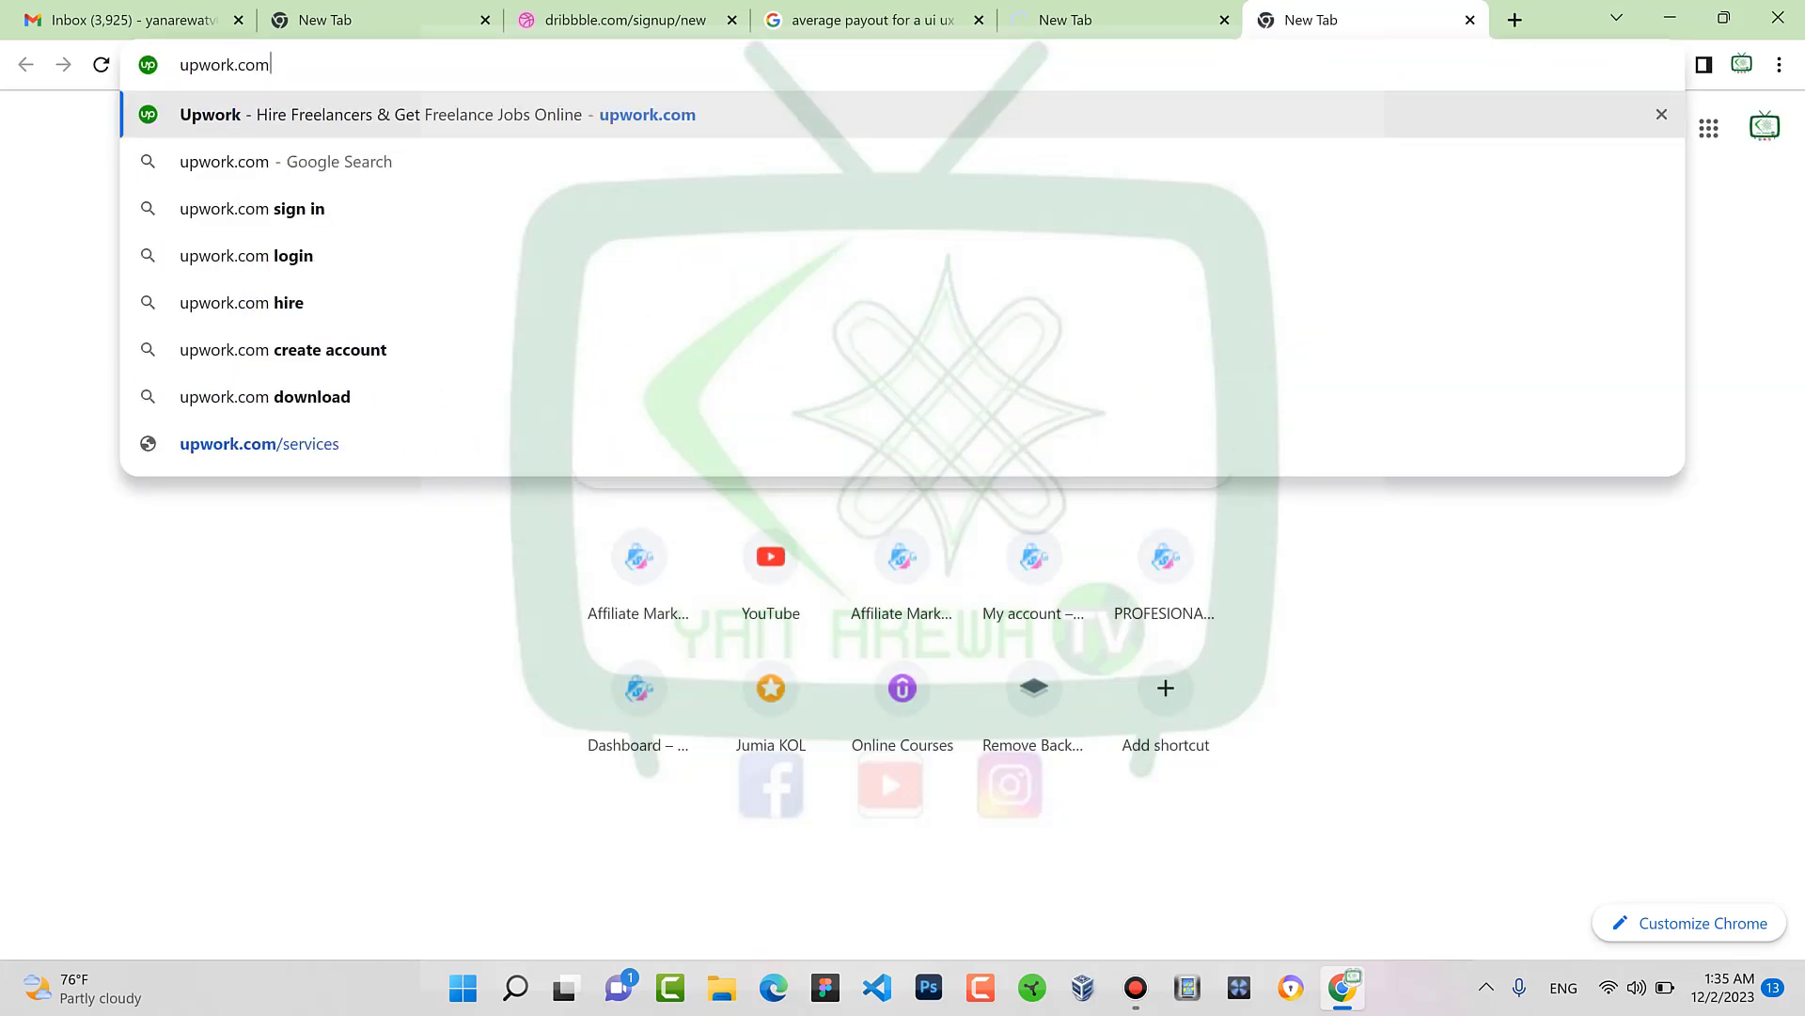
{"action": "key", "text": "Return"}
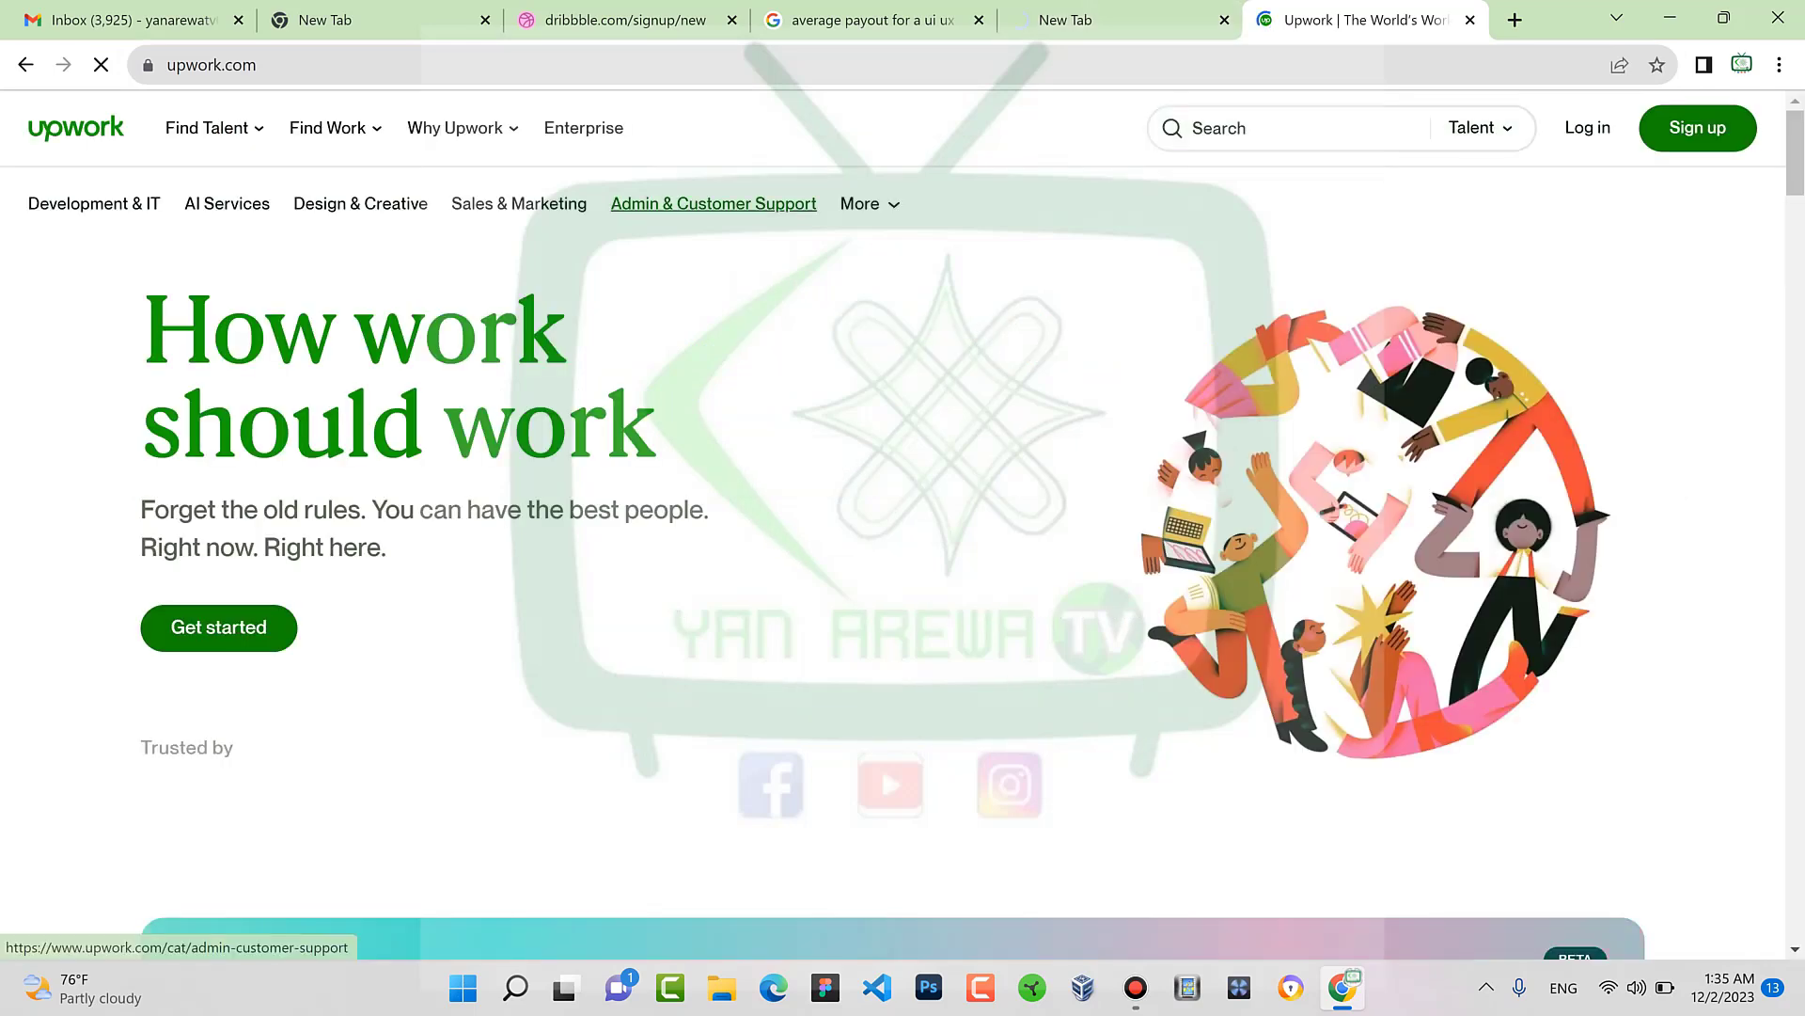
{"action": "left_click", "coordinate": [1480, 128]}
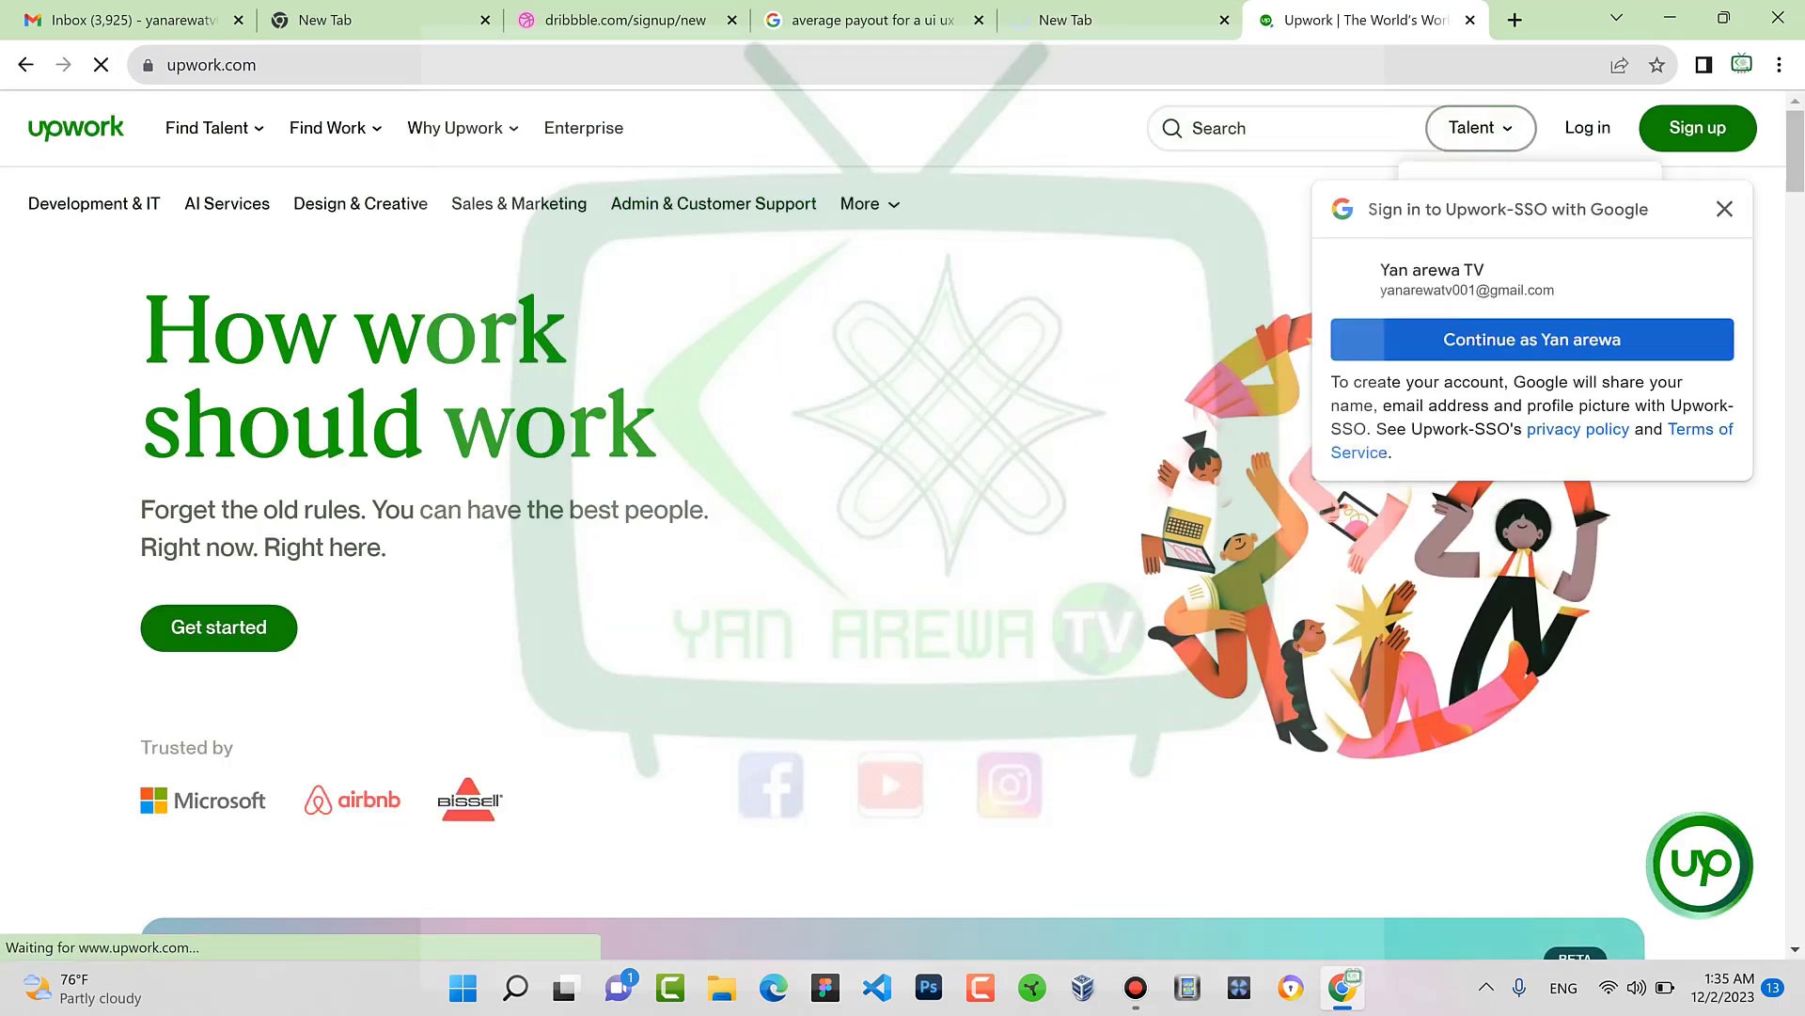
{"action": "left_click", "coordinate": [1725, 208]}
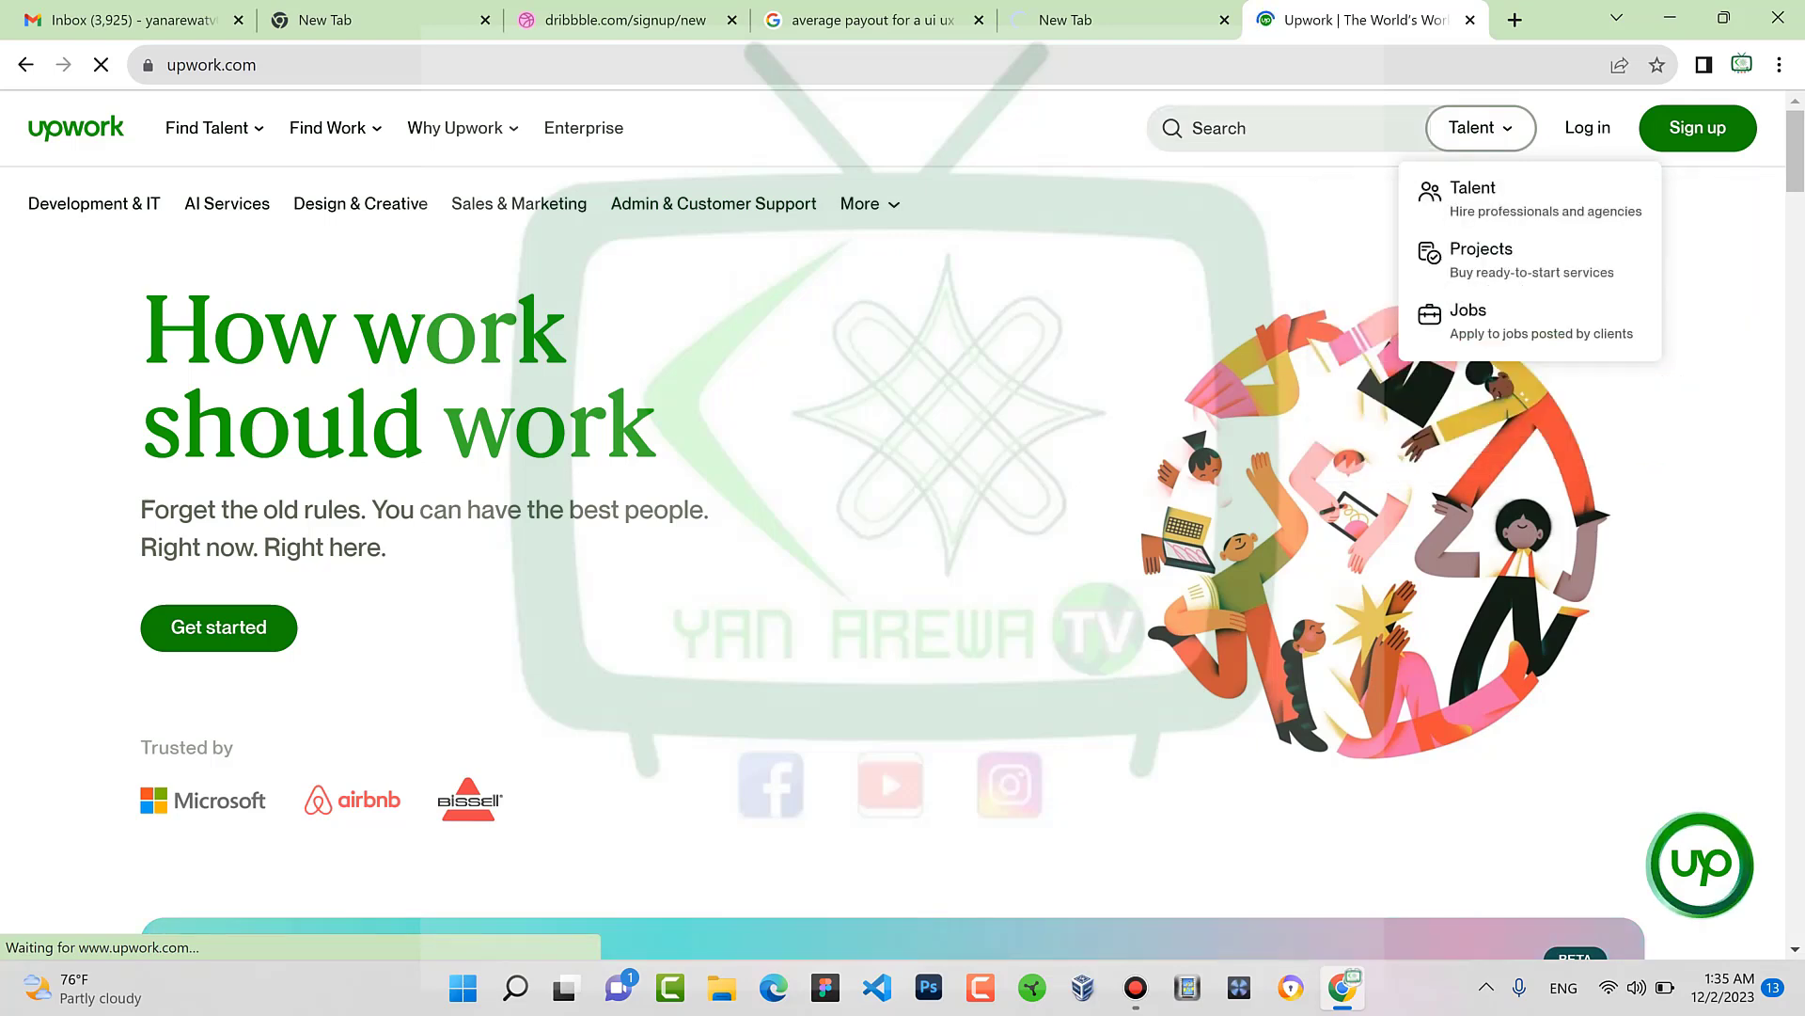
{"action": "left_click", "coordinate": [1486, 318]}
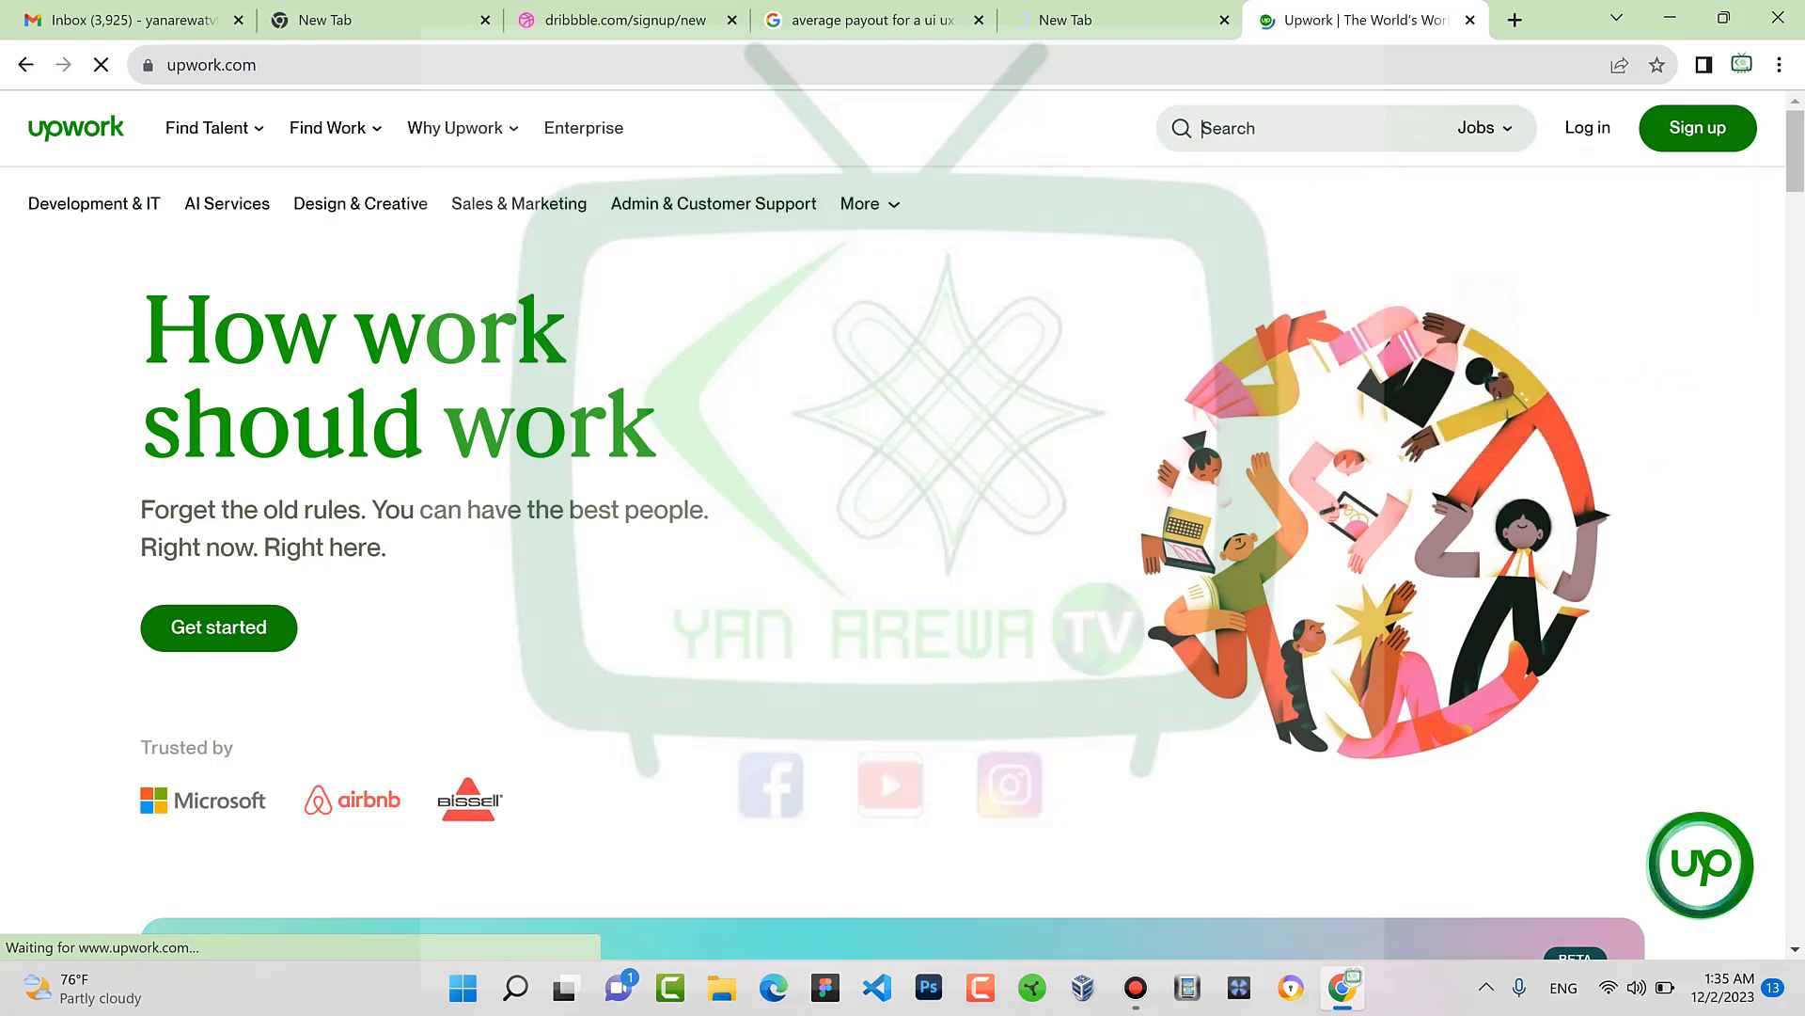
{"action": "type", "text": "u"}
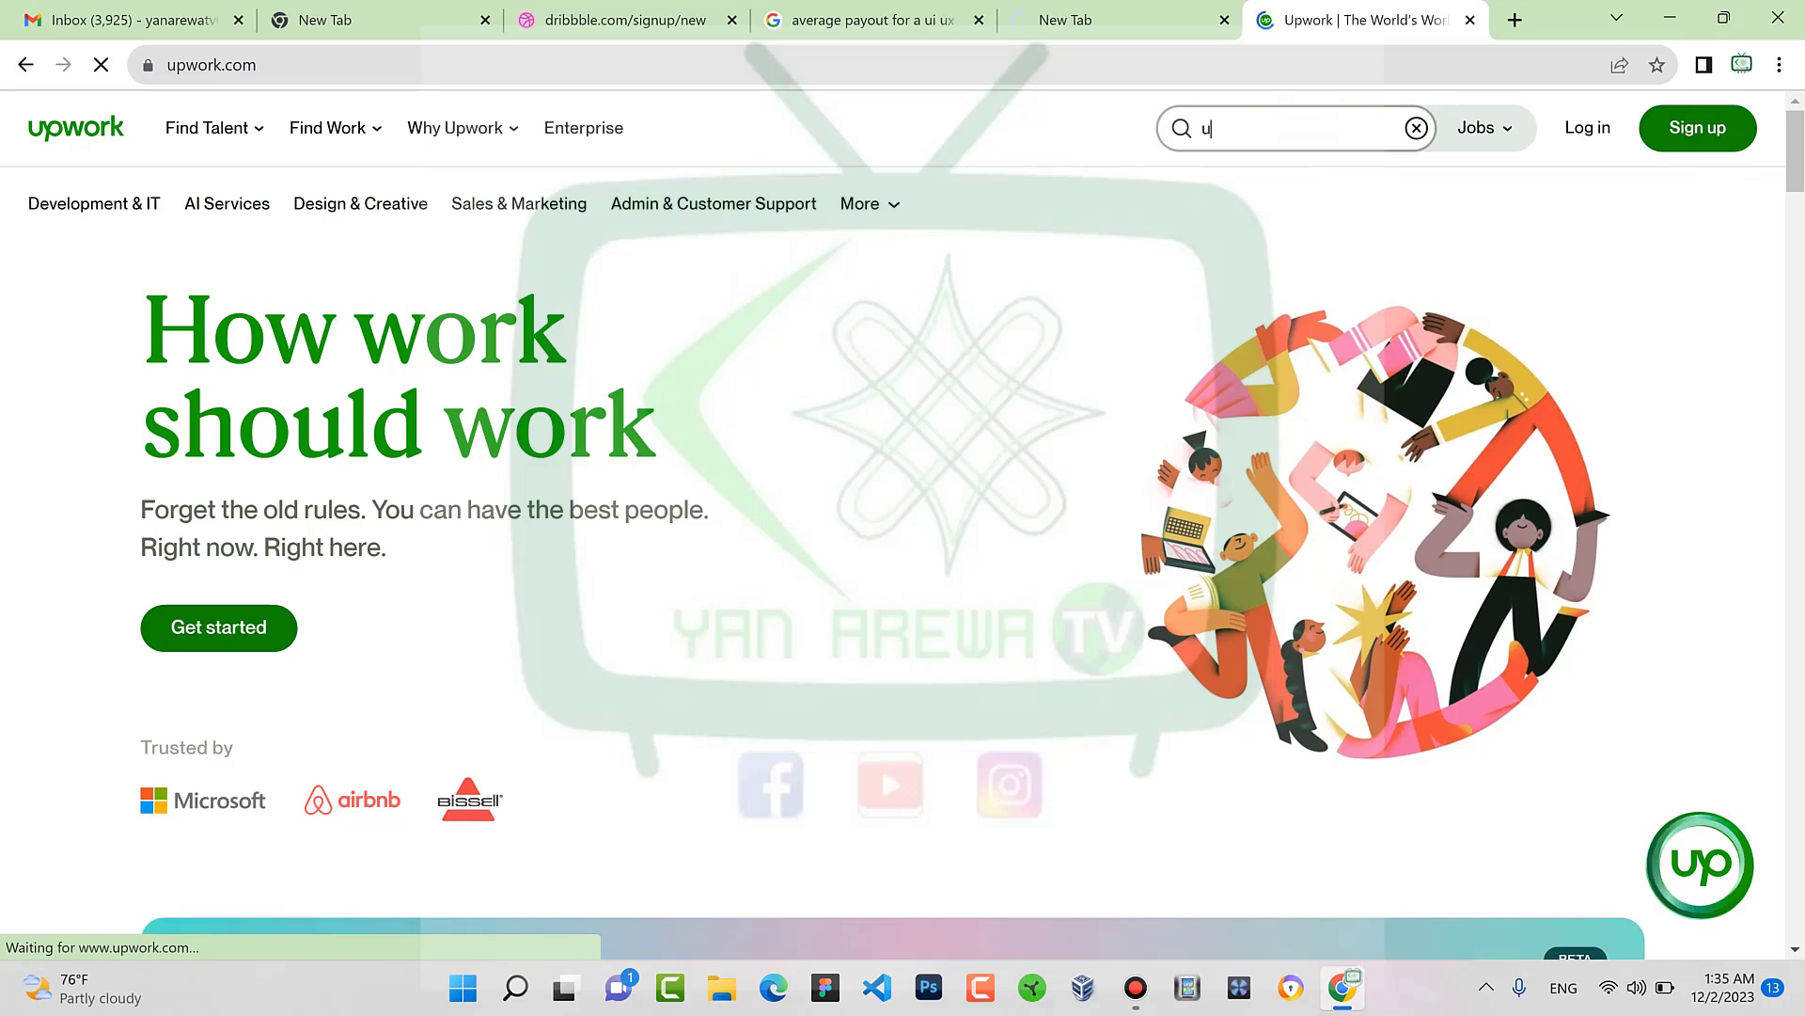
{"action": "type", "text": "i ux"}
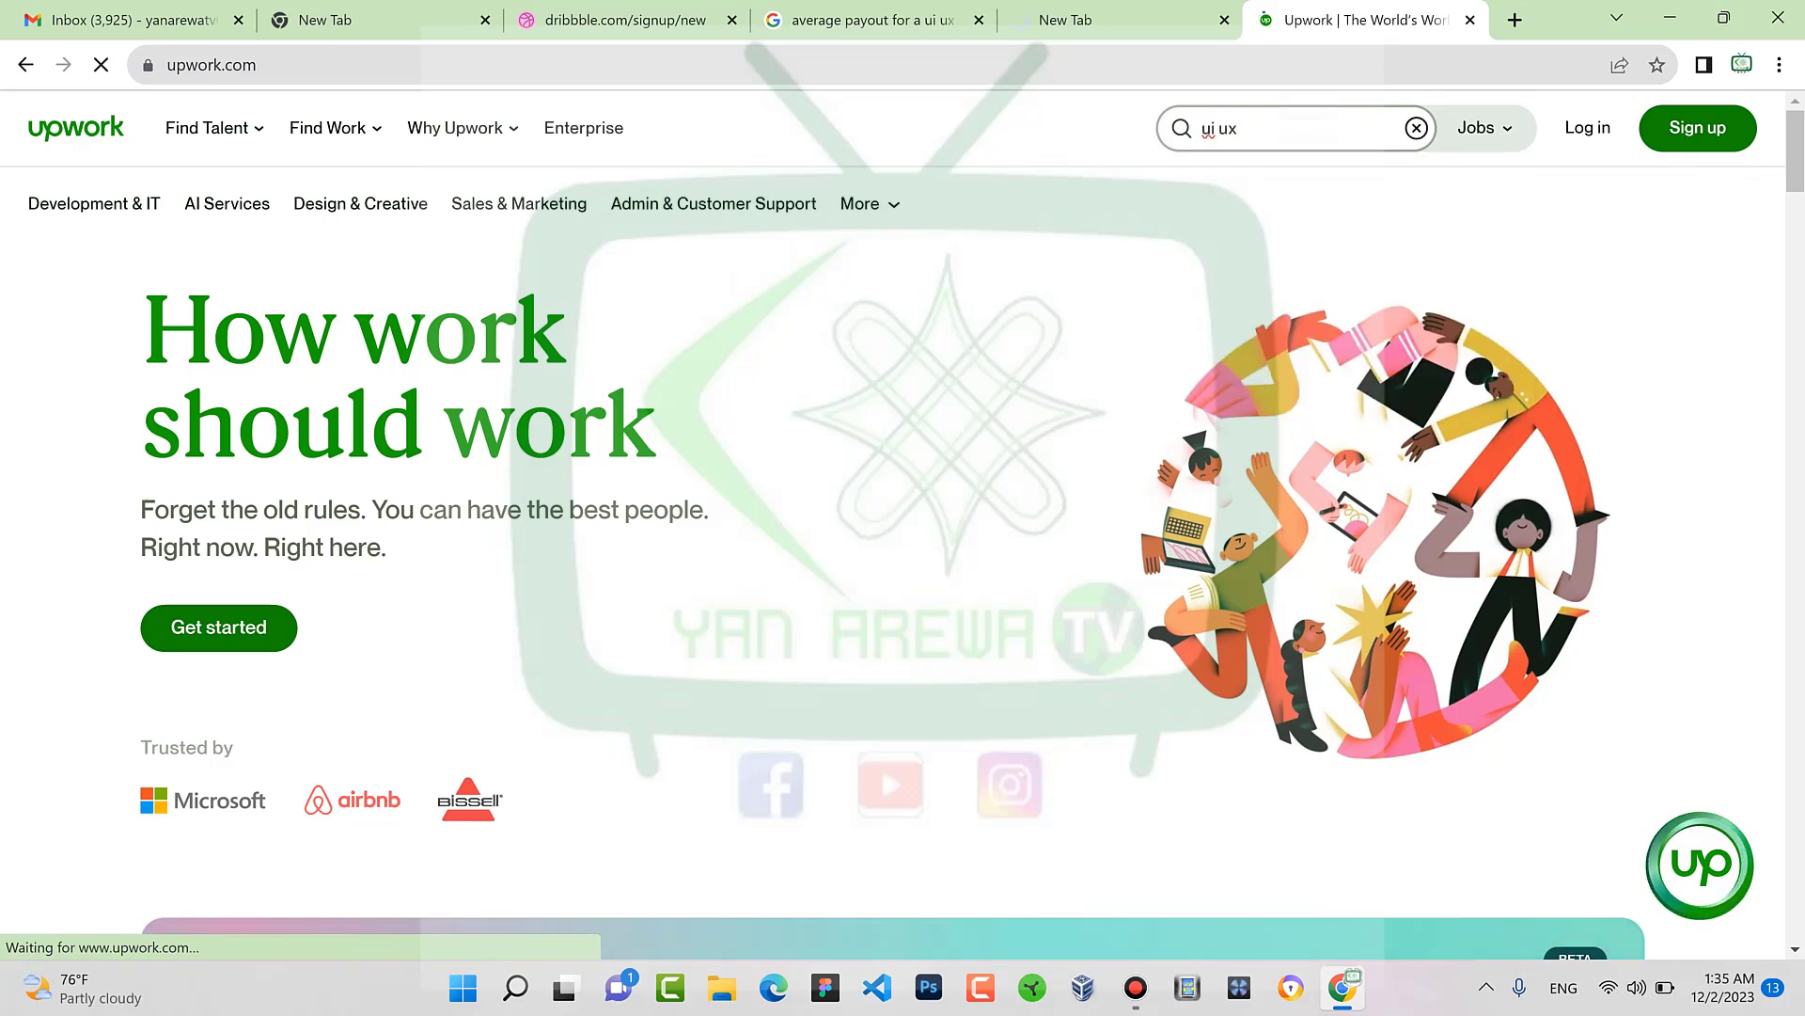
Browse the 3,944 'ui ux' job listings, then open a new browser tab.
{"action": "scroll", "coordinate": [903, 564], "scroll_direction": "down", "scroll_amount": 2}
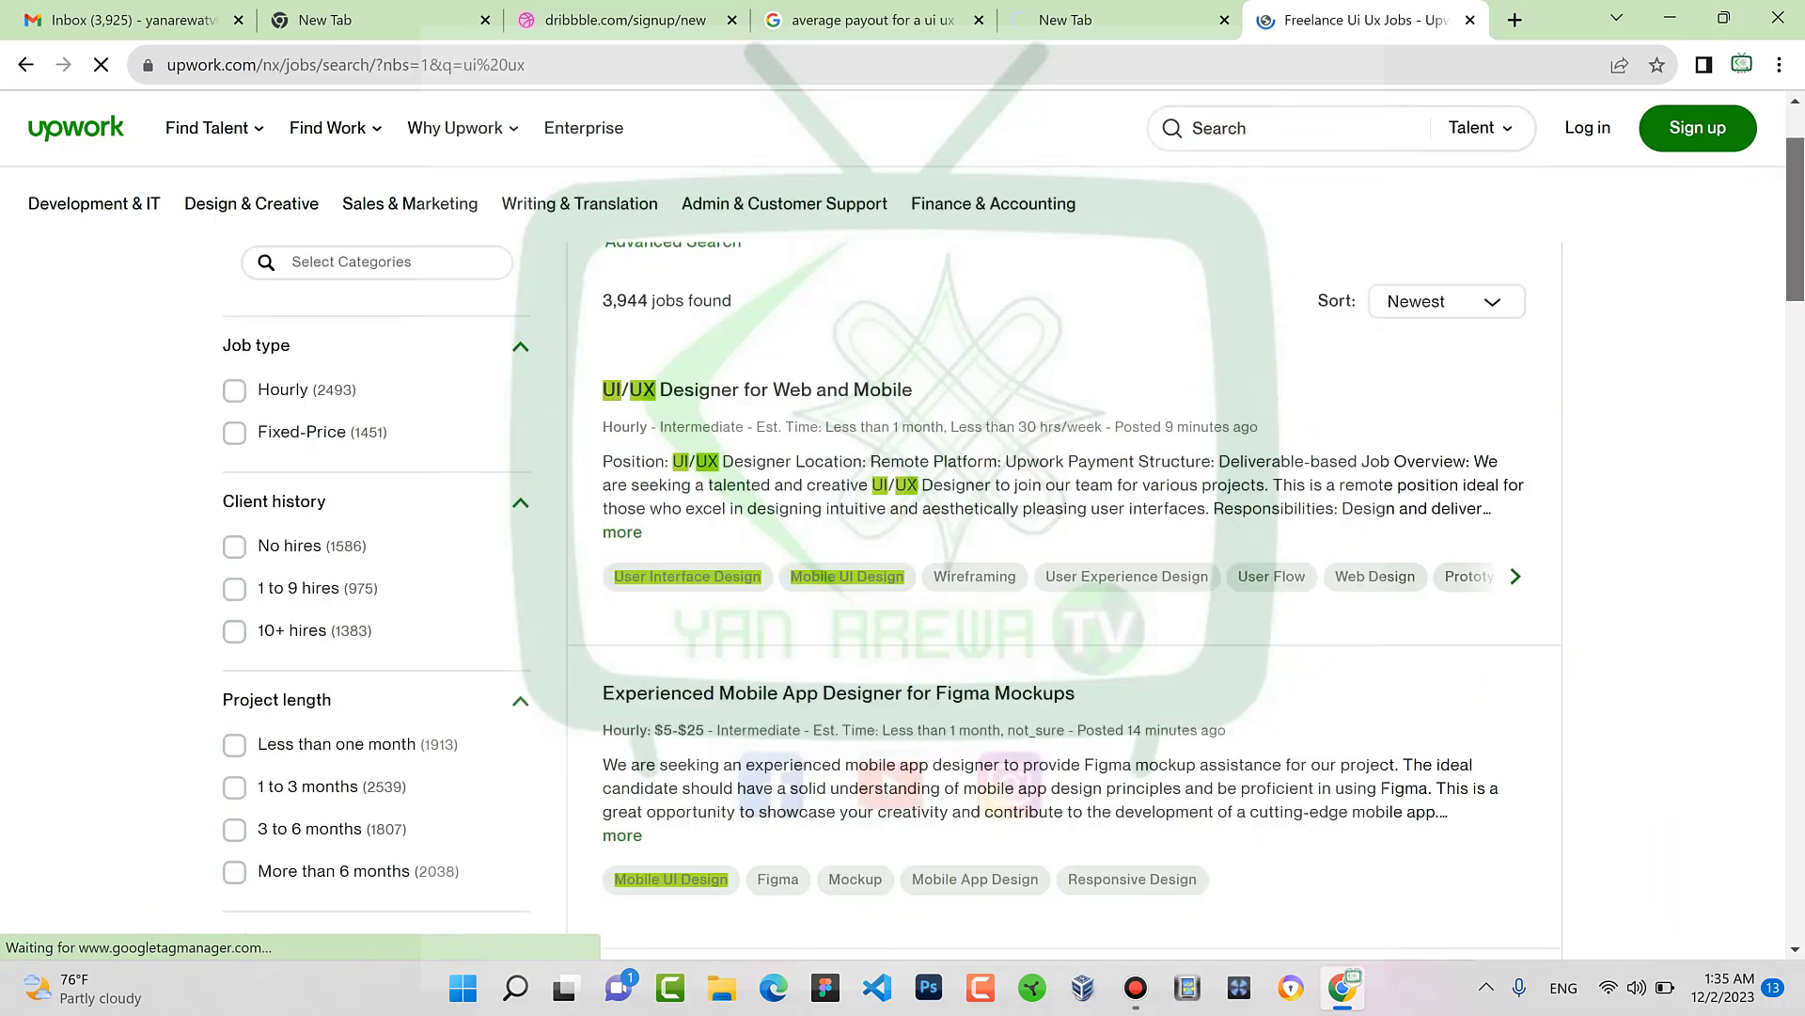
{"action": "scroll", "coordinate": [1014, 543], "scroll_direction": "down", "scroll_amount": 1}
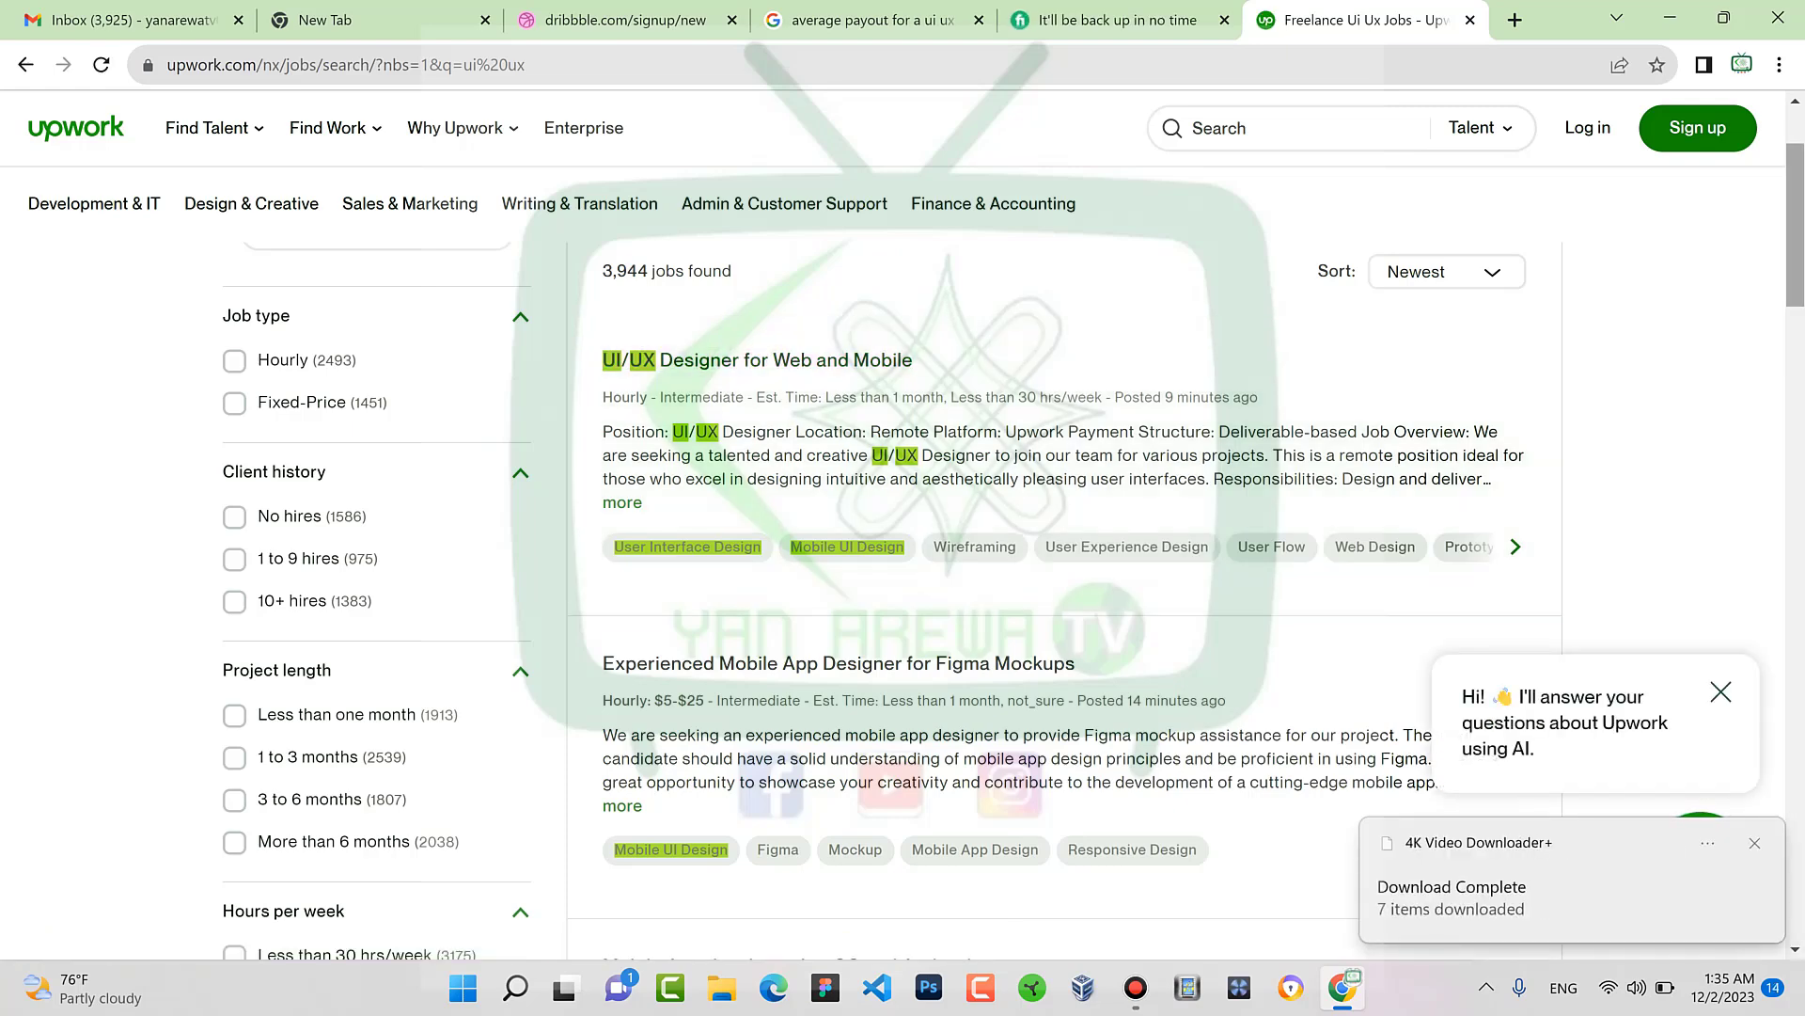
{"action": "scroll", "coordinate": [1034, 564], "scroll_direction": "down", "scroll_amount": 2}
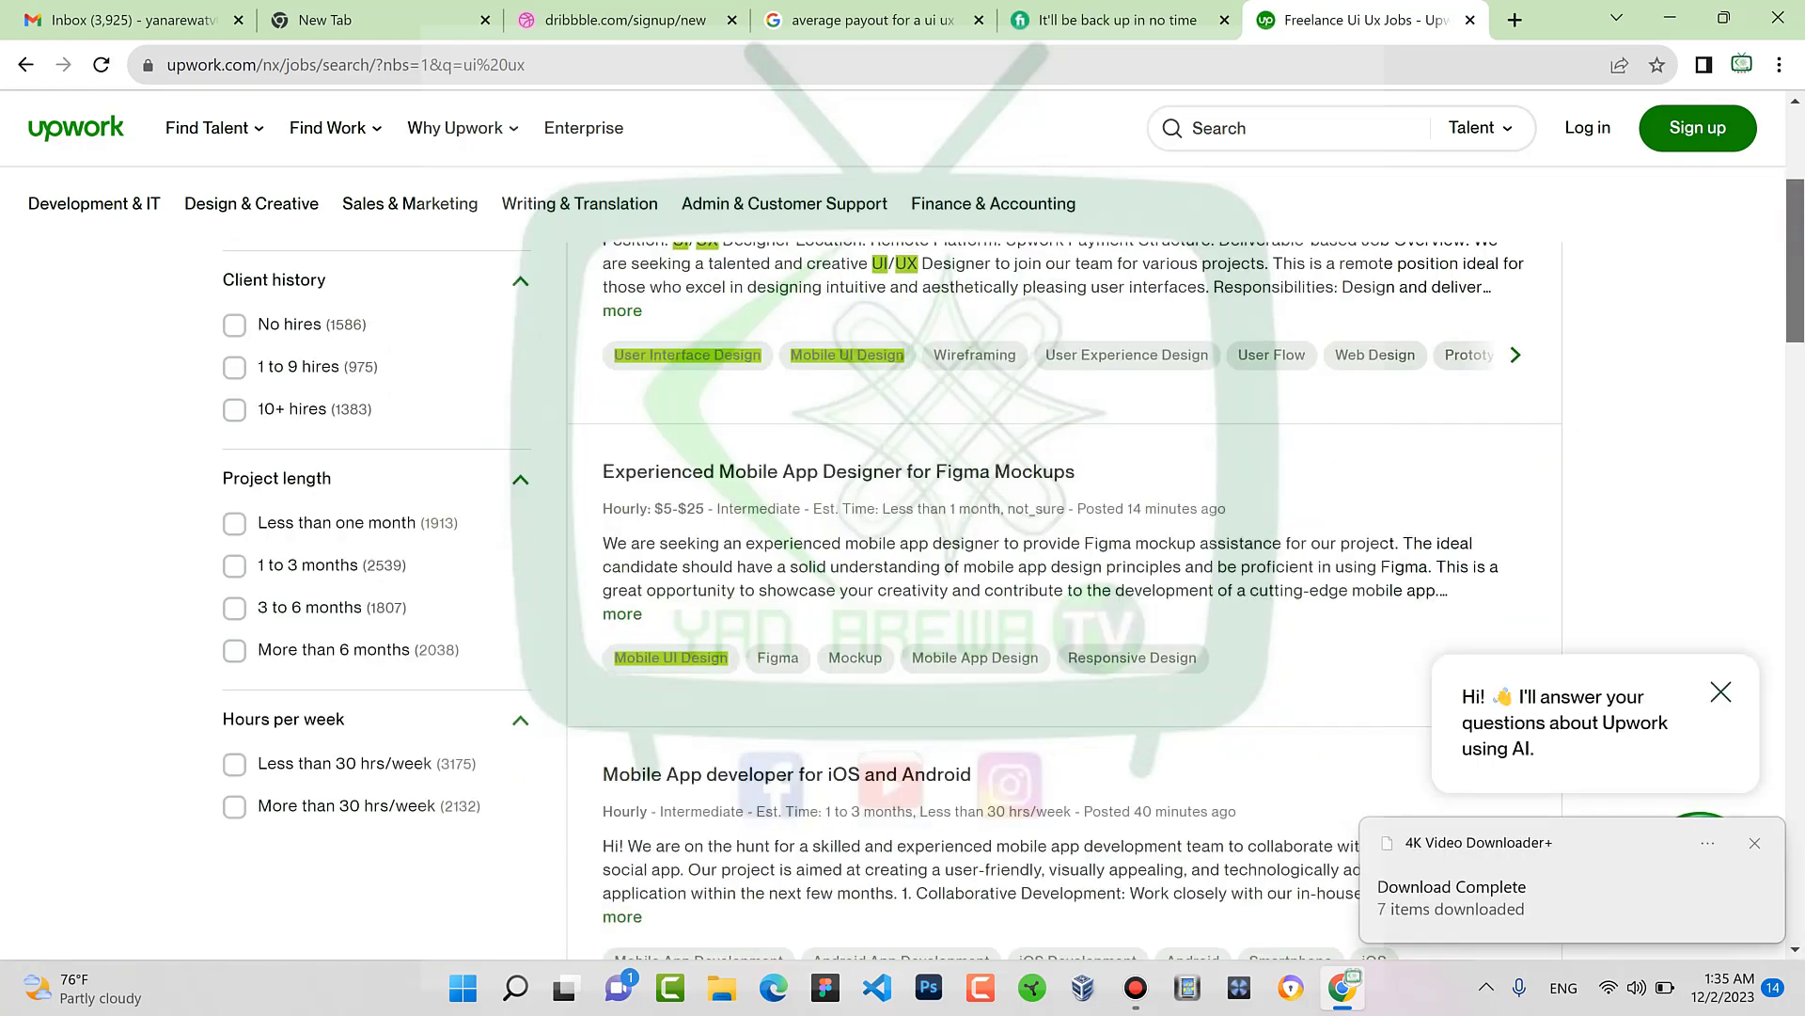
{"action": "scroll", "coordinate": [1034, 564], "scroll_direction": "down", "scroll_amount": 1}
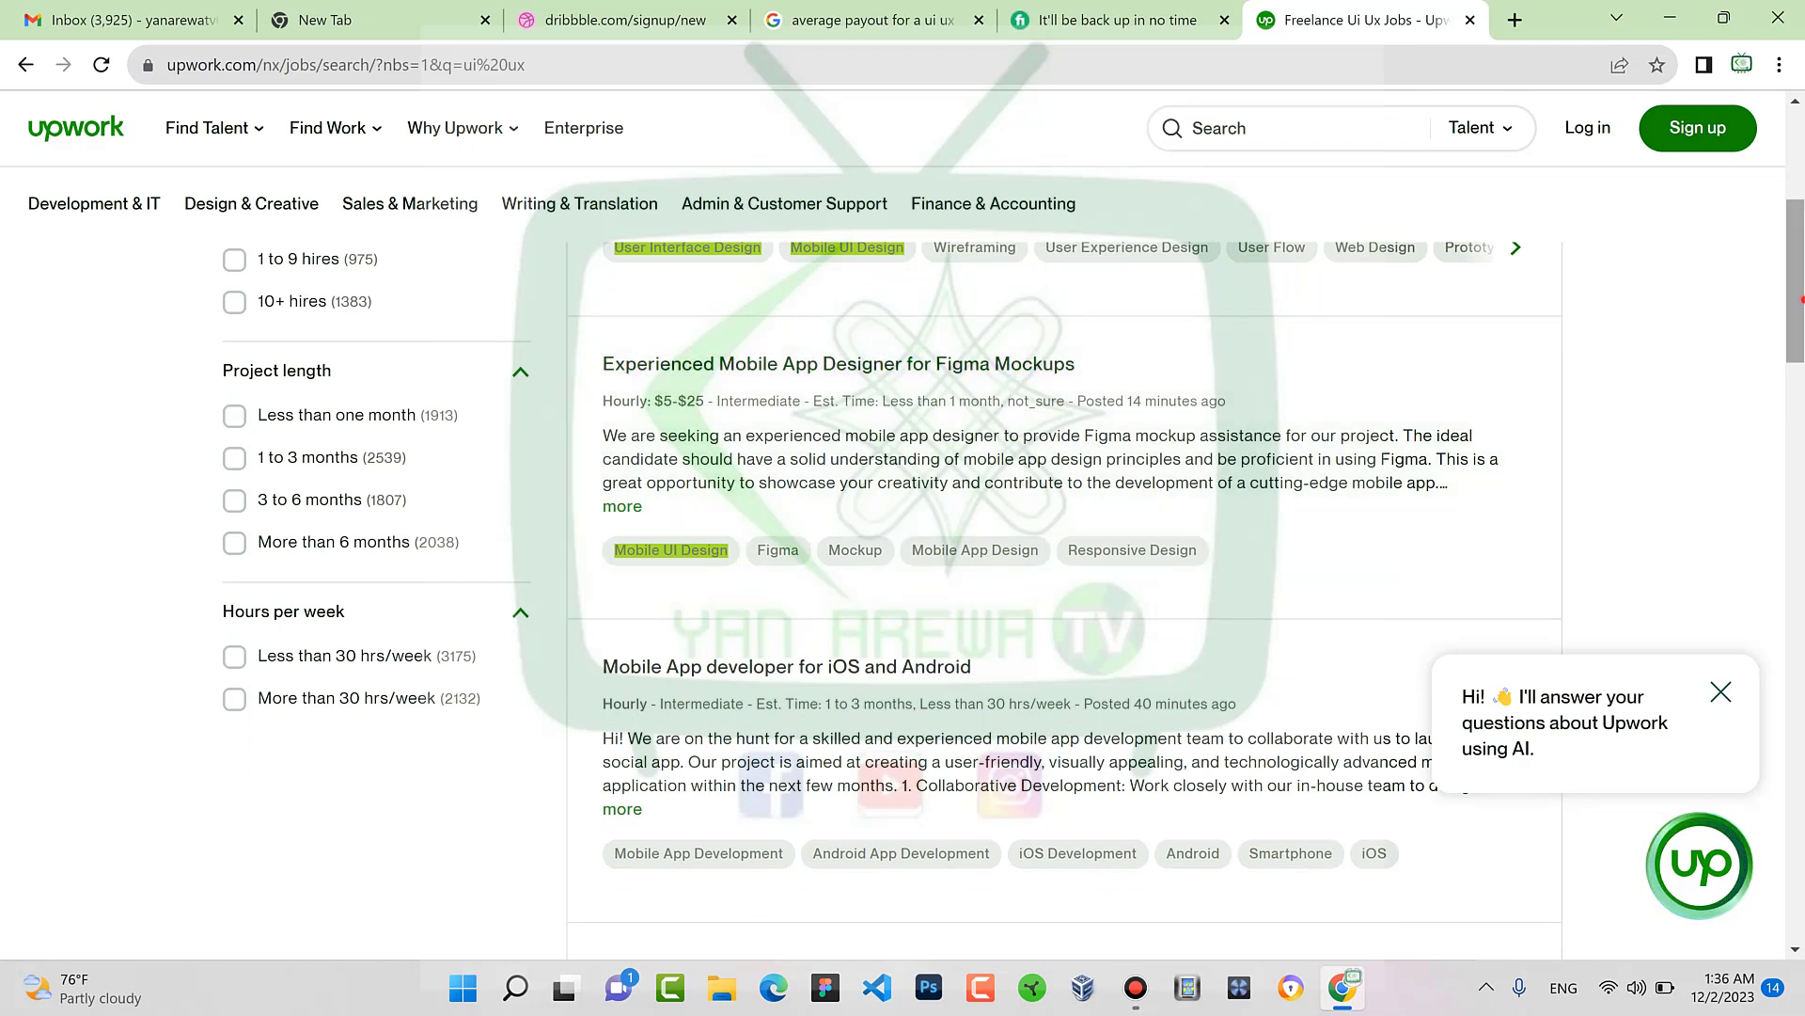
{"action": "scroll", "coordinate": [1034, 565], "scroll_direction": "down", "scroll_amount": 3}
{"action": "scroll", "coordinate": [1034, 564], "scroll_direction": "down", "scroll_amount": 2}
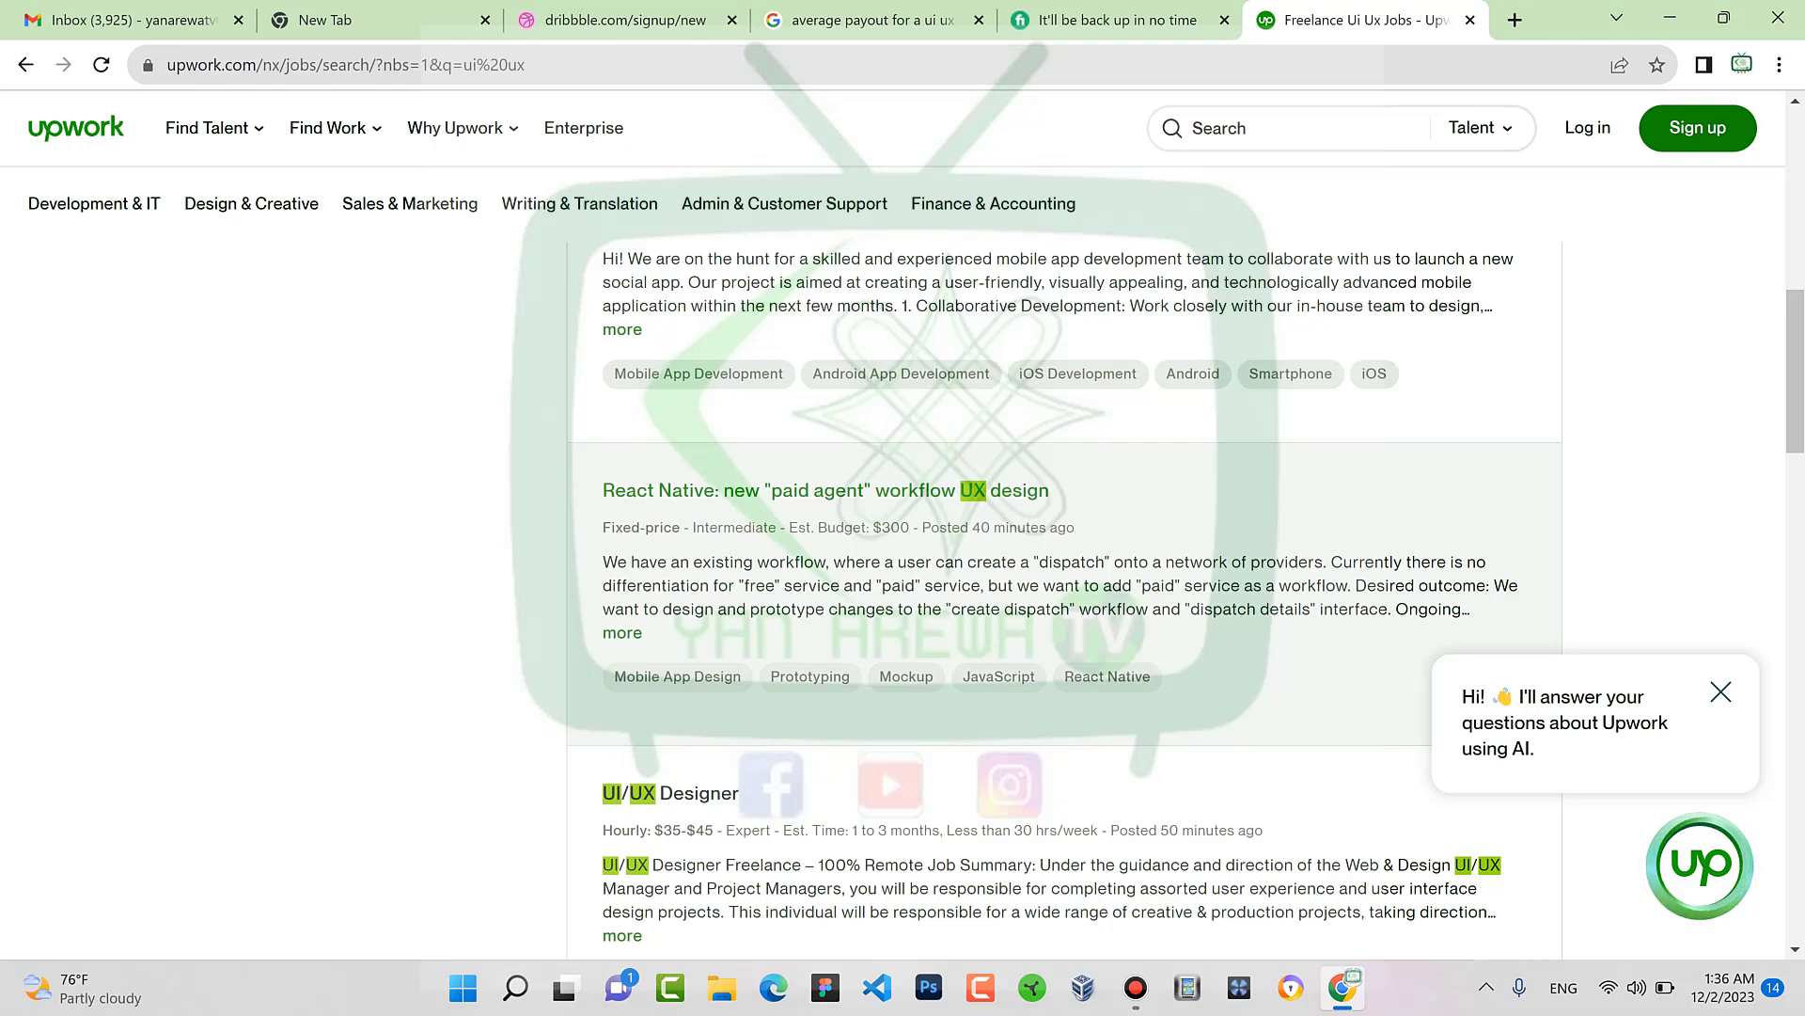
{"action": "scroll", "coordinate": [687, 803], "scroll_direction": "down", "scroll_amount": 2}
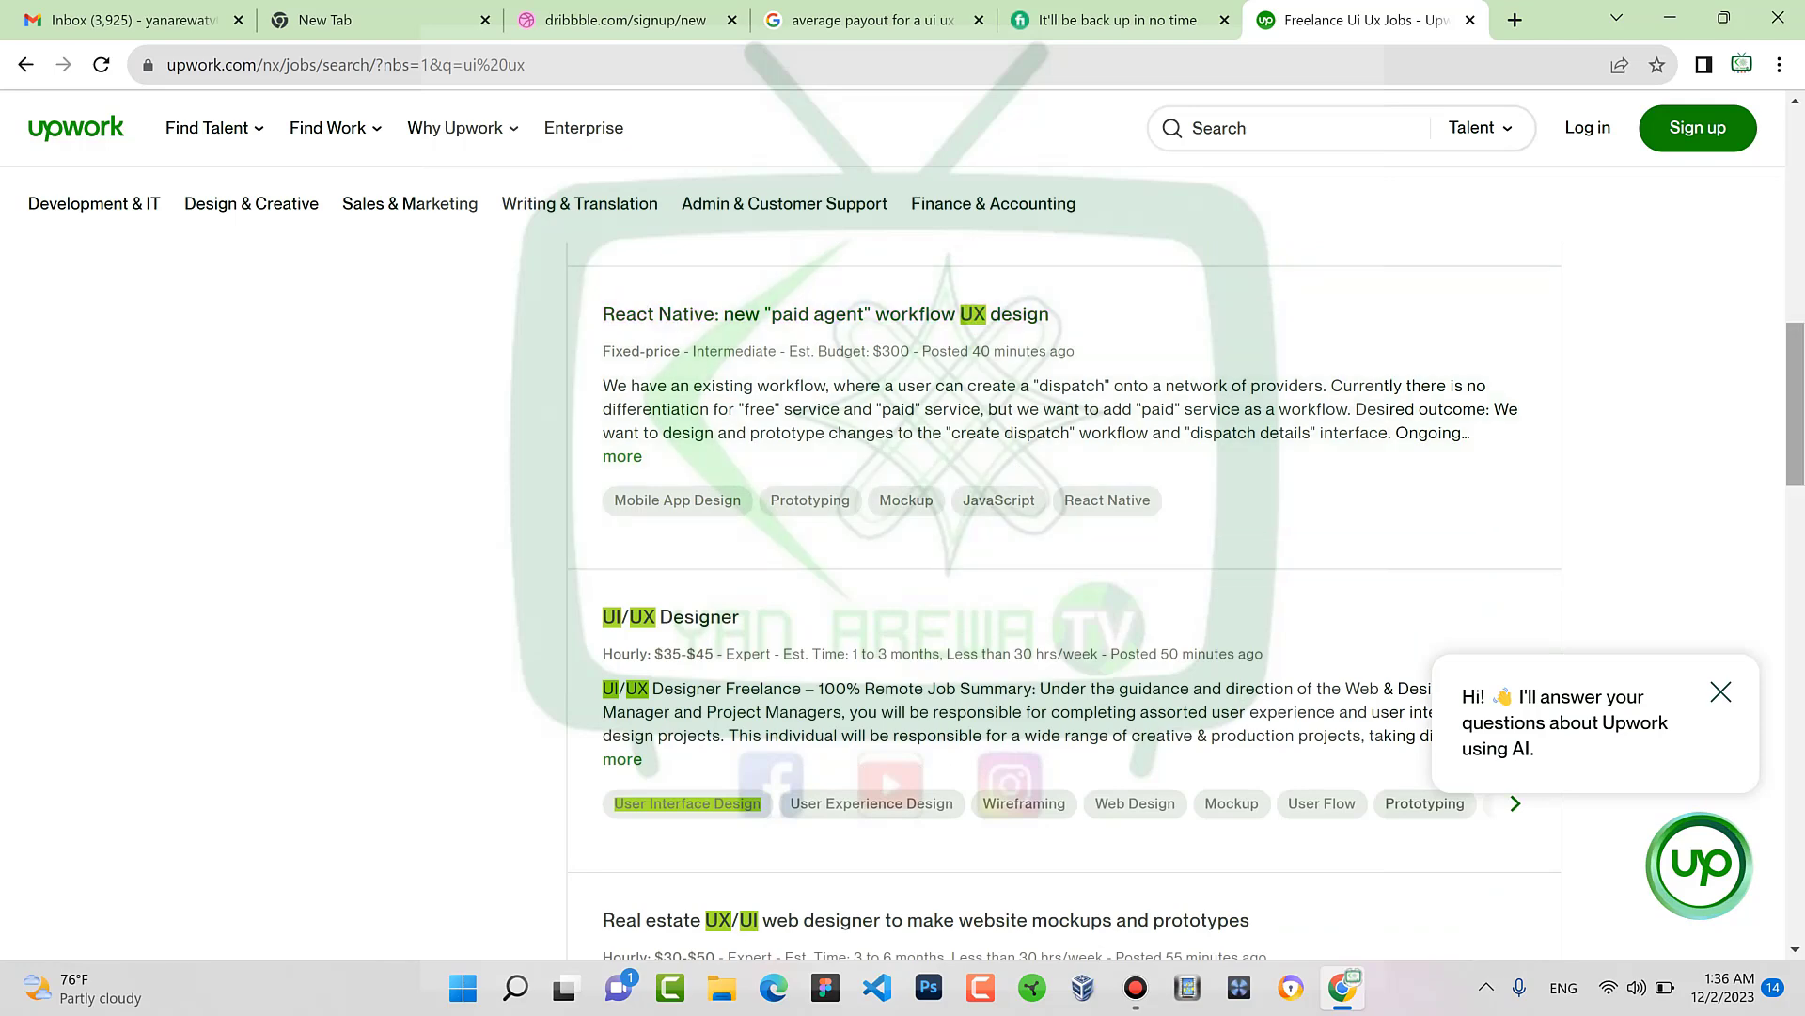
{"action": "scroll", "coordinate": [1063, 602], "scroll_direction": "down", "scroll_amount": 2}
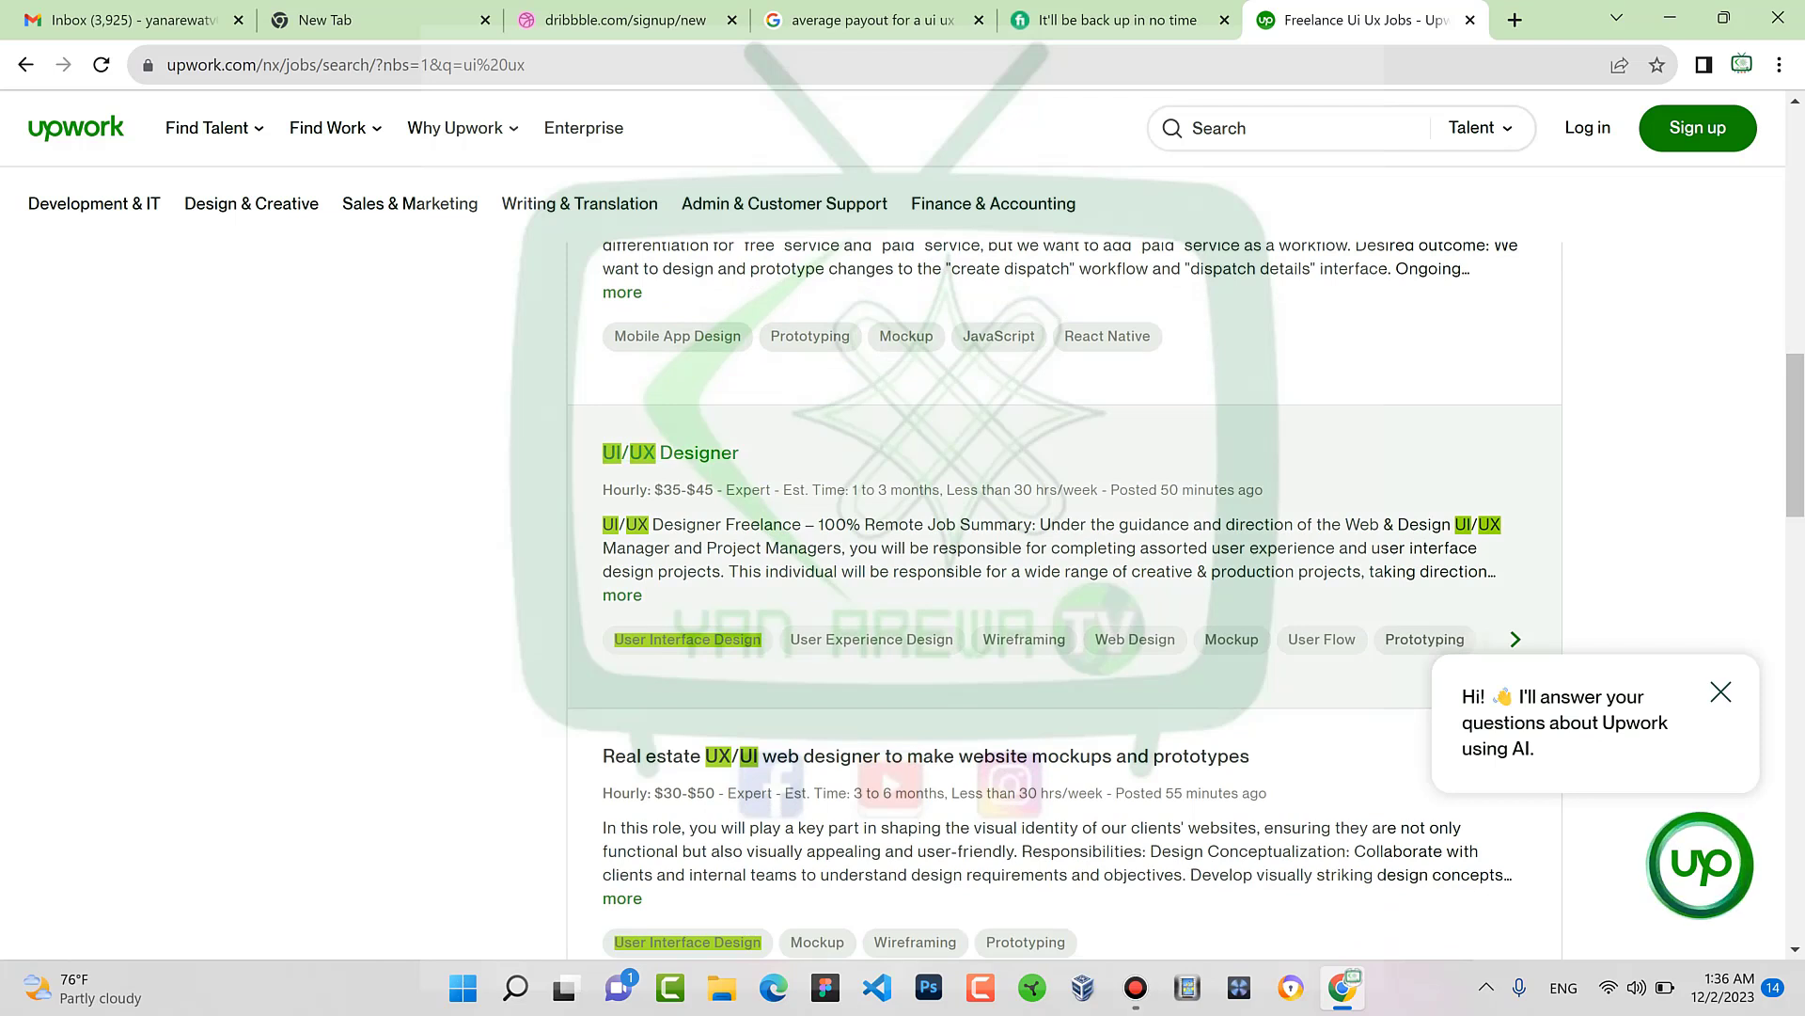
{"action": "scroll", "coordinate": [1062, 602], "scroll_direction": "up", "scroll_amount": 10}
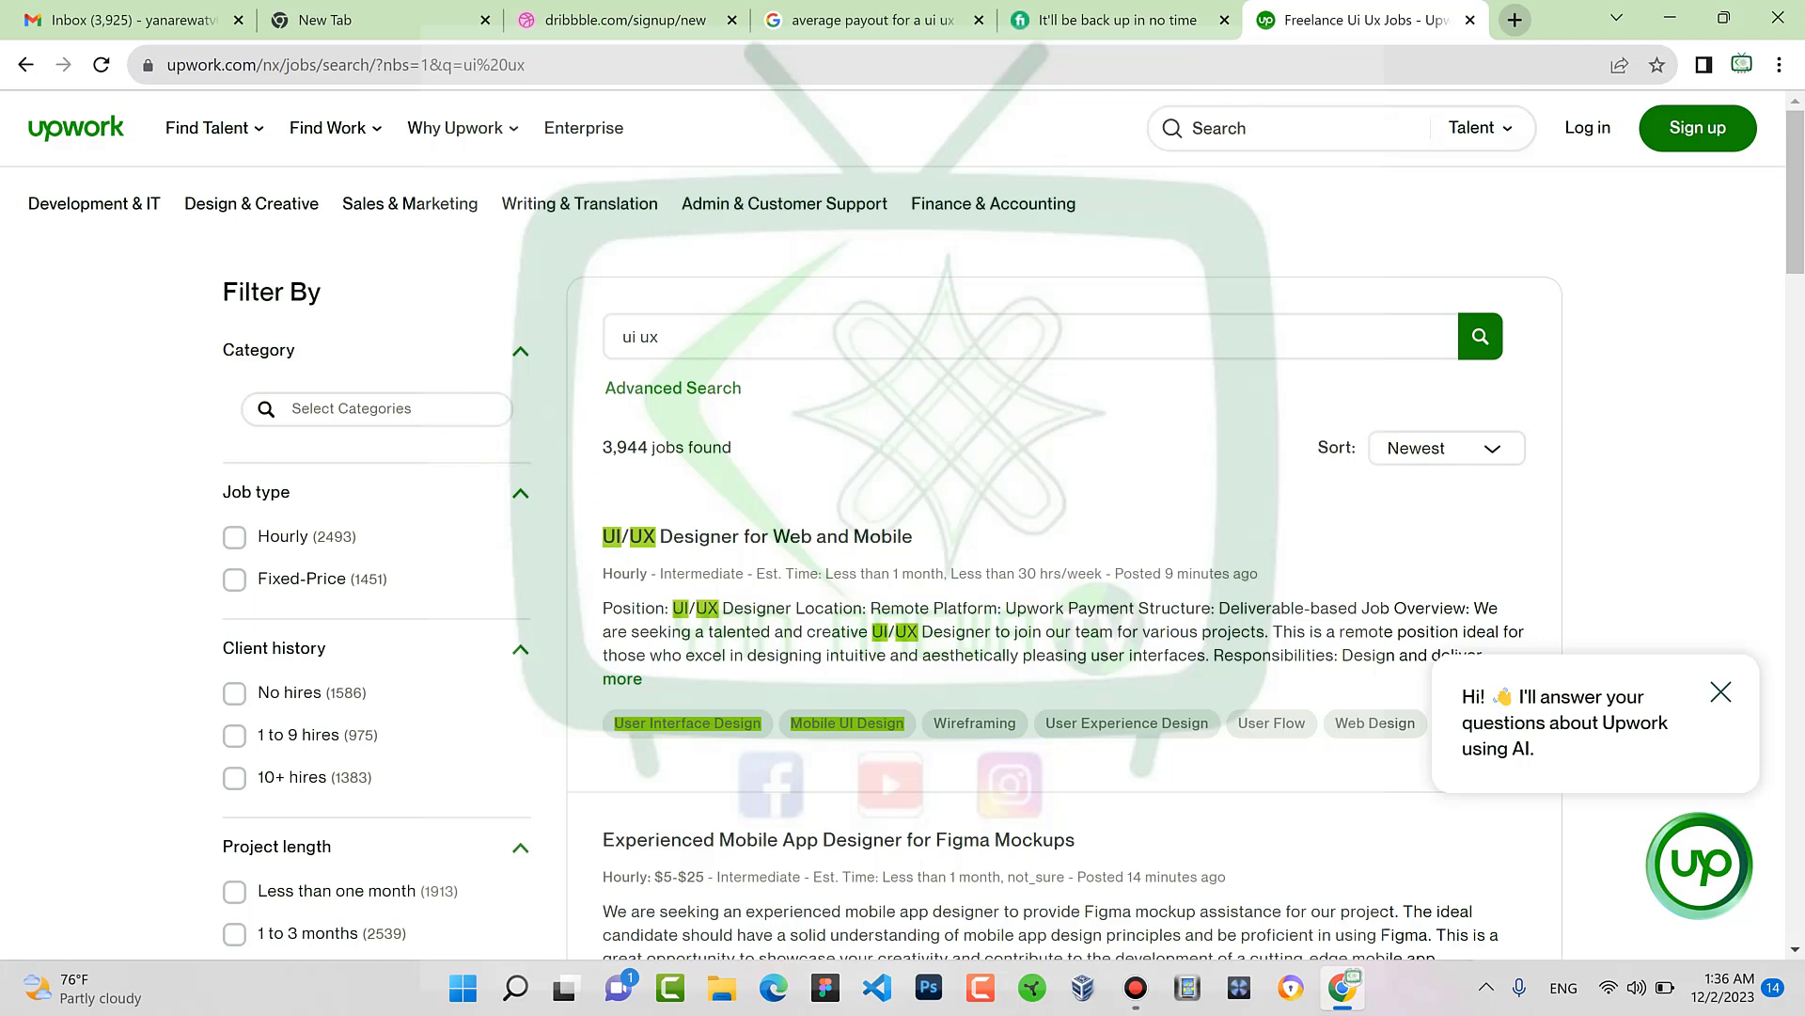
{"action": "left_click", "coordinate": [1515, 20]}
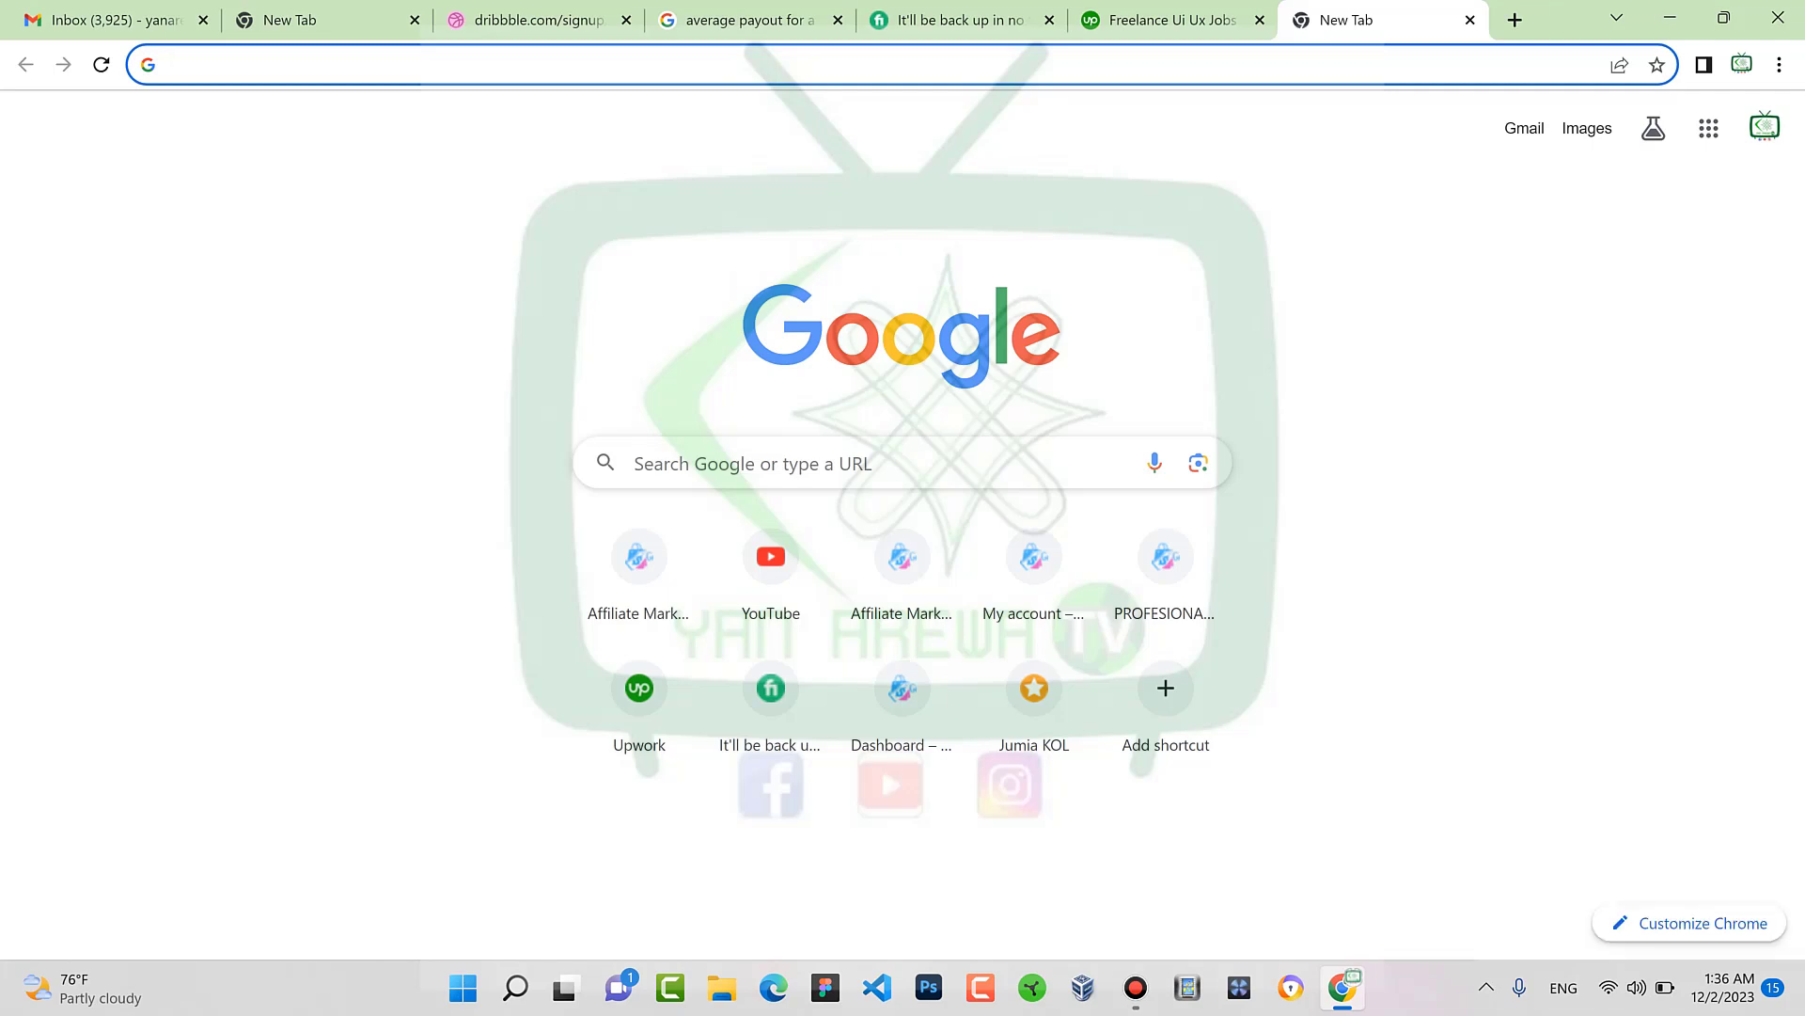
Search Google for 'opay' and browse its image results.
{"action": "type", "text": "o"}
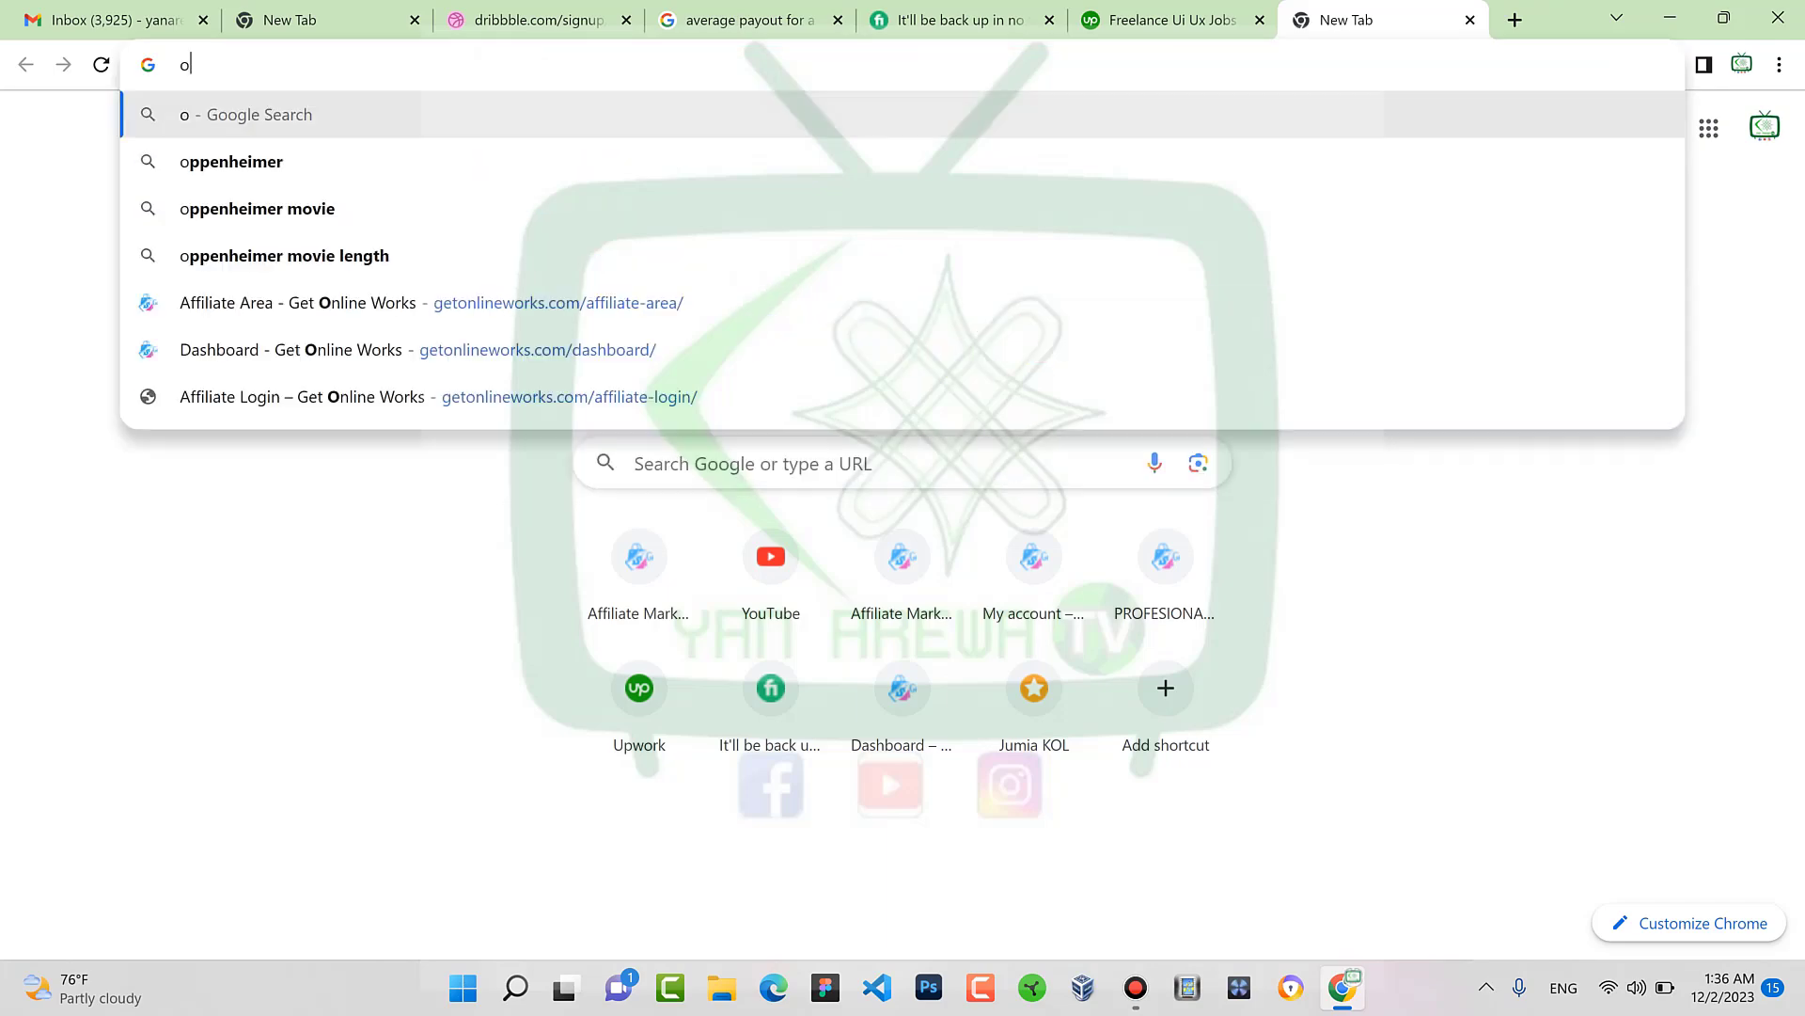
{"action": "type", "text": "pay"}
{"action": "key", "text": "Return"}
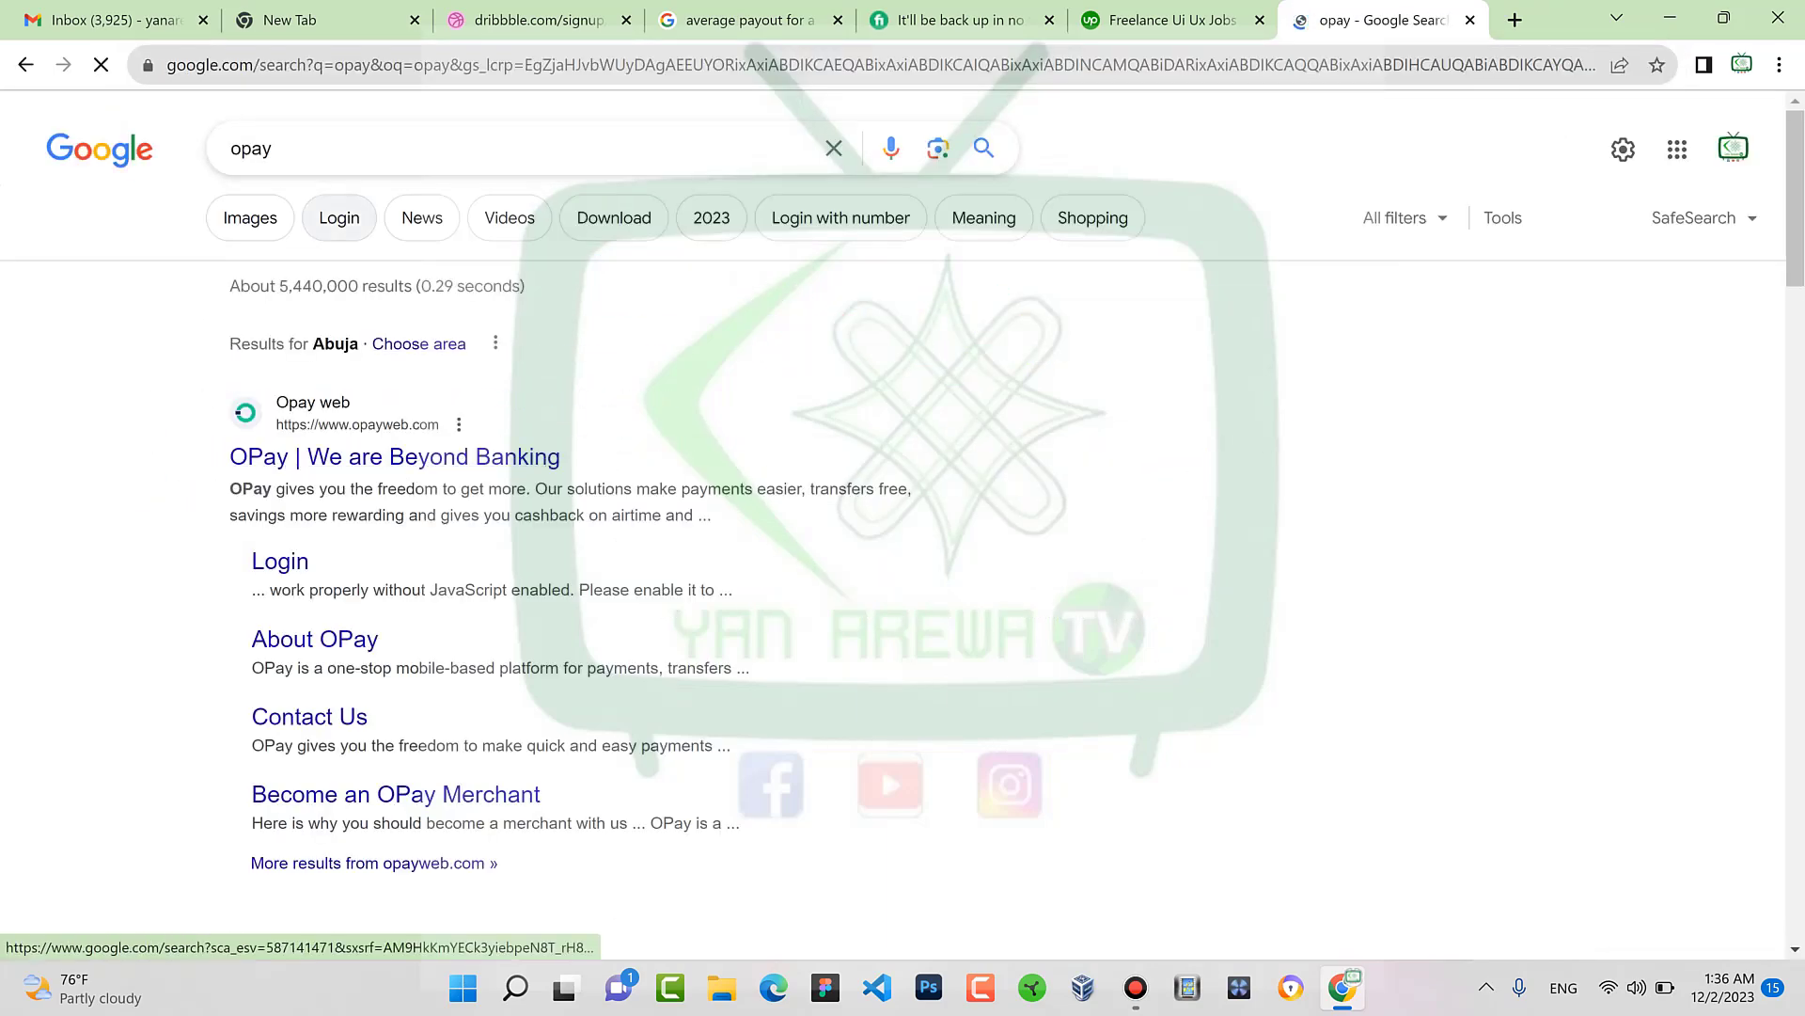
{"action": "left_click", "coordinate": [258, 225]}
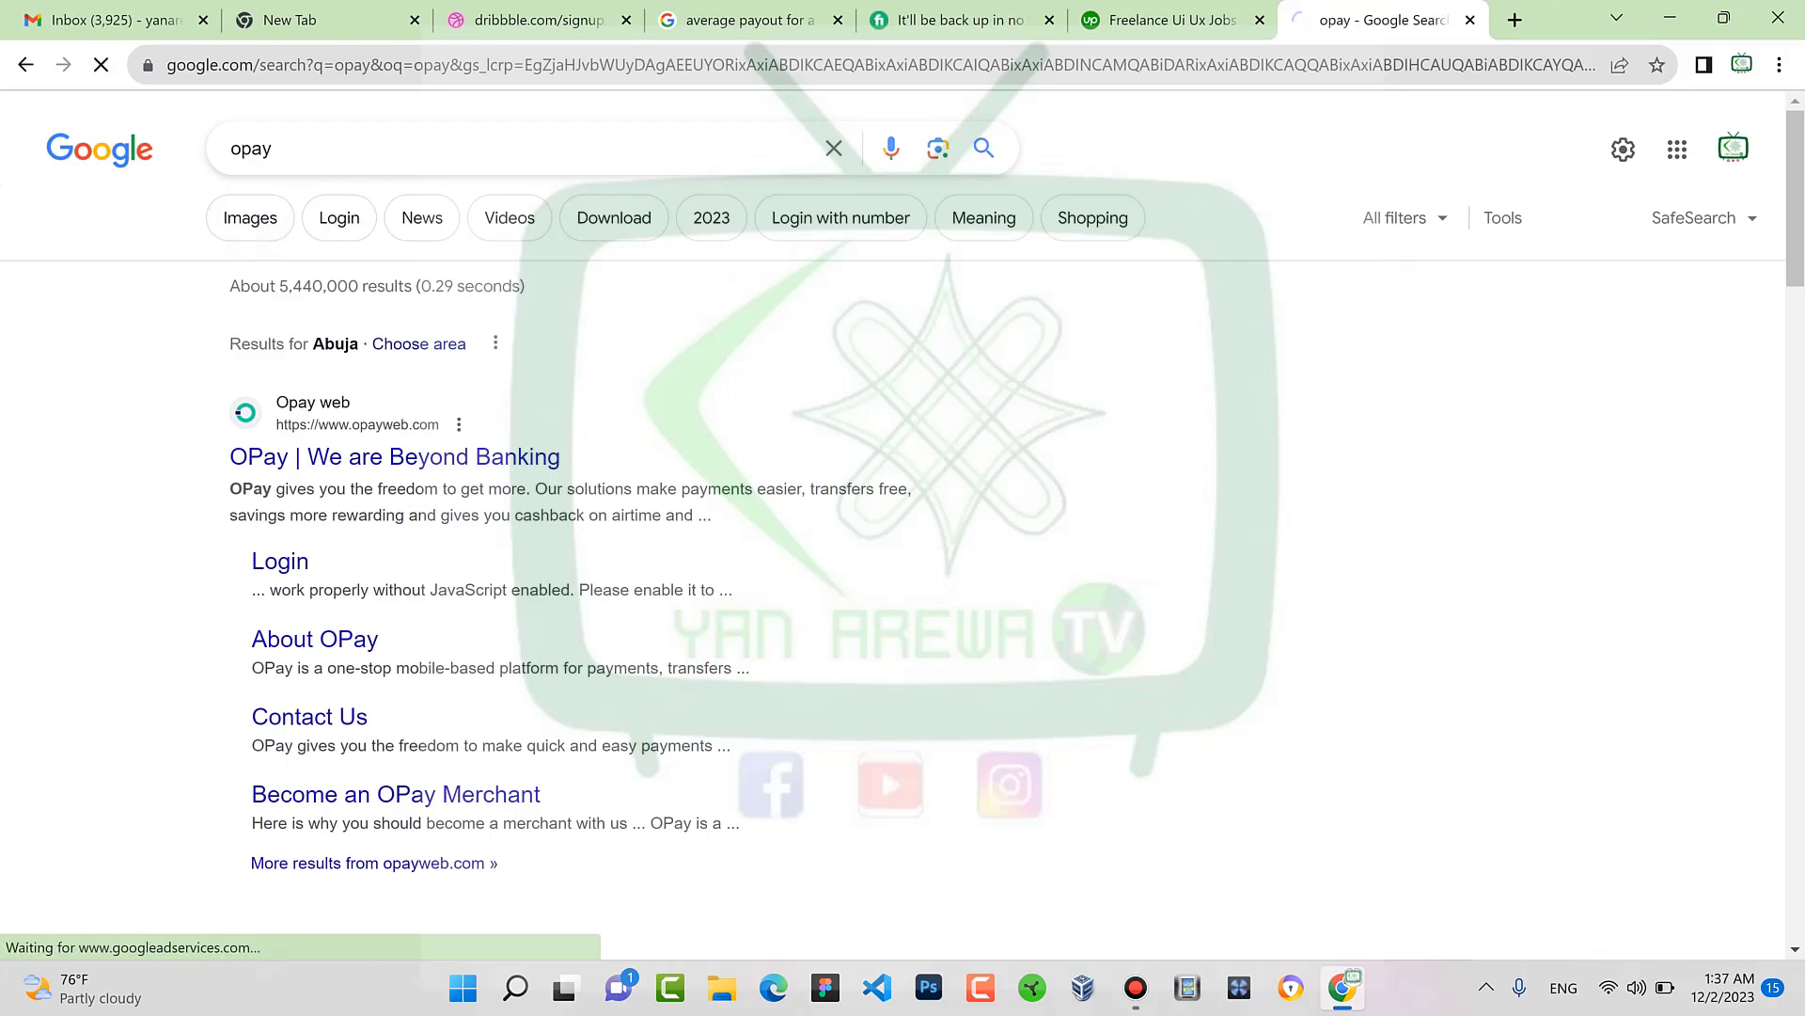
{"action": "scroll", "coordinate": [902, 564], "scroll_direction": "down", "scroll_amount": 5}
{"action": "scroll", "coordinate": [903, 527], "scroll_direction": "down", "scroll_amount": 3}
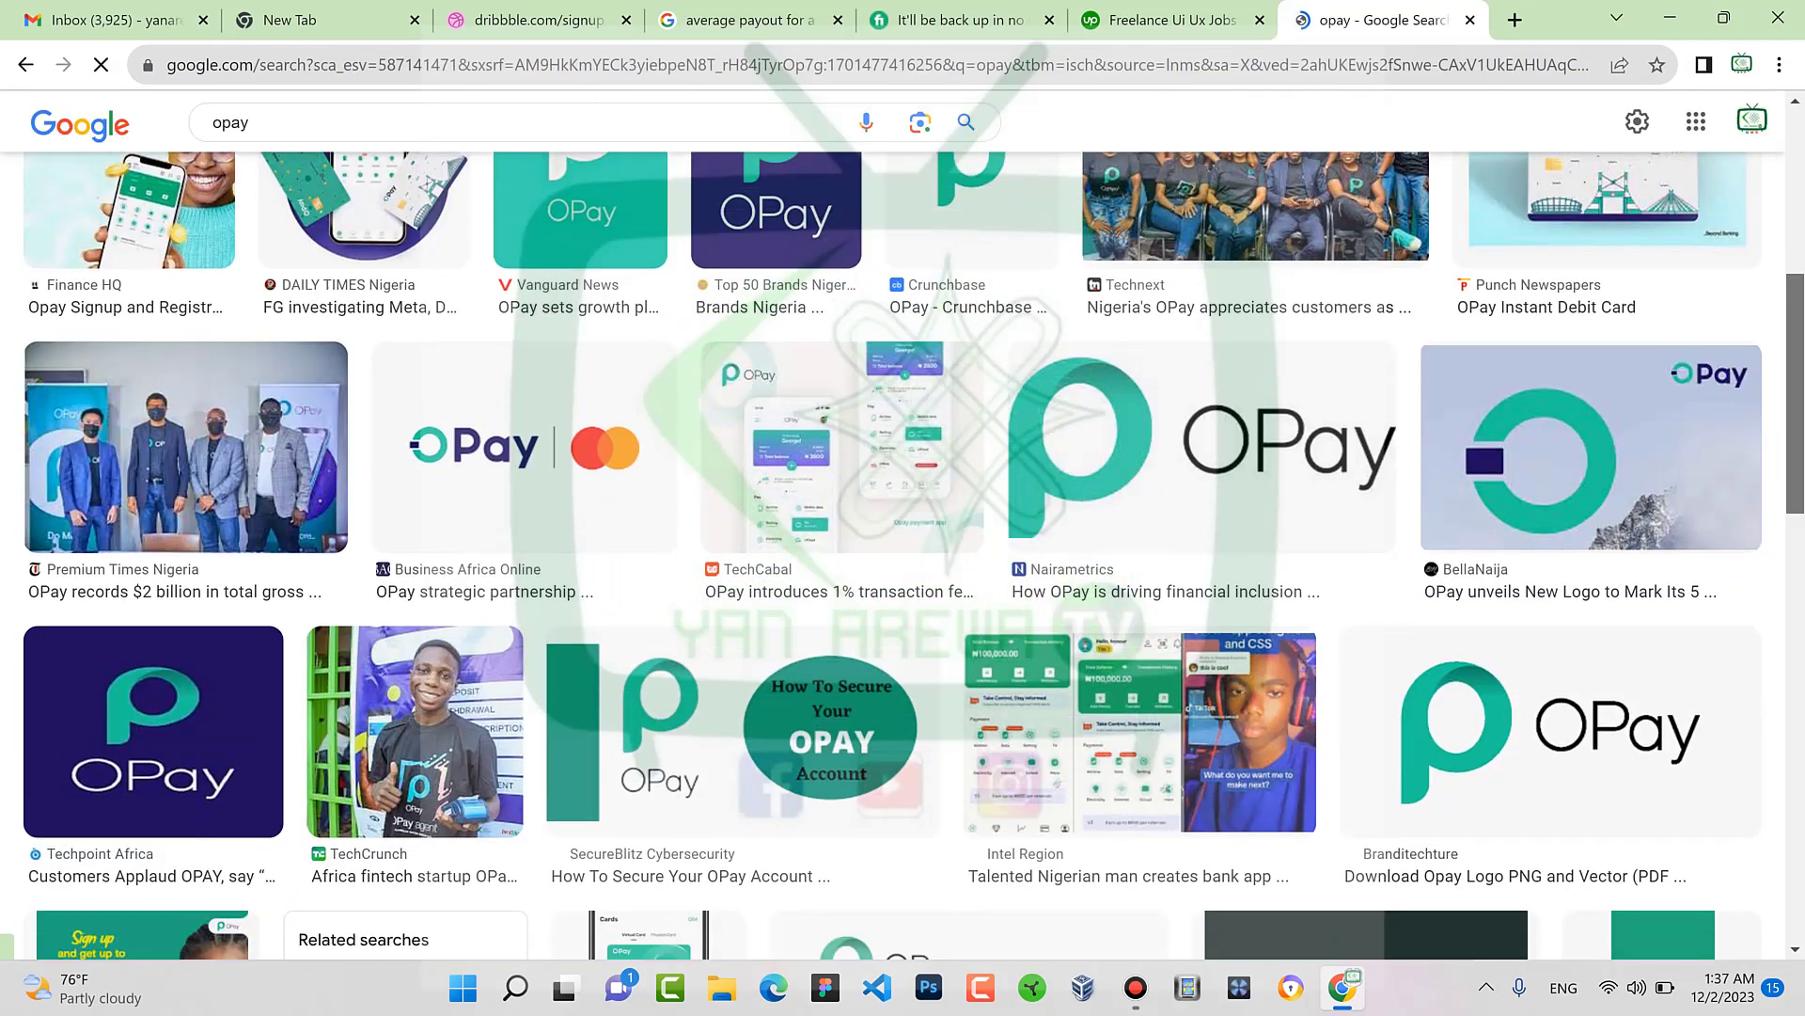
Preview the Nigerian bank app image, return to the opay results, and replace the query with 'palmpay'.
{"action": "left_click", "coordinate": [1075, 542]}
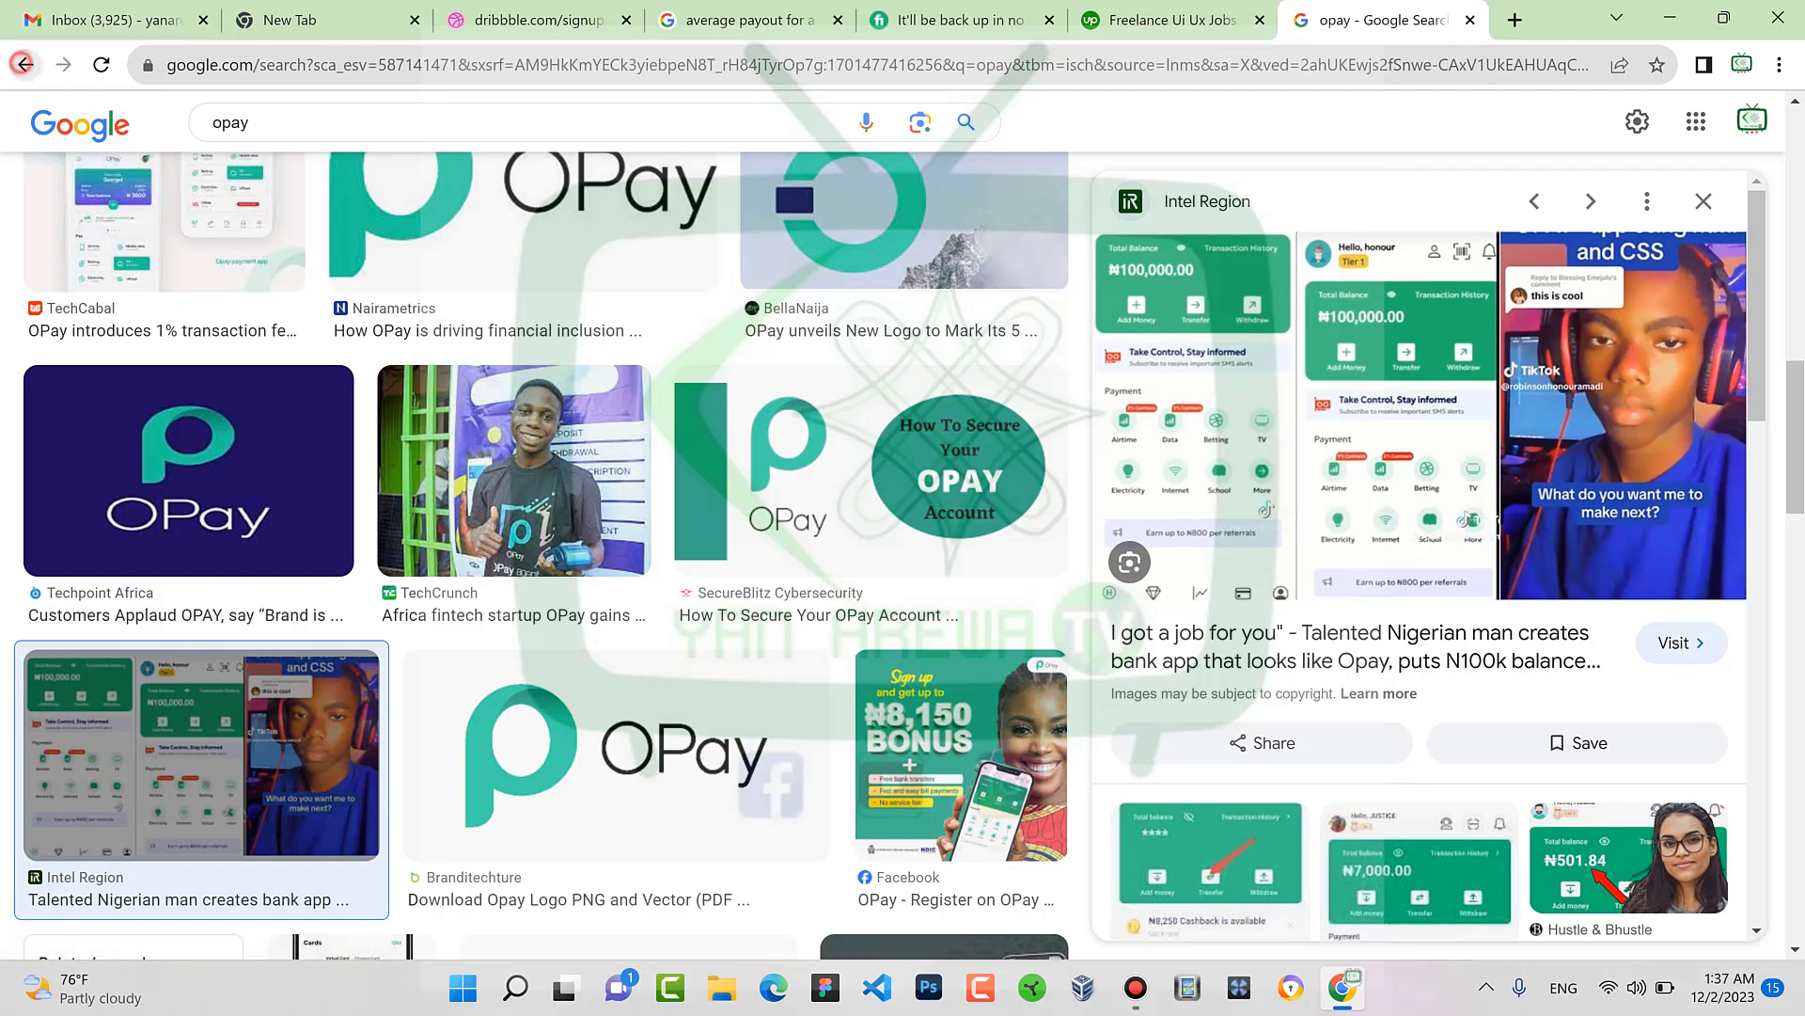
{"action": "left_click", "coordinate": [25, 64]}
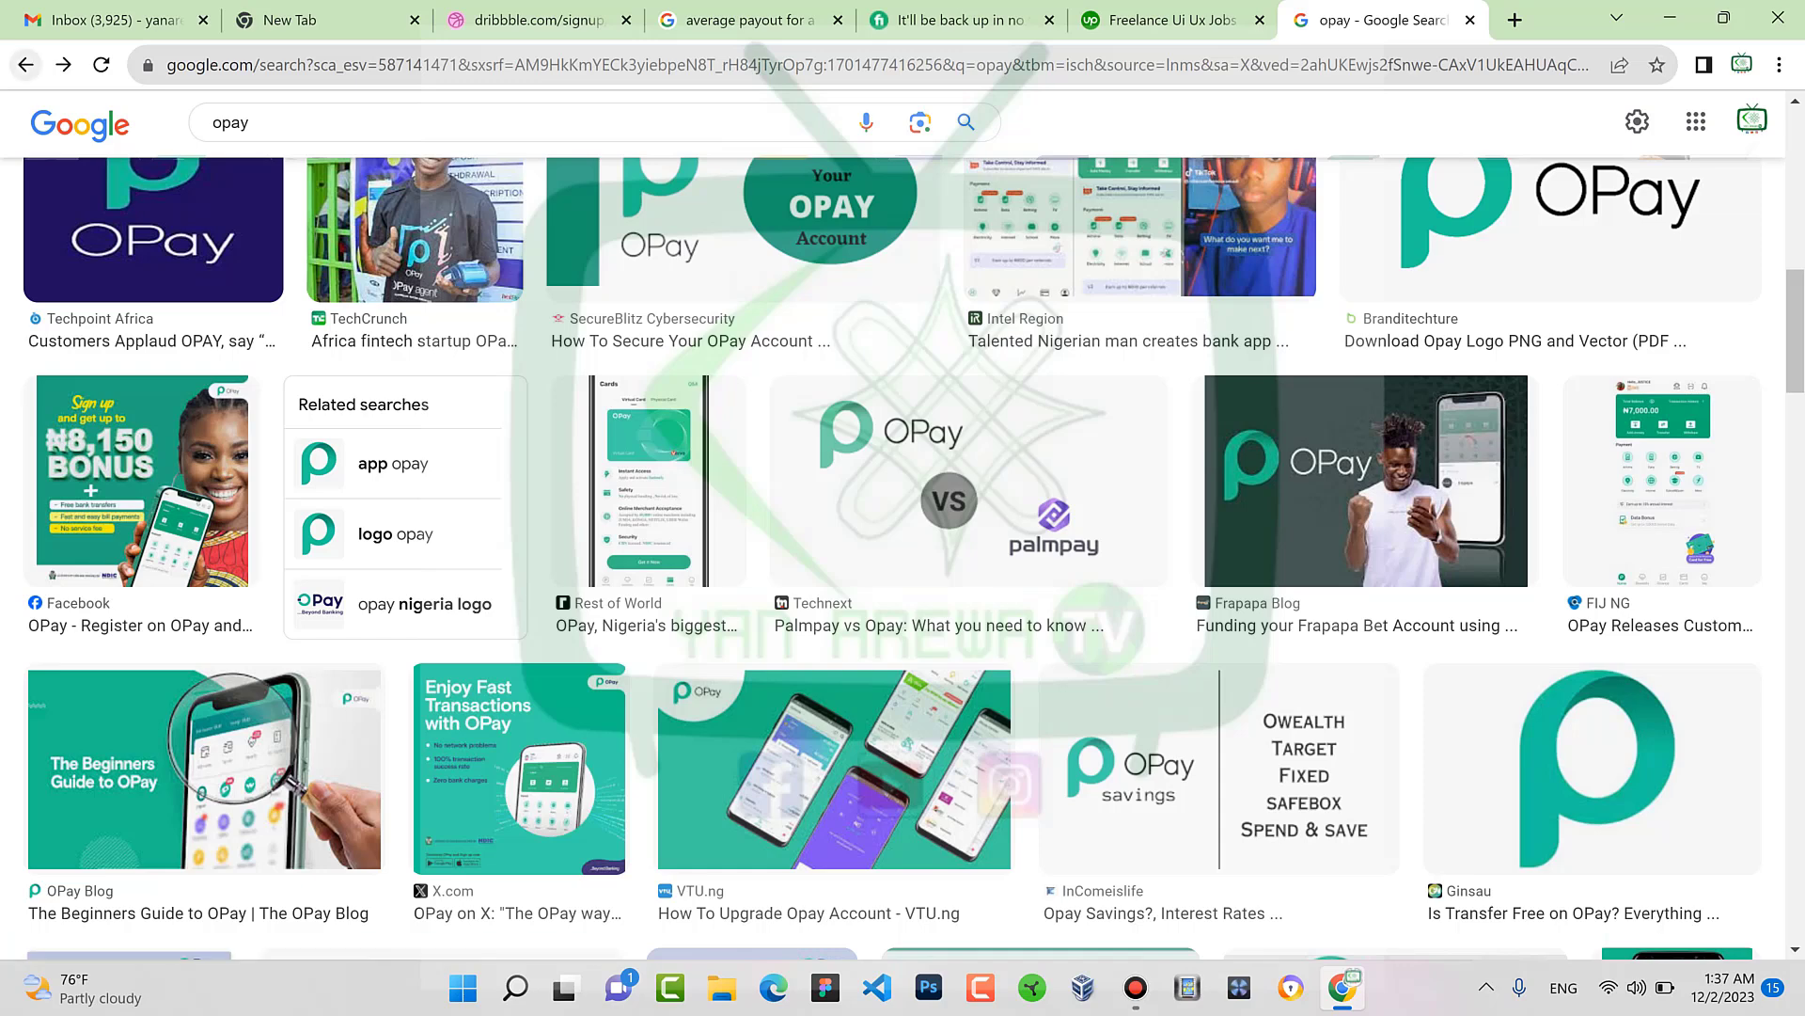
{"action": "left_click", "coordinate": [21, 65]}
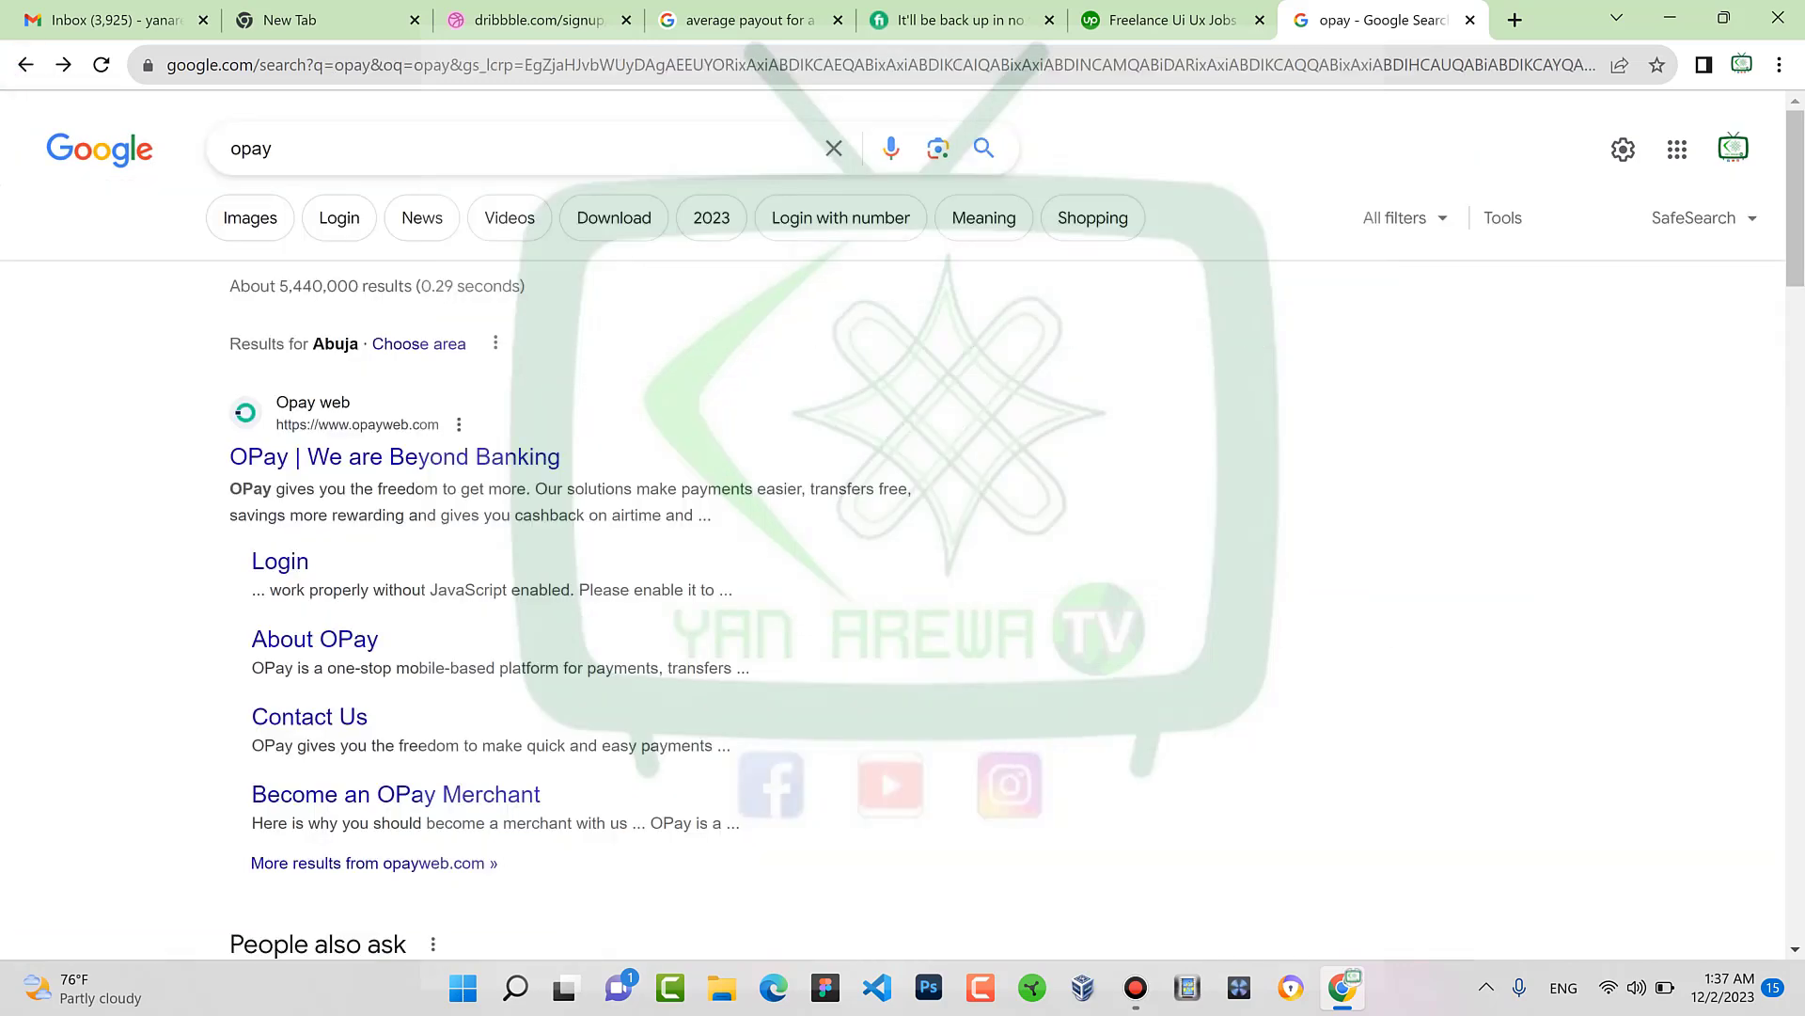
{"action": "double_click", "coordinate": [311, 153]}
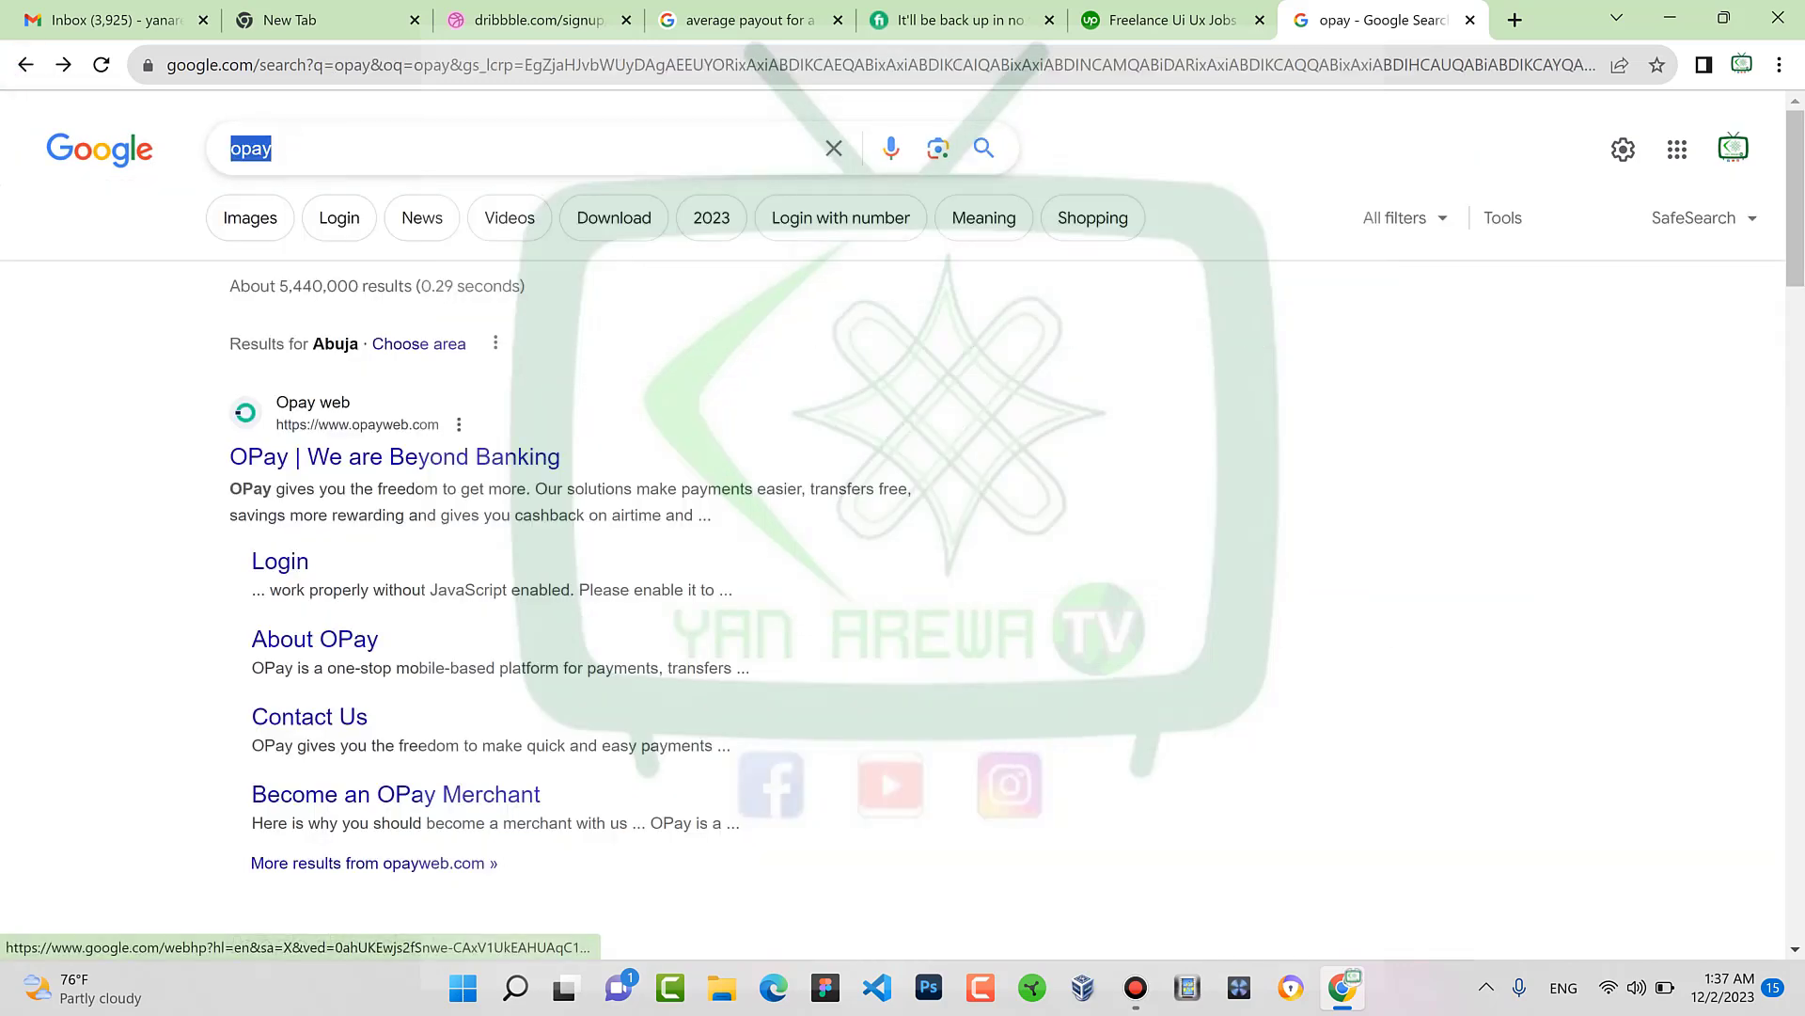
{"action": "type", "text": "palmpay"}
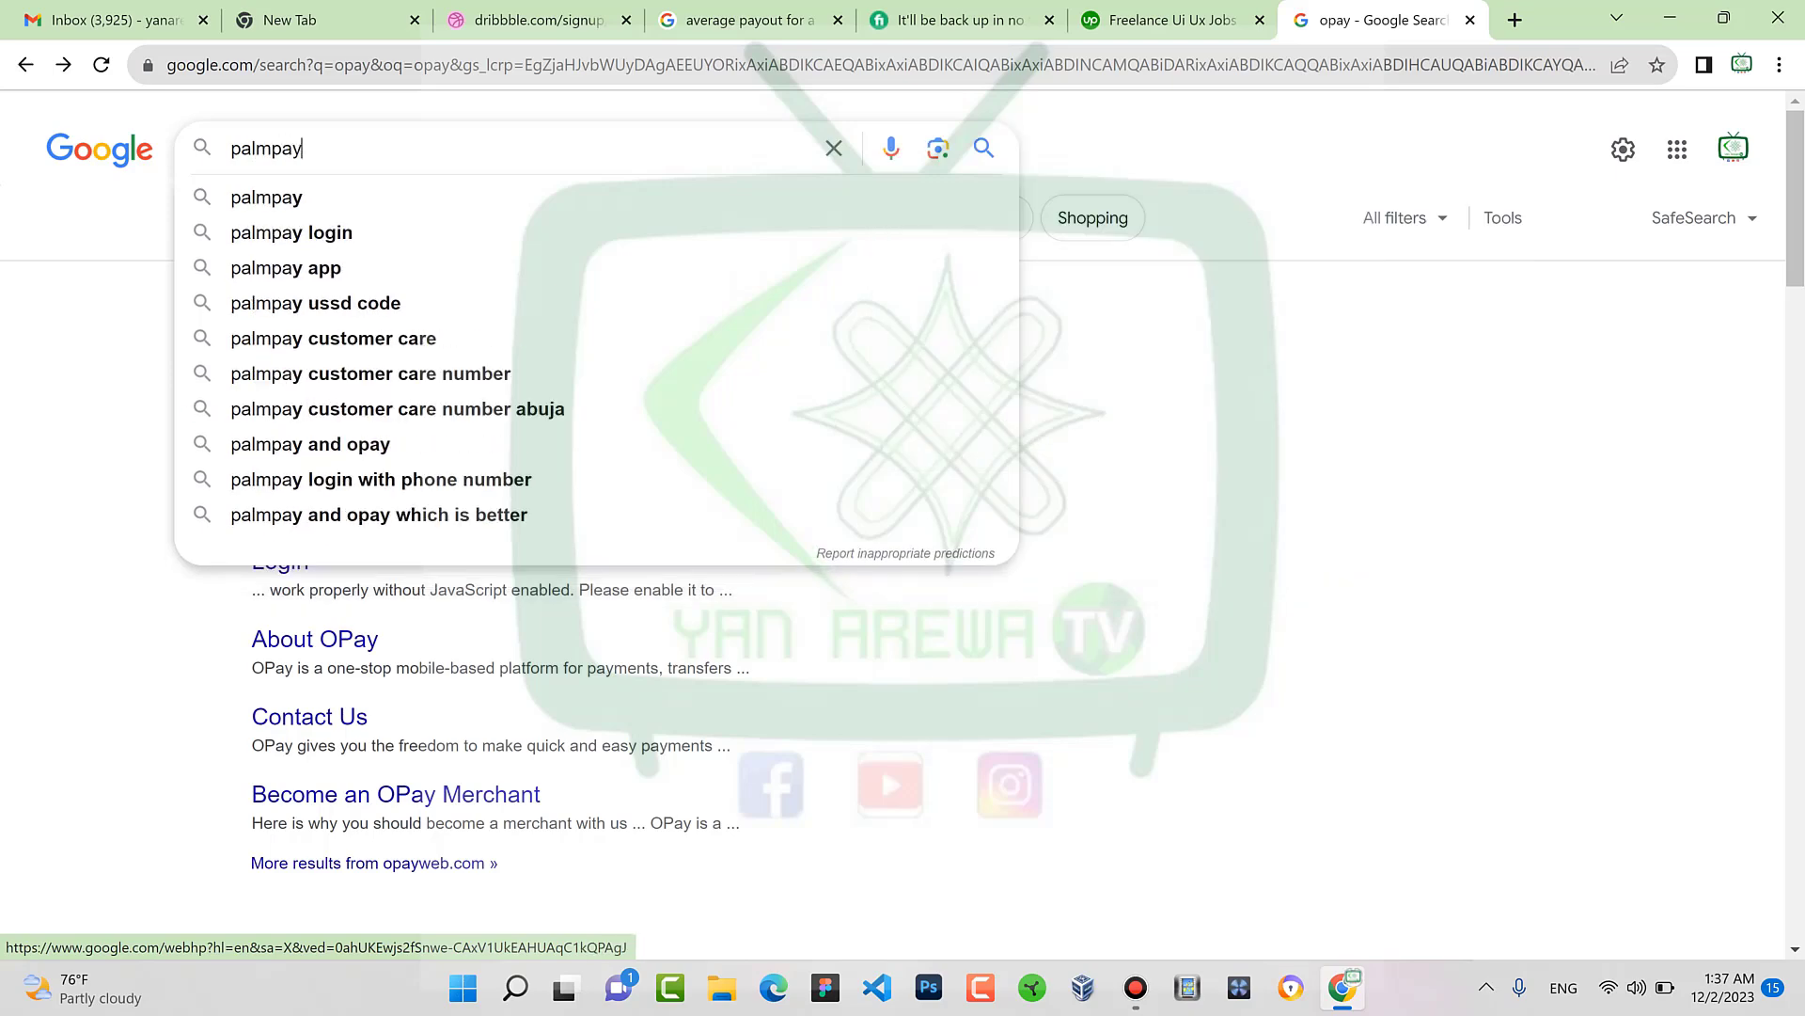
Search 'palmpay', preview a PalmPay image, then go back to the web results.
{"action": "key", "text": "Return"}
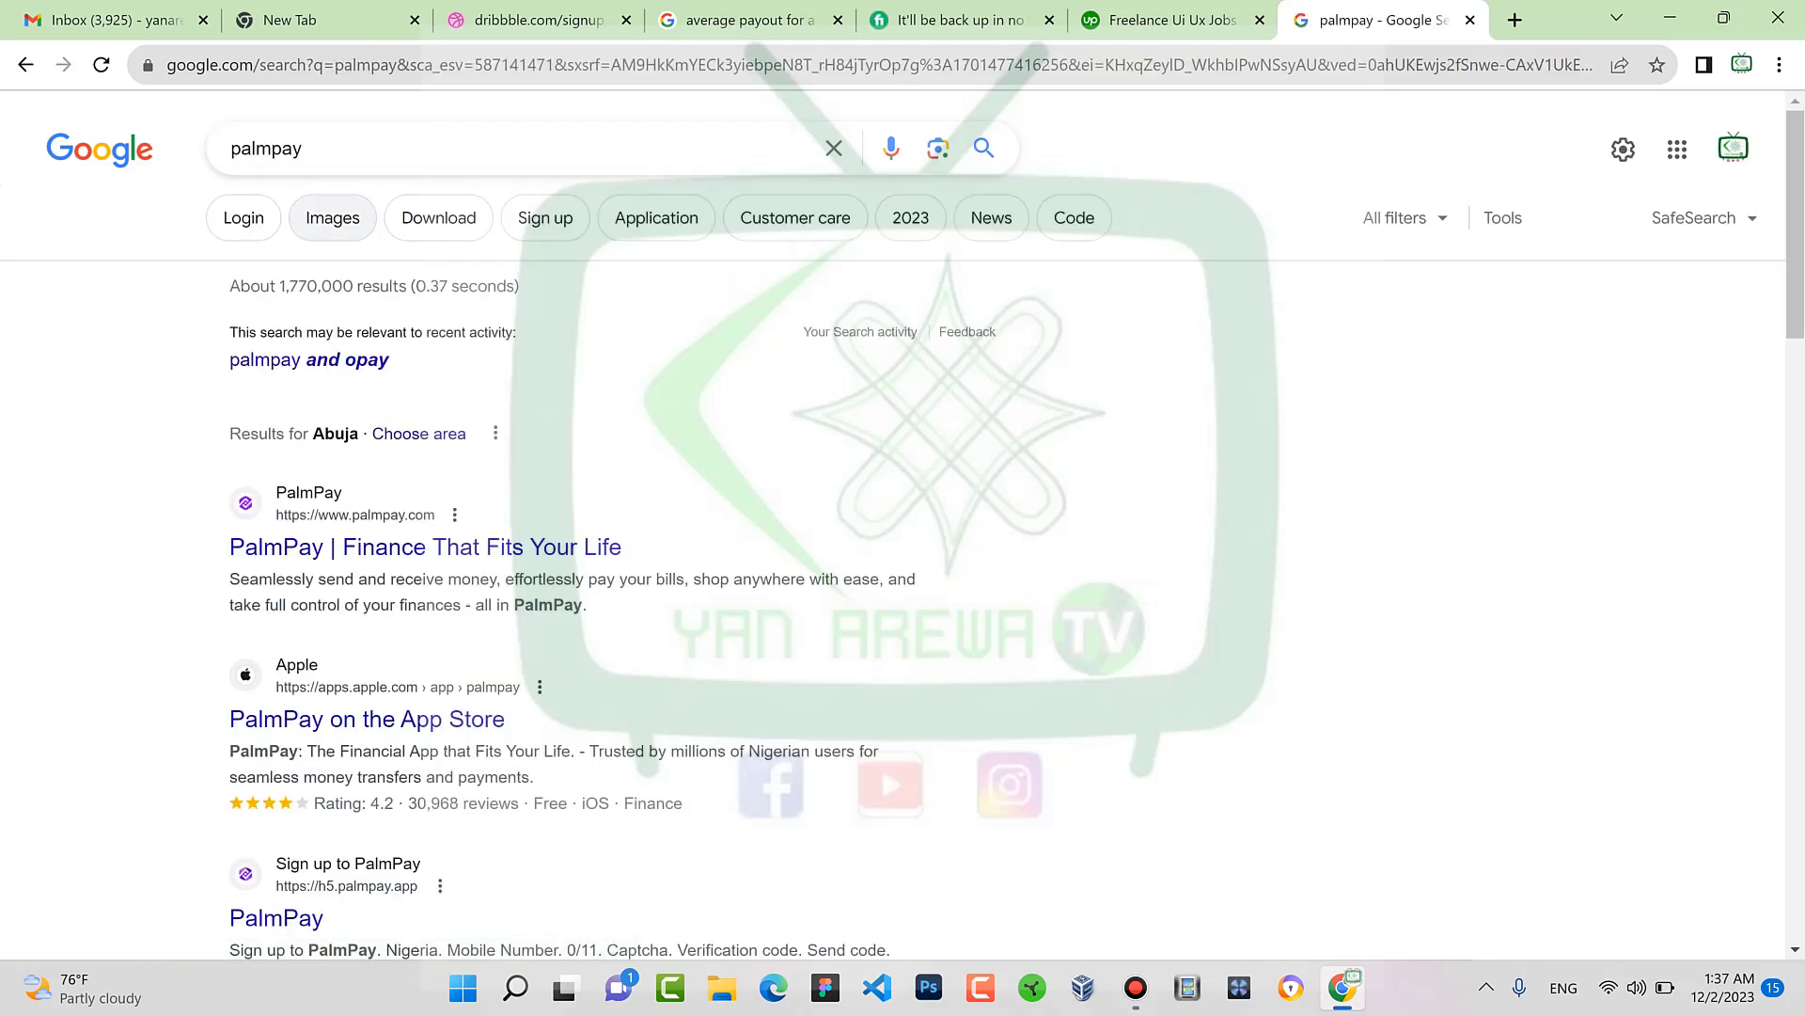
{"action": "left_click", "coordinate": [333, 217]}
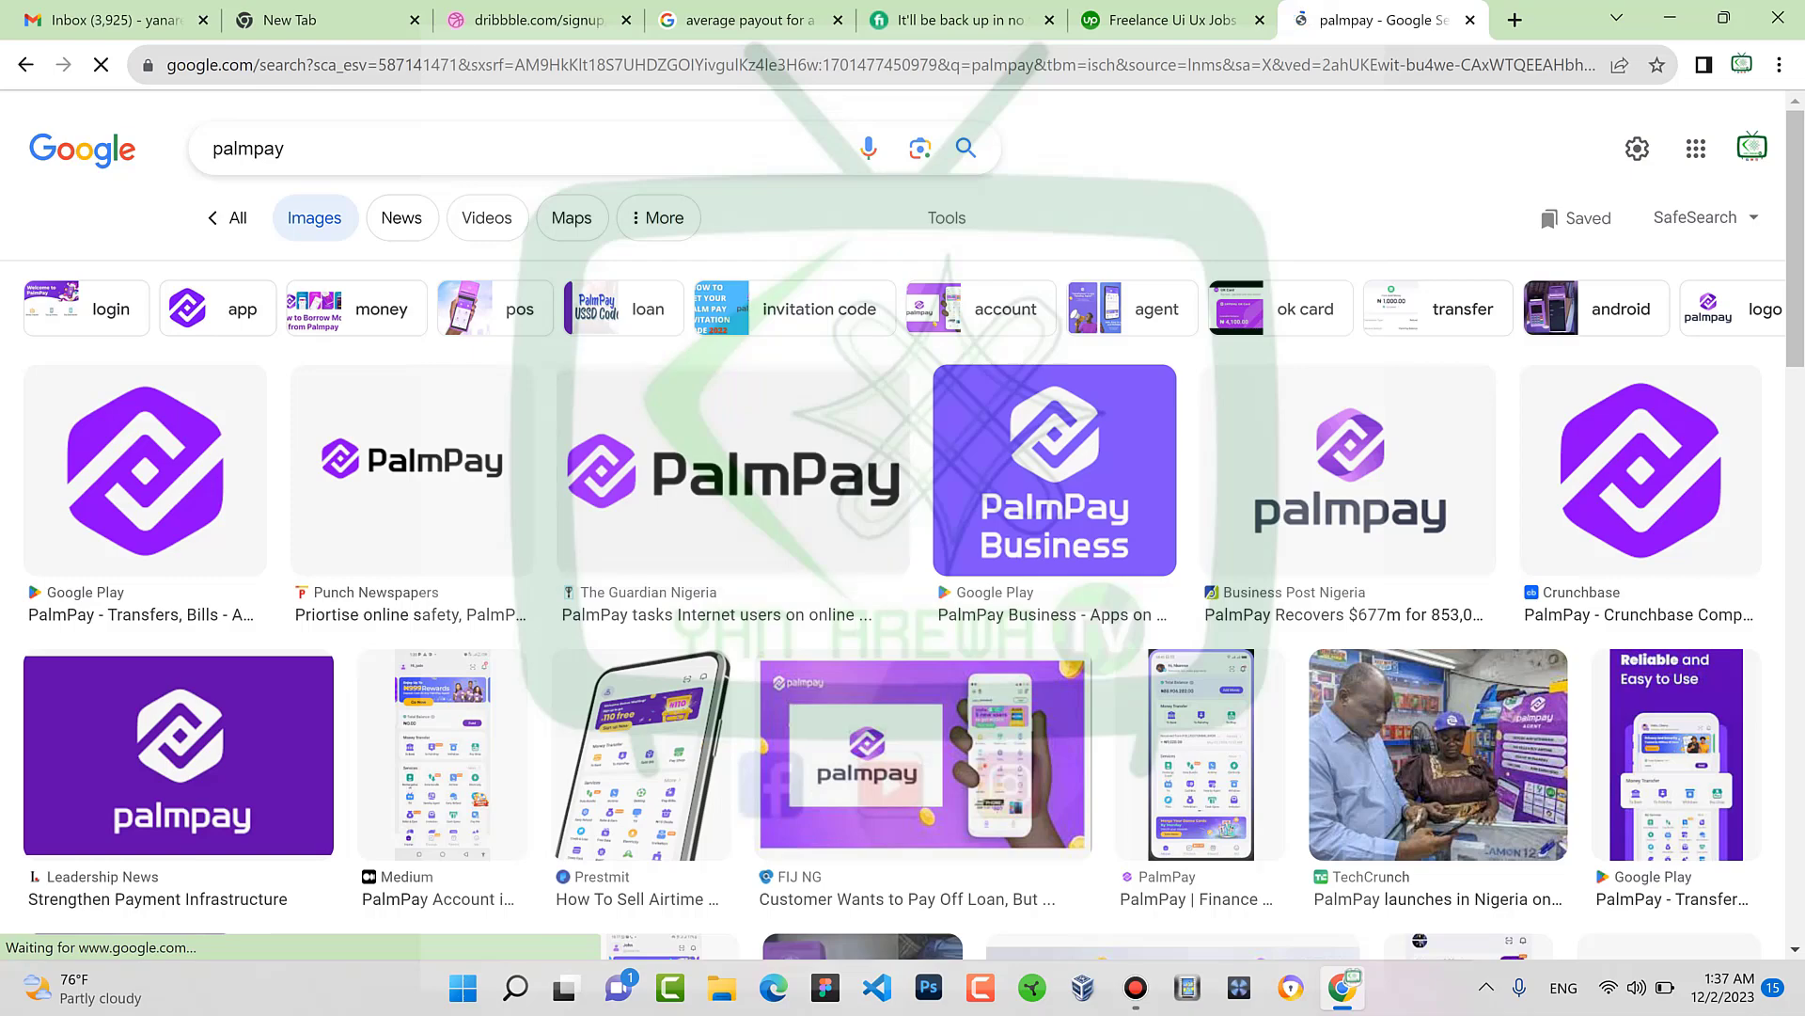
{"action": "left_click", "coordinate": [1201, 752]}
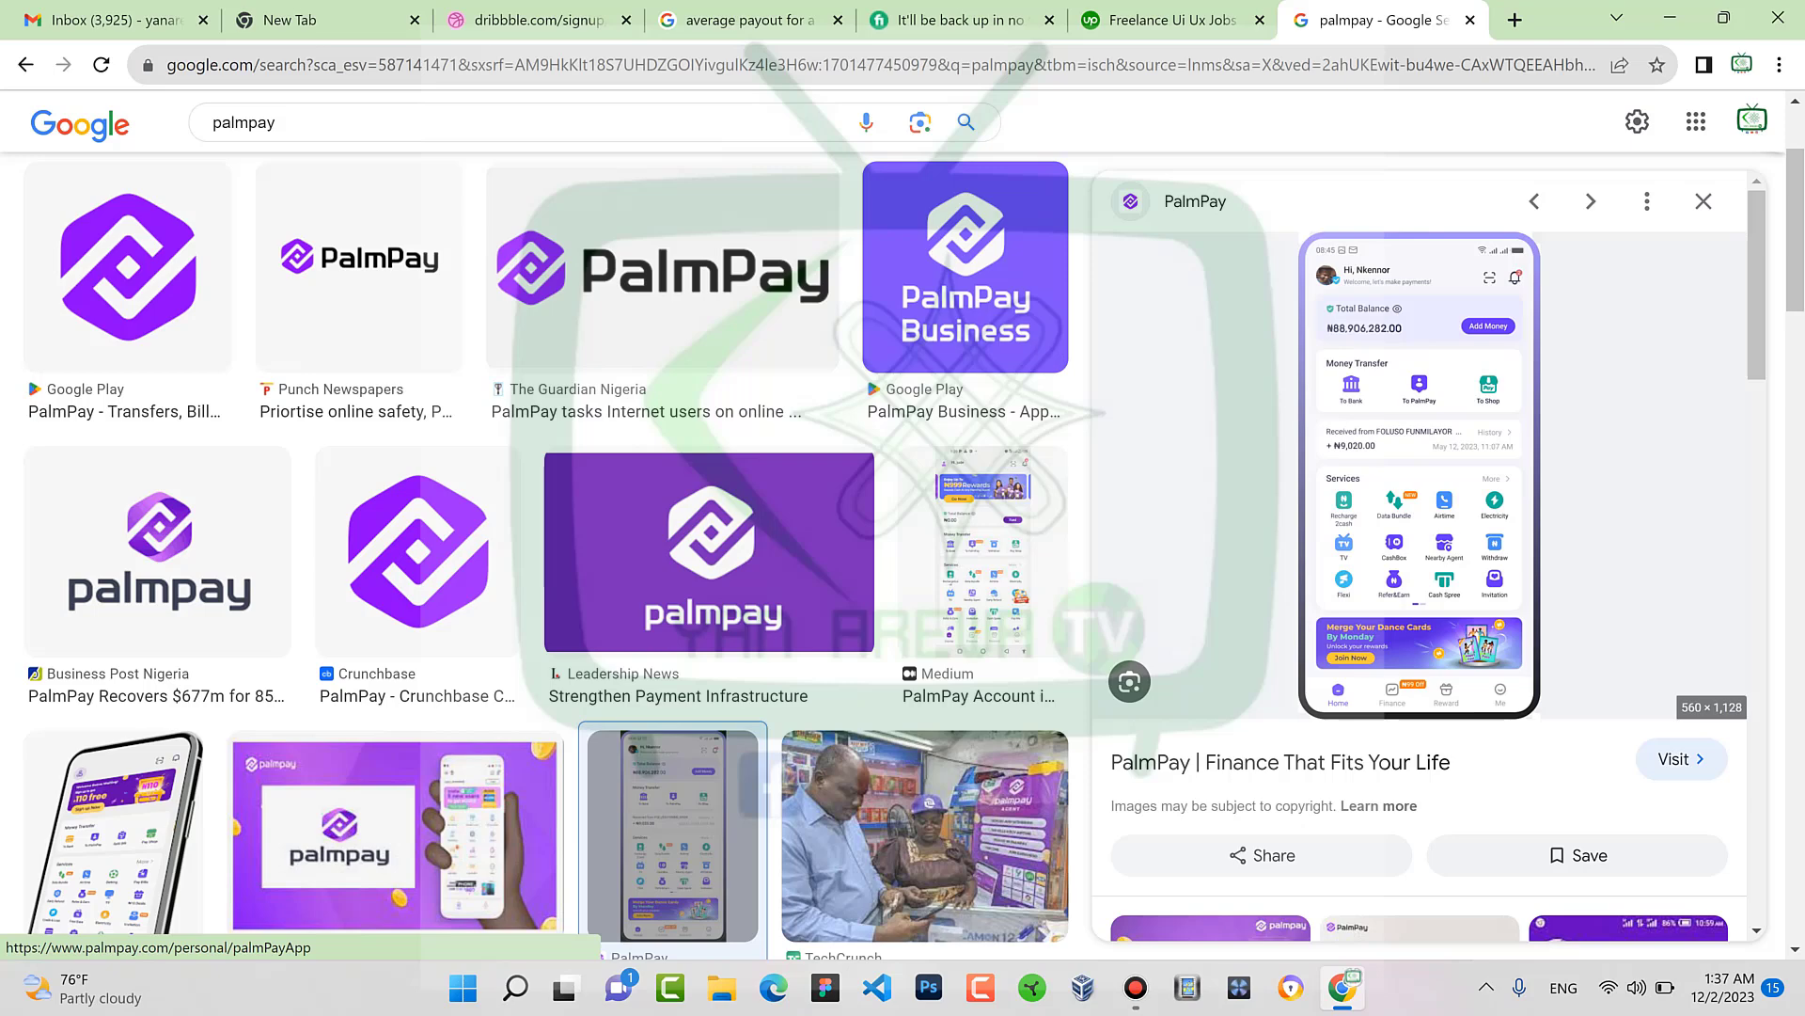
{"action": "scroll", "coordinate": [1703, 201], "scroll_direction": "down", "scroll_amount": 3}
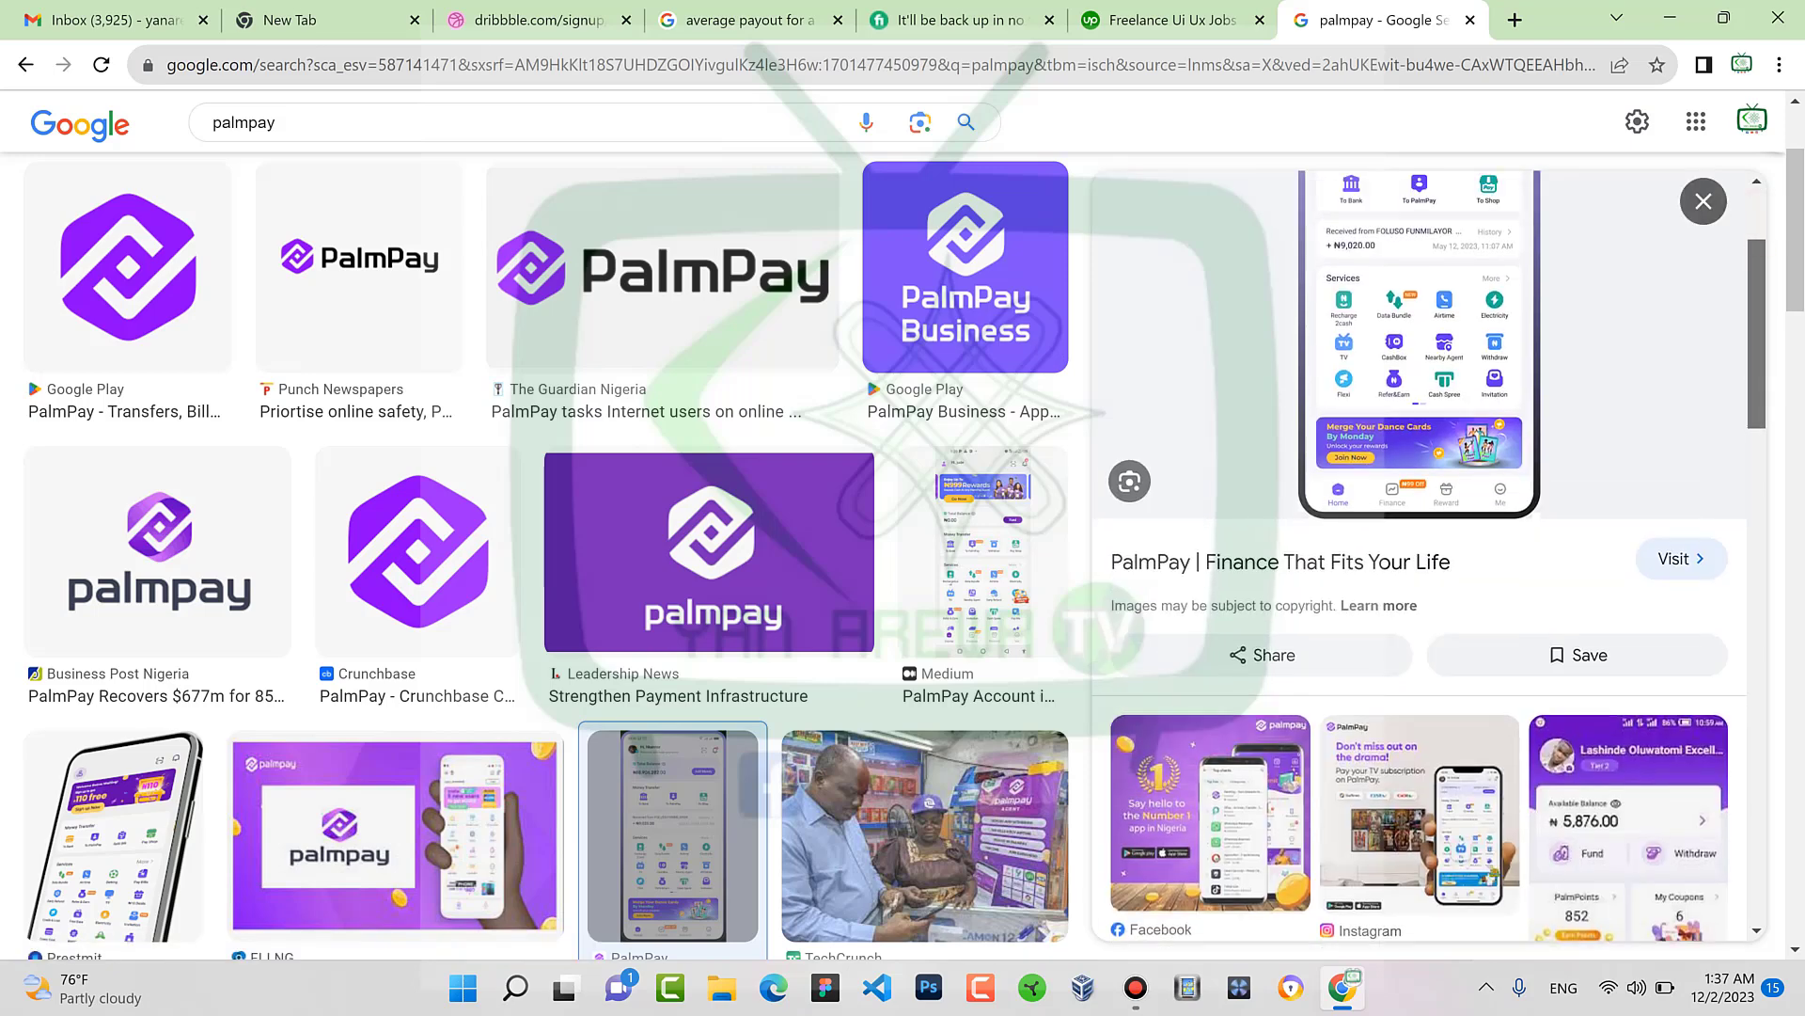
{"action": "scroll", "coordinate": [1703, 201], "scroll_direction": "up", "scroll_amount": 3}
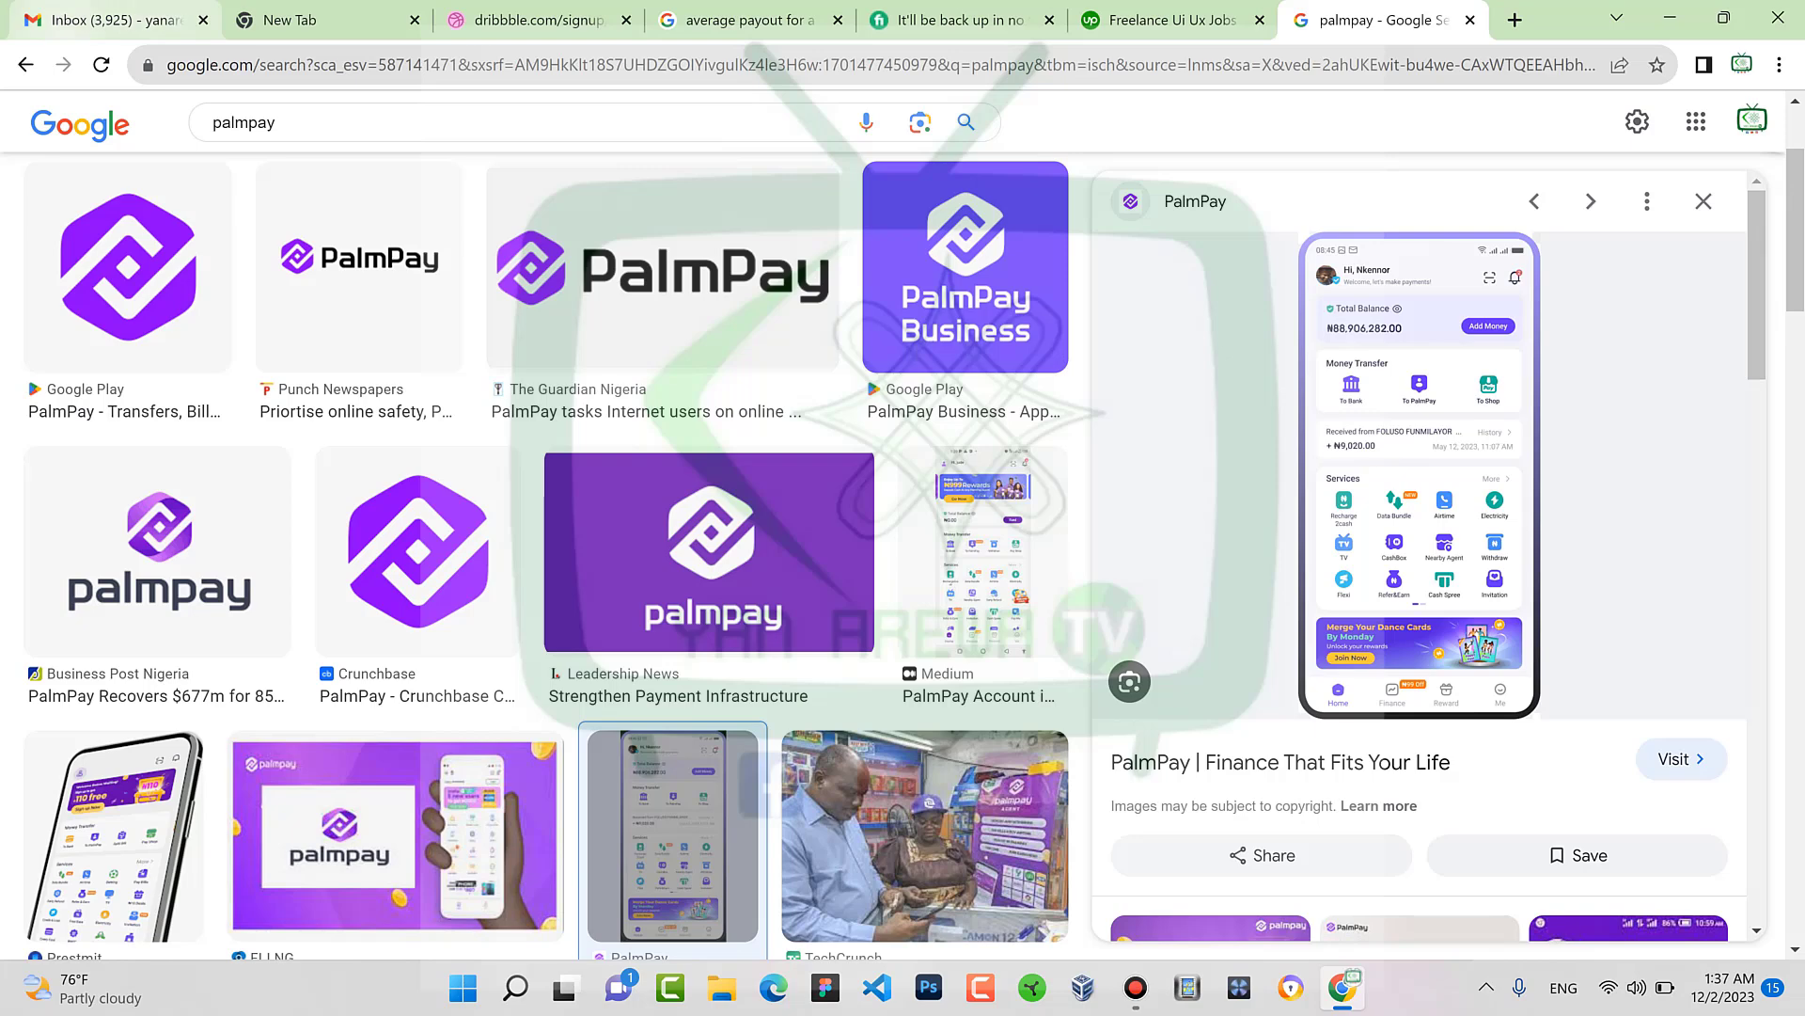
{"action": "left_click", "coordinate": [25, 64]}
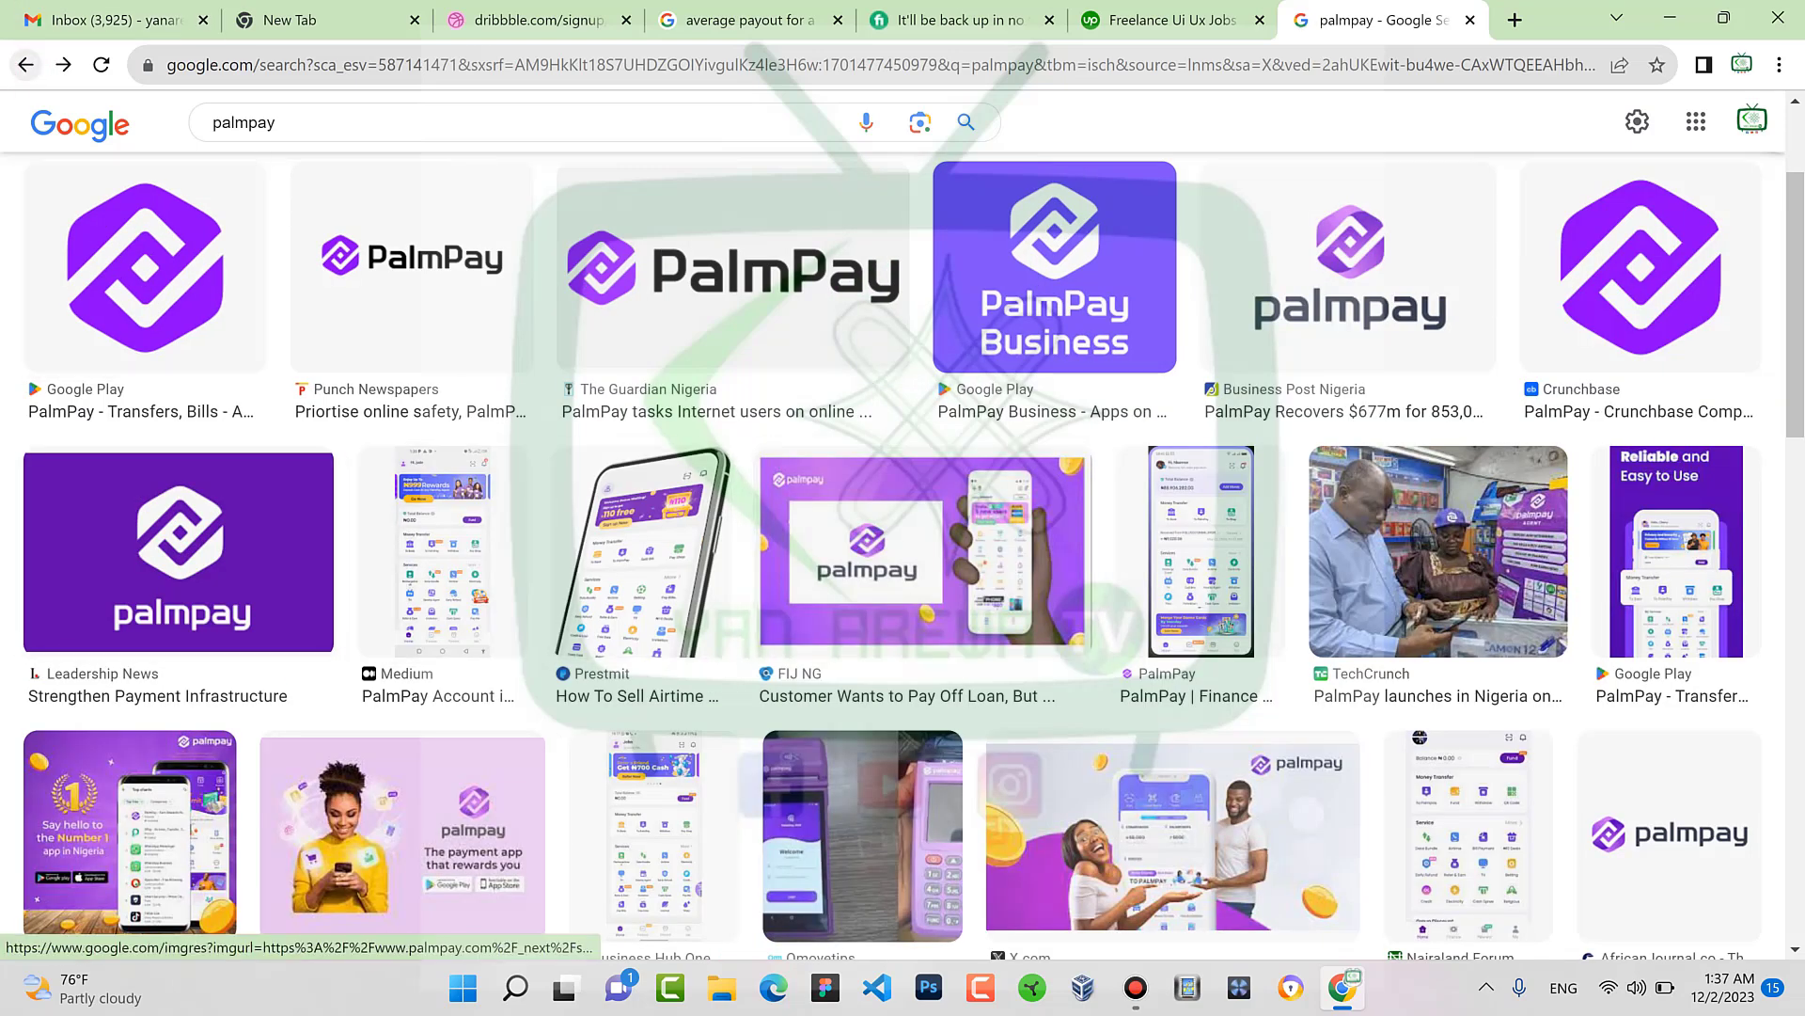
{"action": "left_click", "coordinate": [26, 64]}
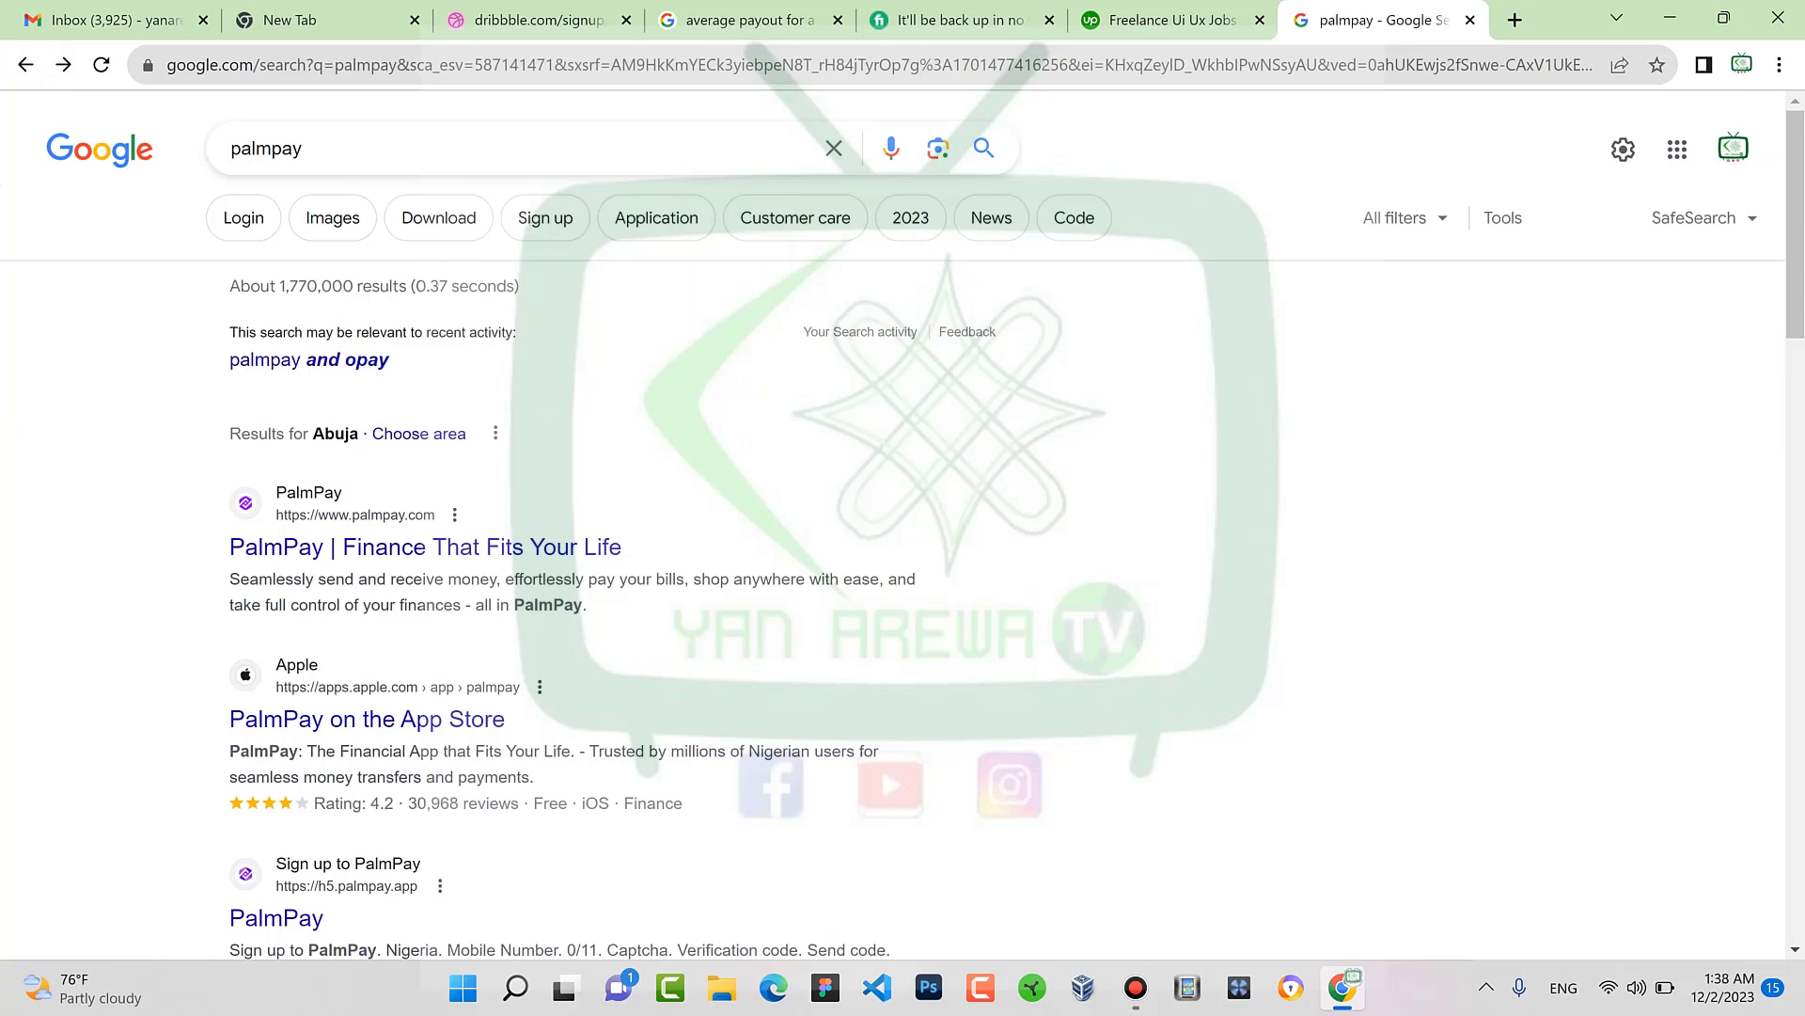
Scroll further down the palmpay results and open a new tab.
{"action": "left_click_drag", "start_coordinate": [1795, 226], "coordinate": [1795, 322]}
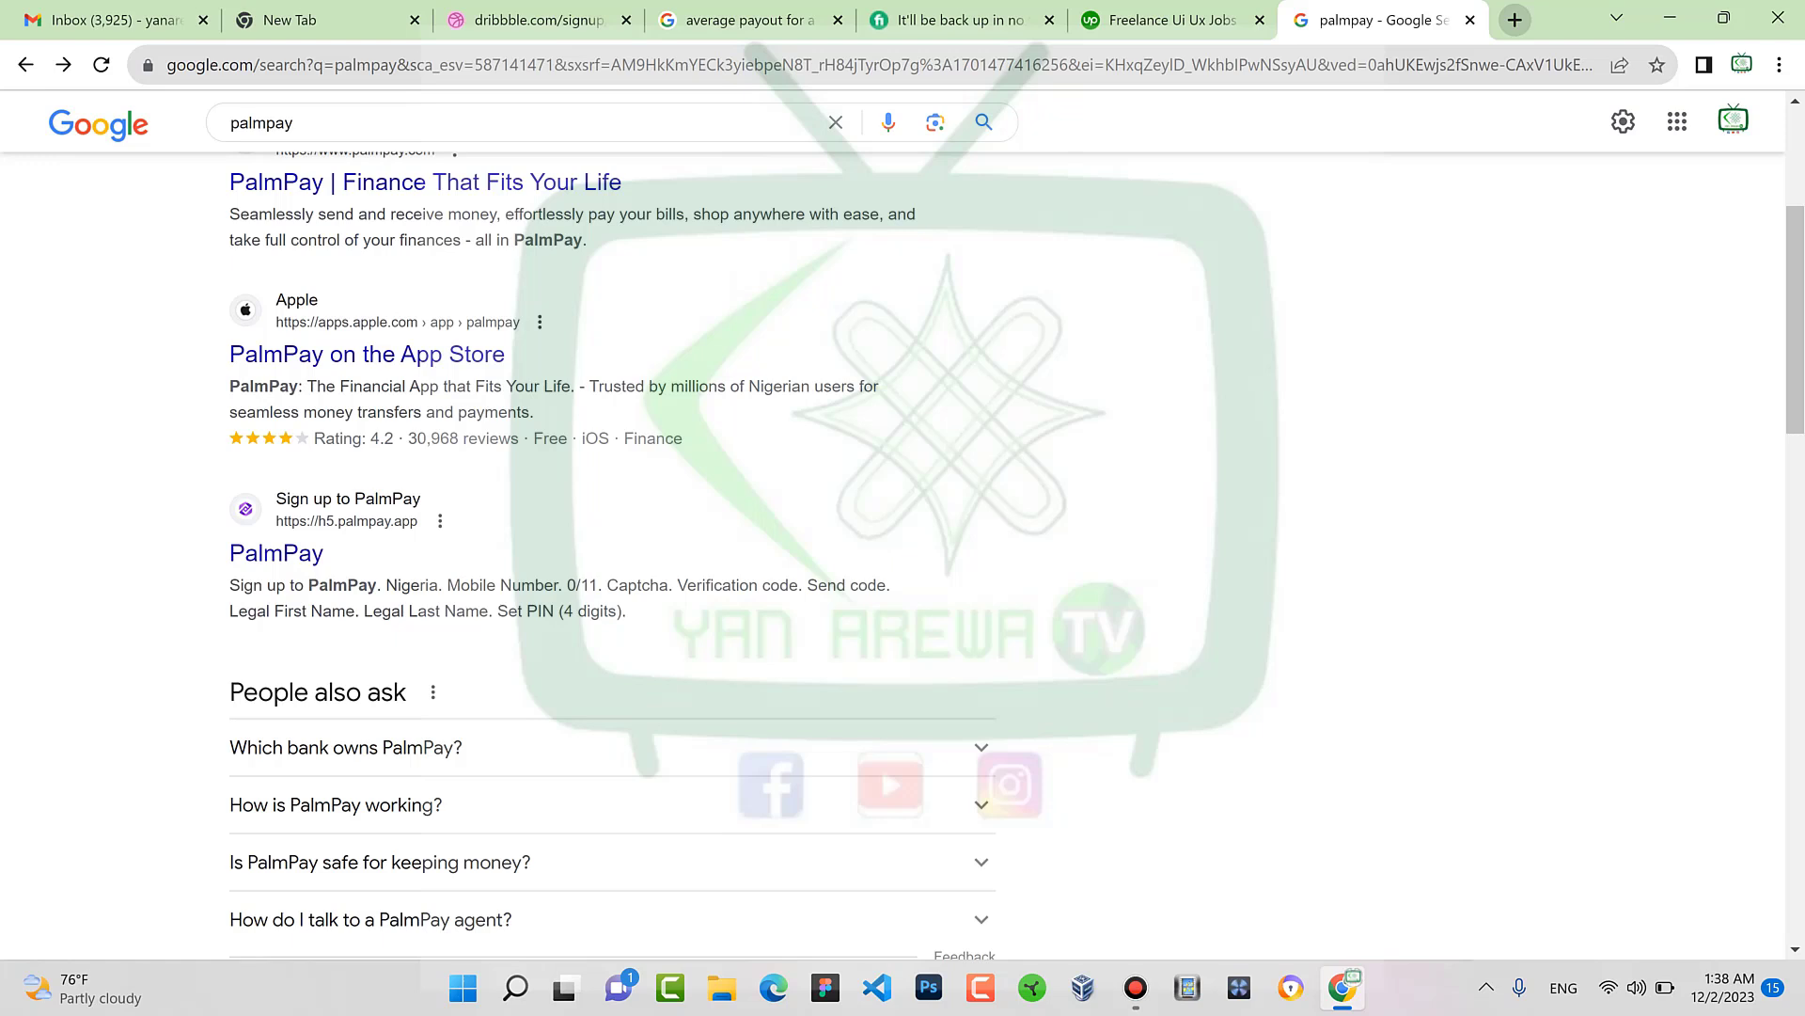
{"action": "left_click", "coordinate": [1515, 19]}
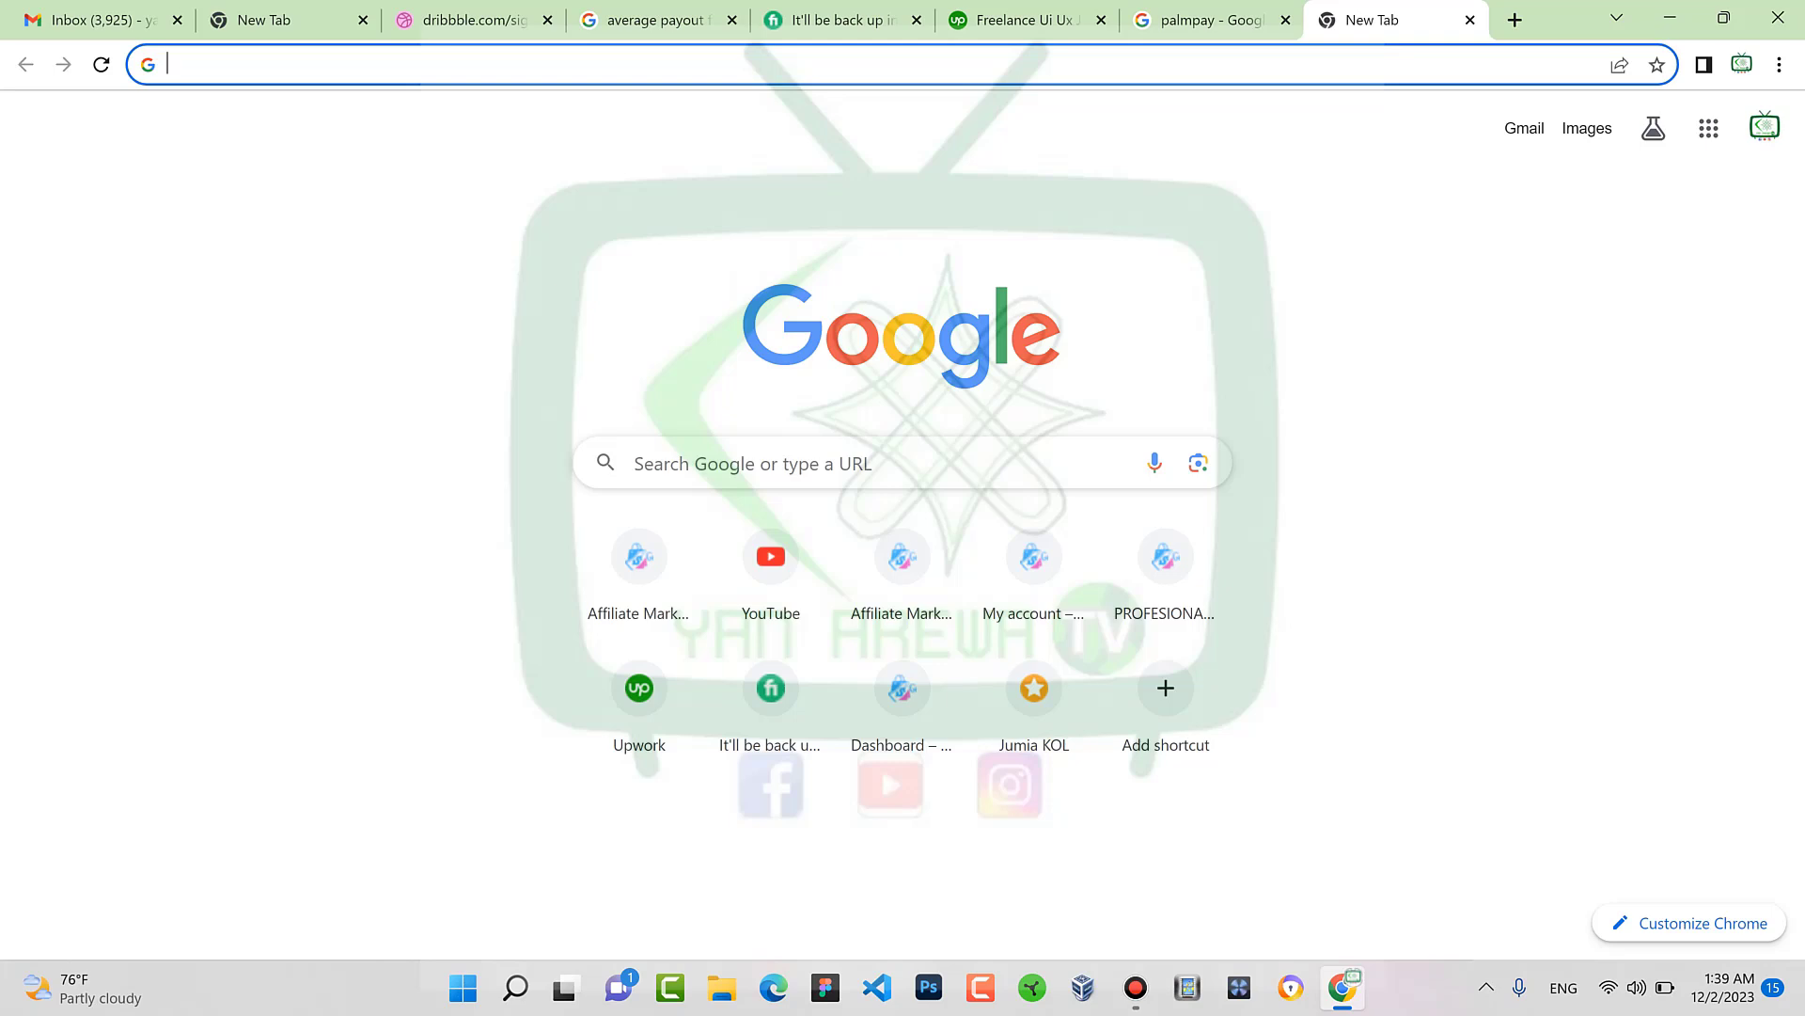
{"action": "type", "text": "https://www.figma.com/"}
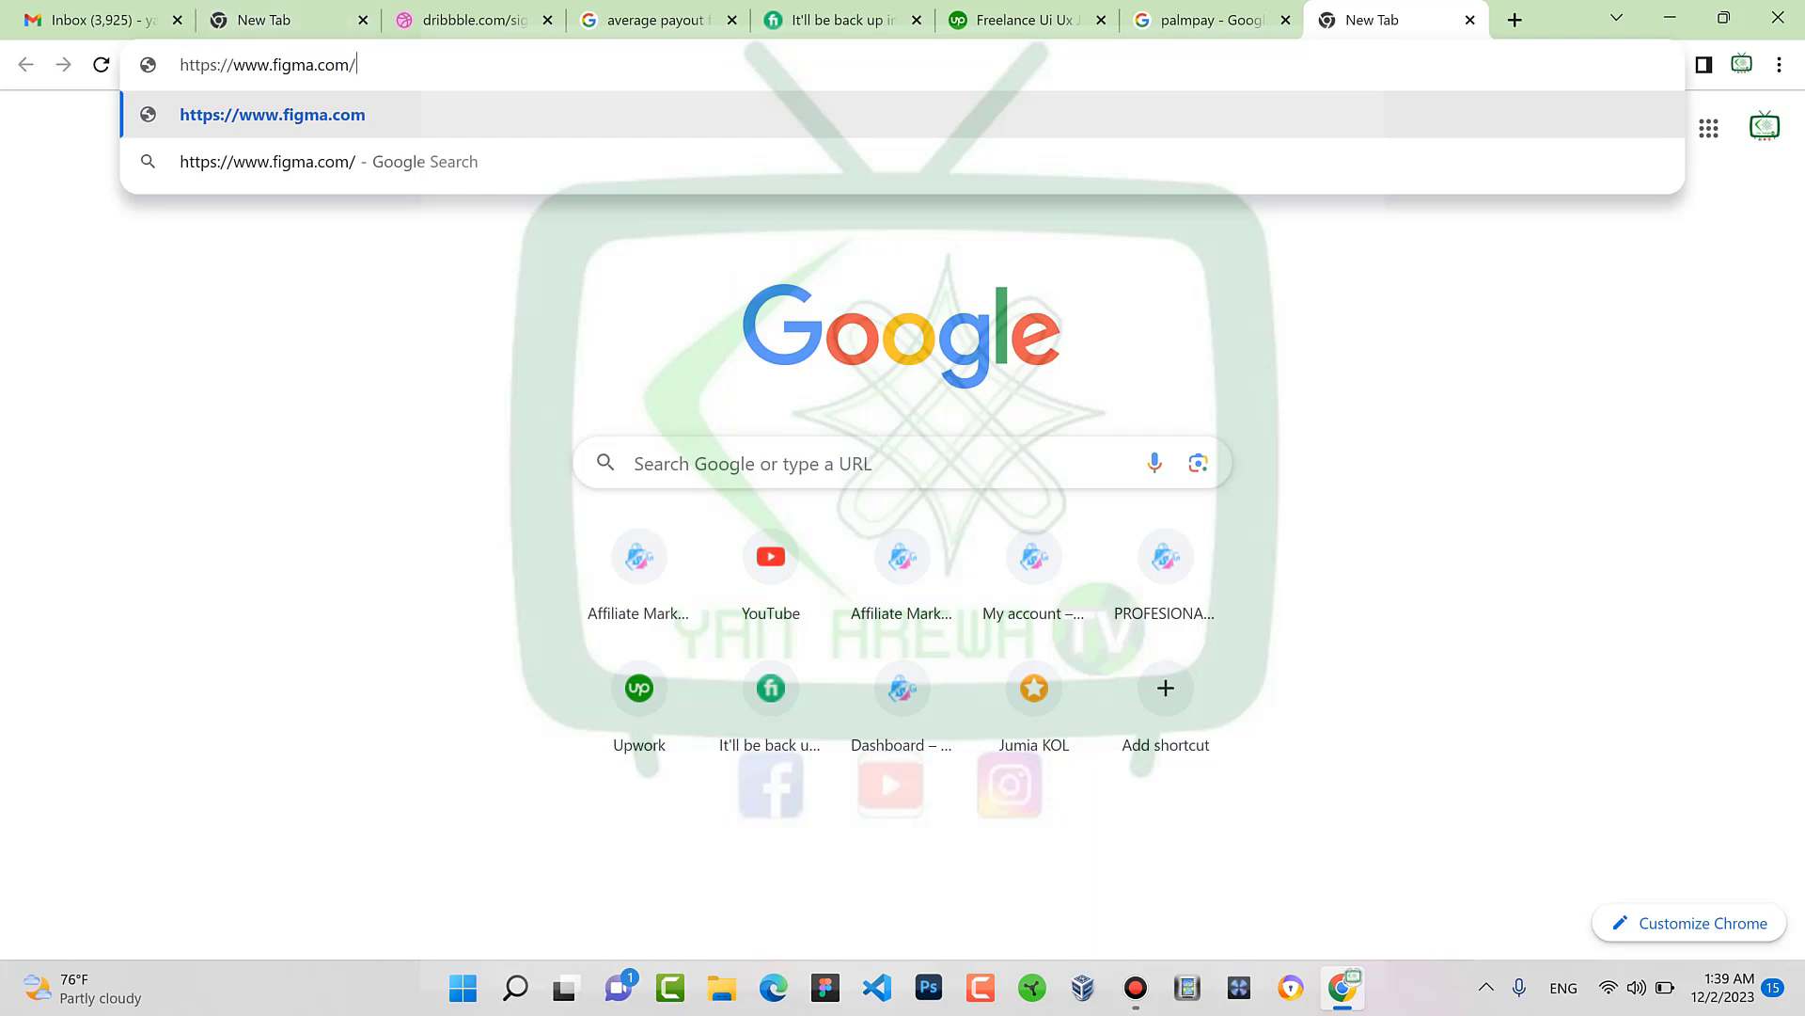
{"action": "left_click_drag", "start_coordinate": [188, 64], "coordinate": [357, 64]}
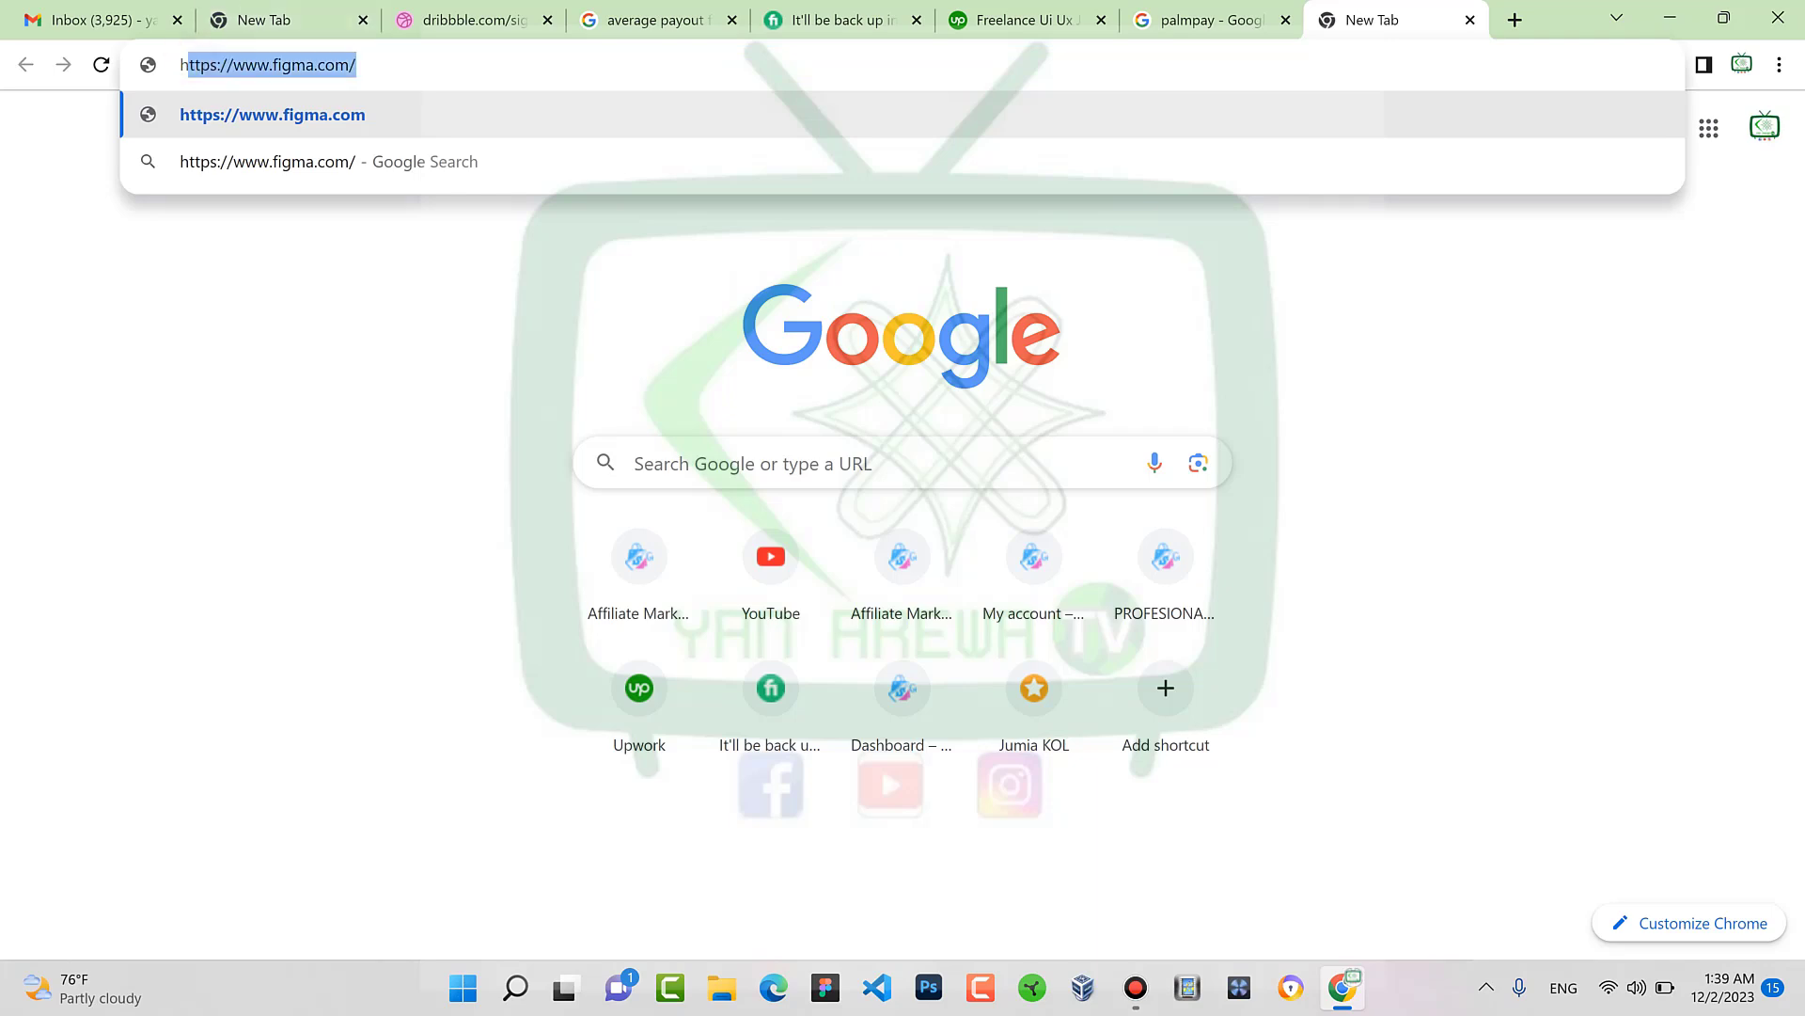
{"action": "key", "text": "Return"}
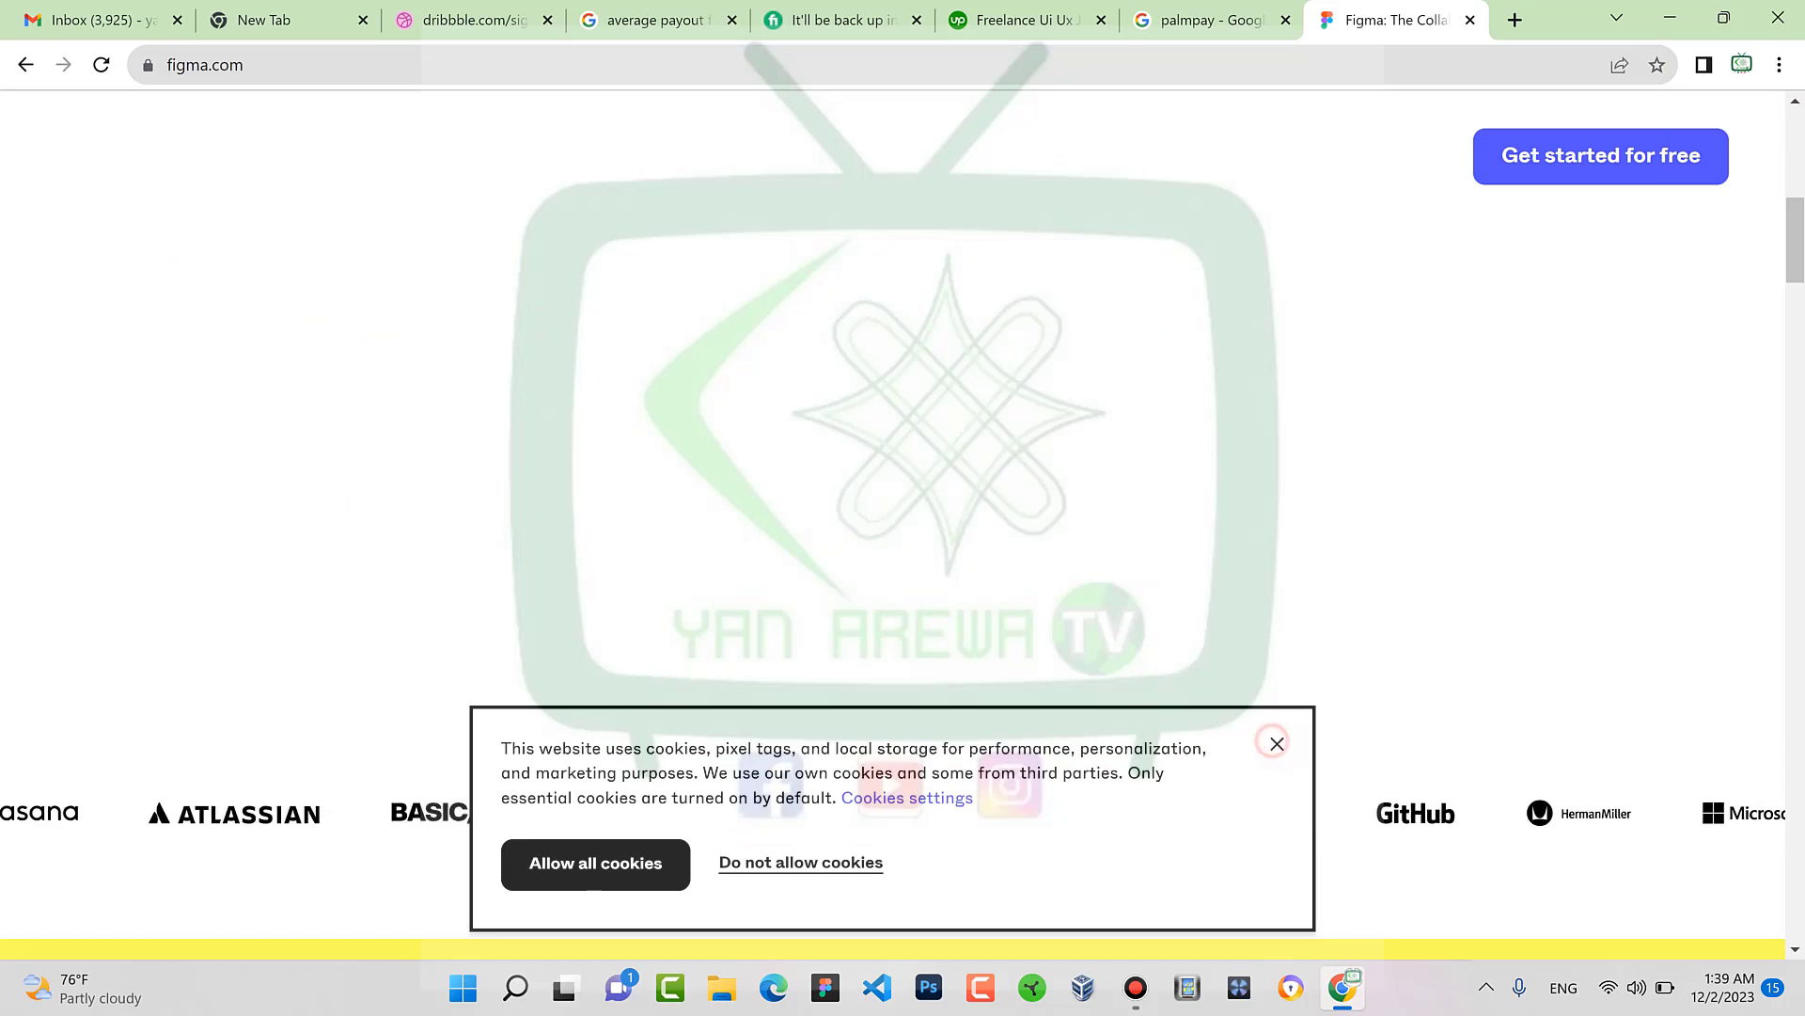
{"action": "left_click", "coordinate": [1277, 743]}
{"action": "scroll", "coordinate": [893, 517], "scroll_direction": "up", "scroll_amount": 3}
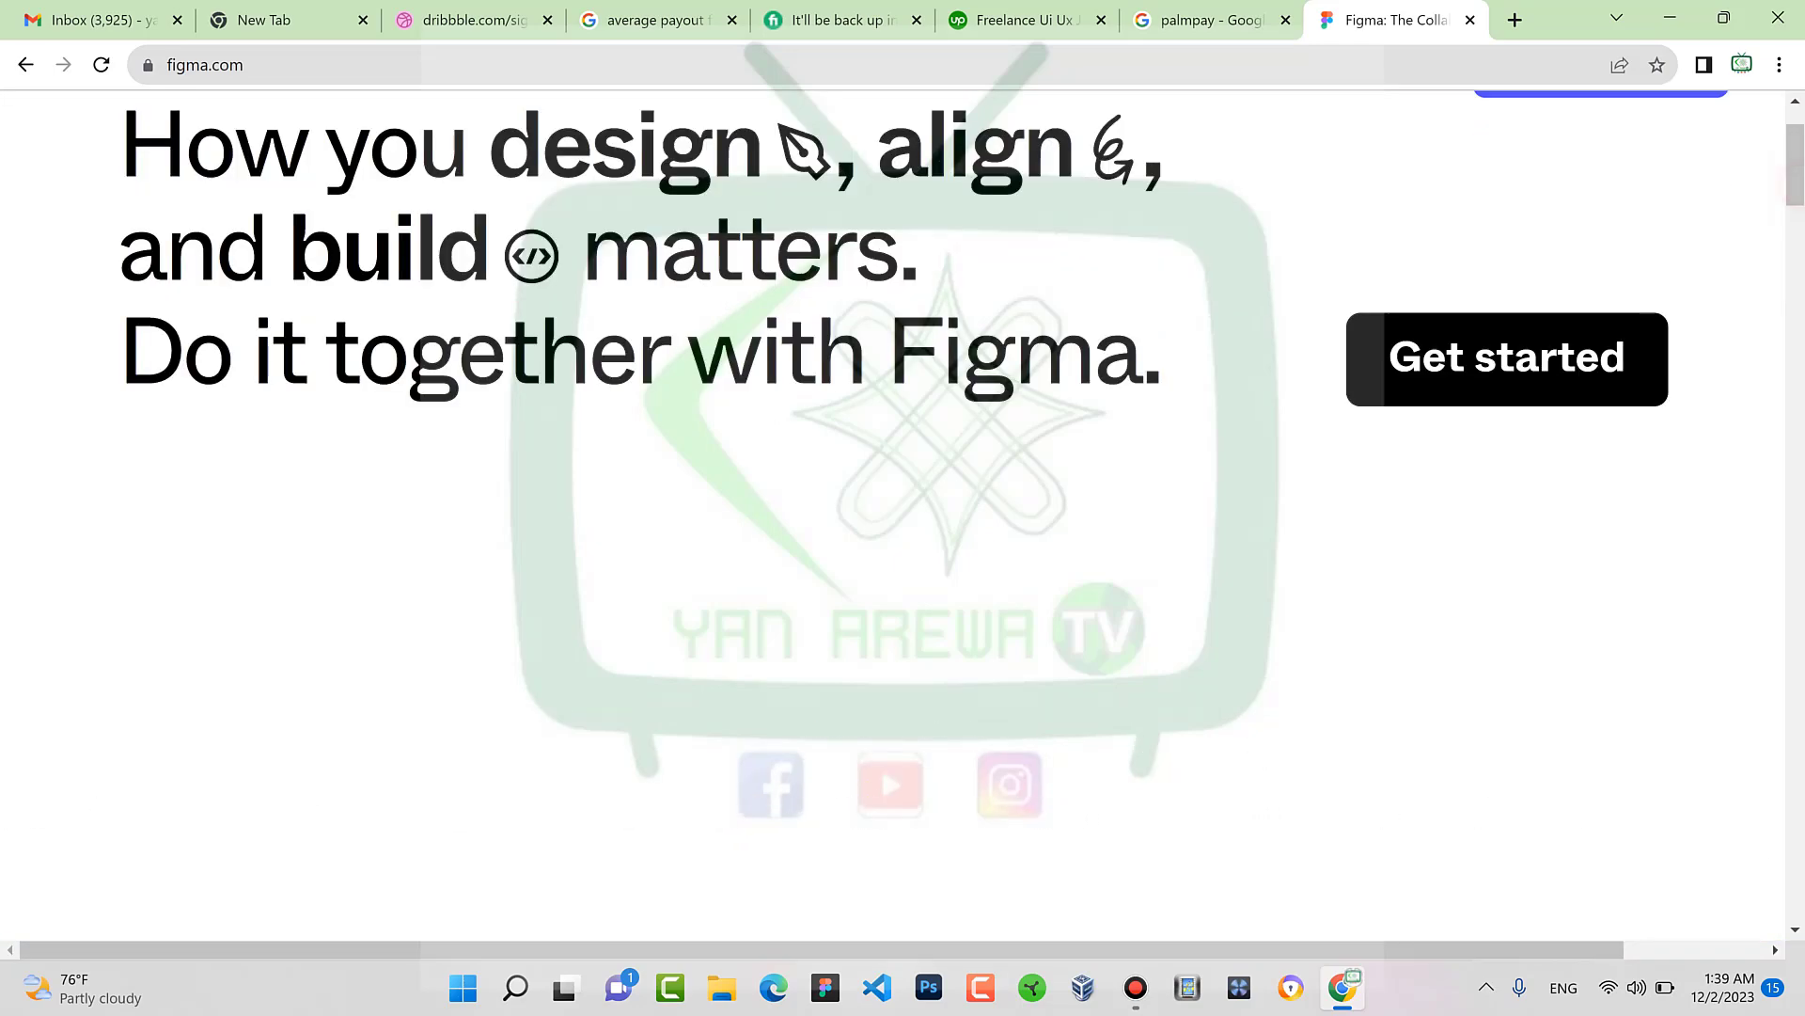
{"action": "scroll", "coordinate": [893, 517], "scroll_direction": "down", "scroll_amount": 3}
{"action": "scroll", "coordinate": [894, 517], "scroll_direction": "down", "scroll_amount": 5}
{"action": "scroll", "coordinate": [893, 517], "scroll_direction": "down", "scroll_amount": 5}
{"action": "scroll", "coordinate": [893, 517], "scroll_direction": "up", "scroll_amount": 5}
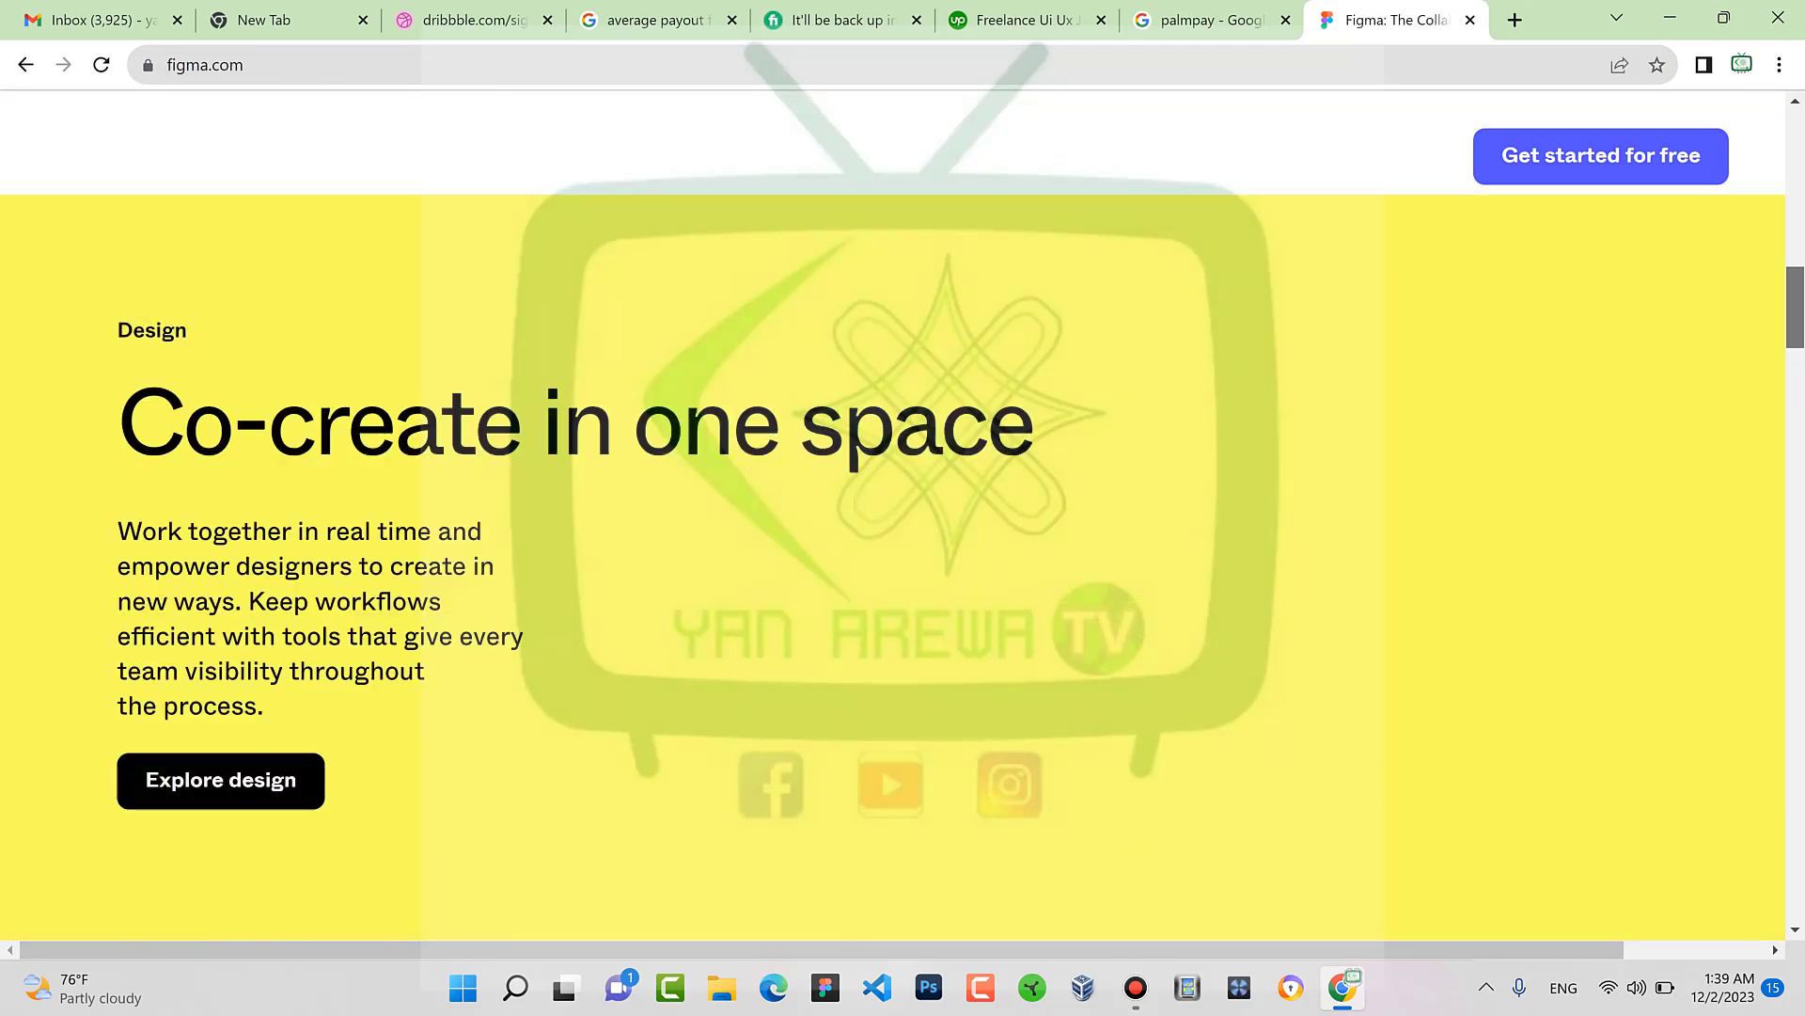
{"action": "scroll", "coordinate": [893, 517], "scroll_direction": "up", "scroll_amount": 5}
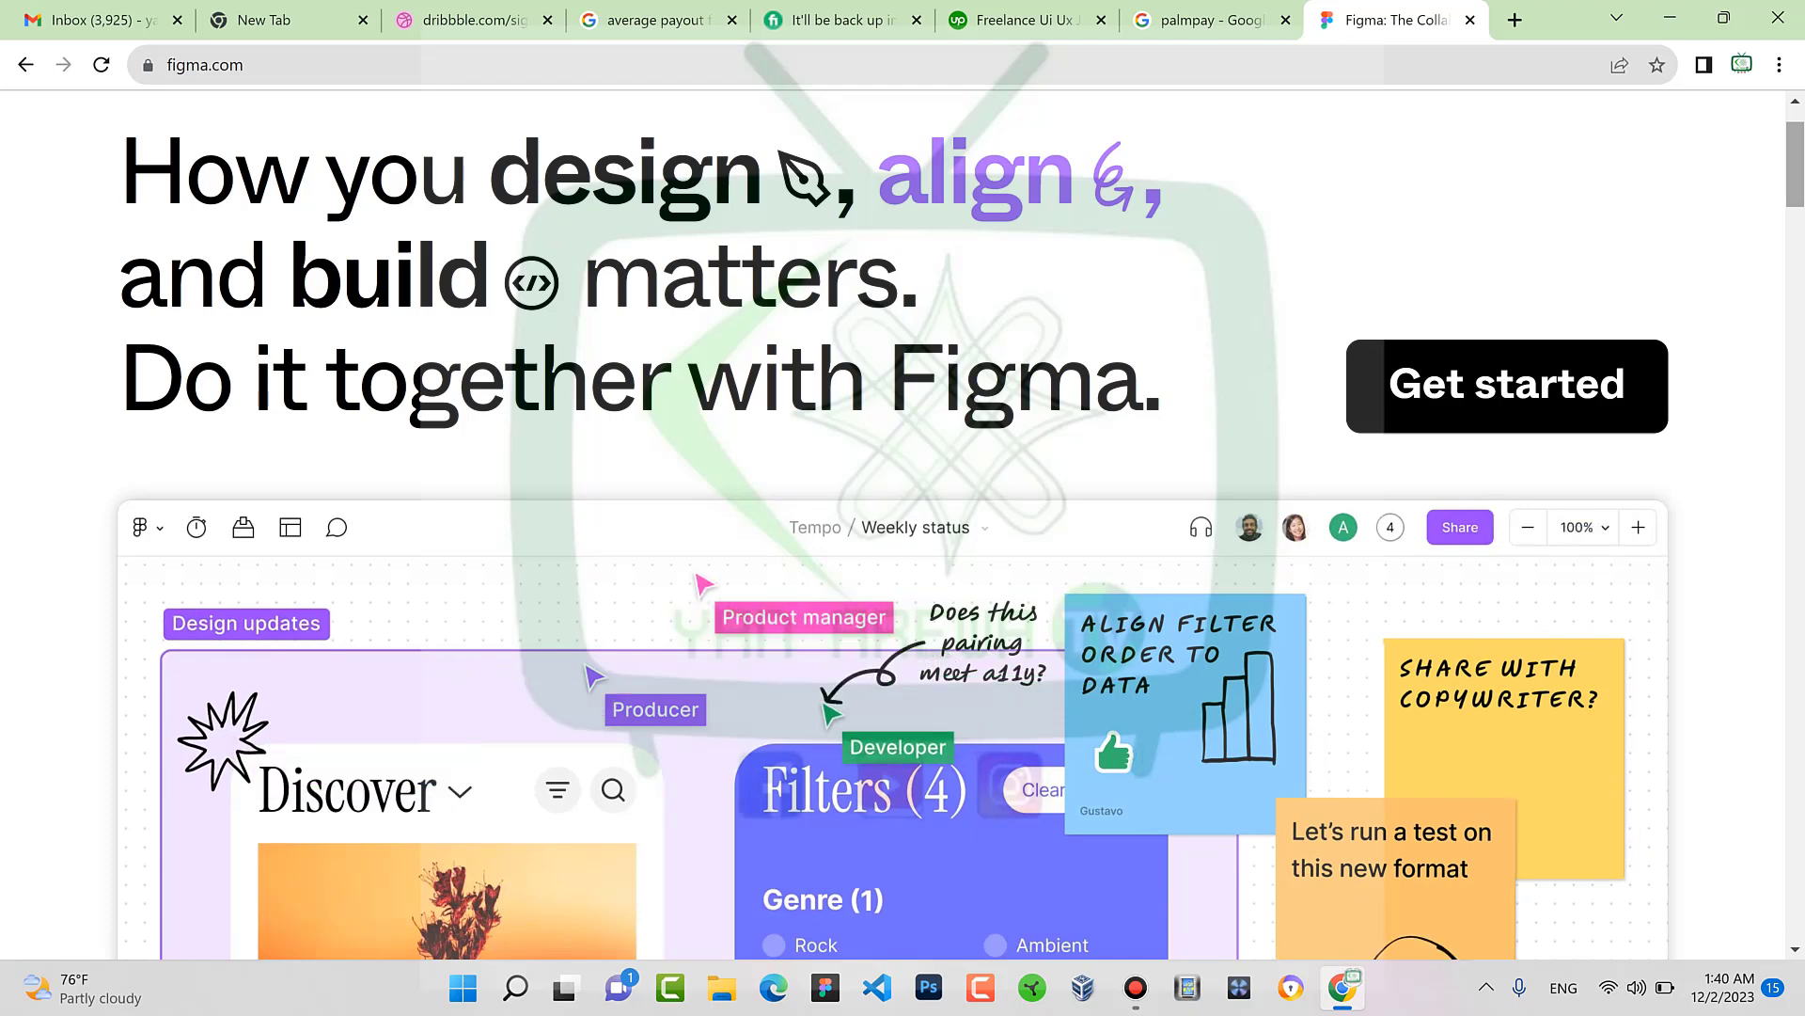
{"action": "scroll", "coordinate": [903, 508], "scroll_direction": "up", "scroll_amount": 1}
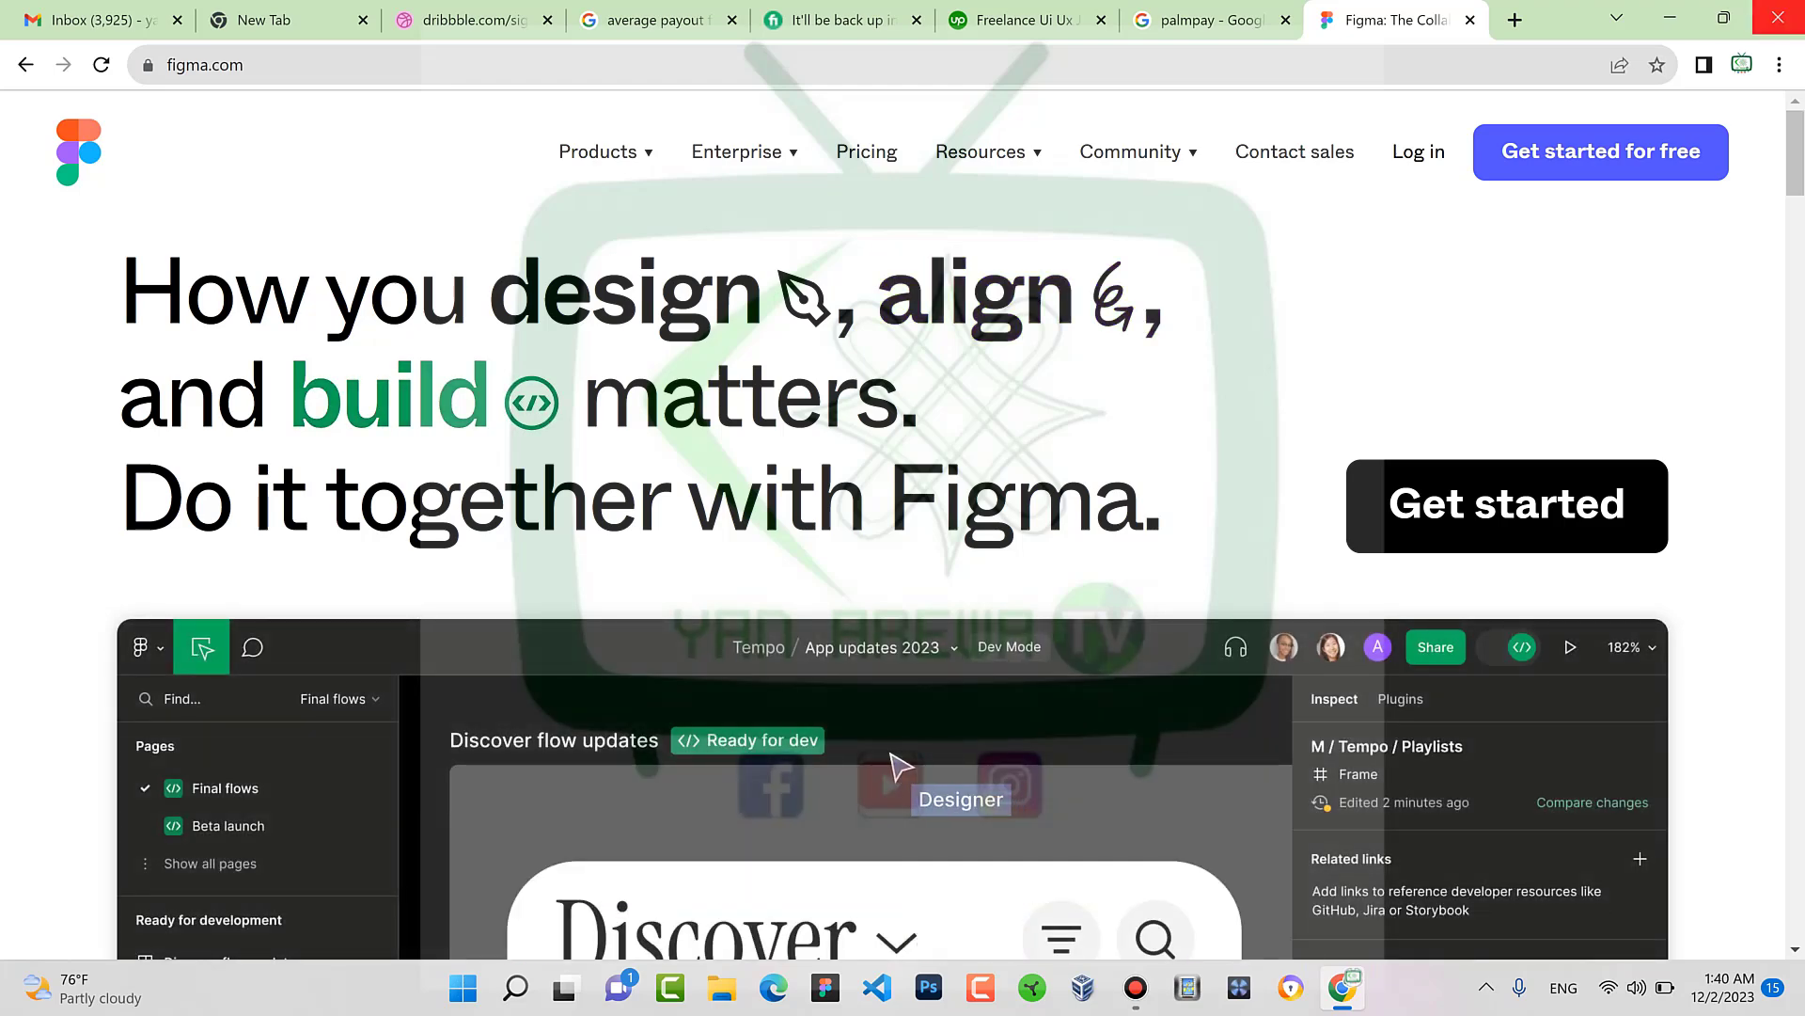
Open Figma's free sign-up, enter an email address and password, and submit the form.
{"action": "left_click", "coordinate": [1583, 148]}
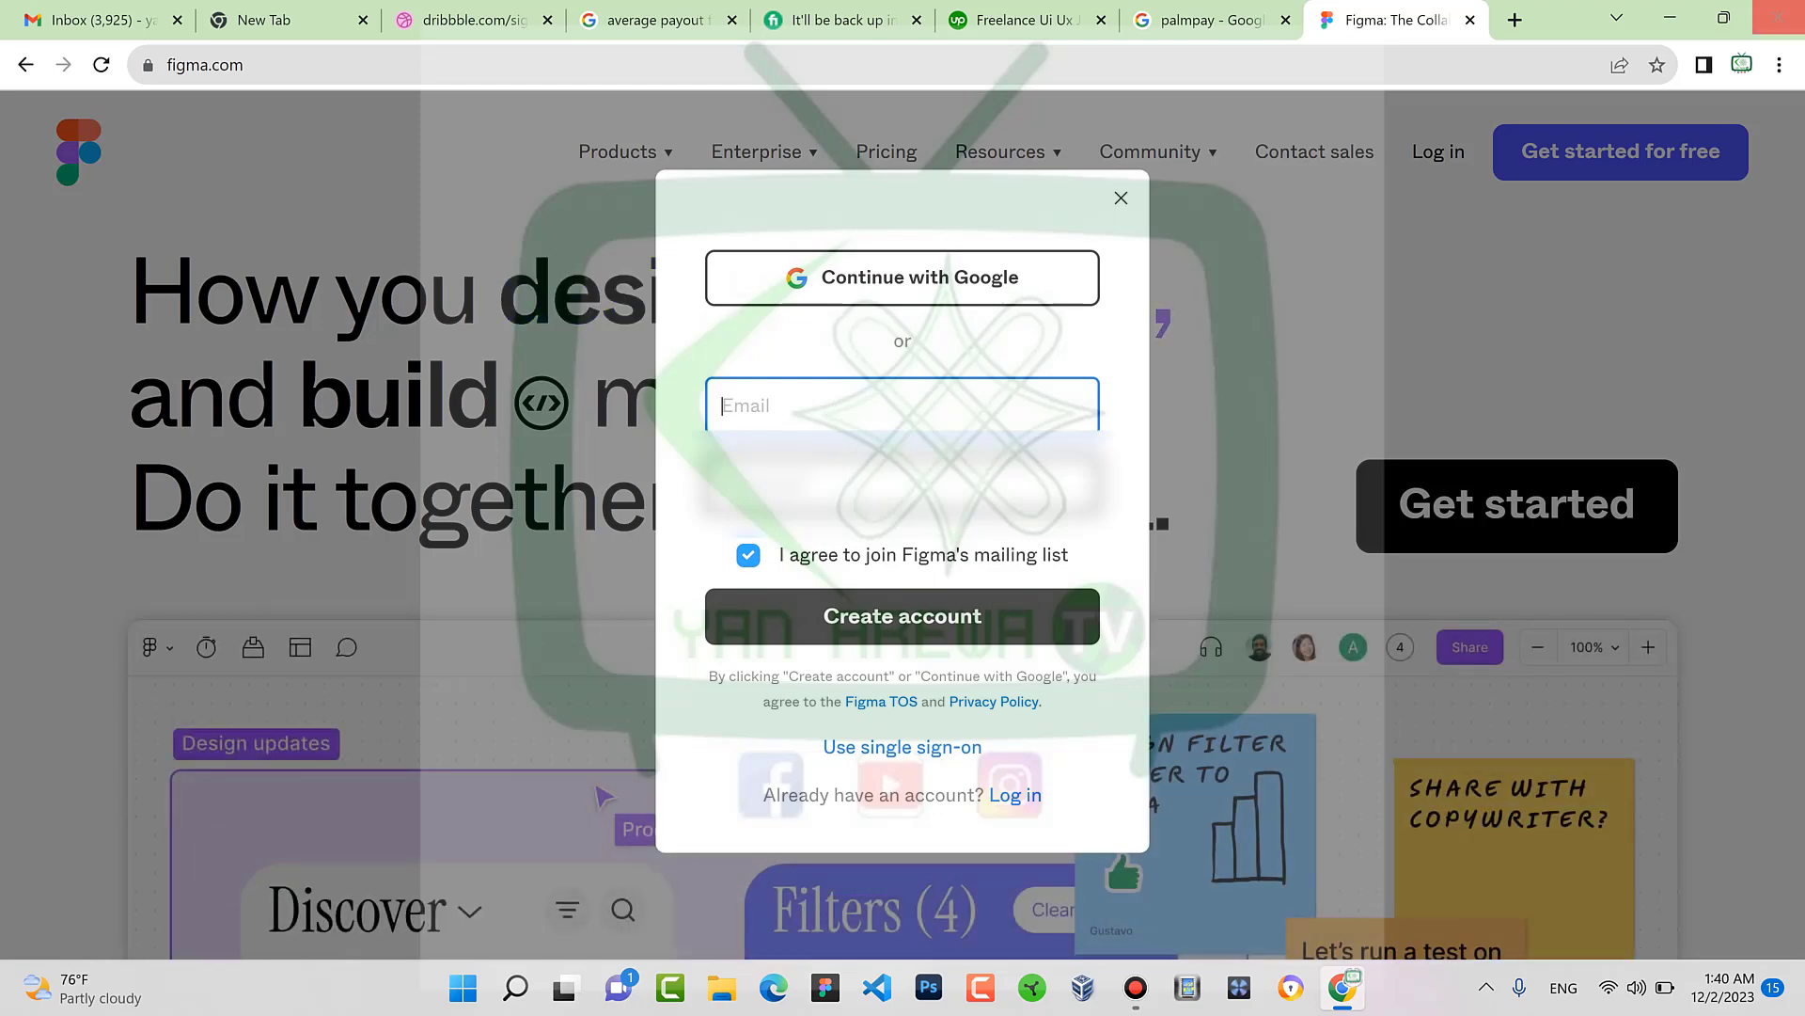
{"action": "left_click", "coordinate": [881, 396]}
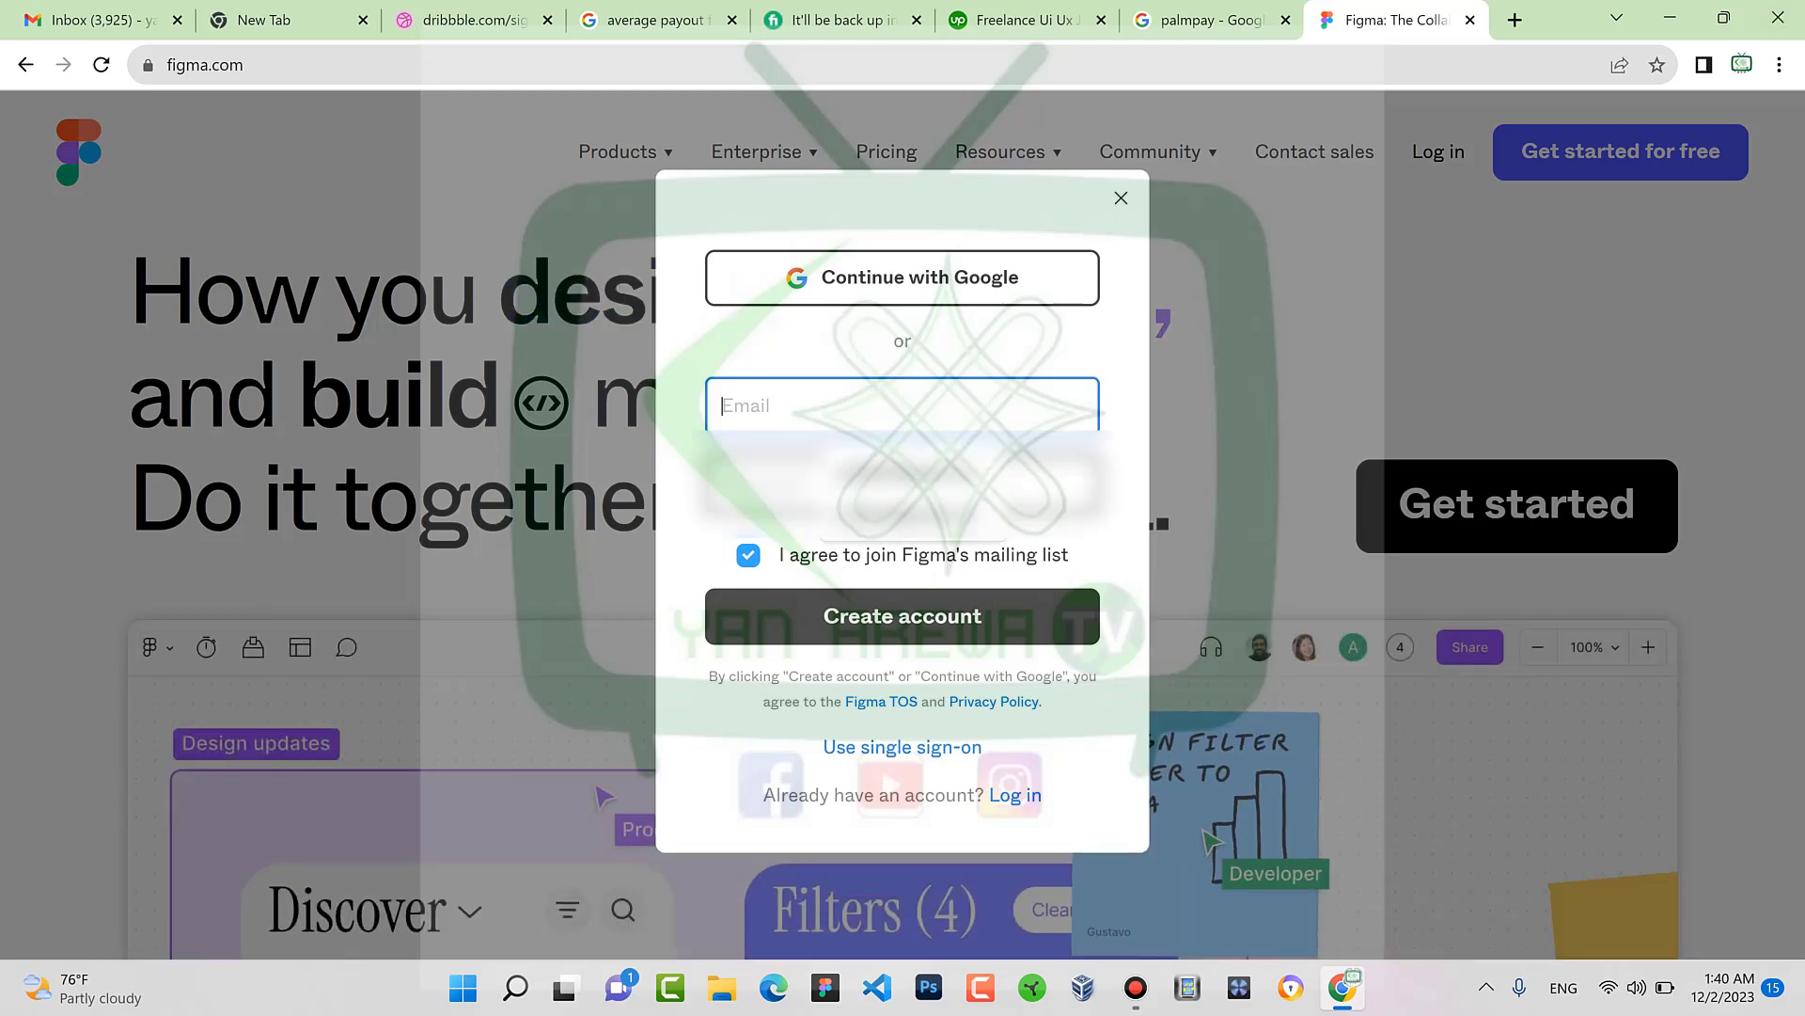
{"action": "left_click", "coordinate": [881, 396]}
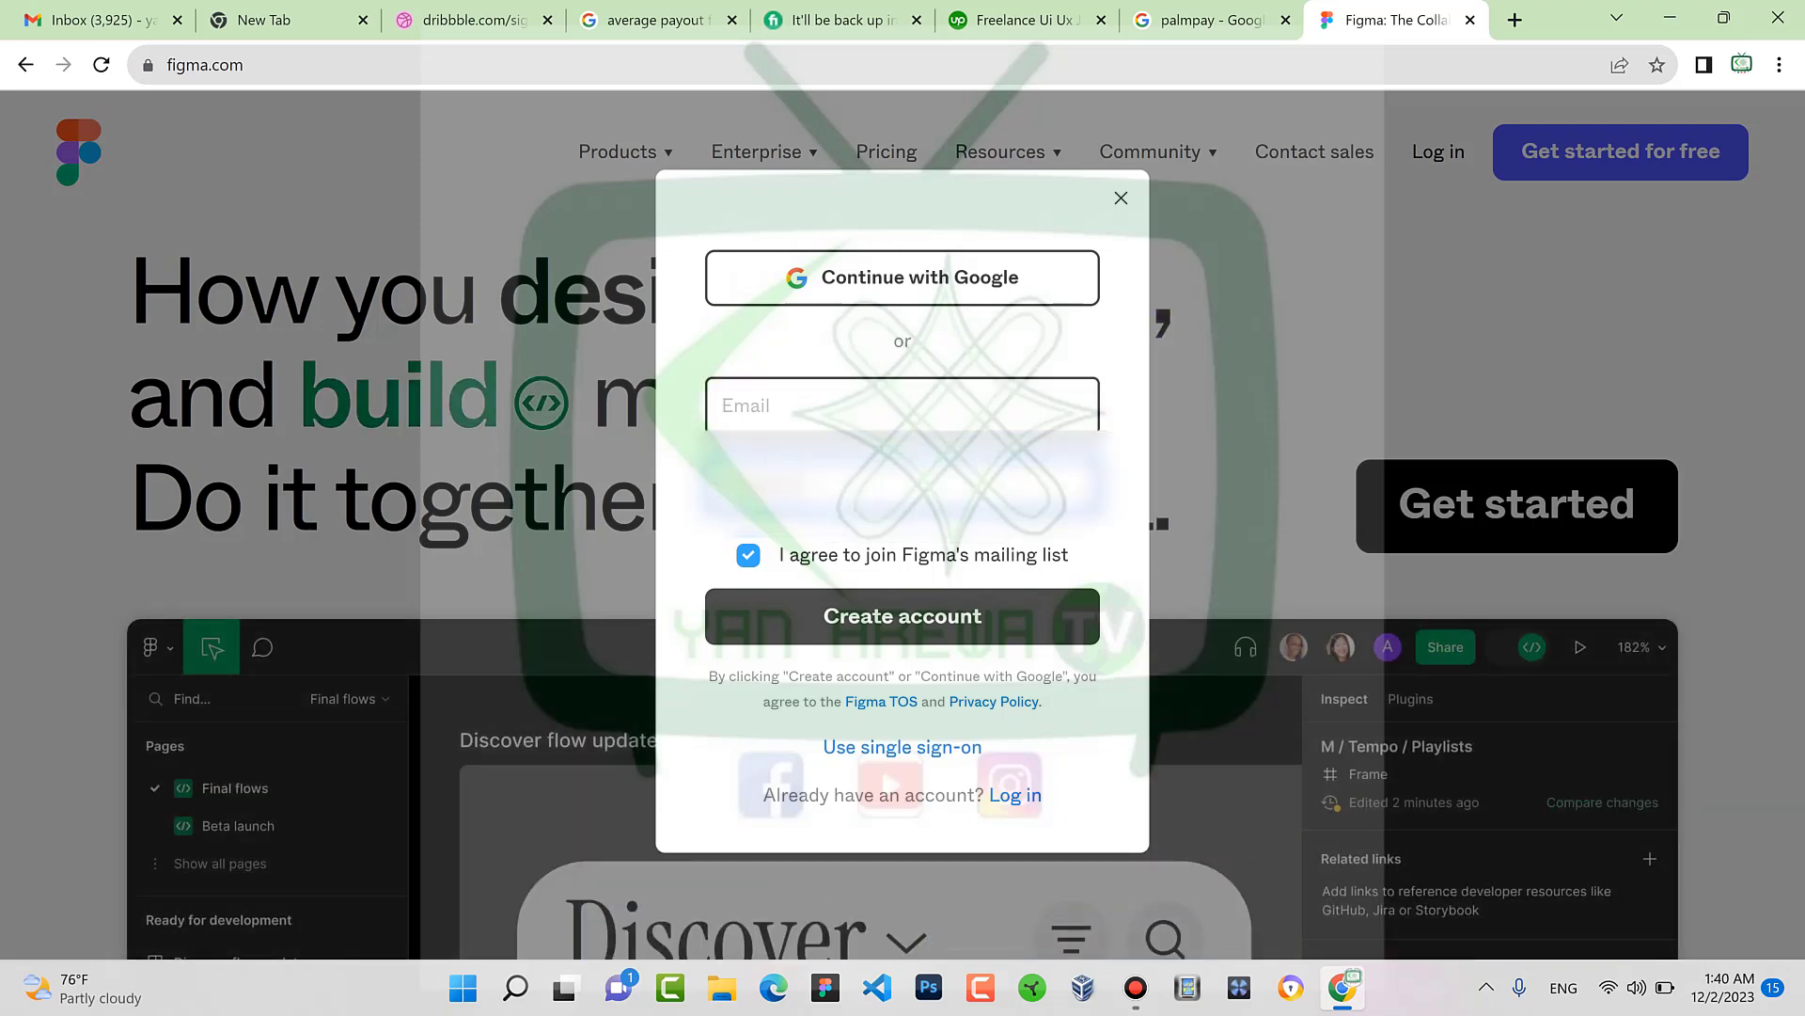
{"action": "left_click", "coordinate": [774, 395]}
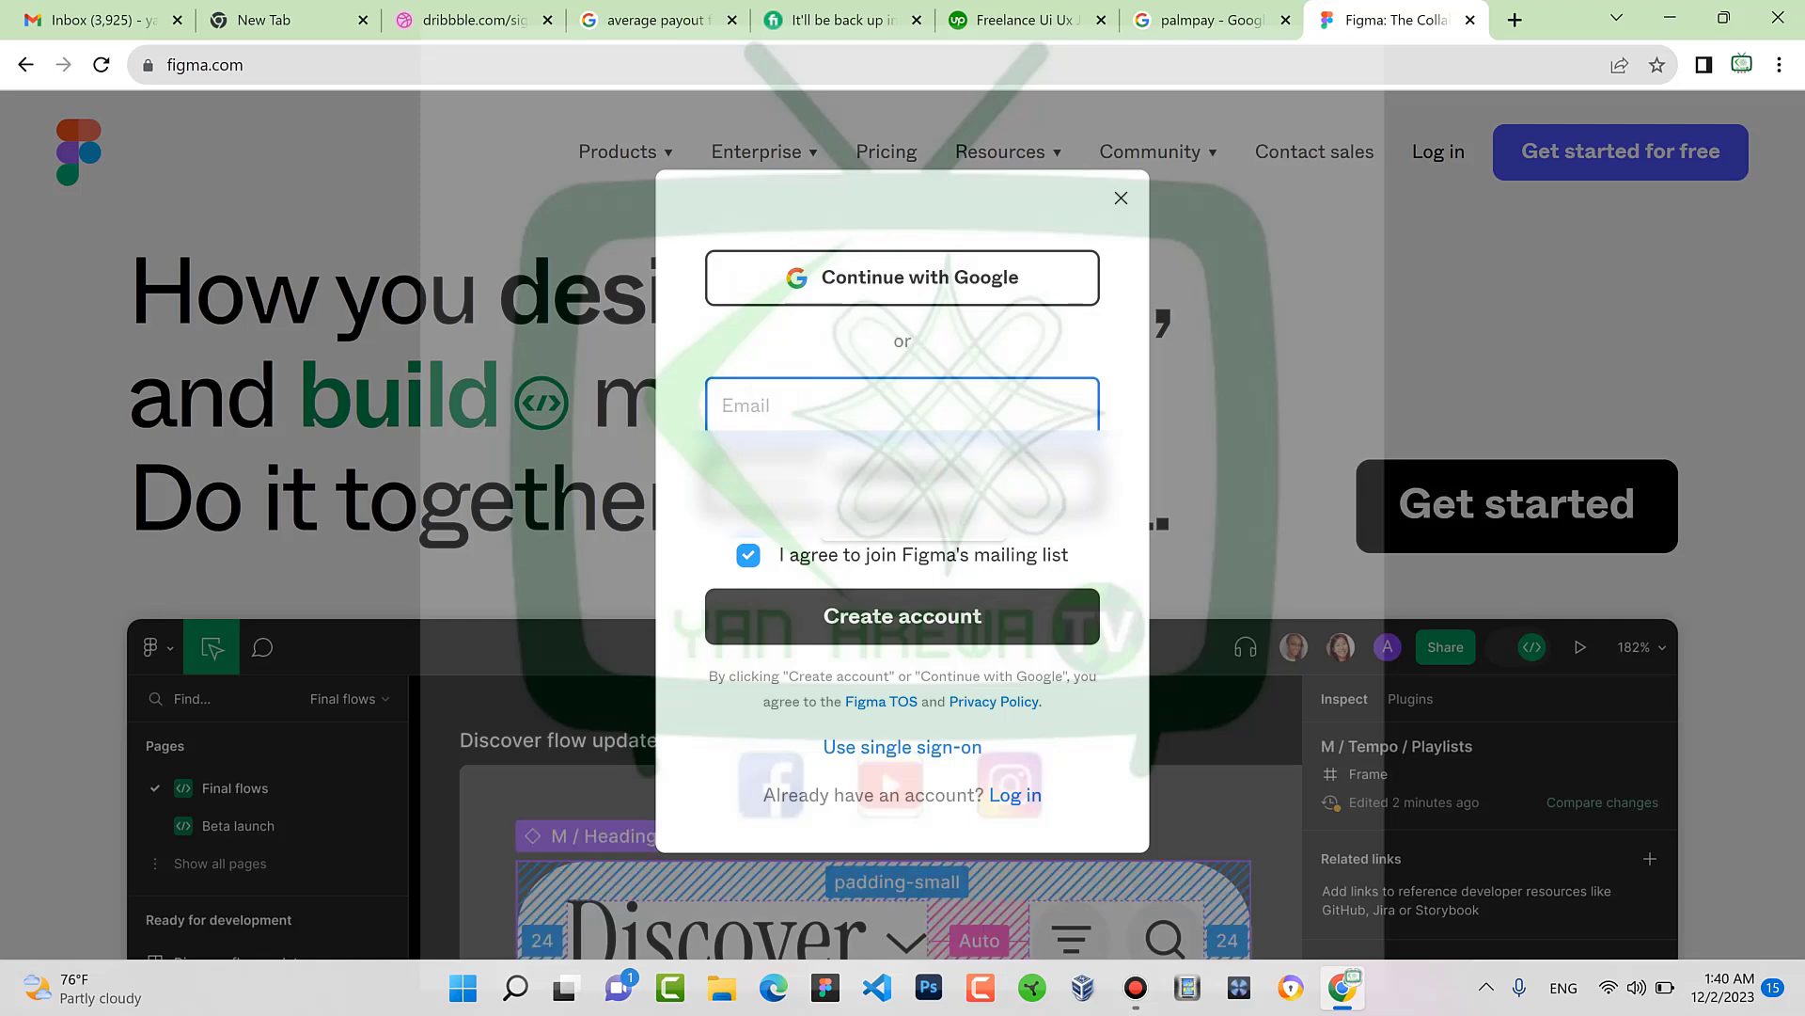
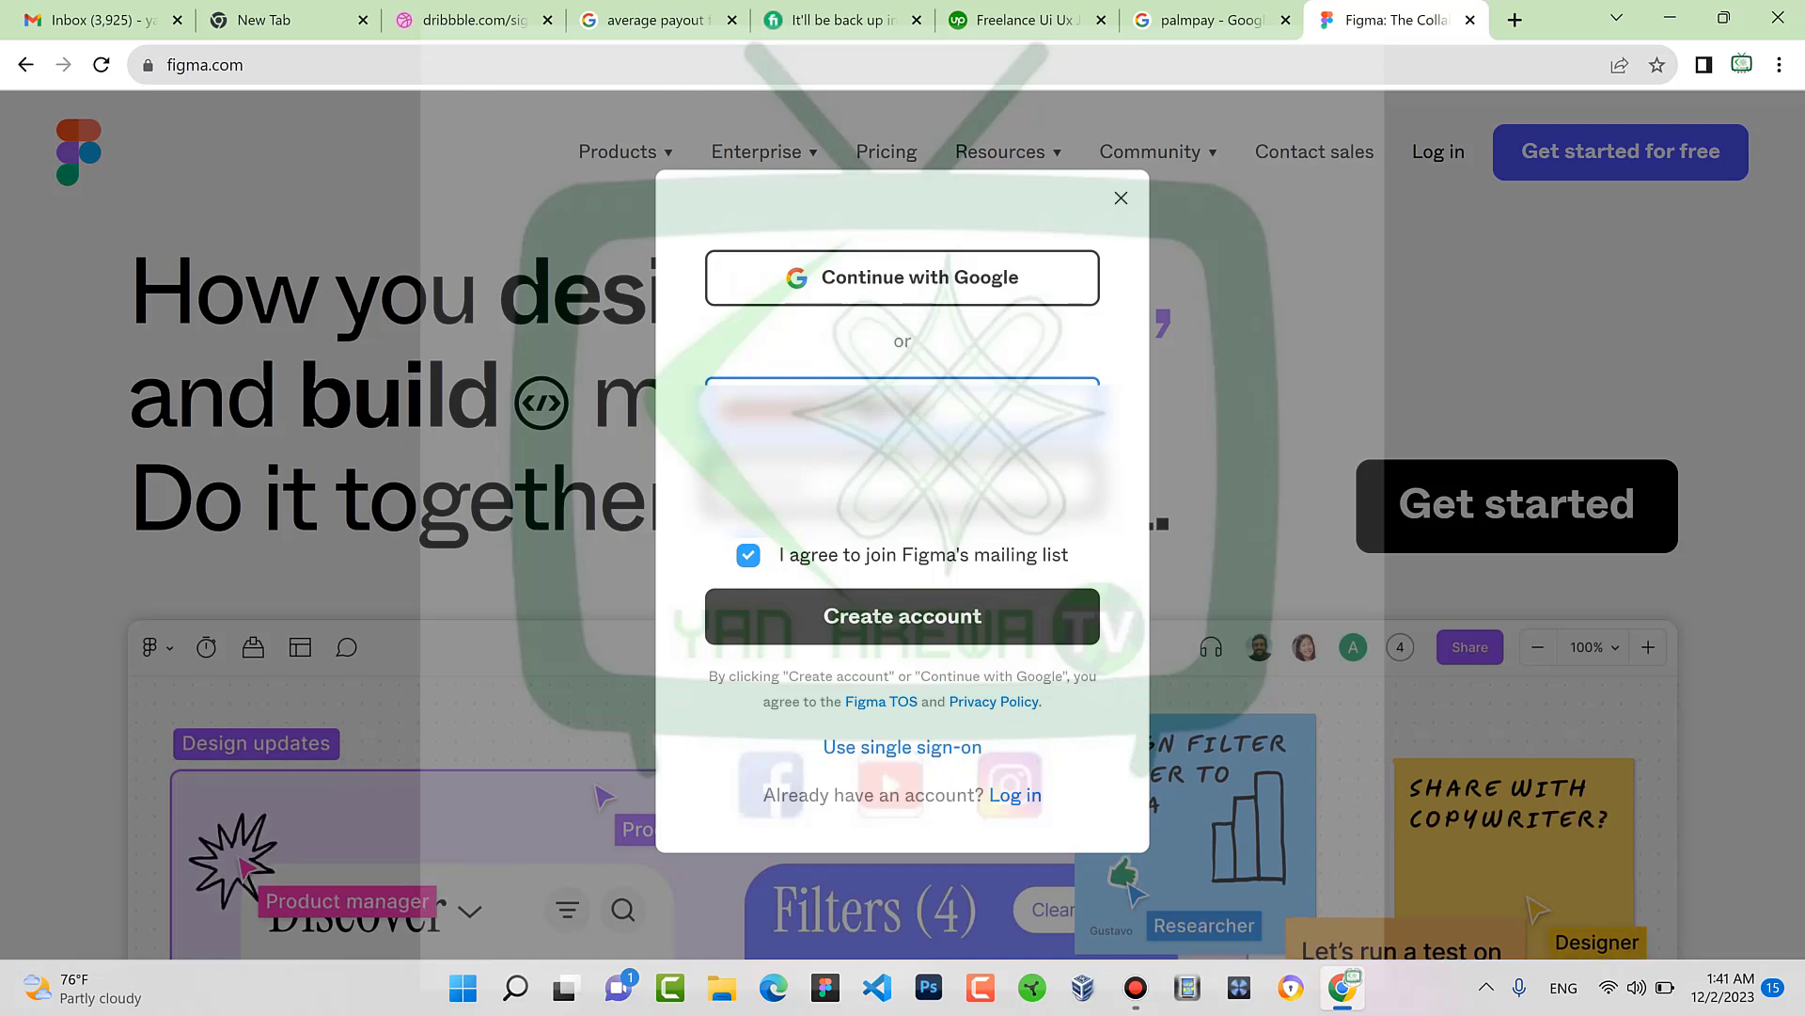
{"action": "key", "text": "Tab"}
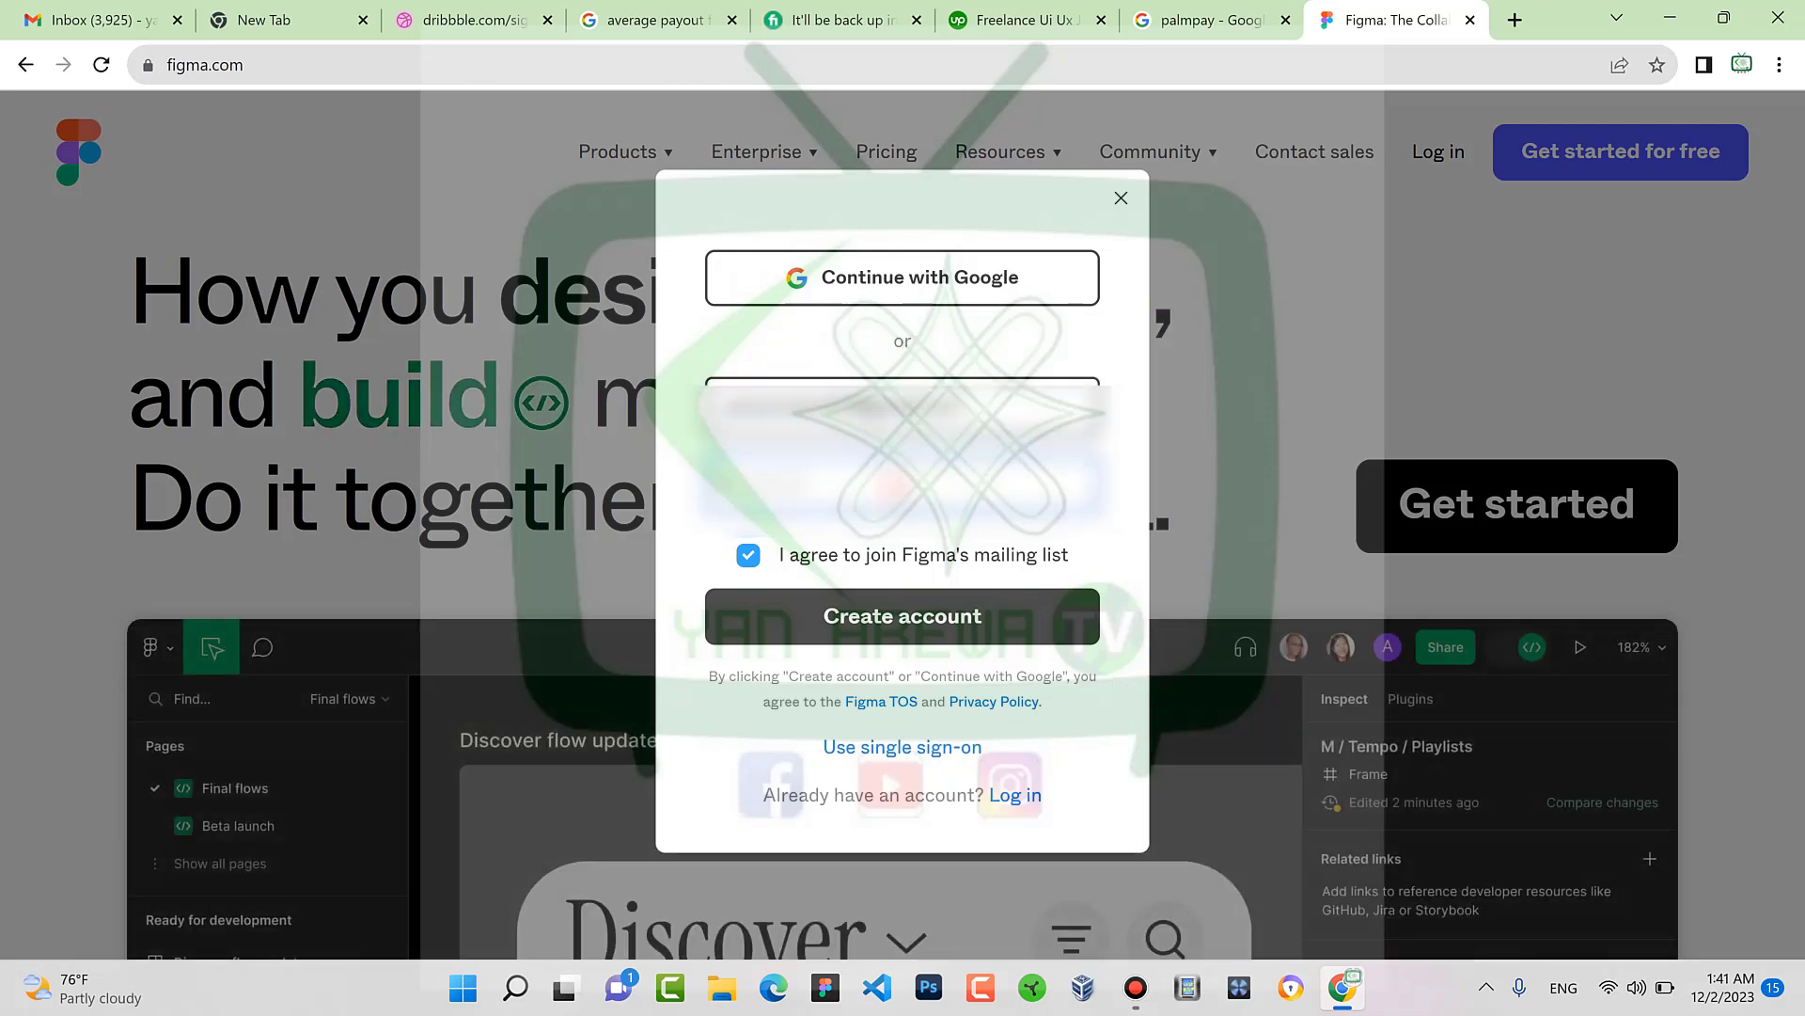
{"action": "type", "text": "••"}
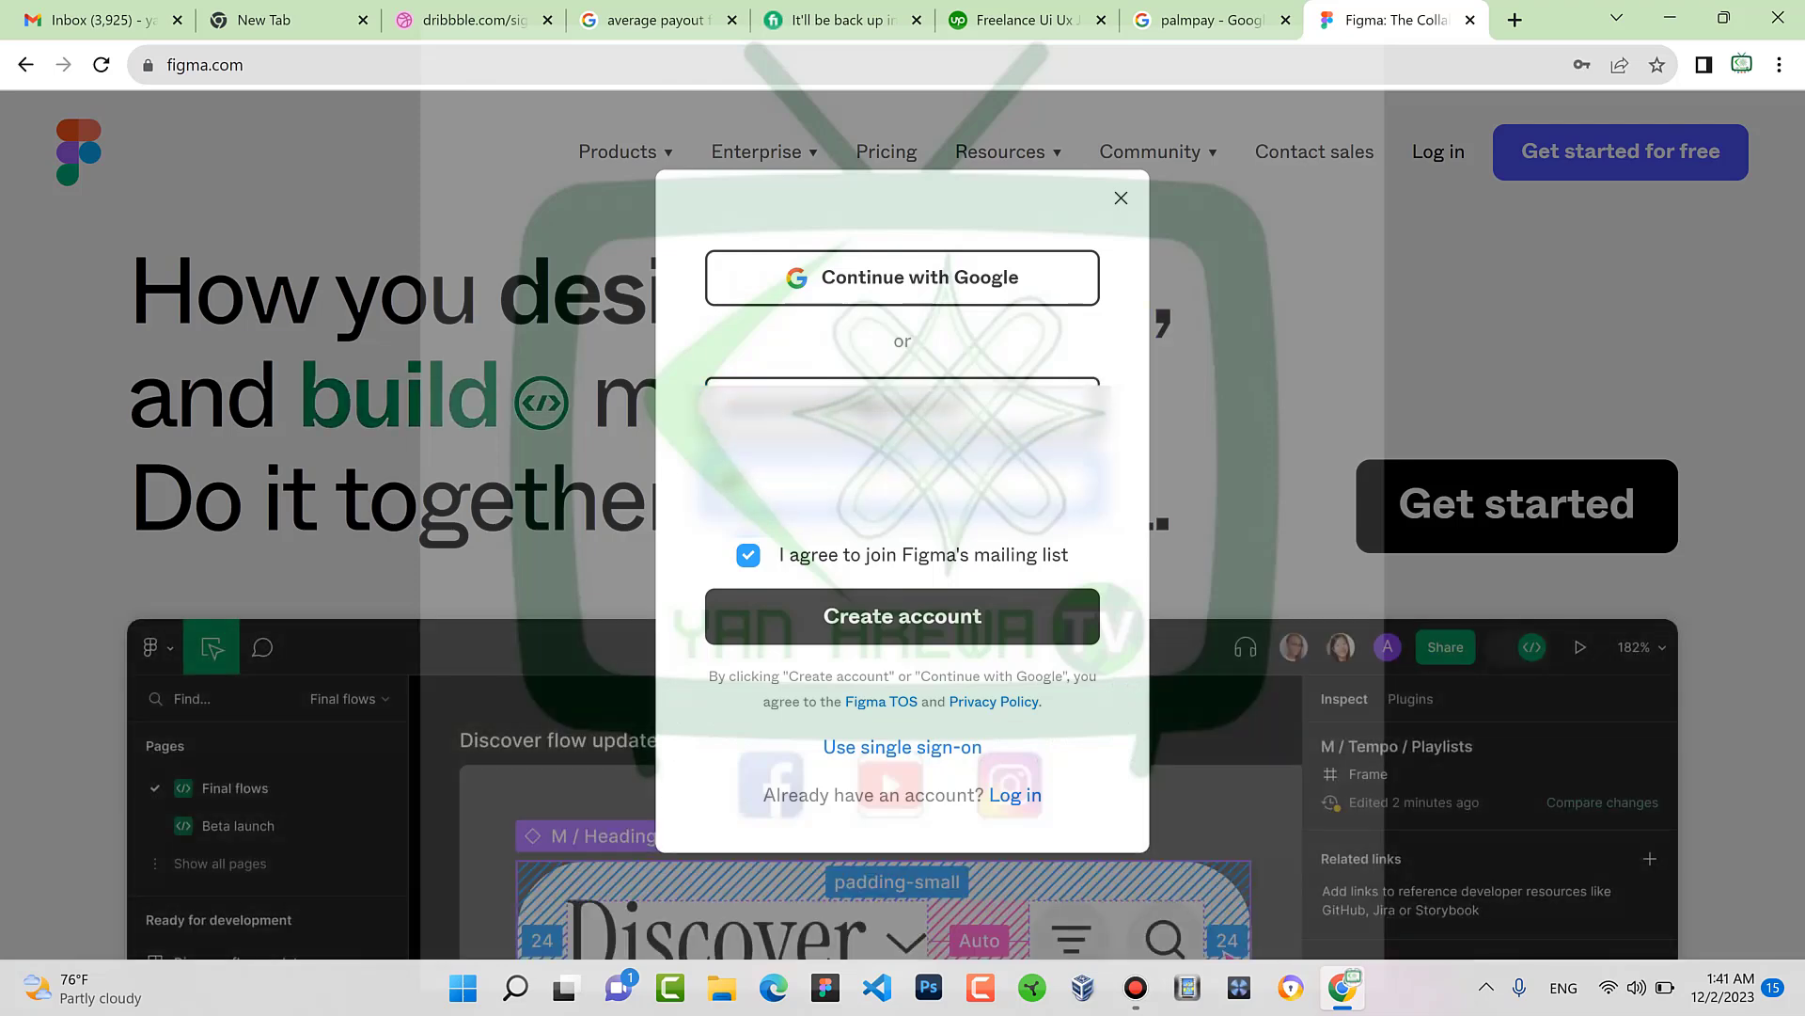
{"action": "type", "text": "•••••••"}
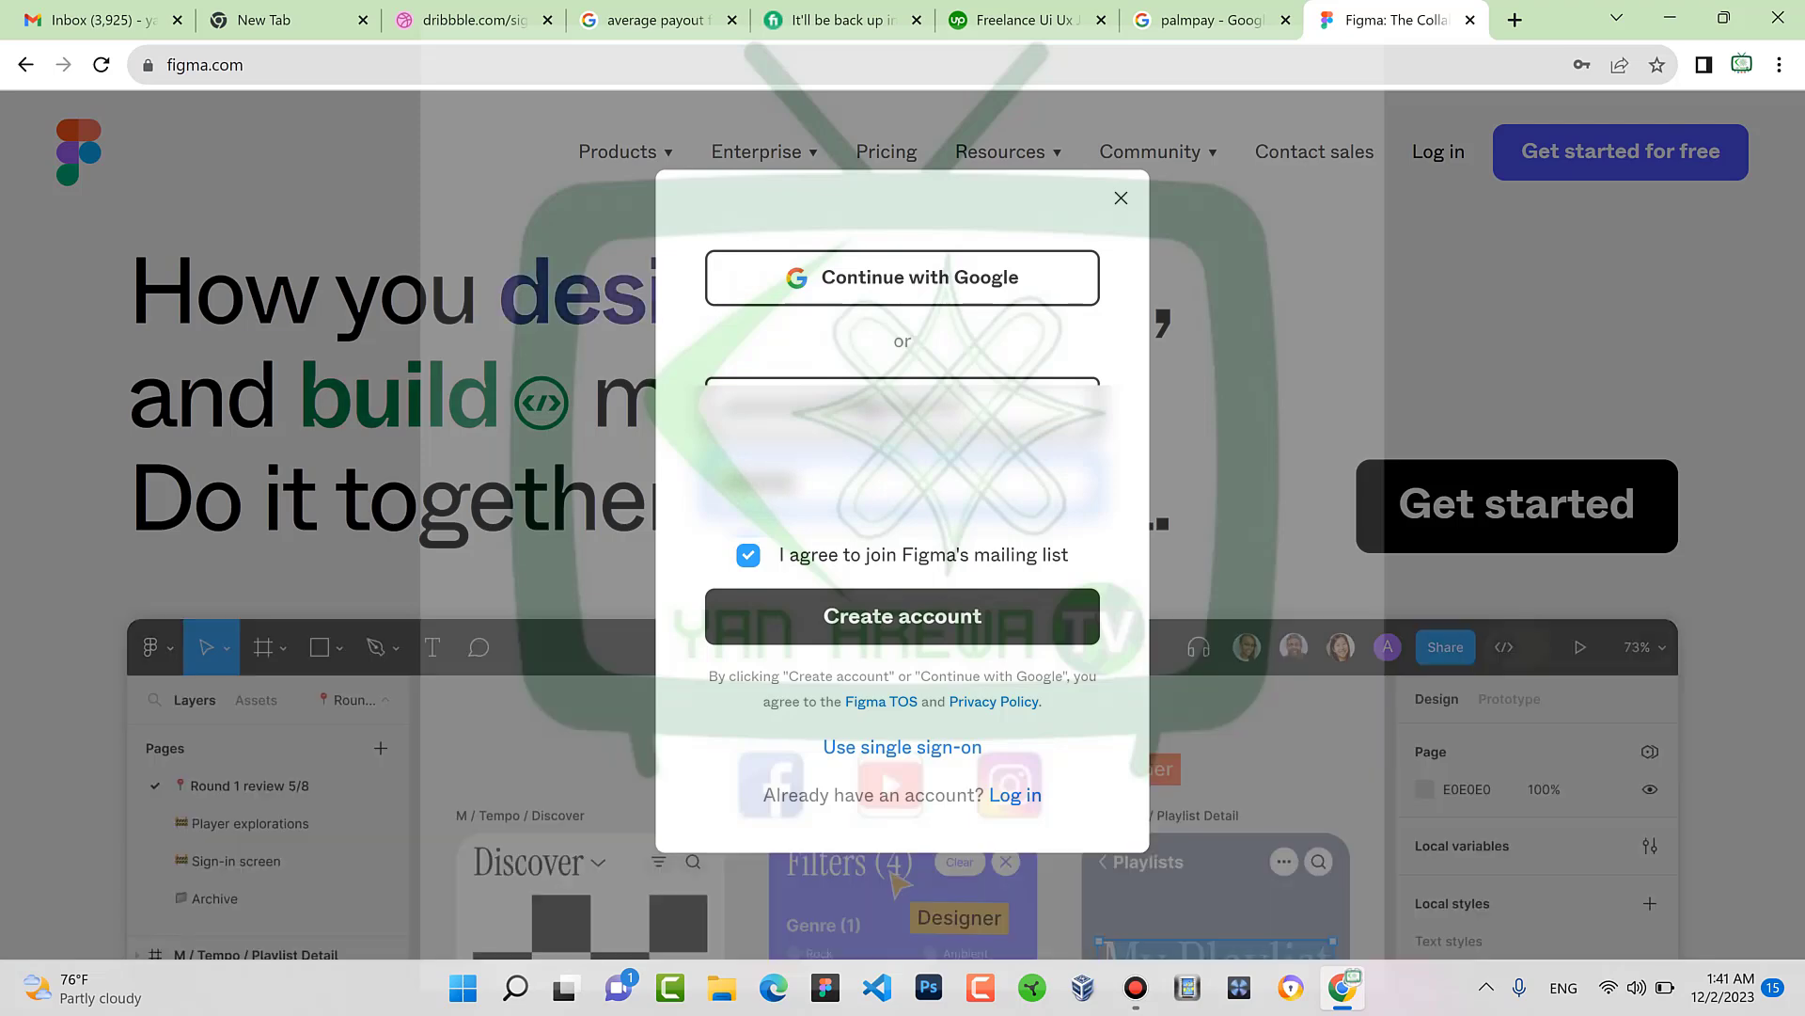
{"action": "type", "text": "•••••"}
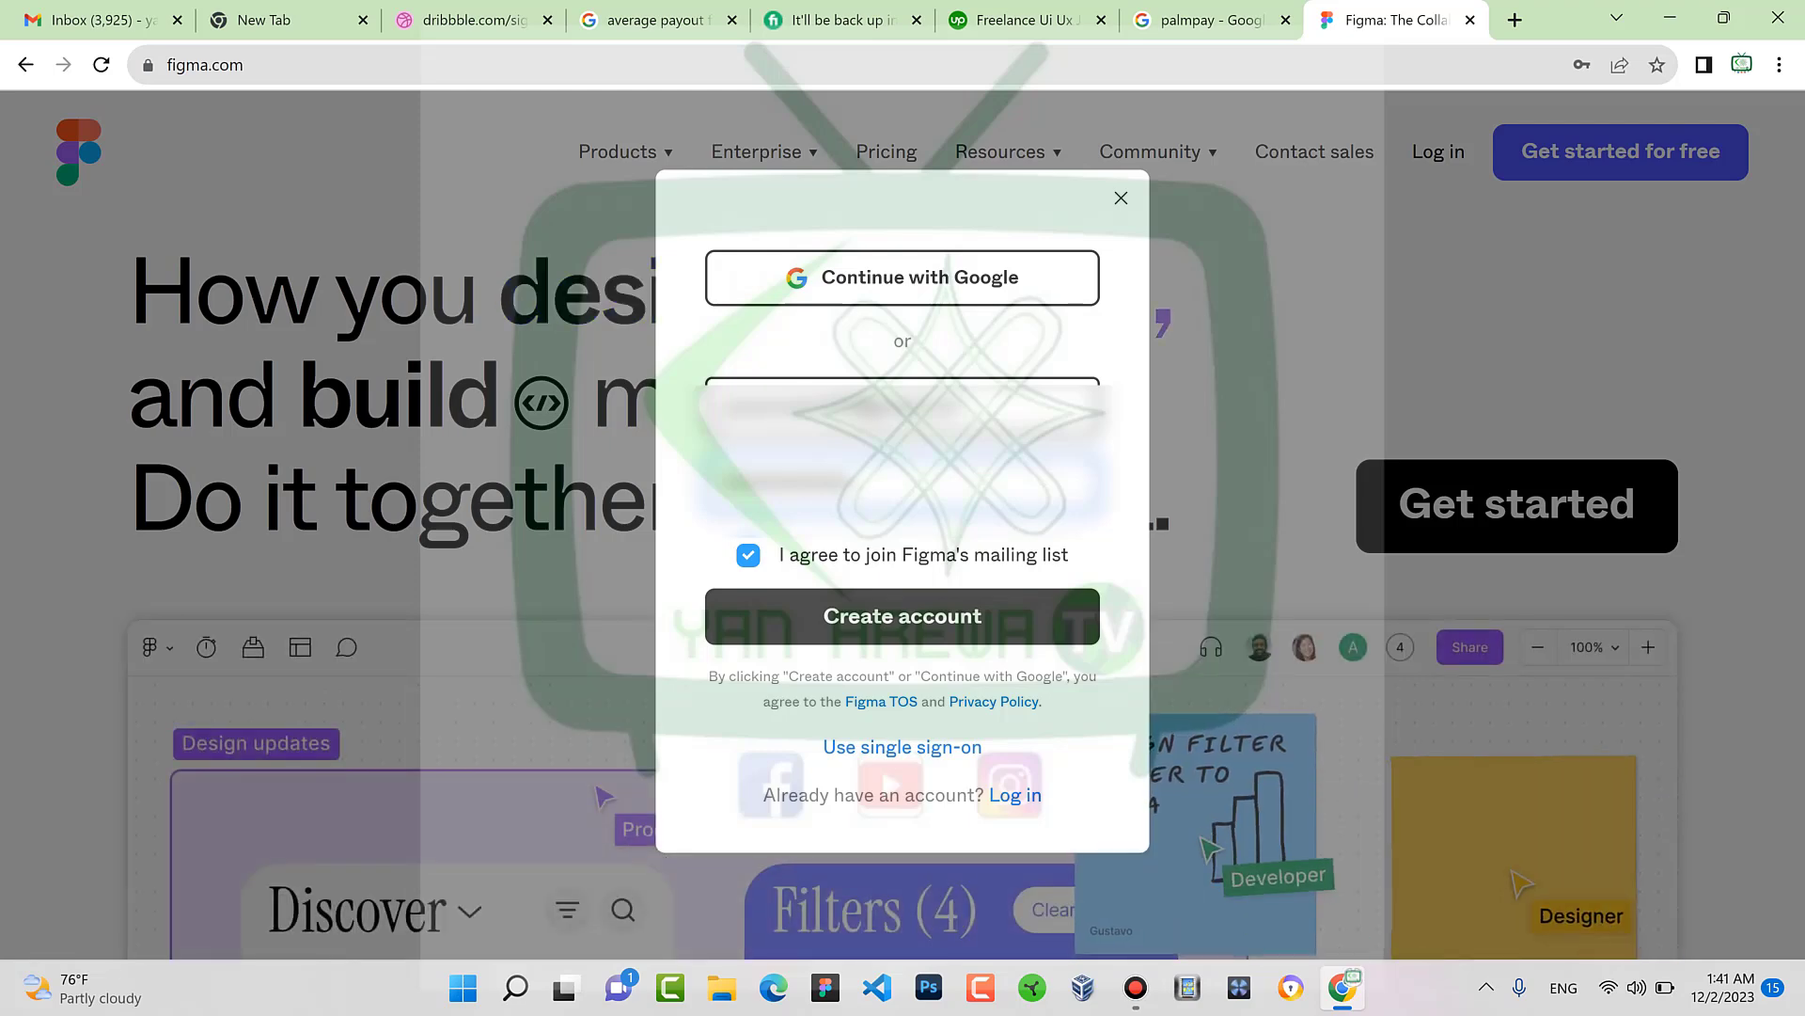
{"action": "key", "text": "Return"}
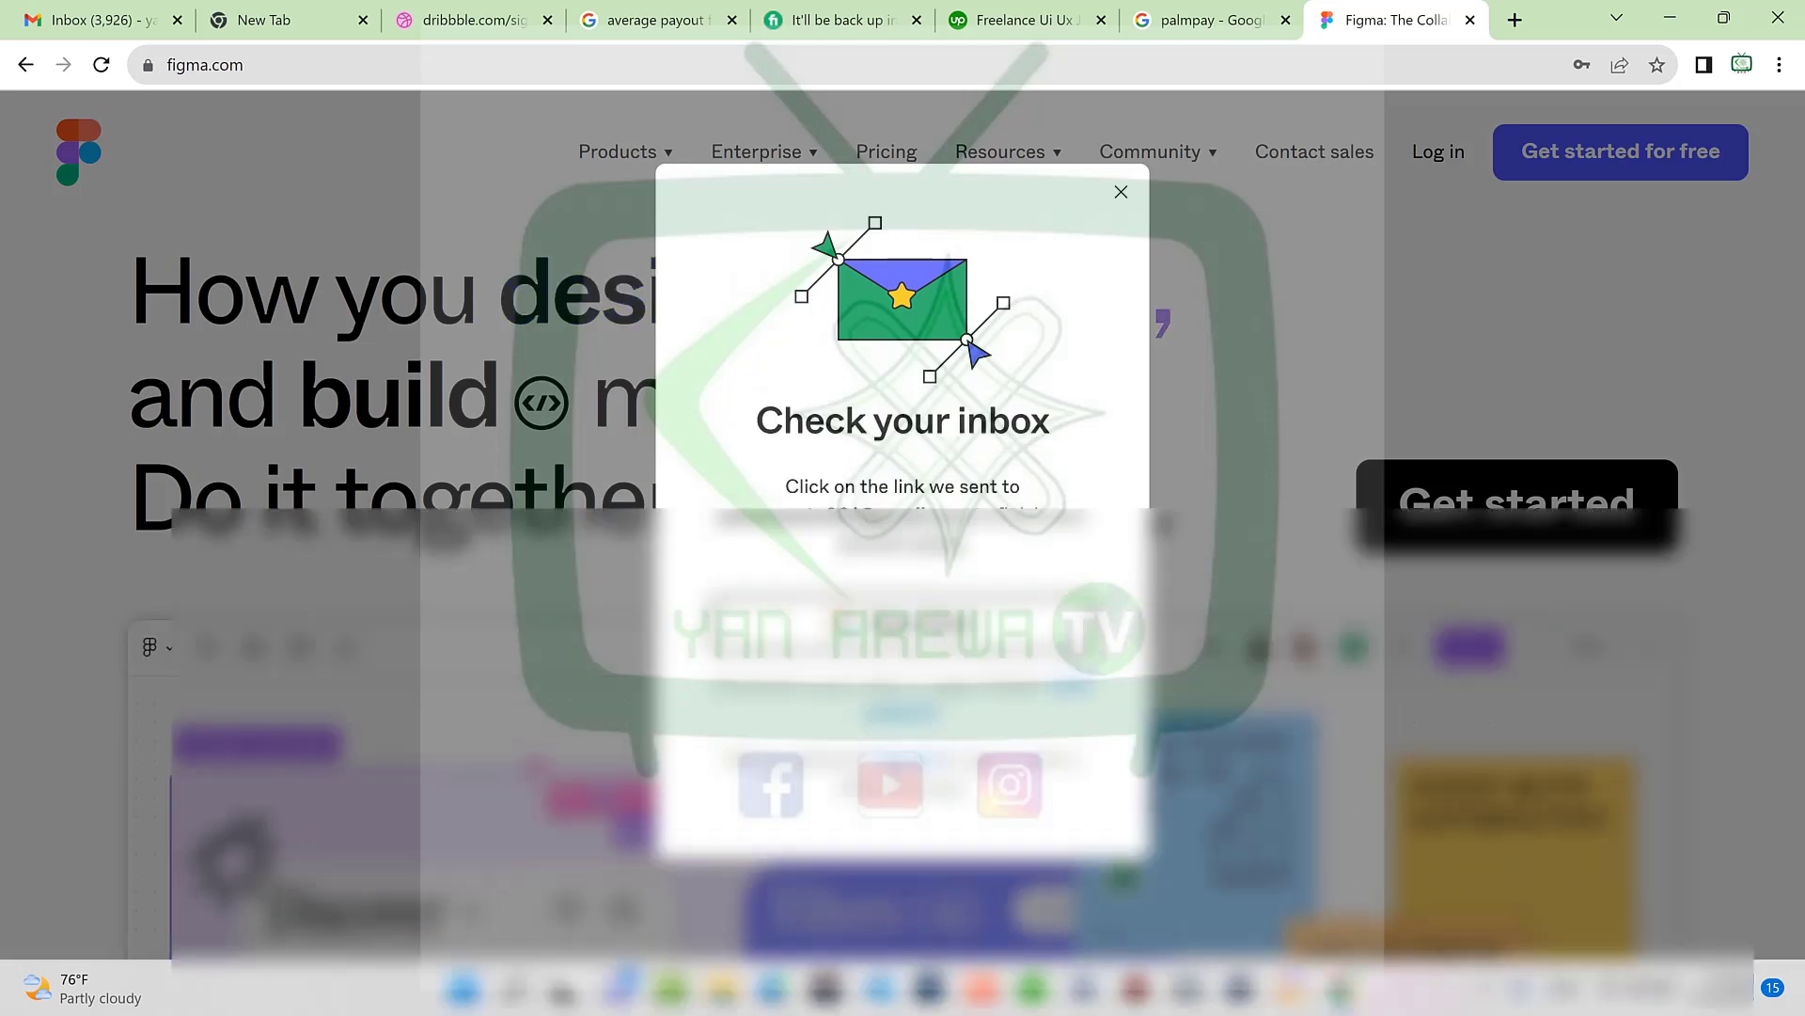
In the Gmail tab, open Figma's 'Verify your email address' message and confirm the email.
{"action": "left_click", "coordinate": [94, 20]}
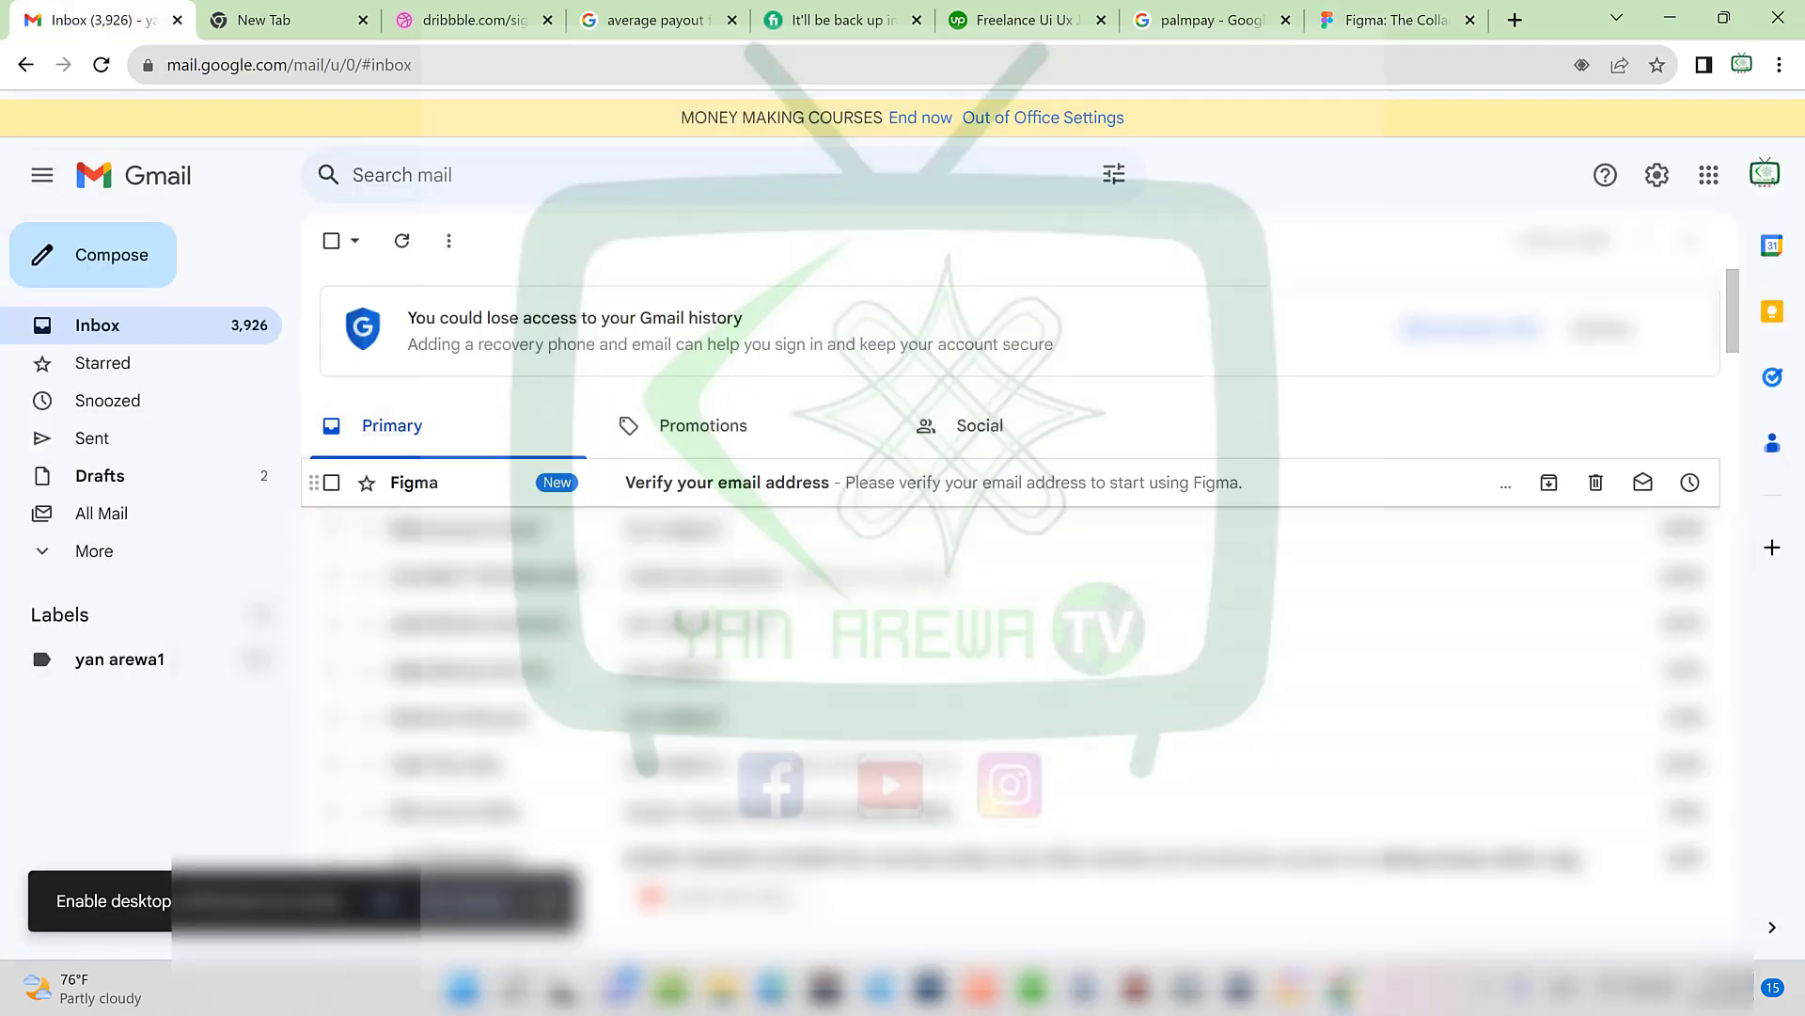
{"action": "left_click", "coordinate": [663, 482]}
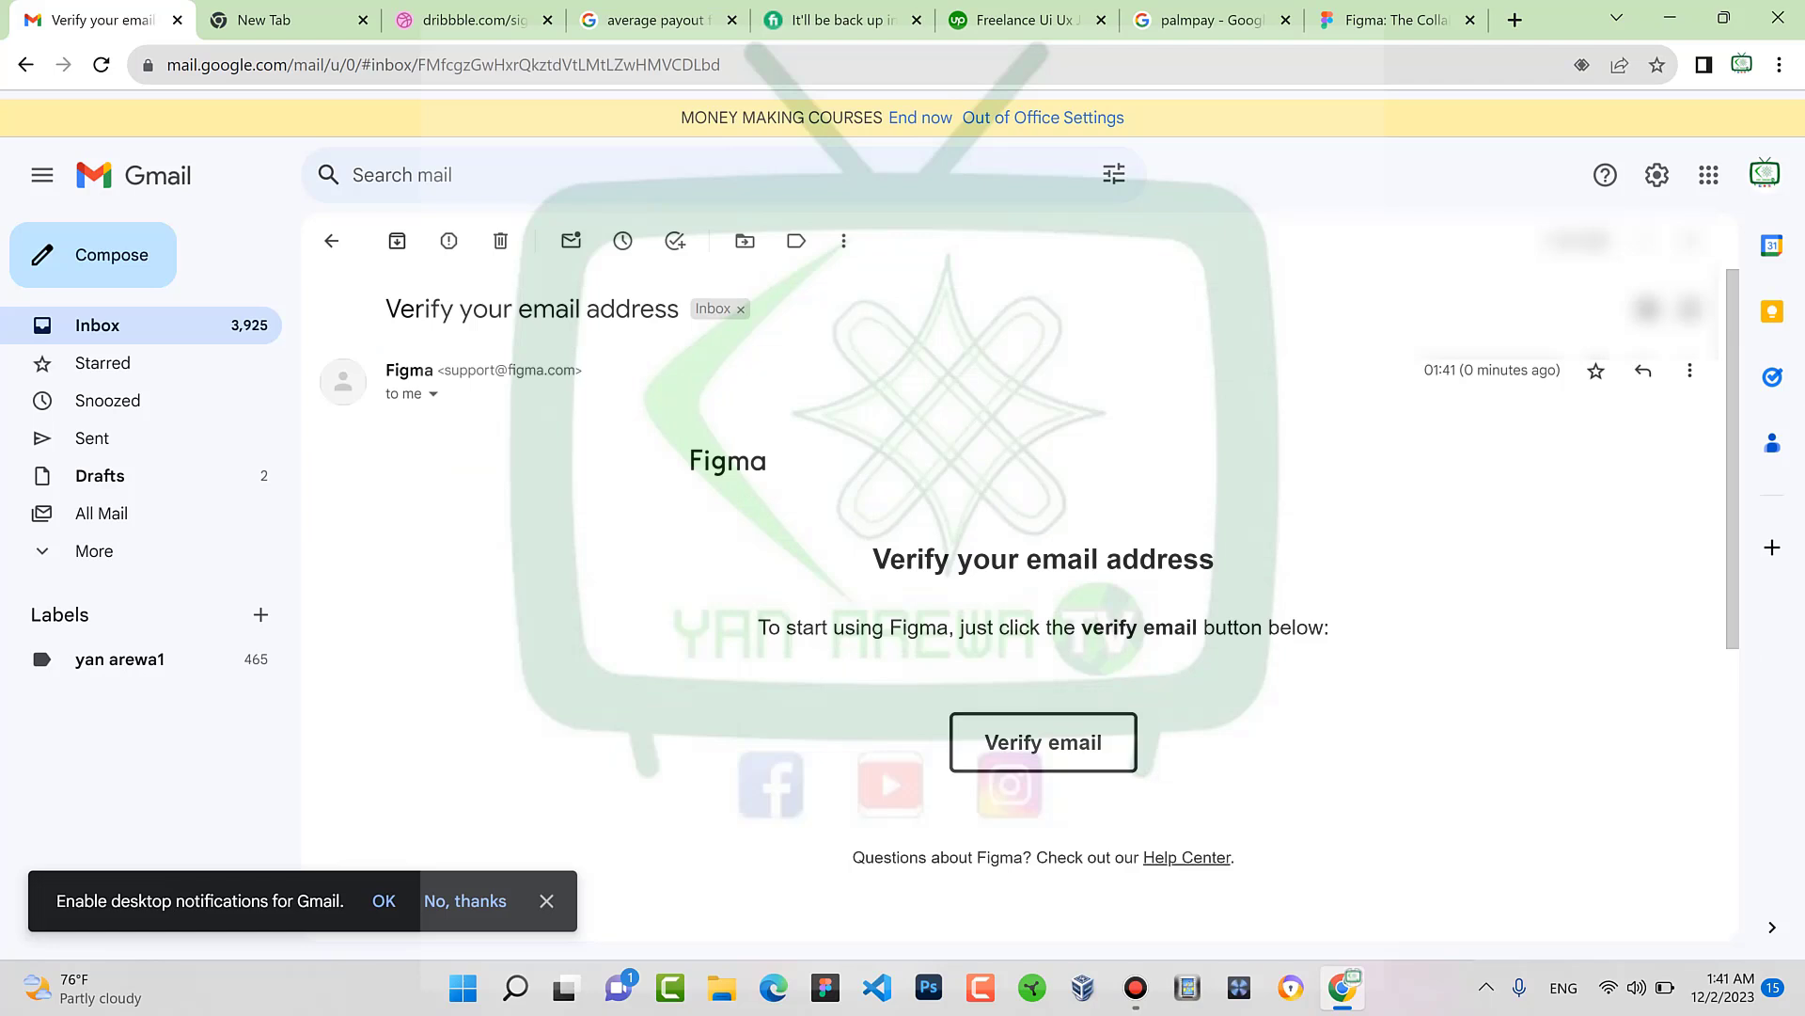
{"action": "left_click", "coordinate": [1006, 749]}
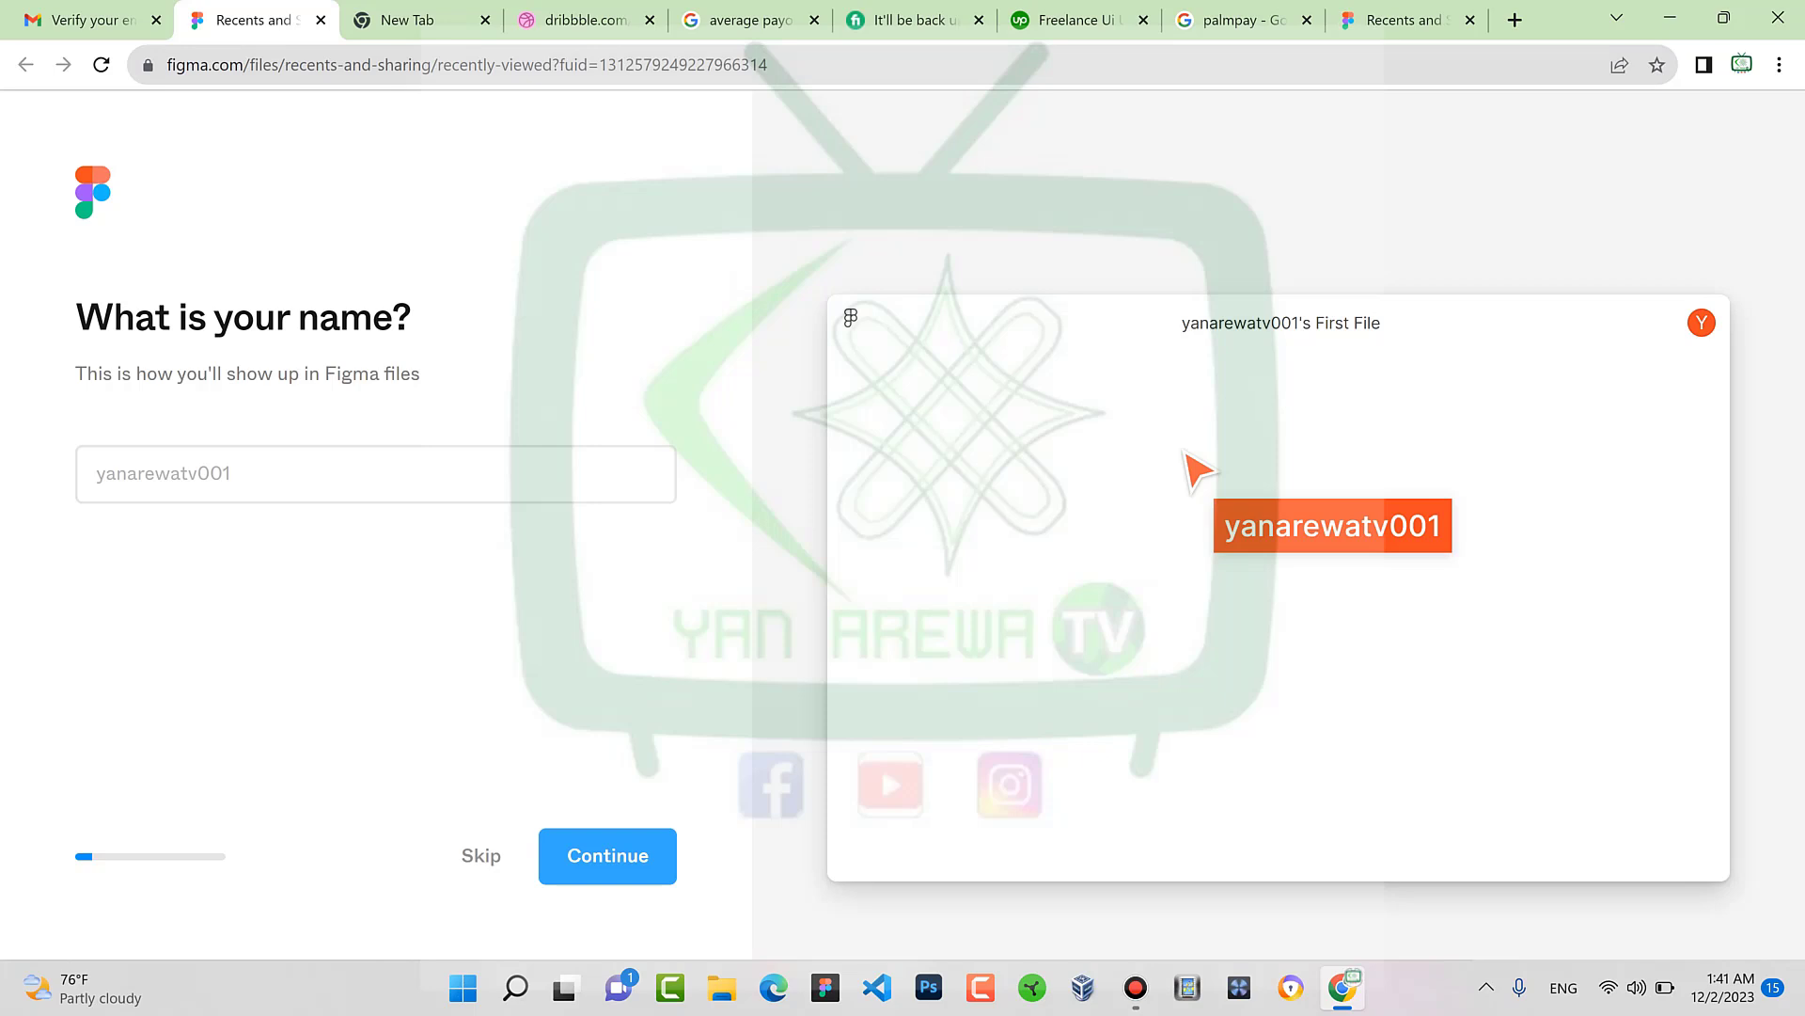
Enter the user's display name in the onboarding name field and submit it.
{"action": "left_click", "coordinate": [282, 475]}
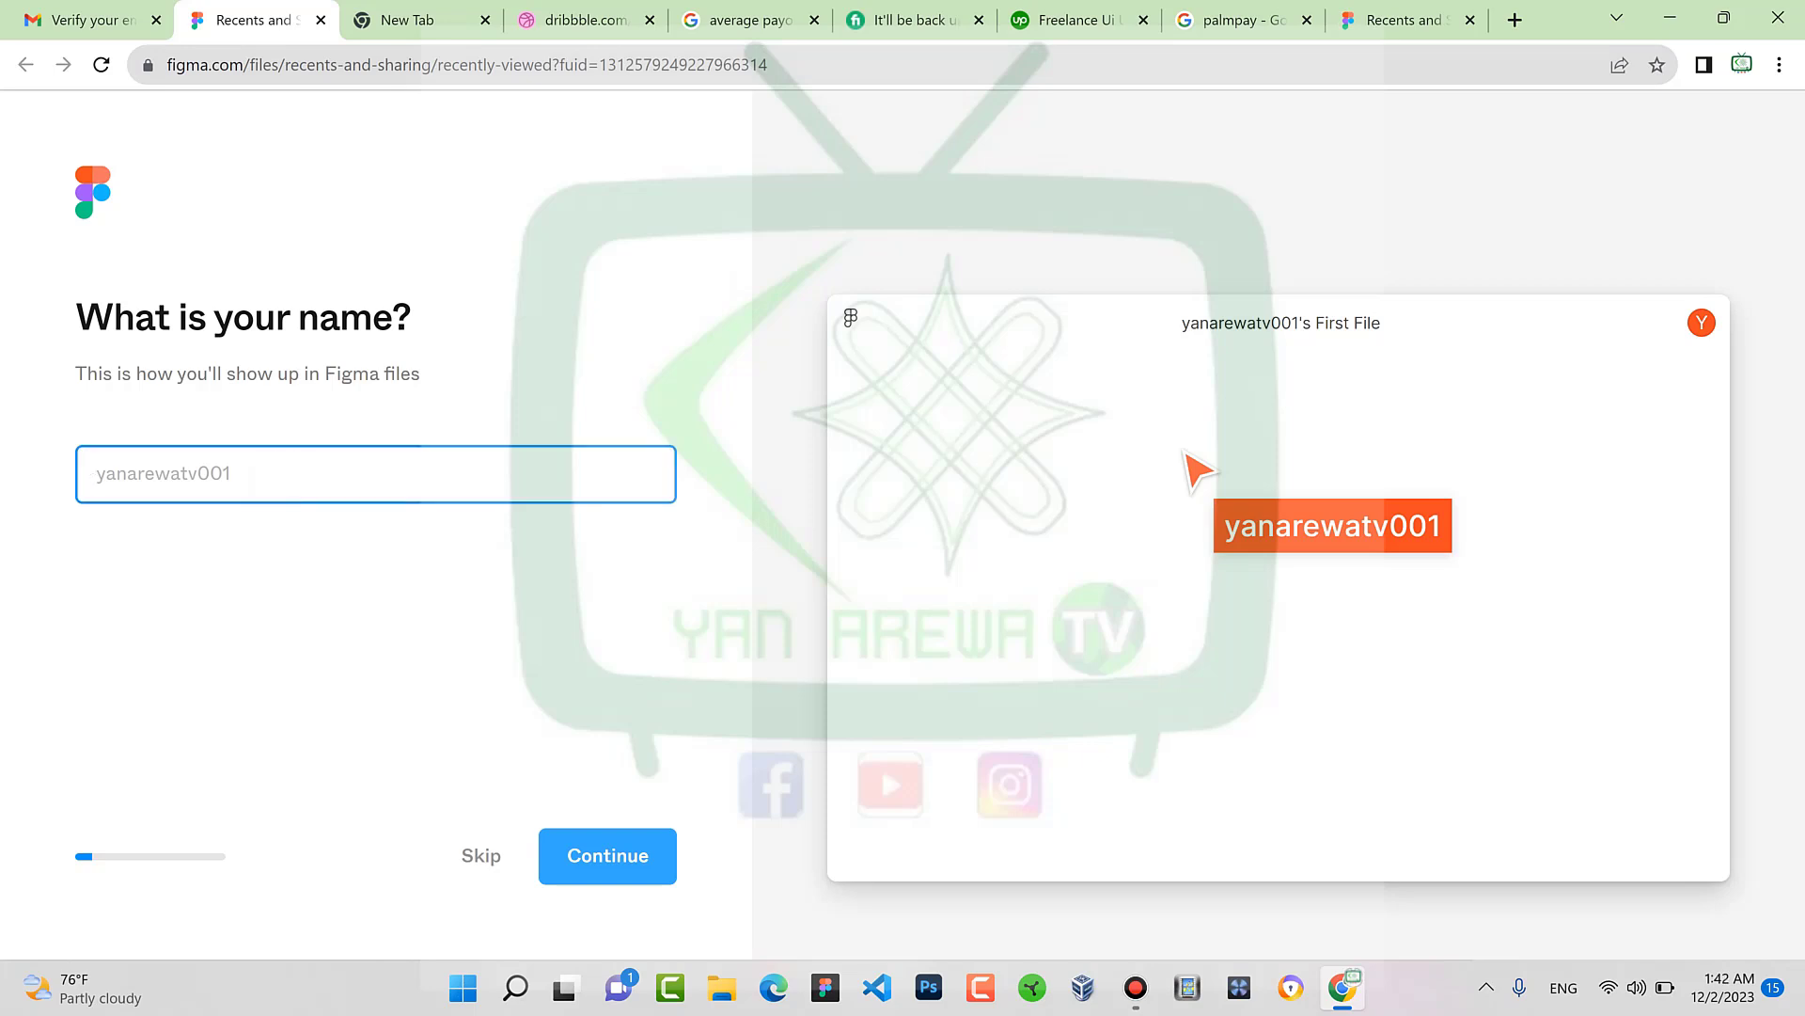
{"action": "type", "text": "yan are"}
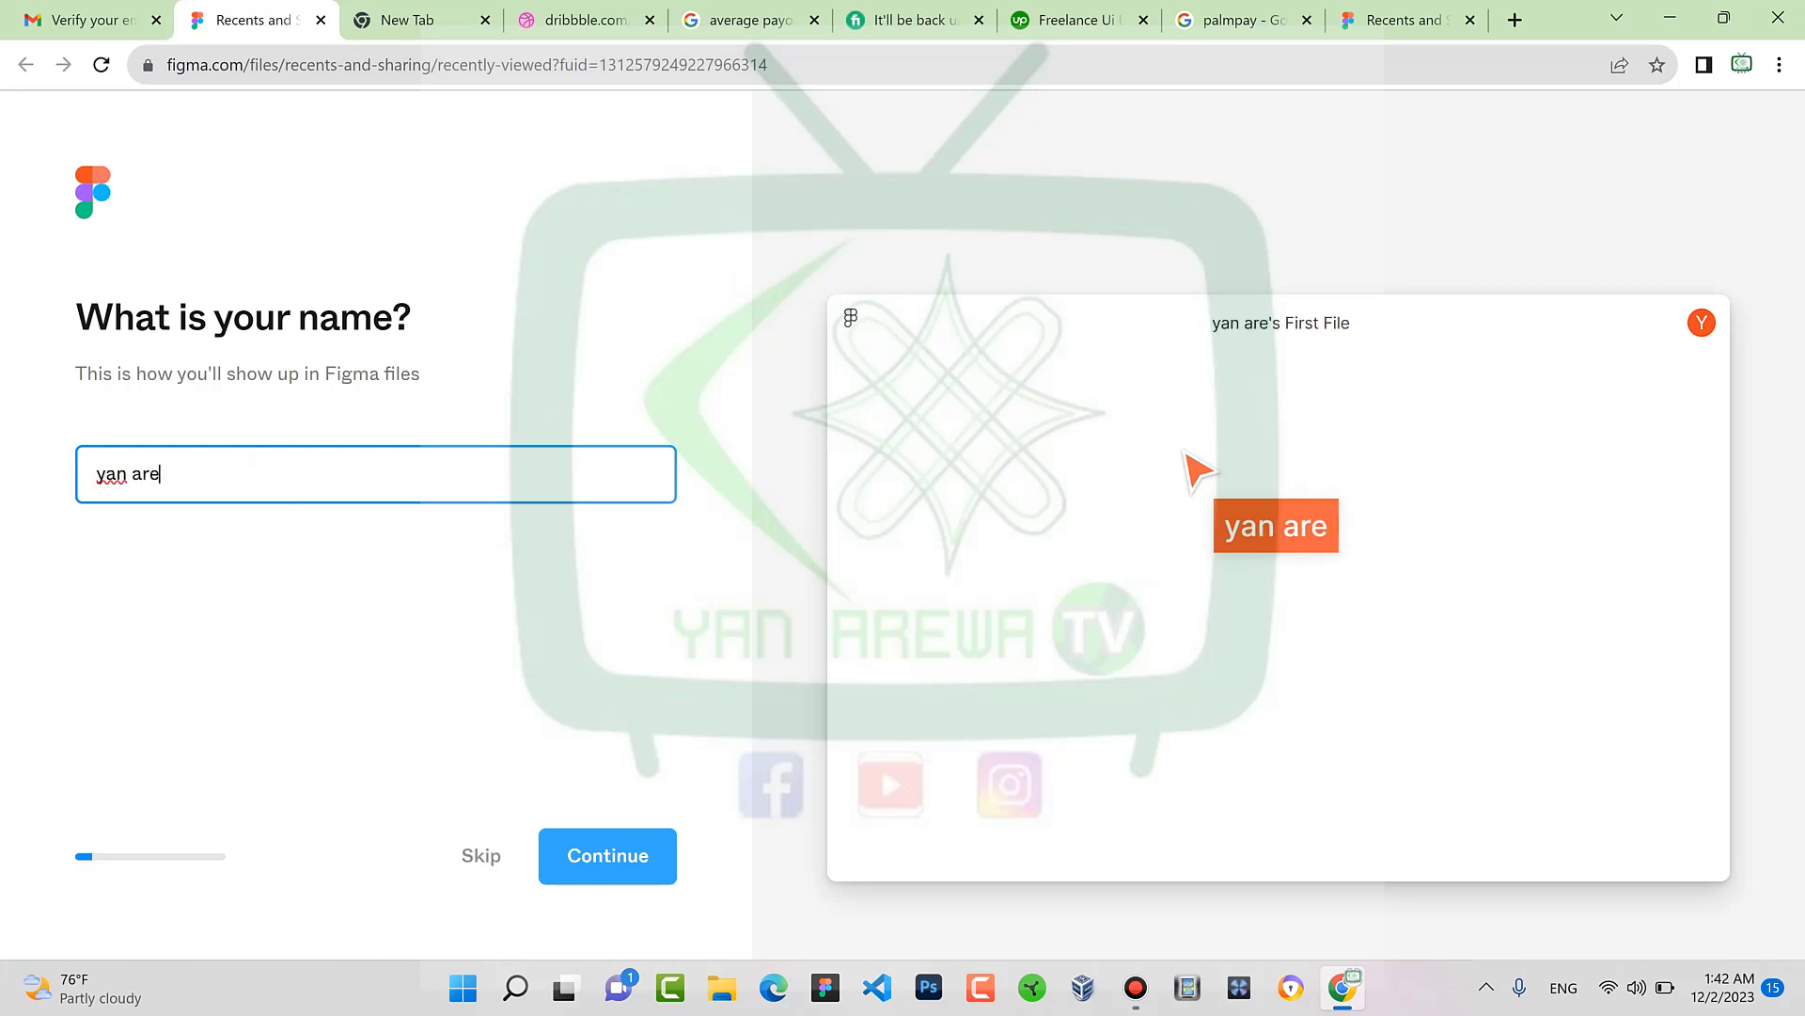
{"action": "type", "text": "aw"}
{"action": "key", "text": "BackSpace"}
{"action": "key", "text": "BackSpace"}
{"action": "type", "text": "wa tv"}
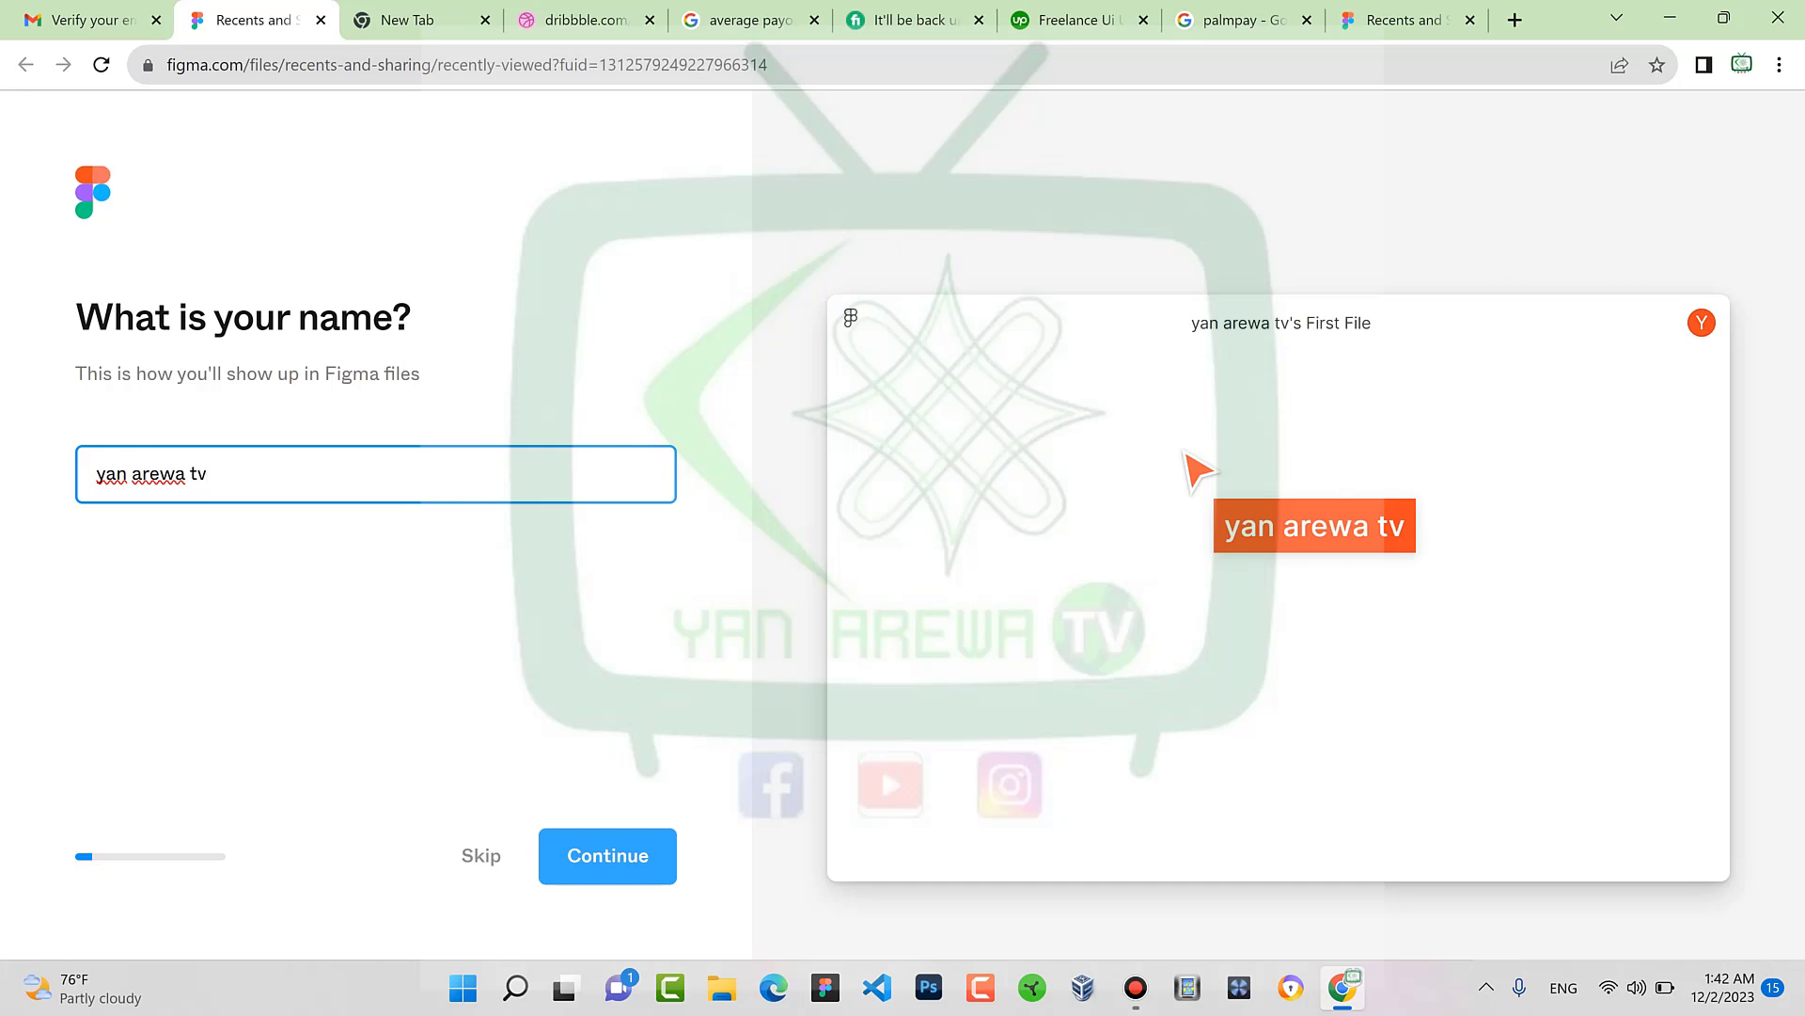
{"action": "key", "text": "Return"}
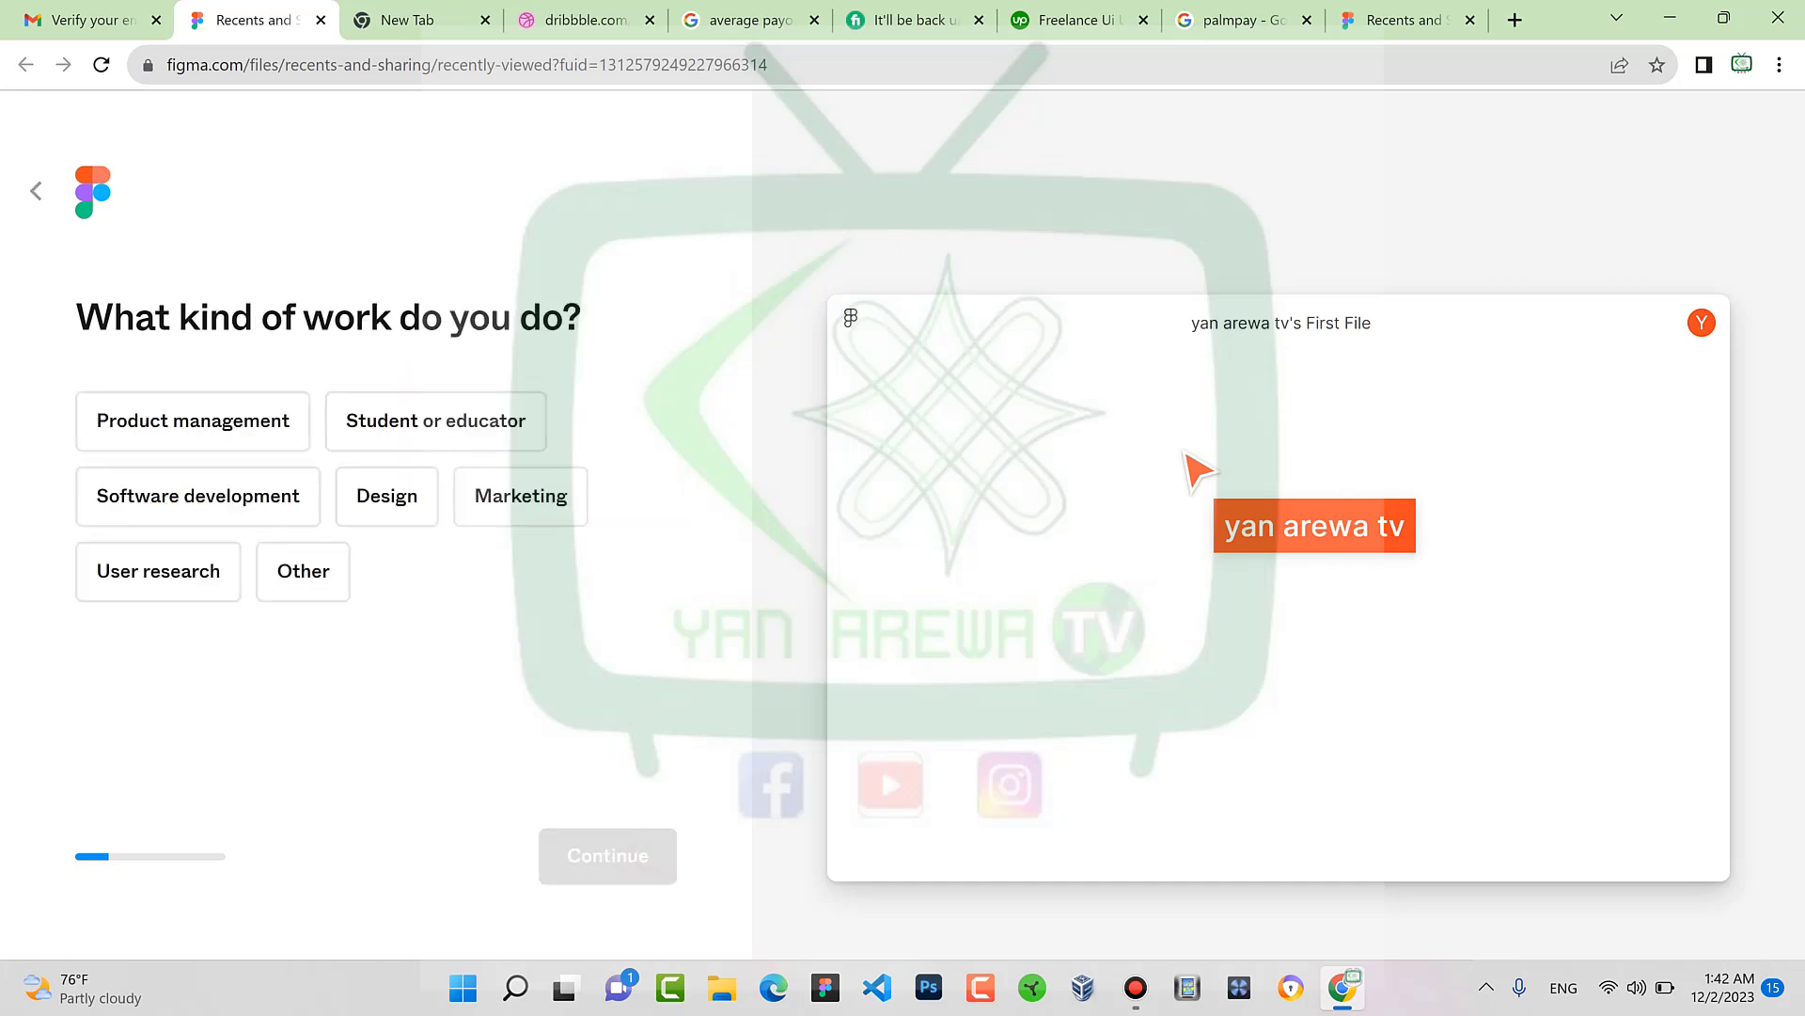
Choose Design as the kind of work, then Founder and Freelancer as roles.
{"action": "left_click", "coordinate": [369, 507]}
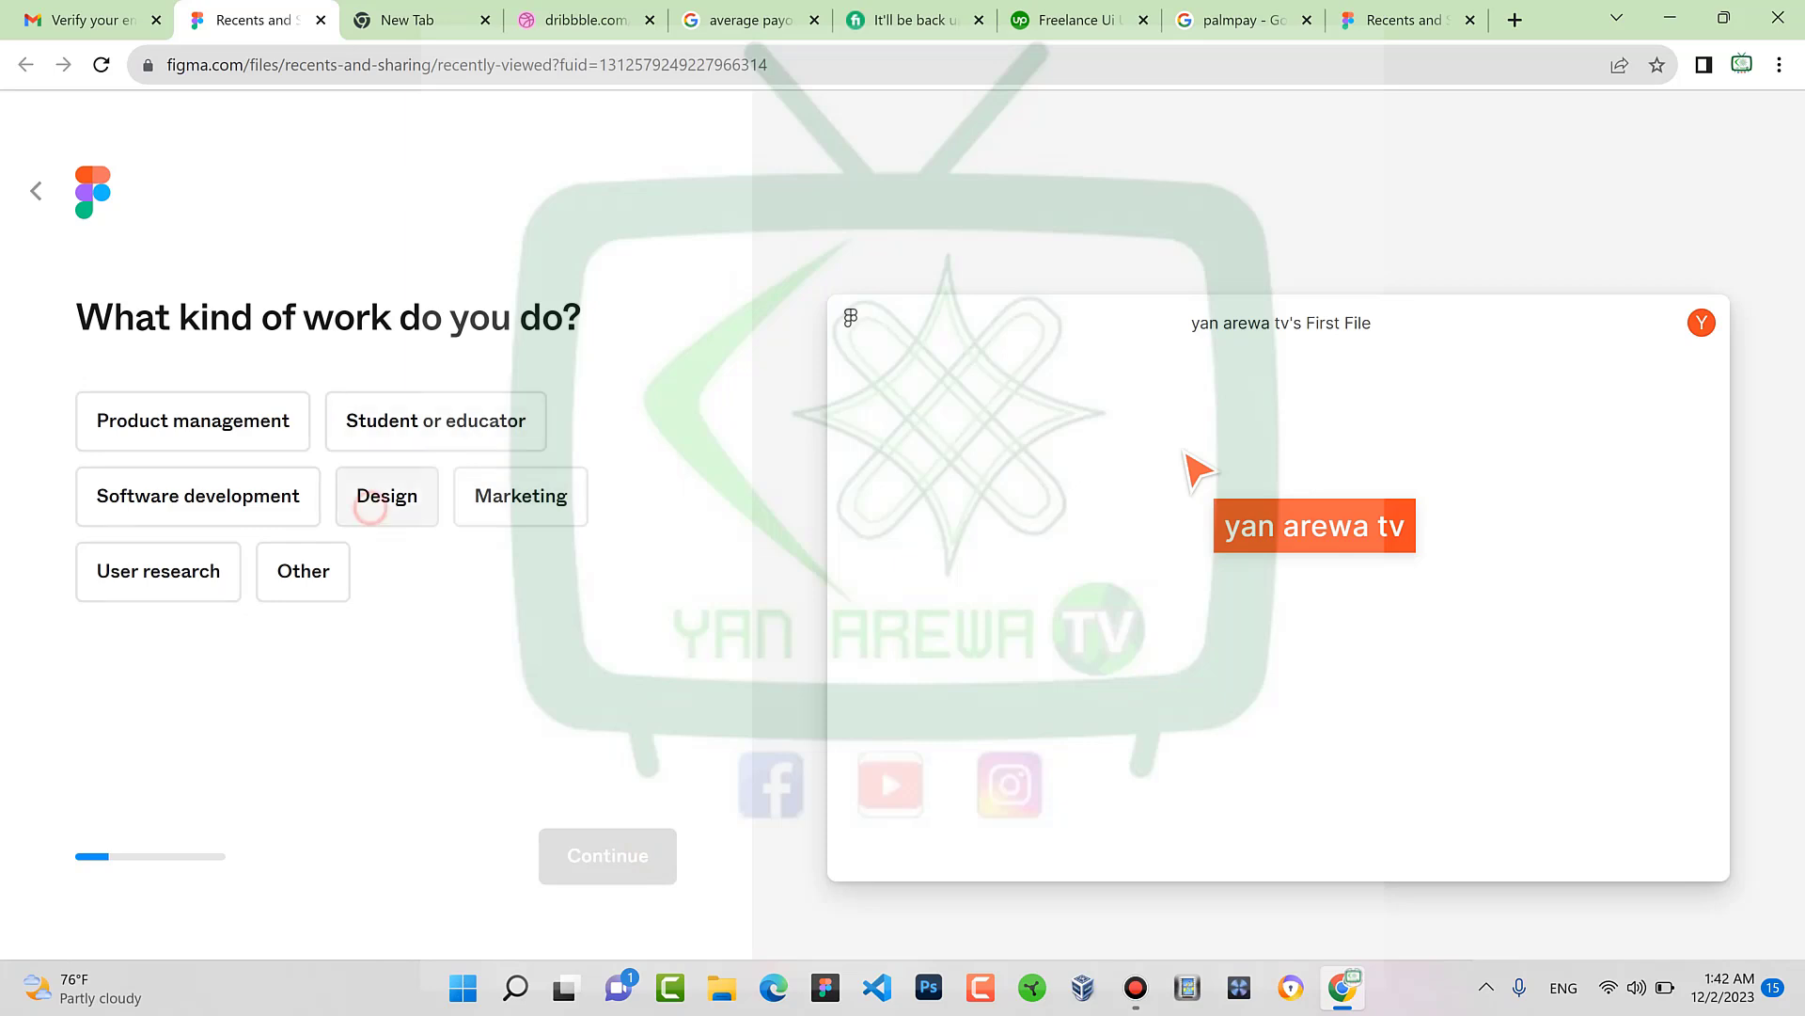
{"action": "left_click", "coordinate": [608, 854]}
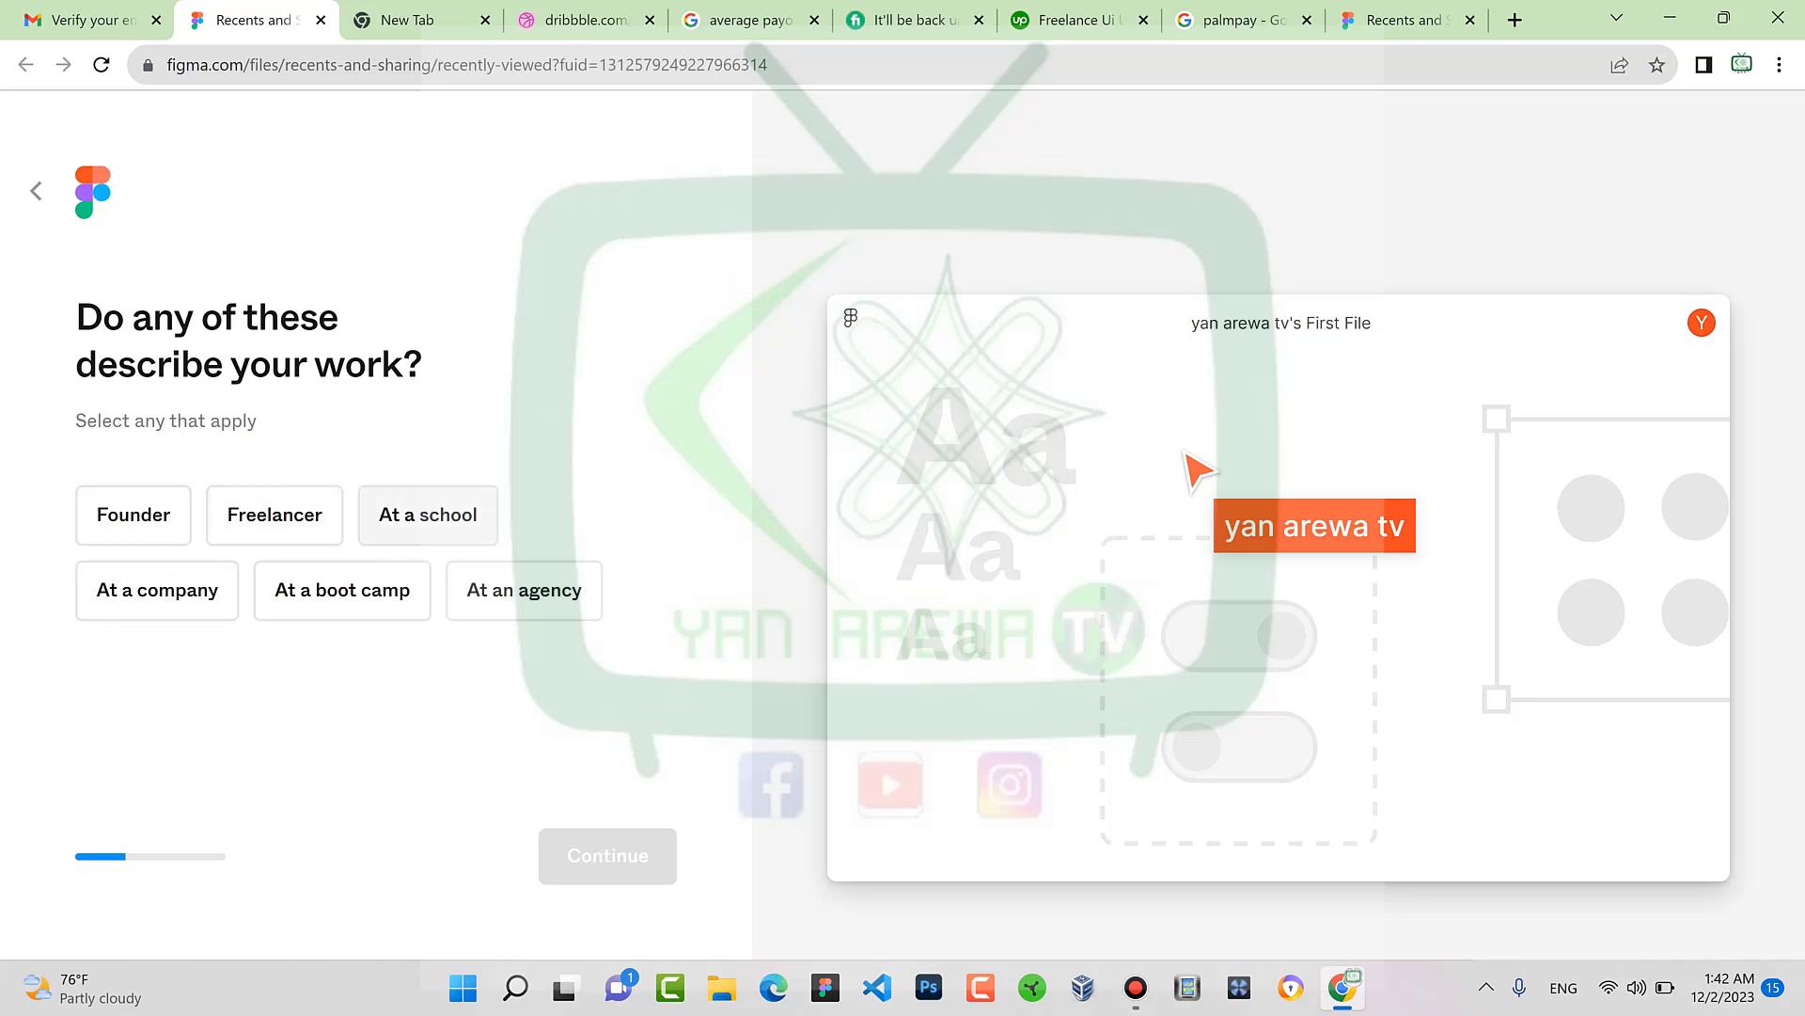
{"action": "left_click", "coordinate": [134, 514]}
{"action": "left_click", "coordinate": [246, 519]}
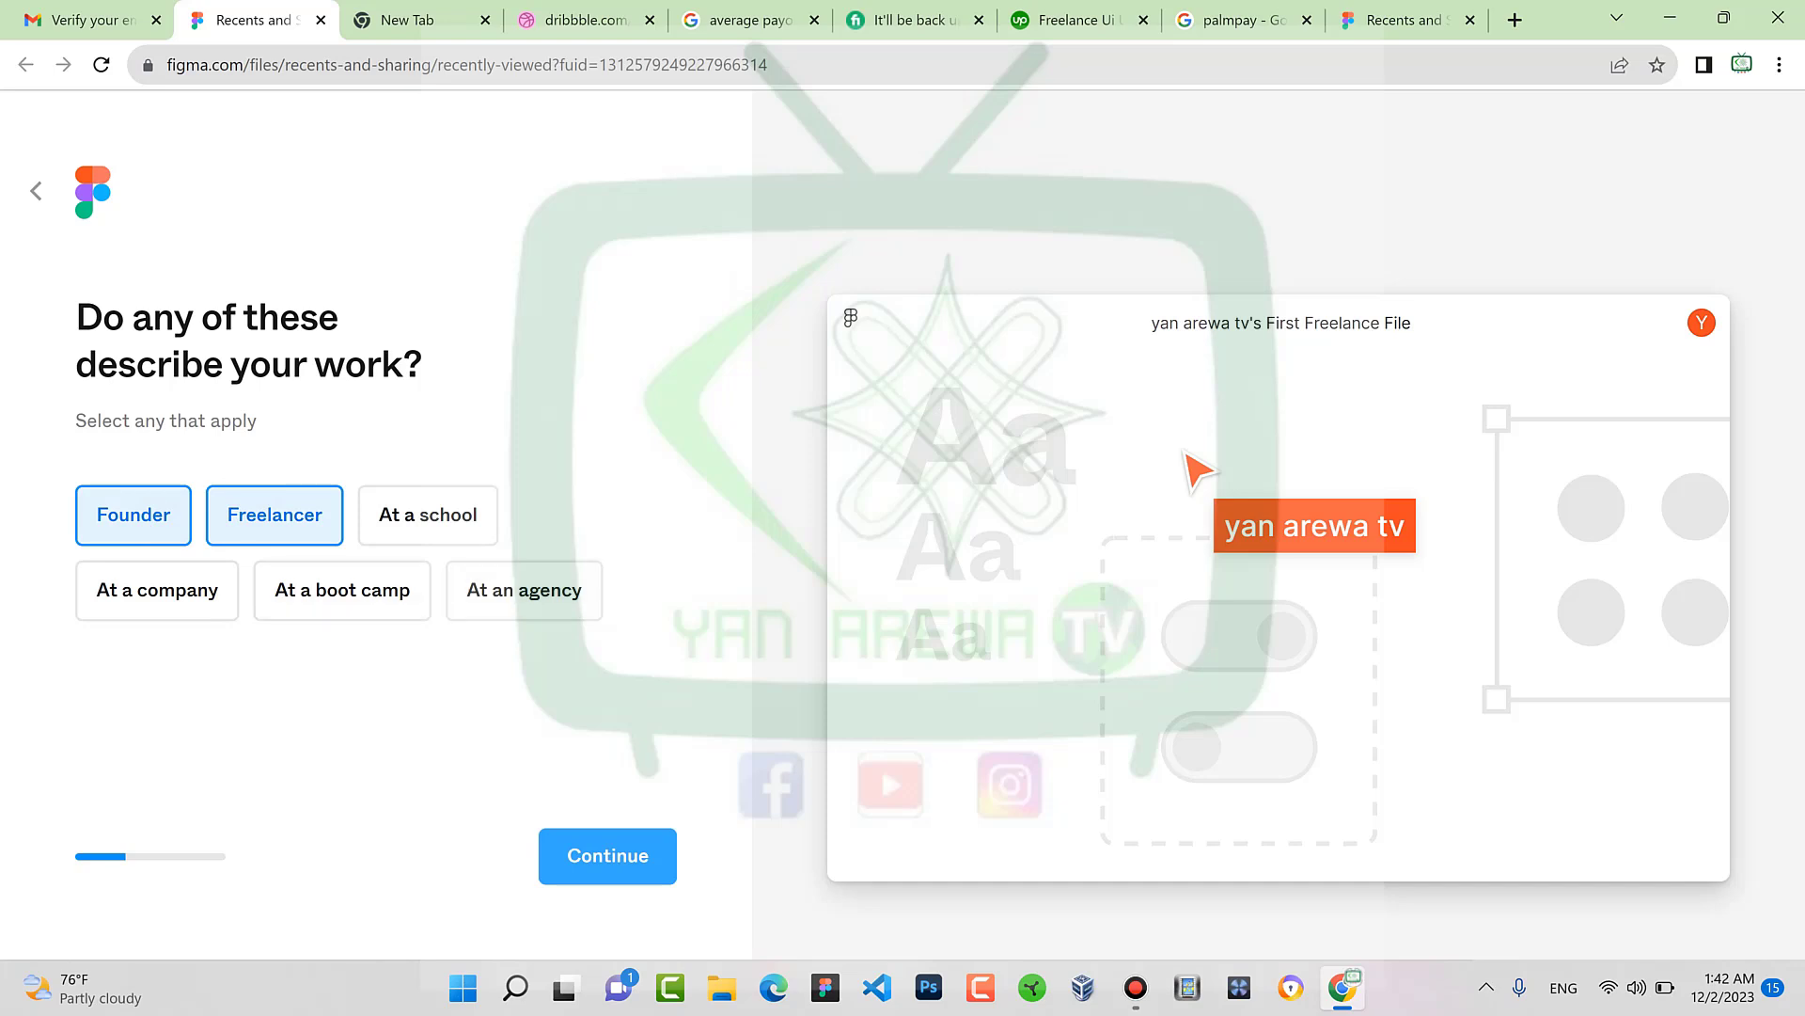
{"action": "left_click", "coordinate": [607, 854]}
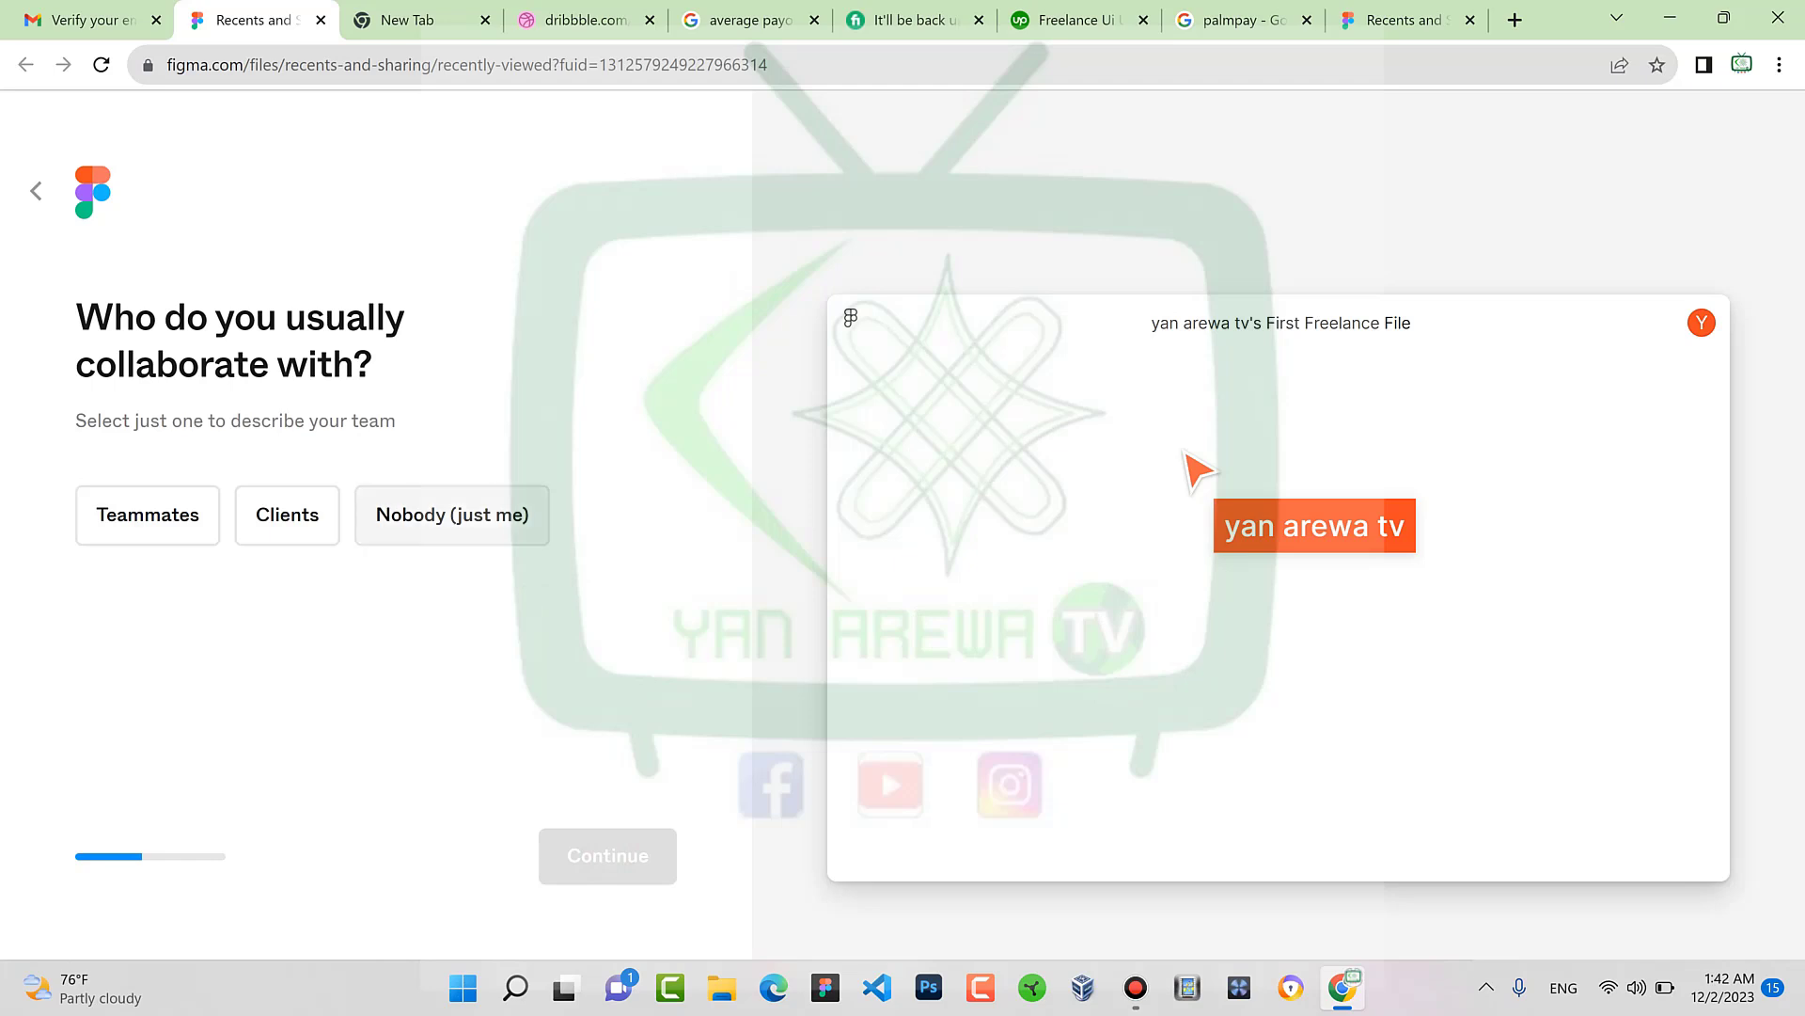
Answer that nobody else collaborates and skip inviting collaborators.
{"action": "left_click", "coordinate": [414, 517]}
{"action": "left_click", "coordinate": [607, 854]}
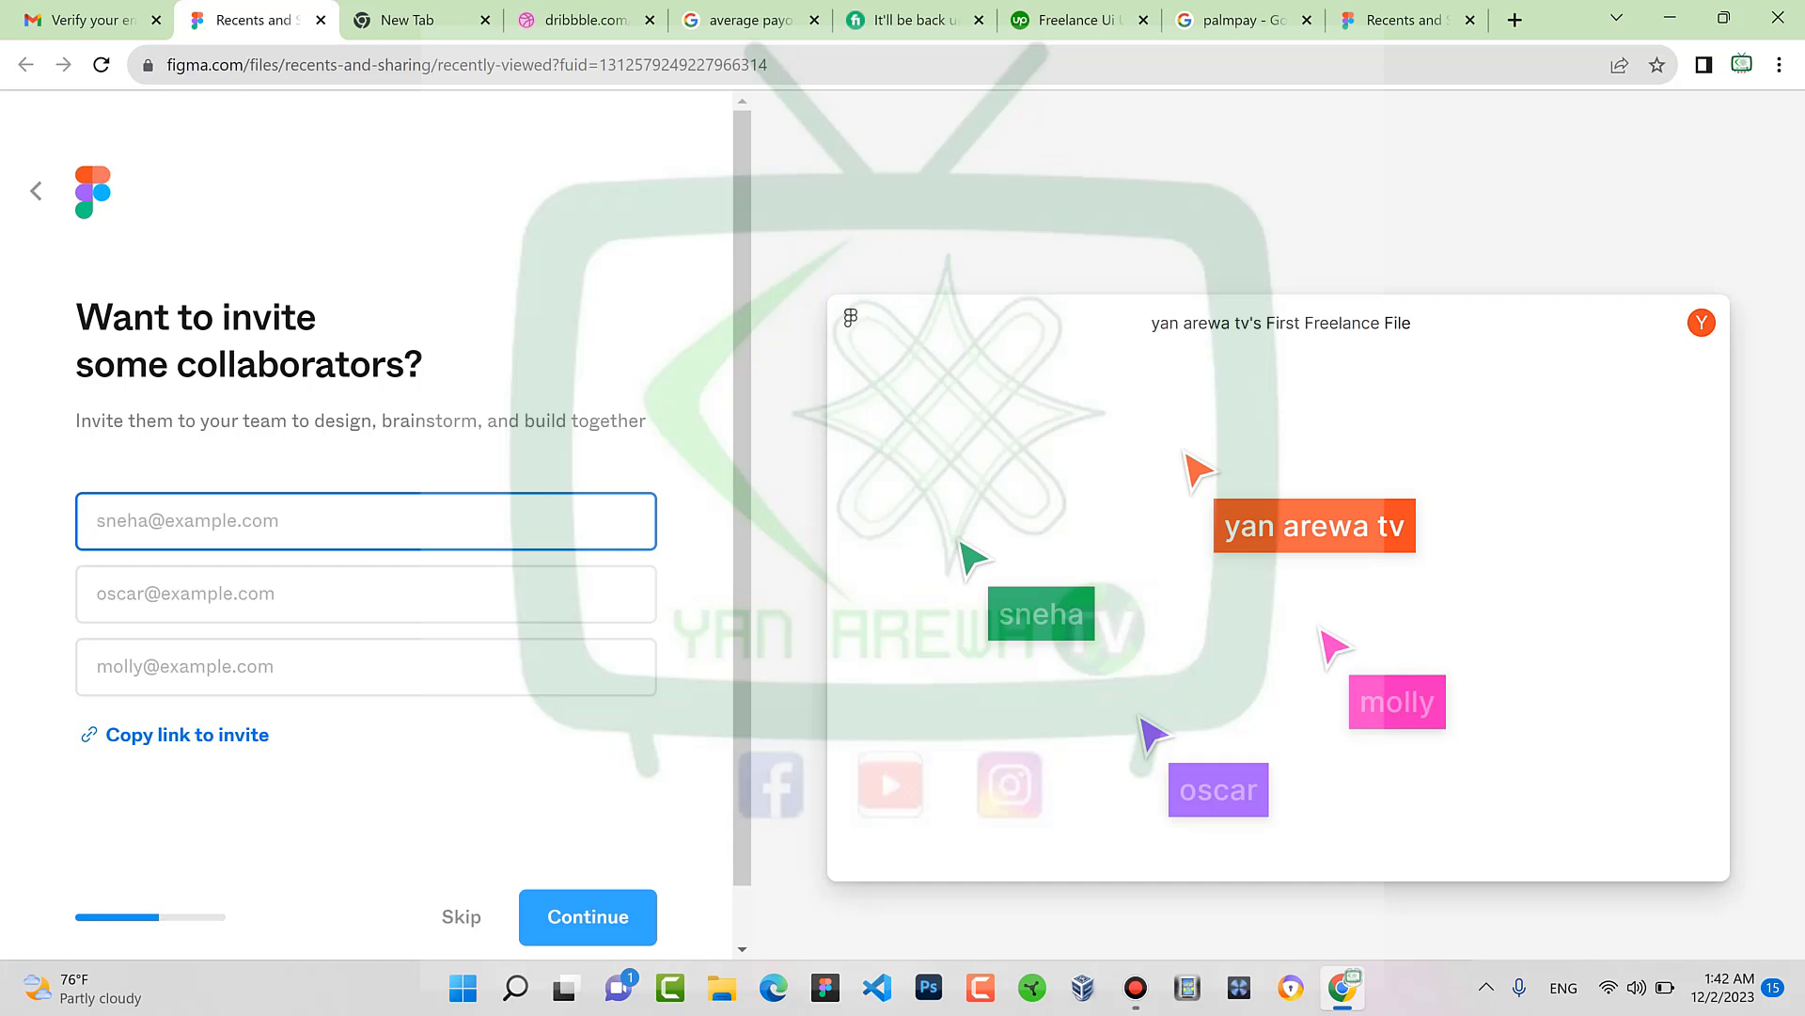
{"action": "left_click", "coordinate": [462, 915]}
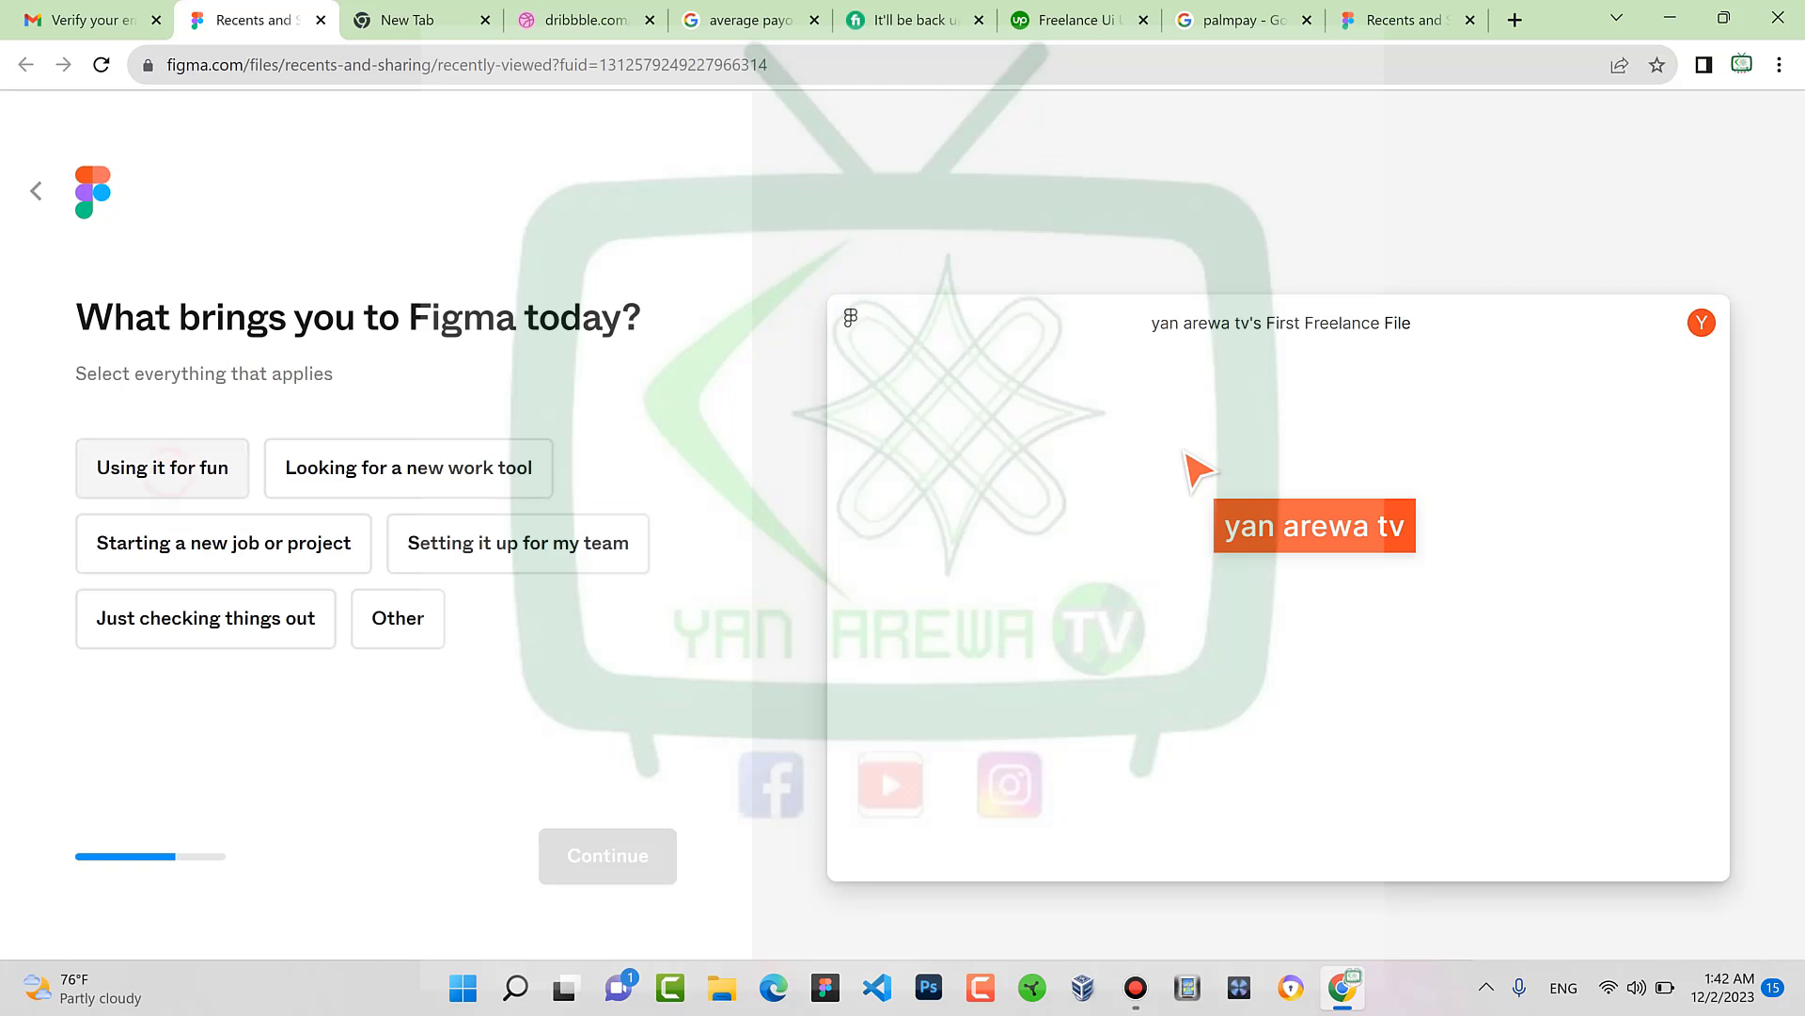
Tick five reasons for using Figma, from 'Using it for fun' to 'Setting it up for my team'.
{"action": "left_click", "coordinate": [165, 468]}
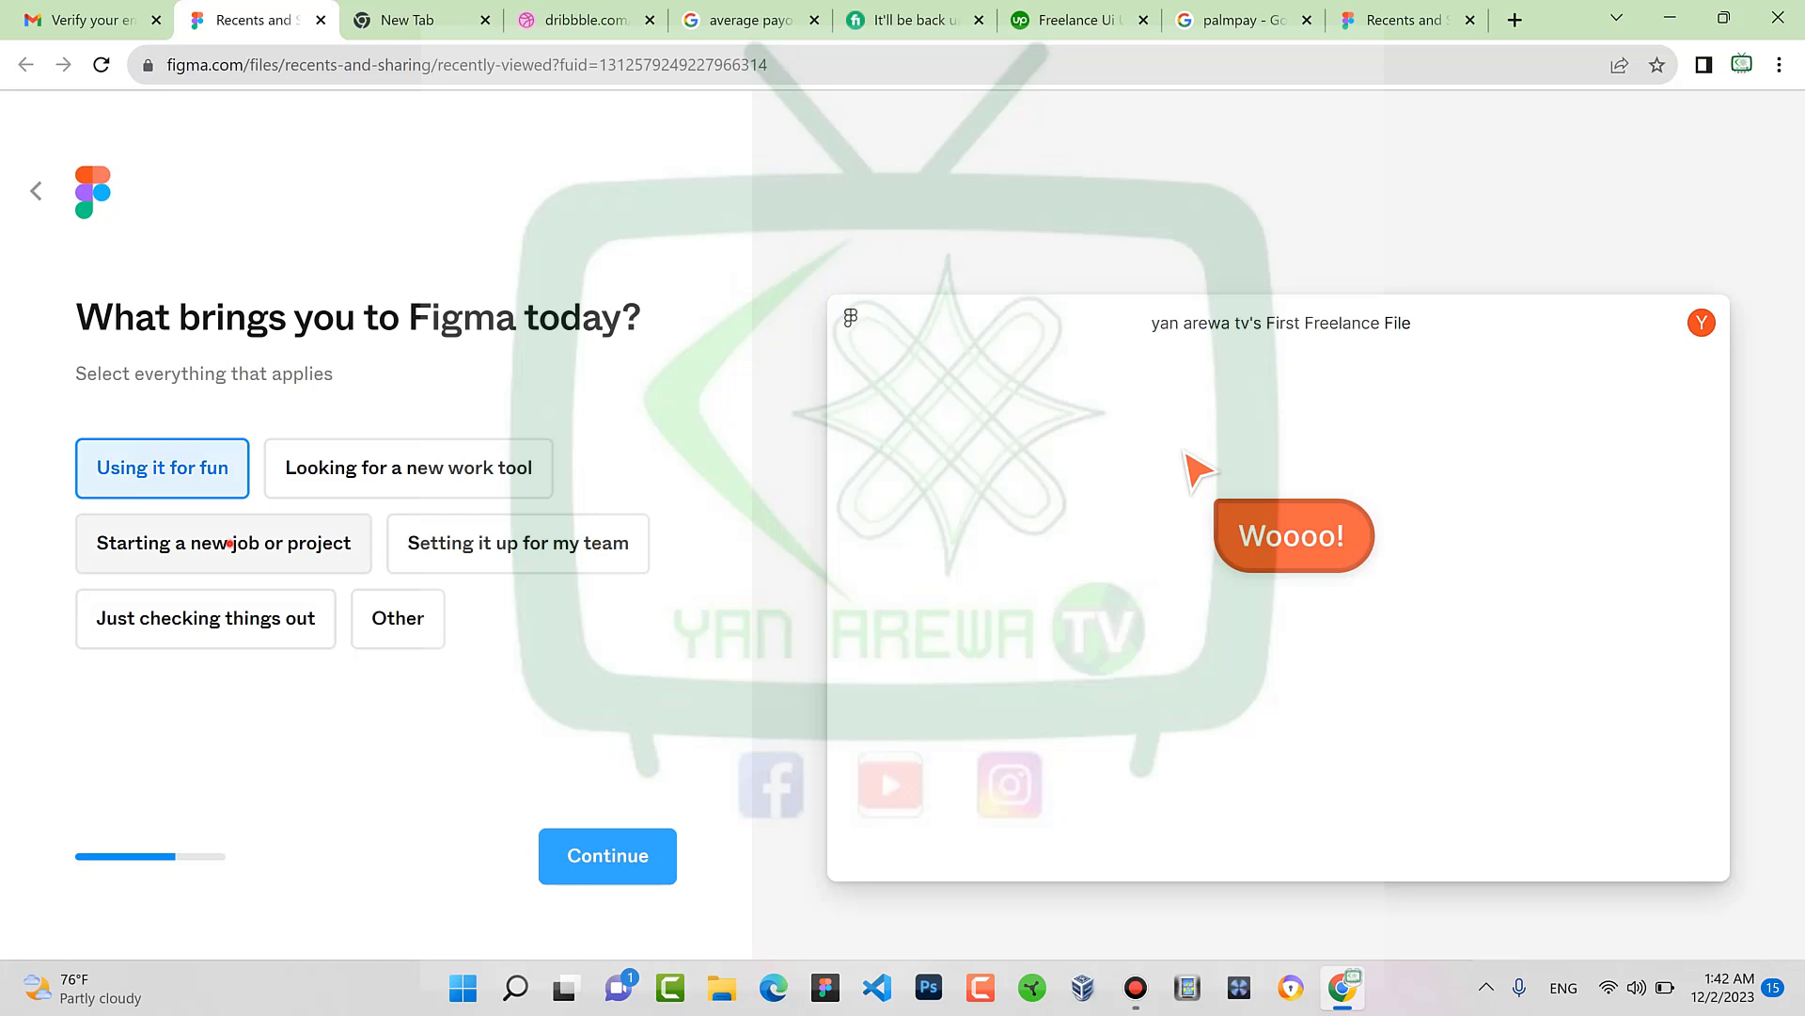
{"action": "left_click", "coordinate": [229, 543]}
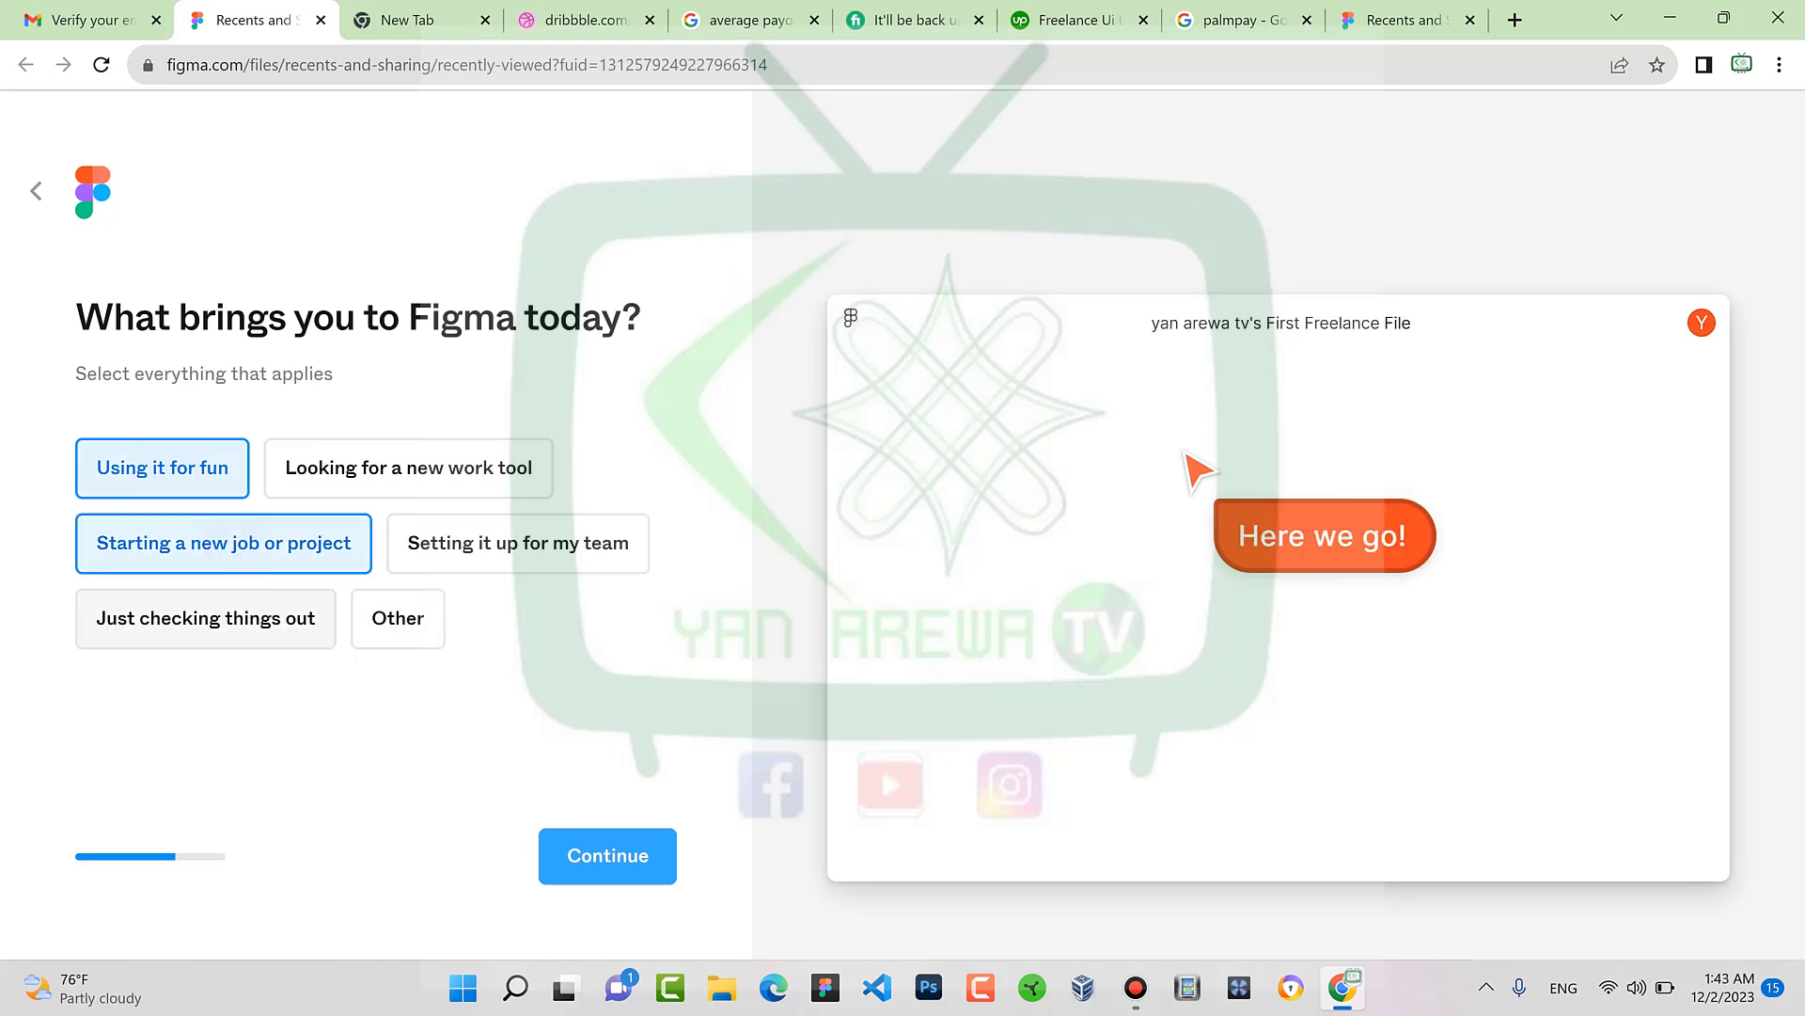
{"action": "left_click", "coordinate": [160, 620]}
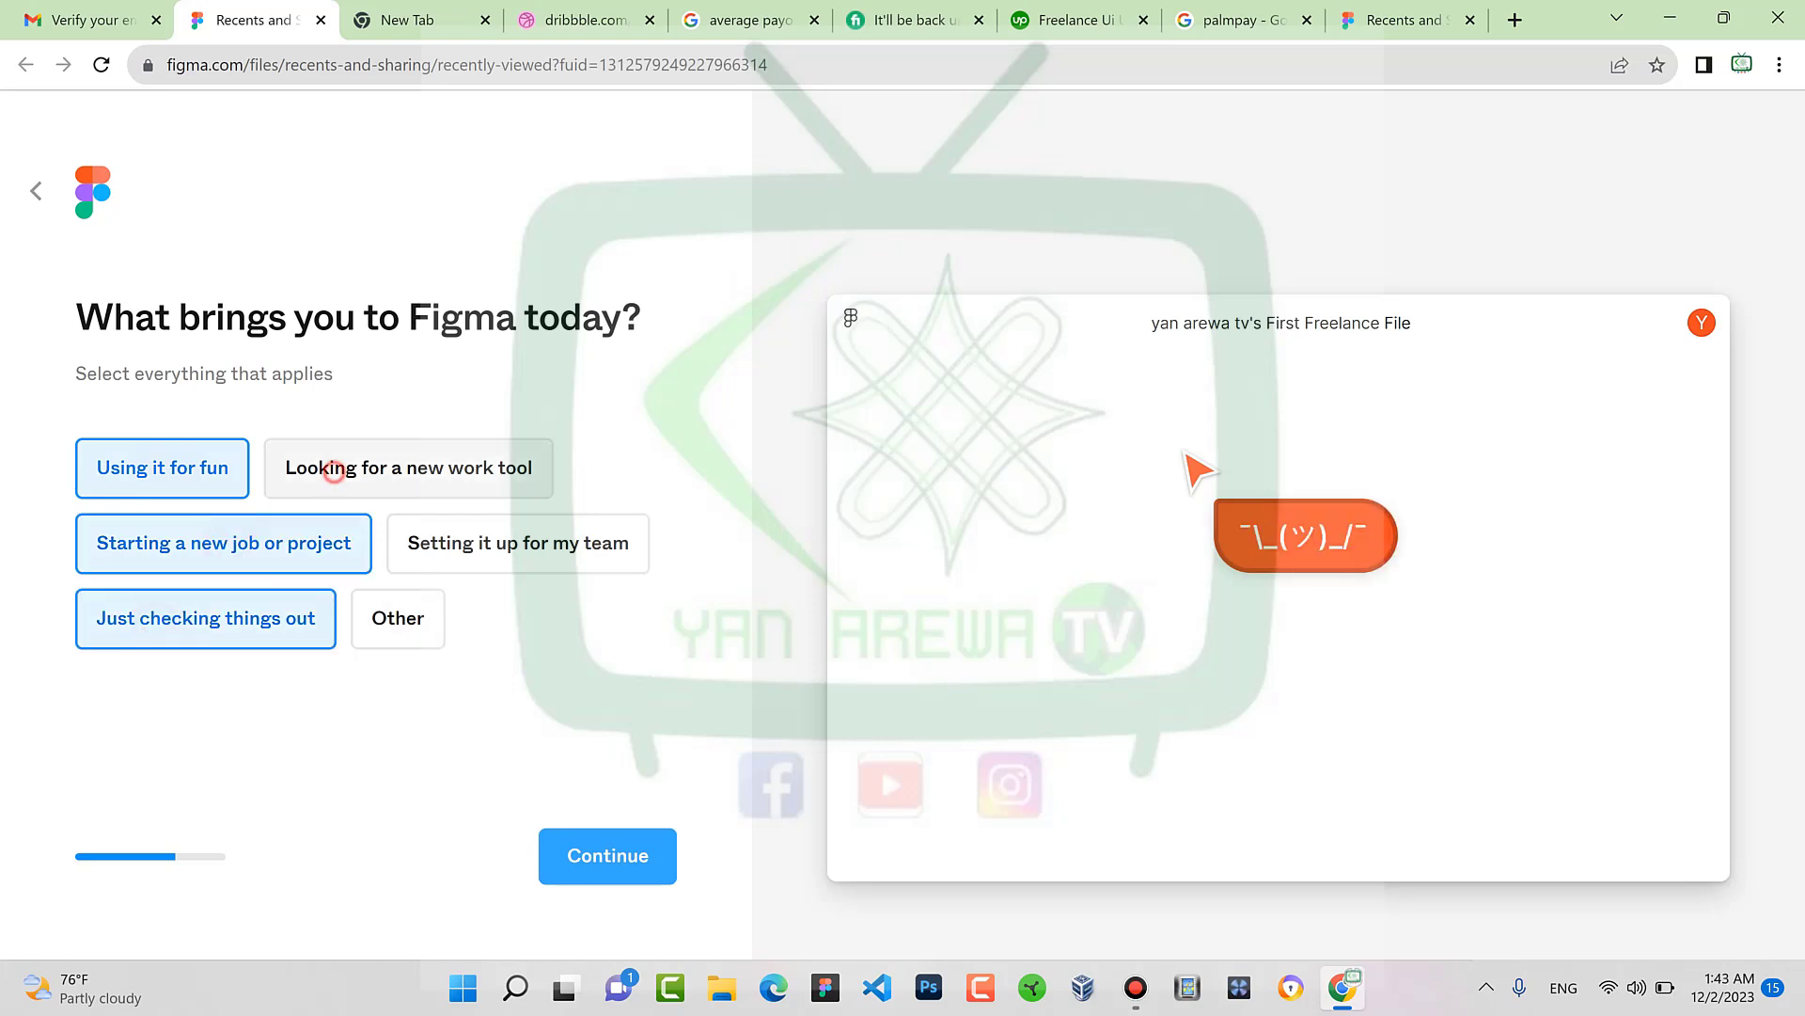
{"action": "left_click", "coordinate": [331, 467]}
{"action": "left_click", "coordinate": [470, 534]}
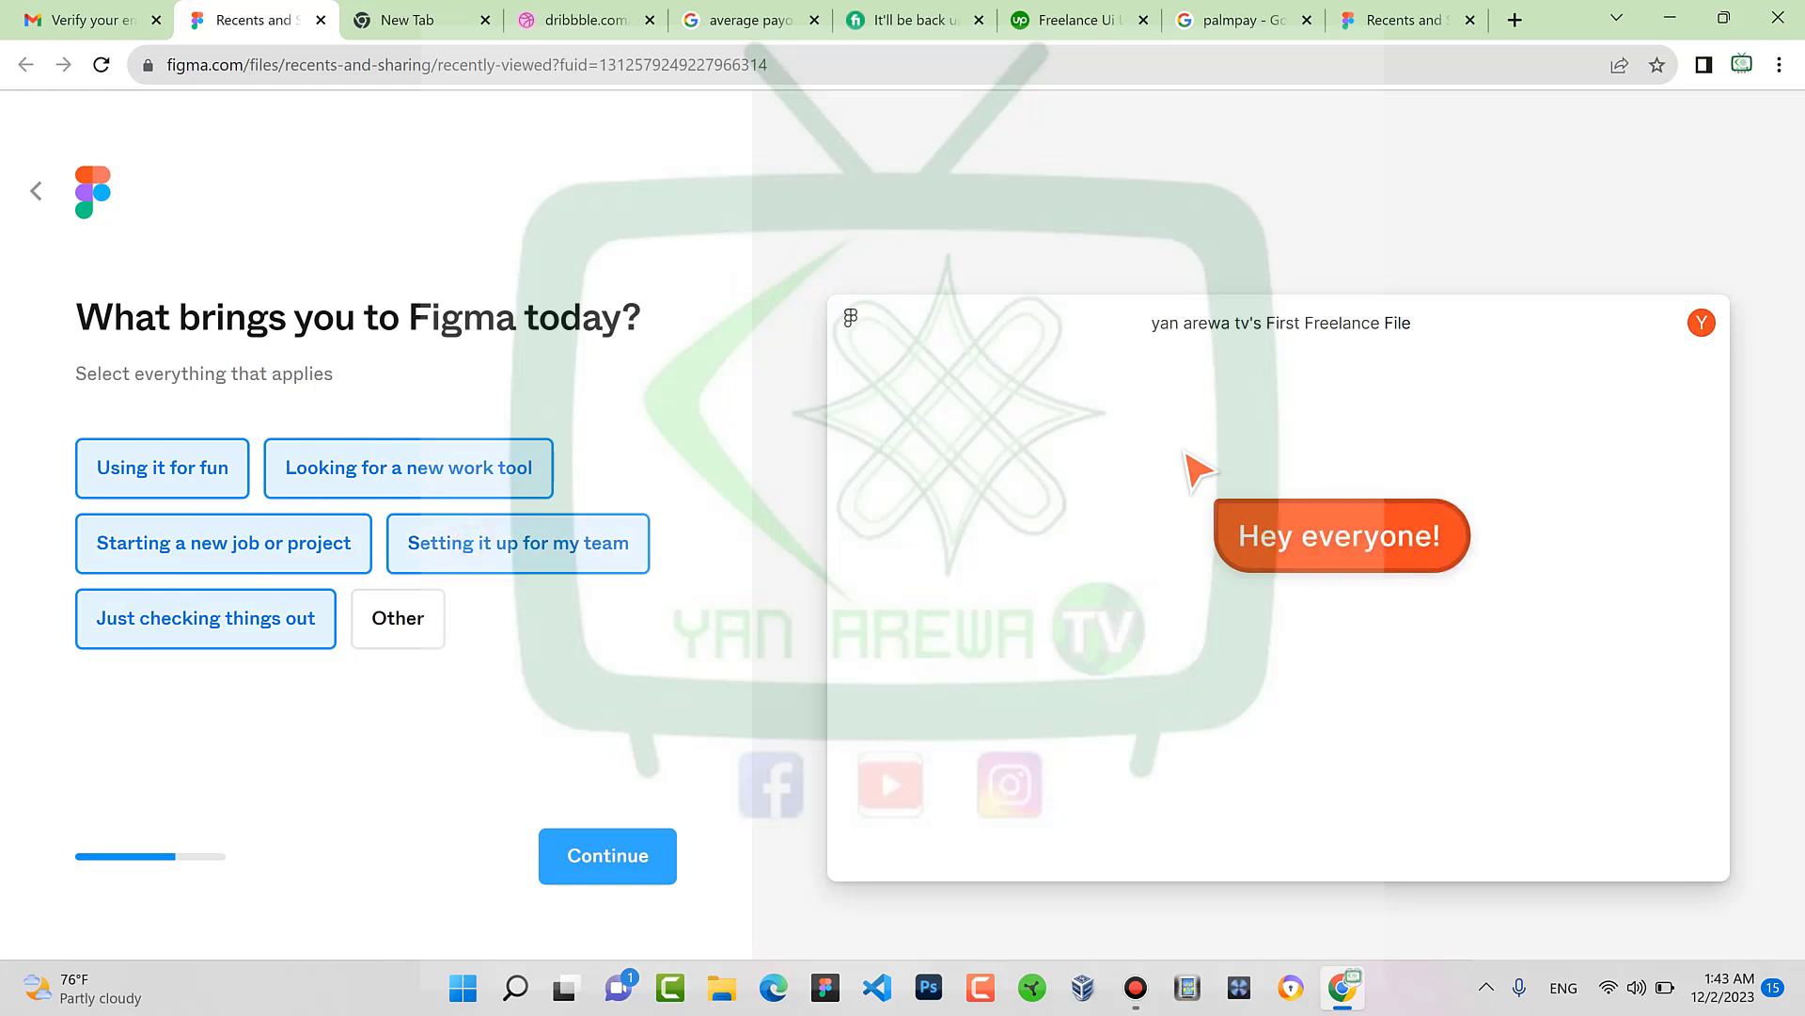
{"action": "left_click", "coordinate": [607, 855]}
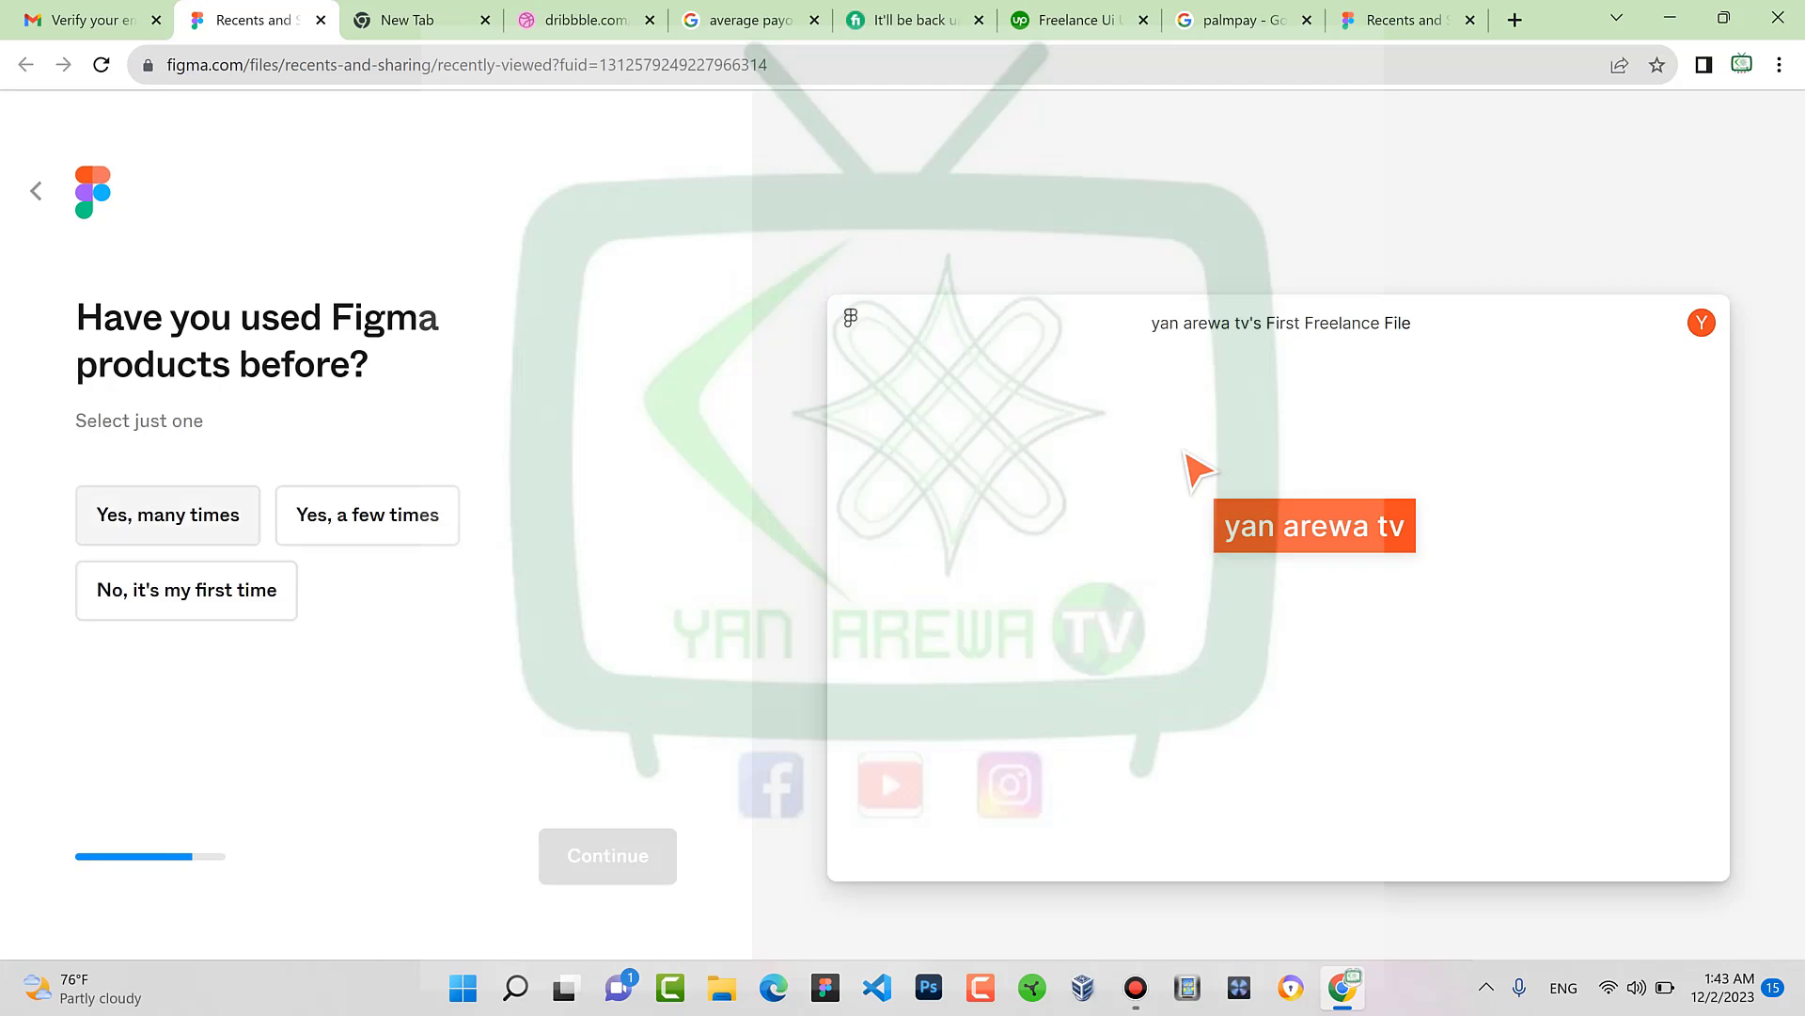
Answer 'used many times', pick the free Starter plan, and start by designing in Figma.
{"action": "left_click", "coordinate": [160, 515]}
{"action": "left_click", "coordinate": [607, 854]}
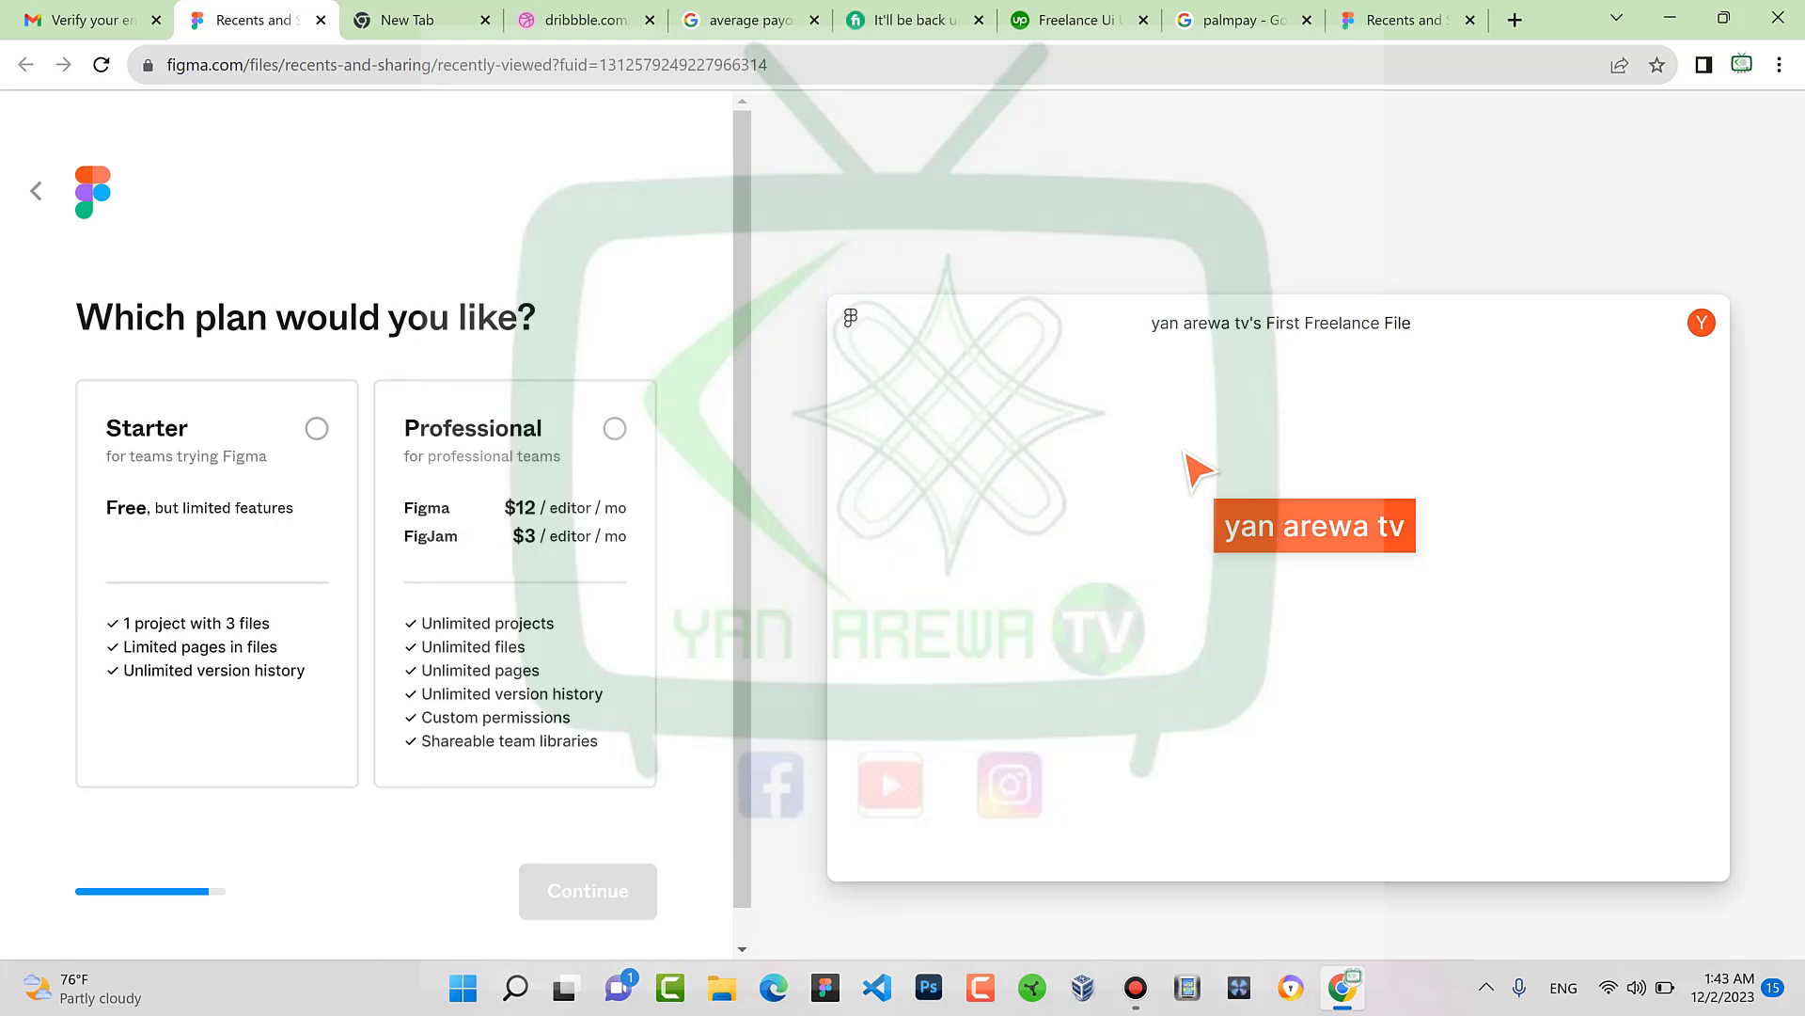
{"action": "left_click", "coordinate": [317, 428]}
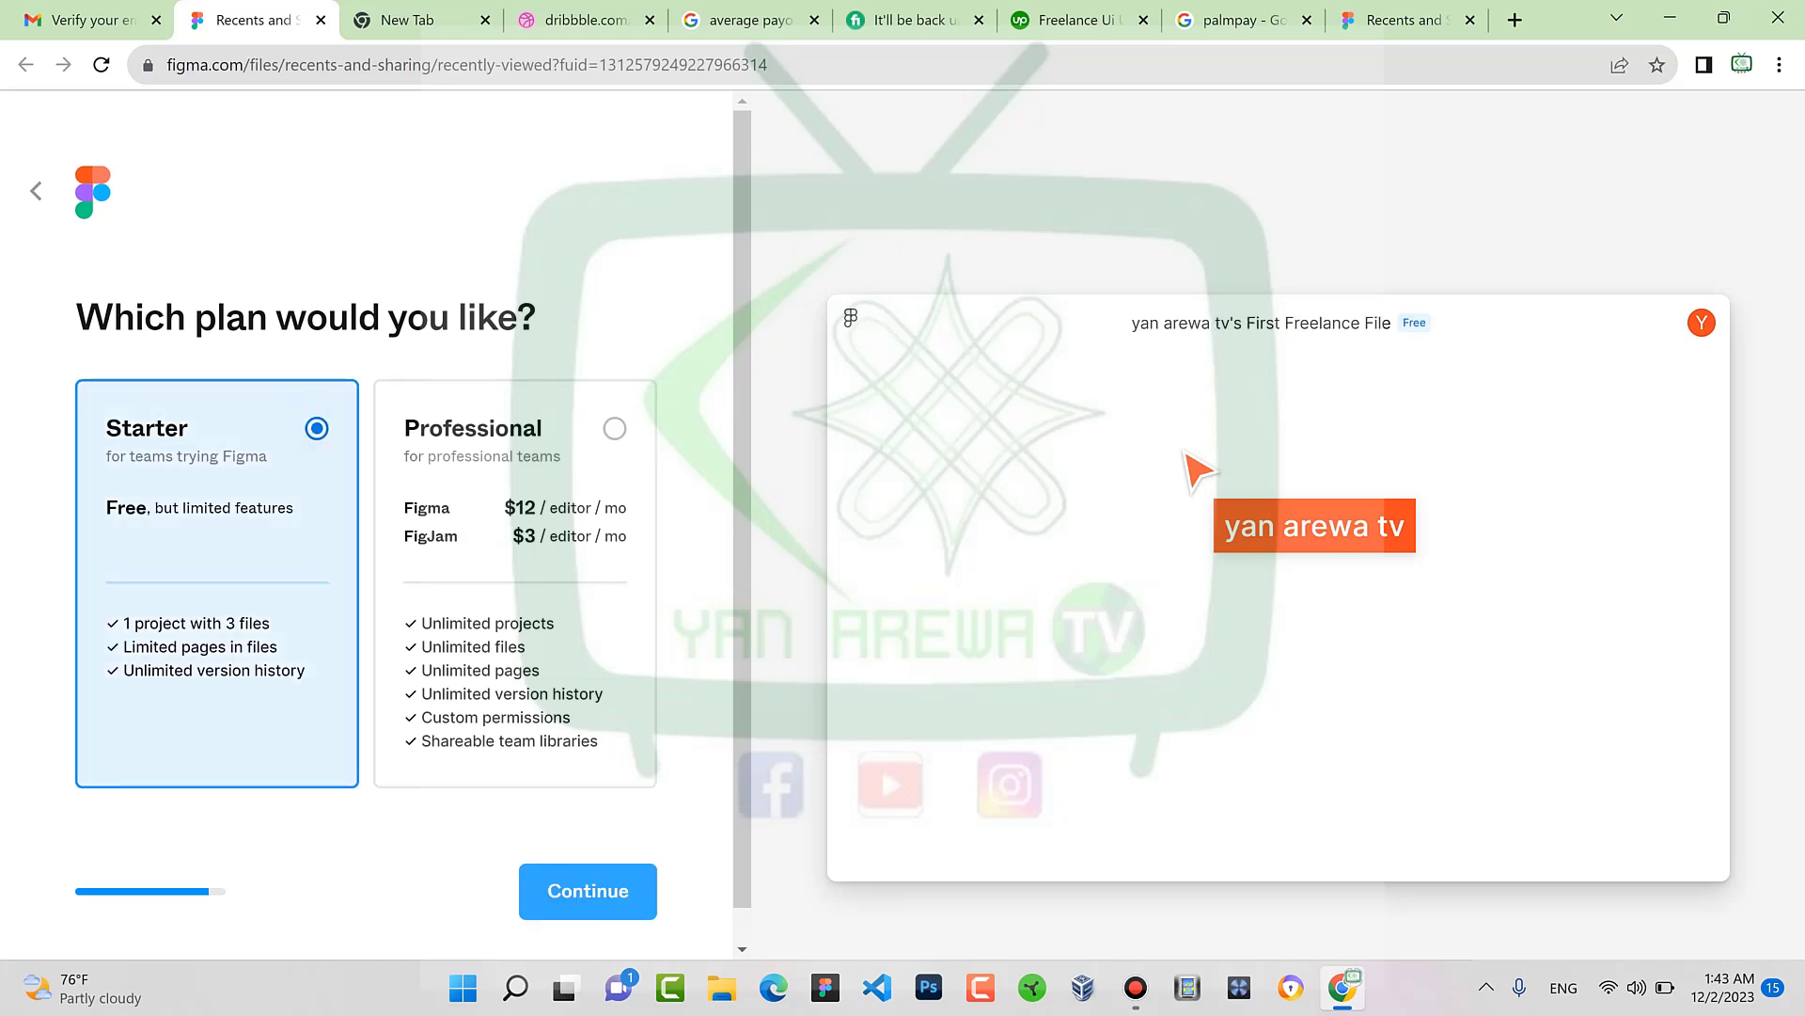
{"action": "left_click", "coordinate": [597, 890]}
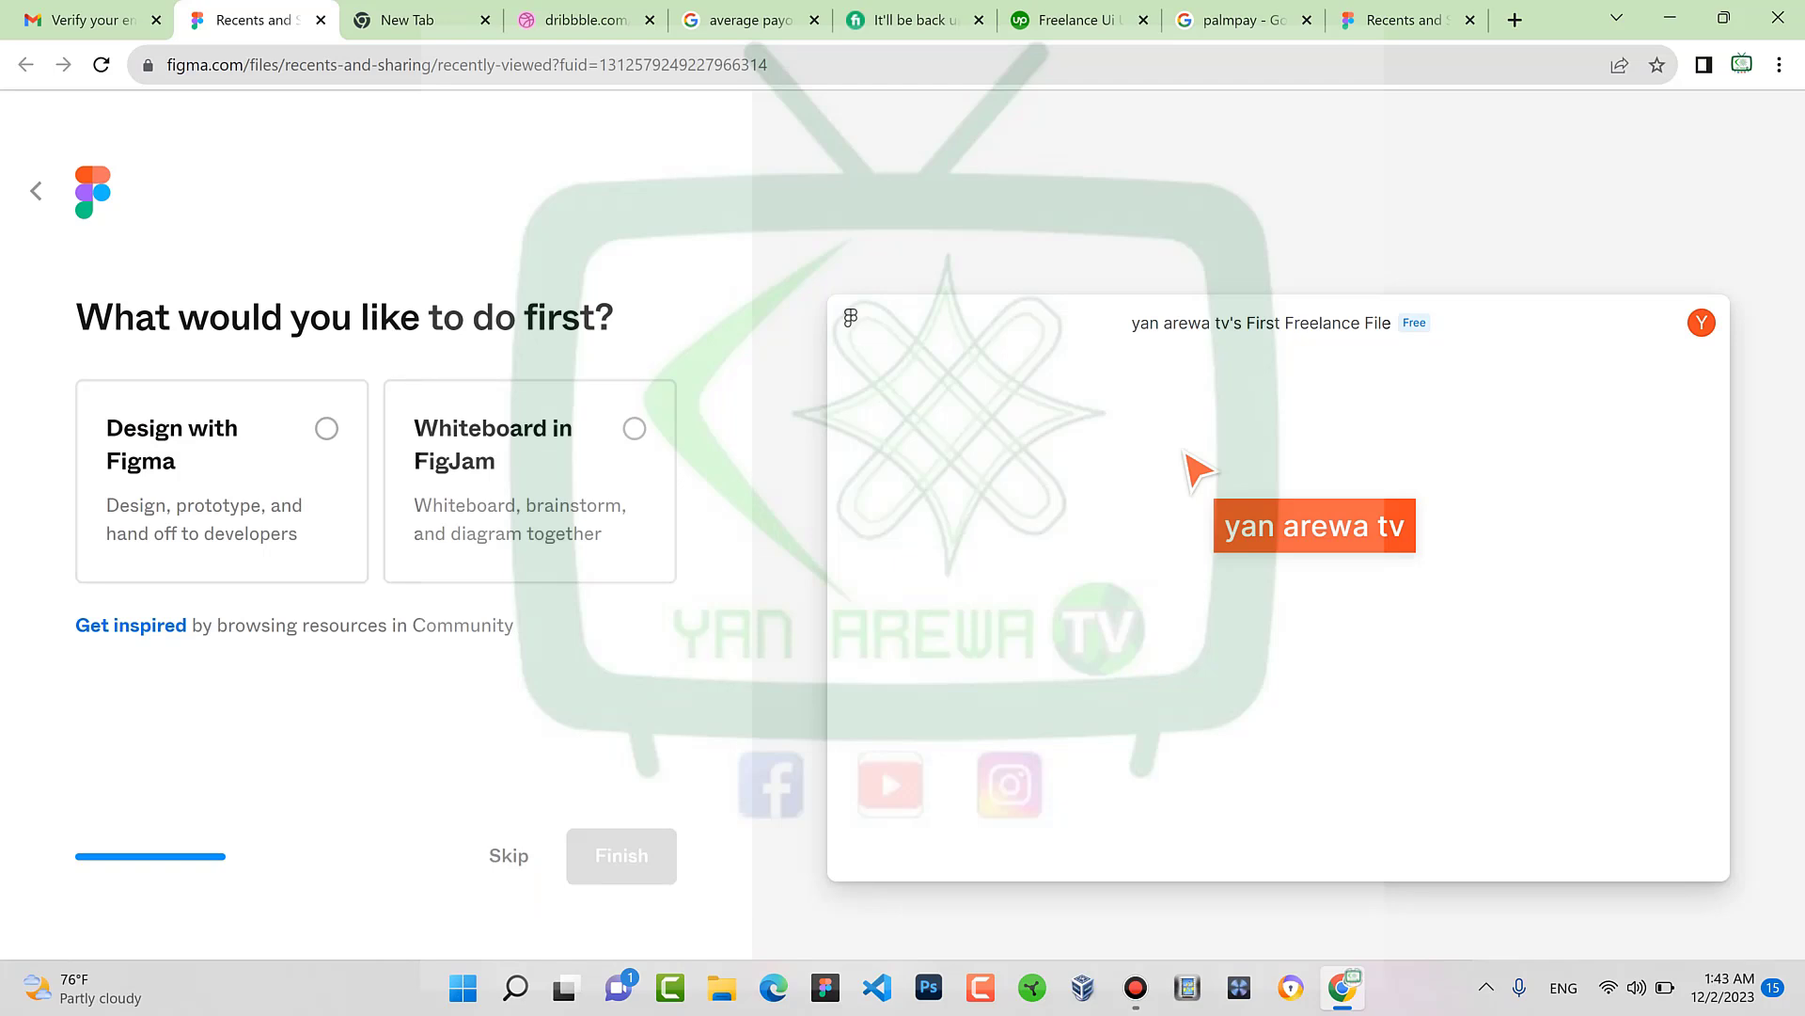
{"action": "left_click", "coordinate": [326, 427]}
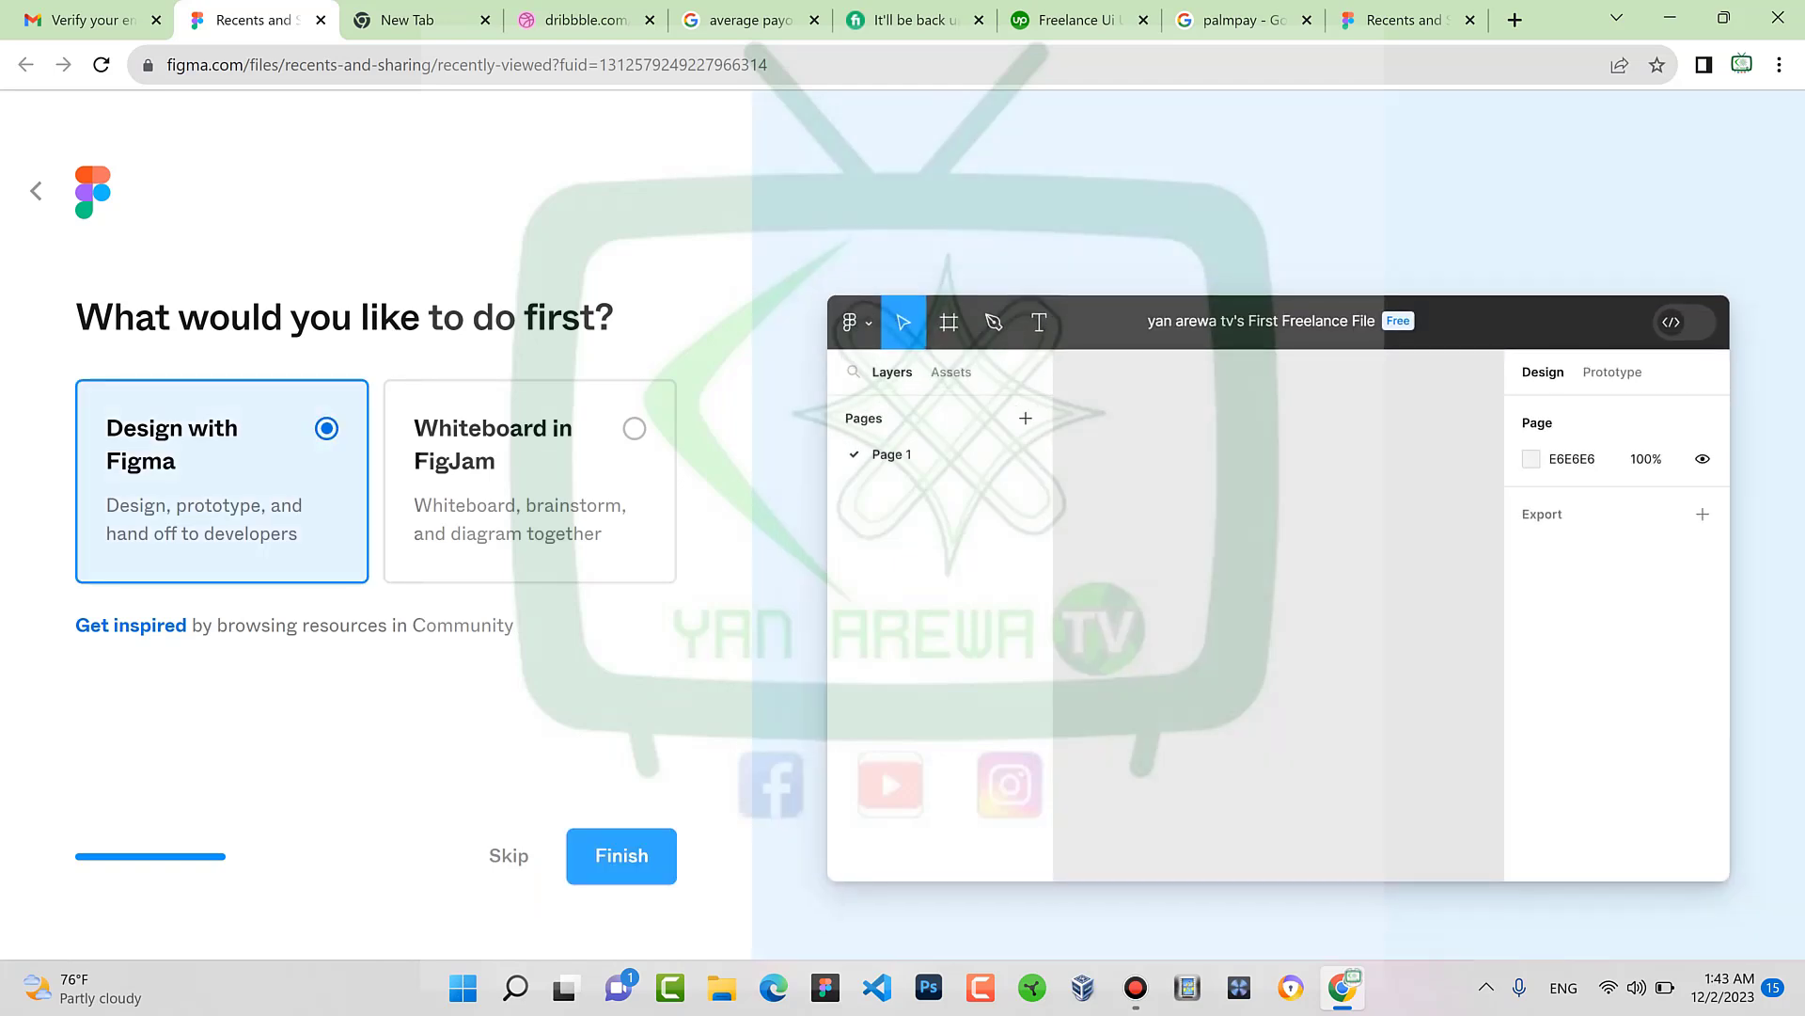
{"action": "left_click", "coordinate": [622, 856]}
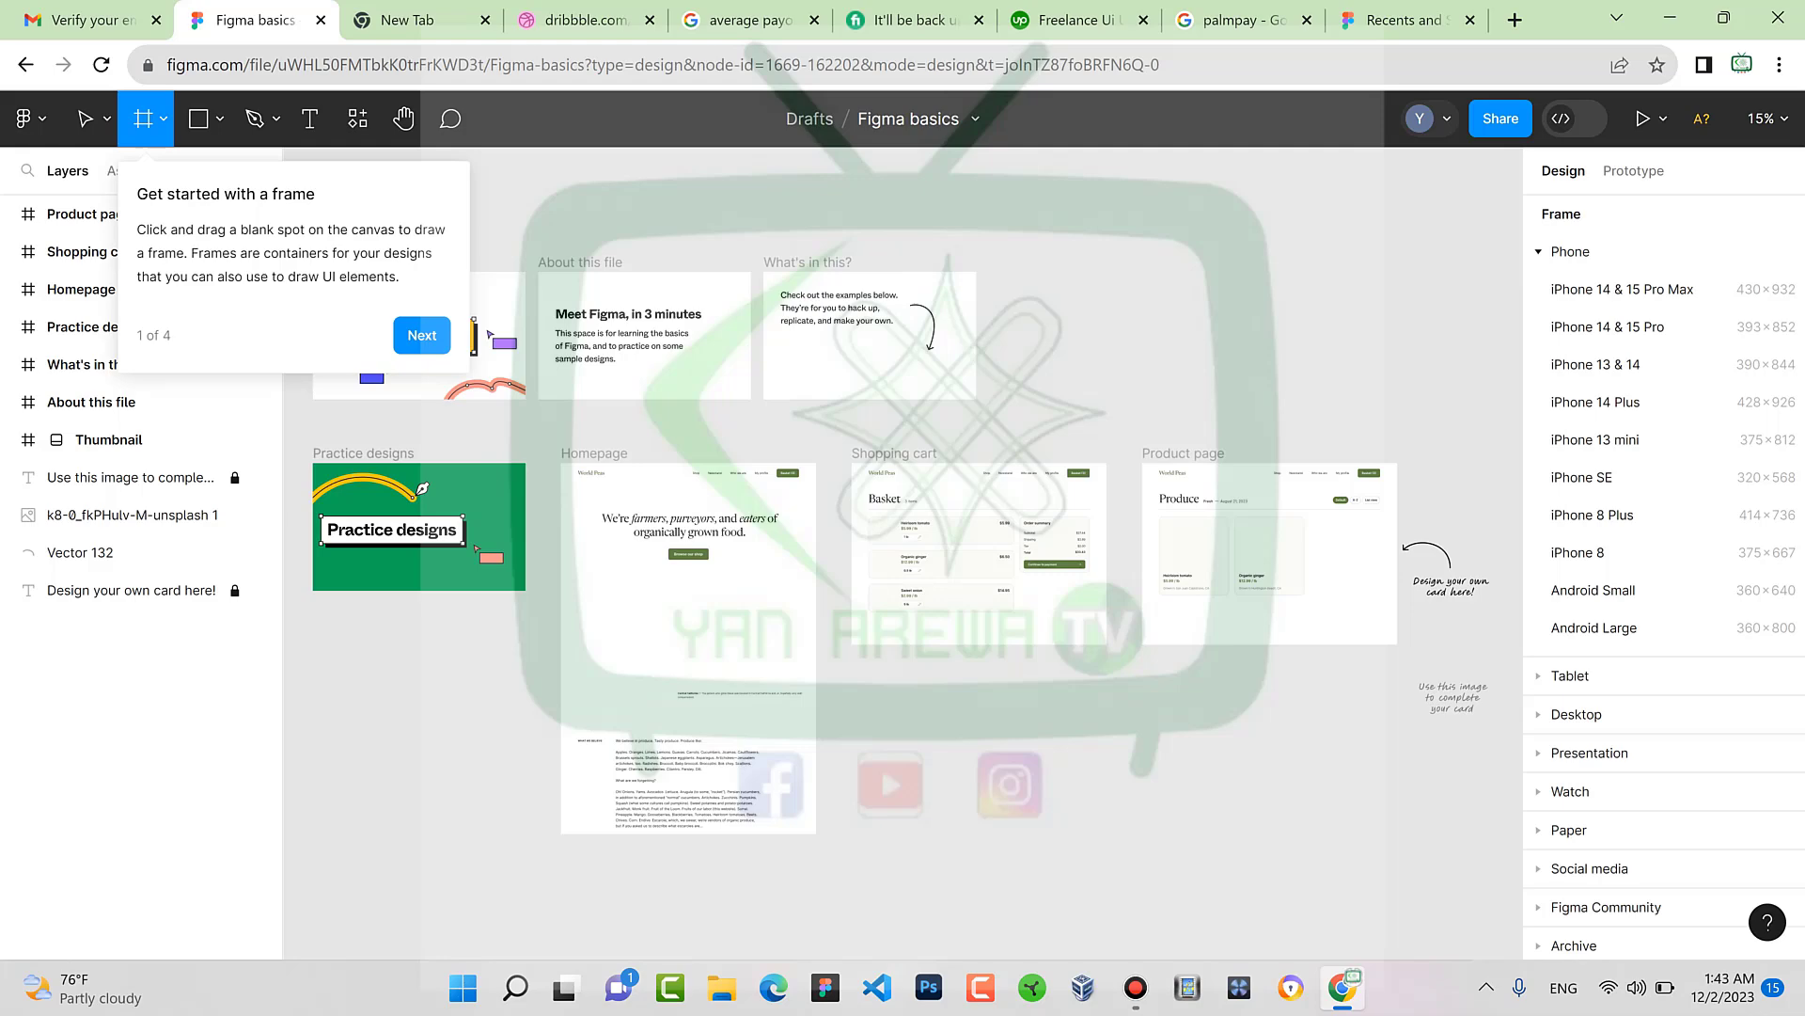
Dismiss the Figma basics walkthrough tips and go back to the draft files.
{"action": "left_click", "coordinate": [421, 335]}
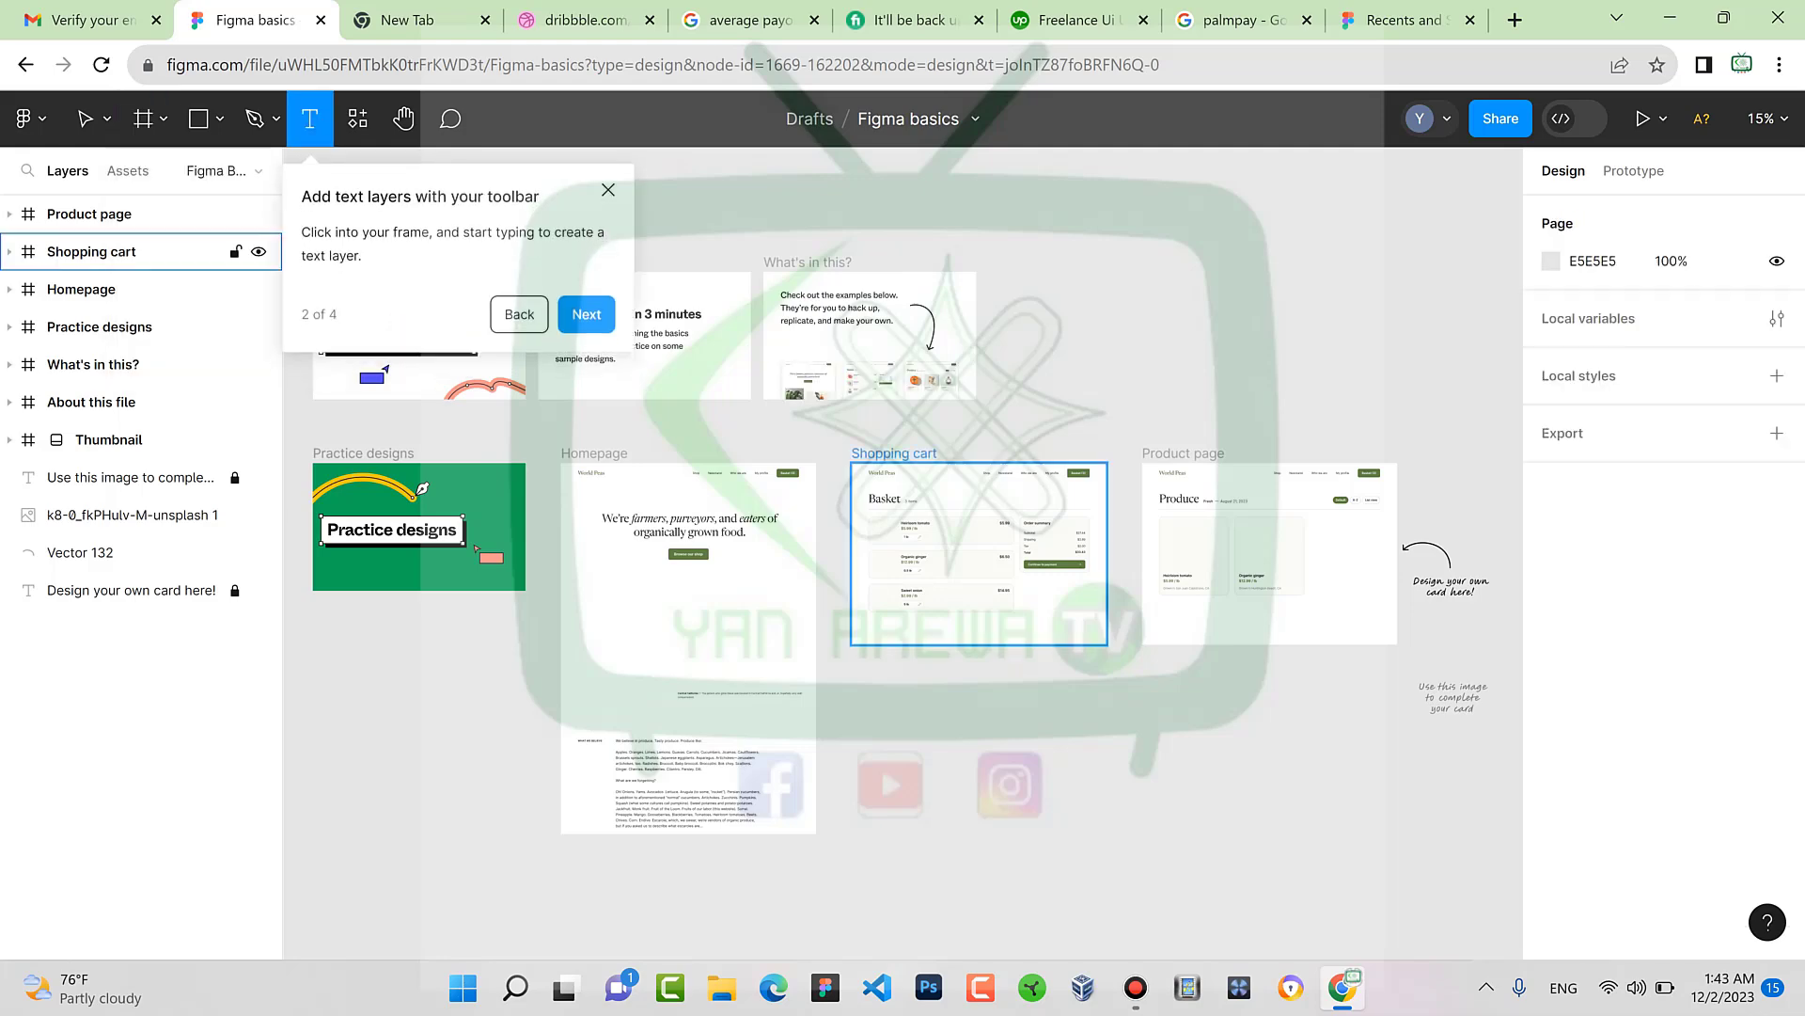
{"action": "left_click", "coordinate": [515, 313]}
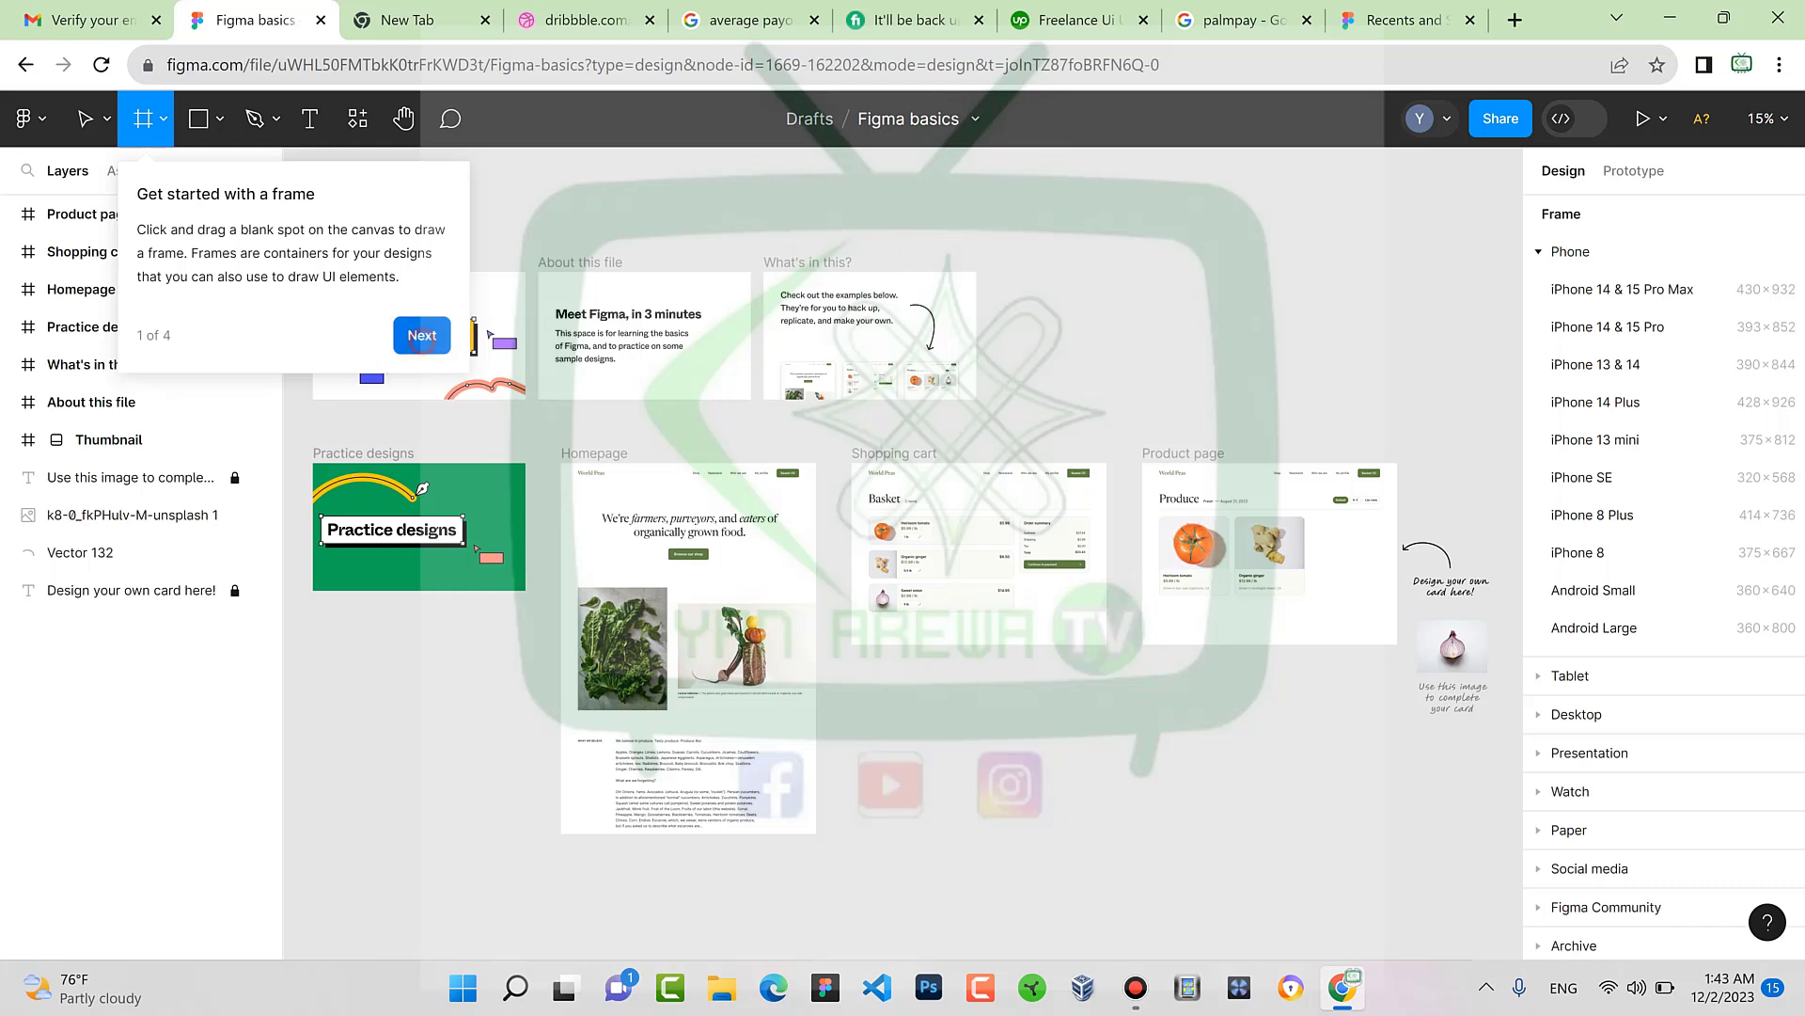
{"action": "left_click", "coordinate": [421, 335]}
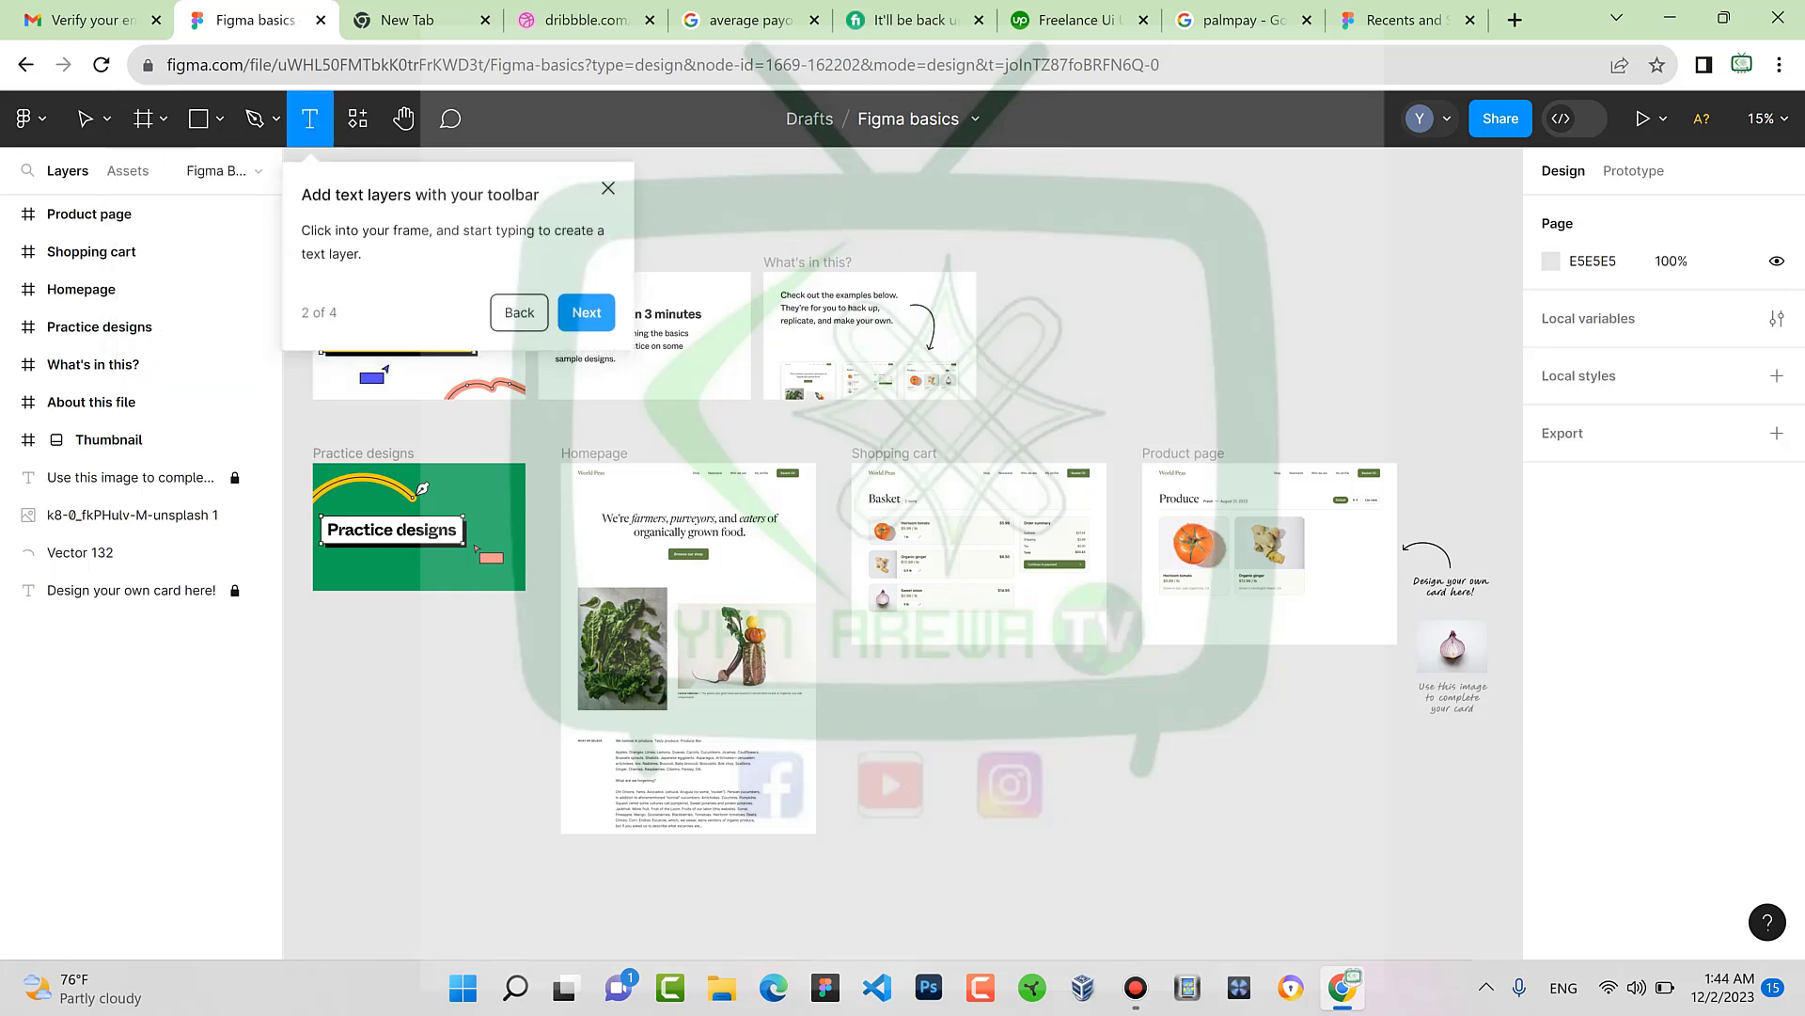
{"action": "left_click", "coordinate": [607, 187]}
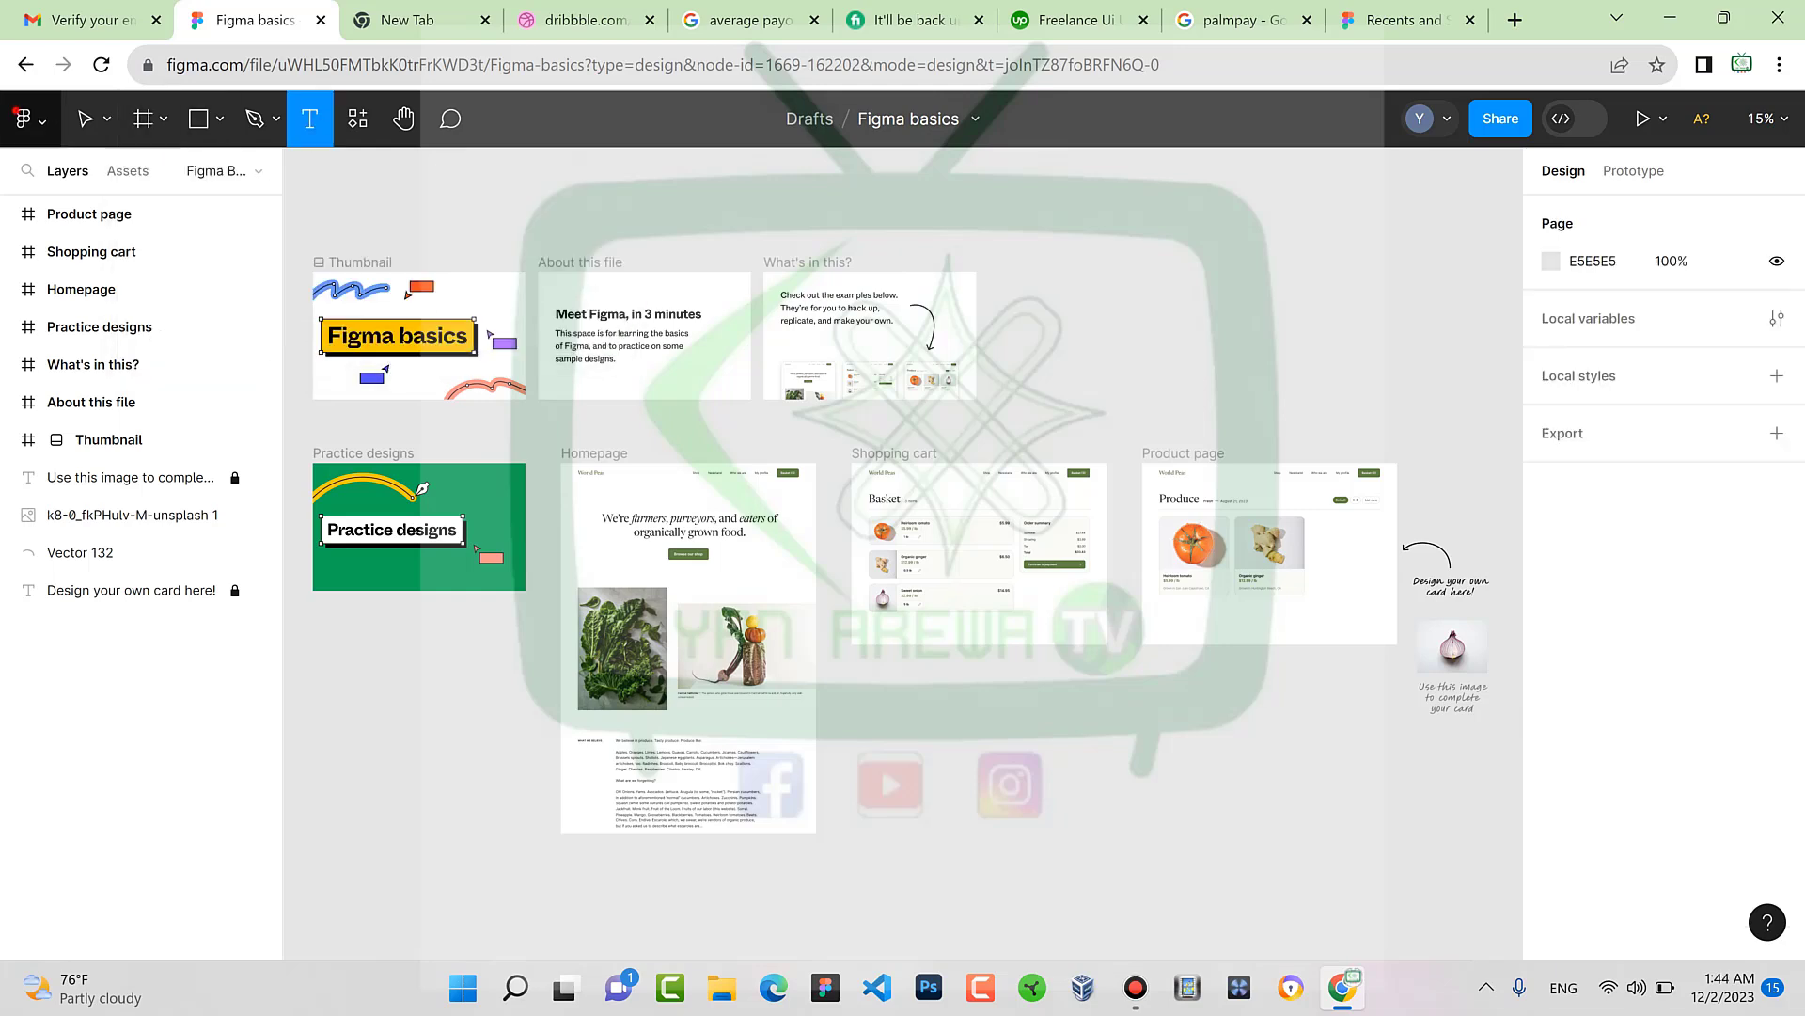
{"action": "left_click", "coordinate": [24, 118]}
{"action": "left_click", "coordinate": [59, 176]}
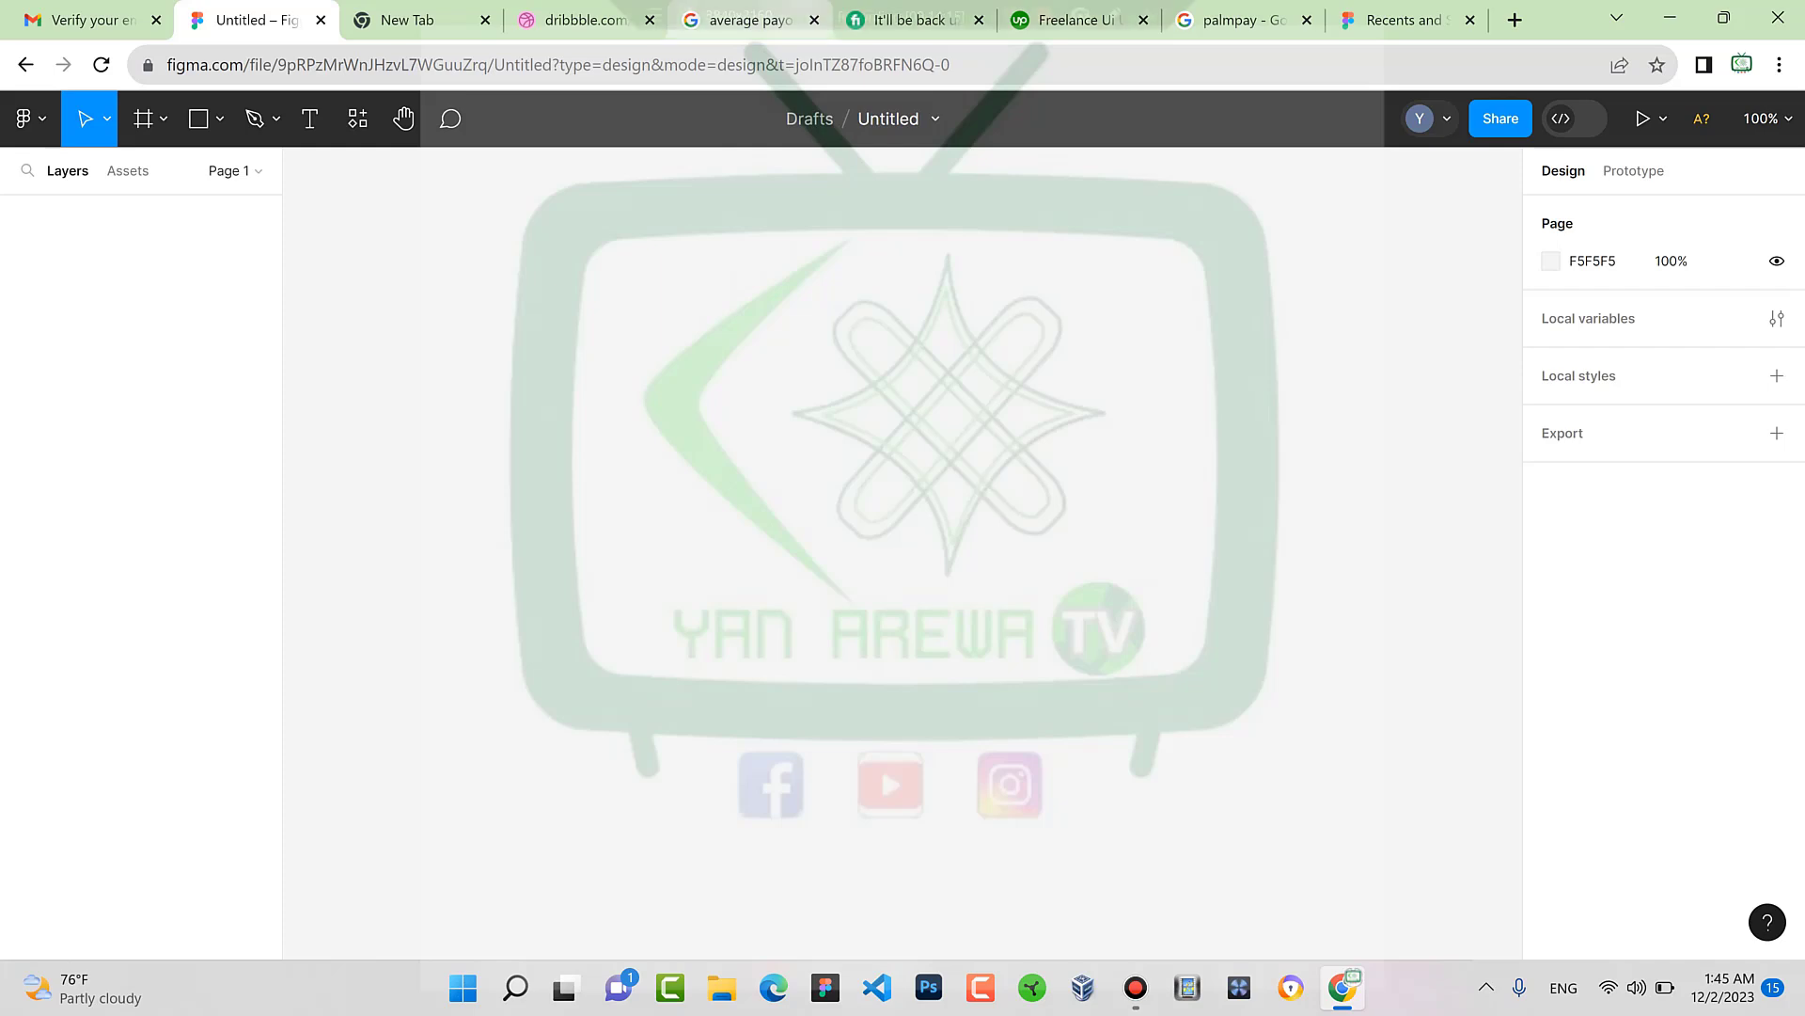
{"action": "left_click", "coordinate": [1113, 16]}
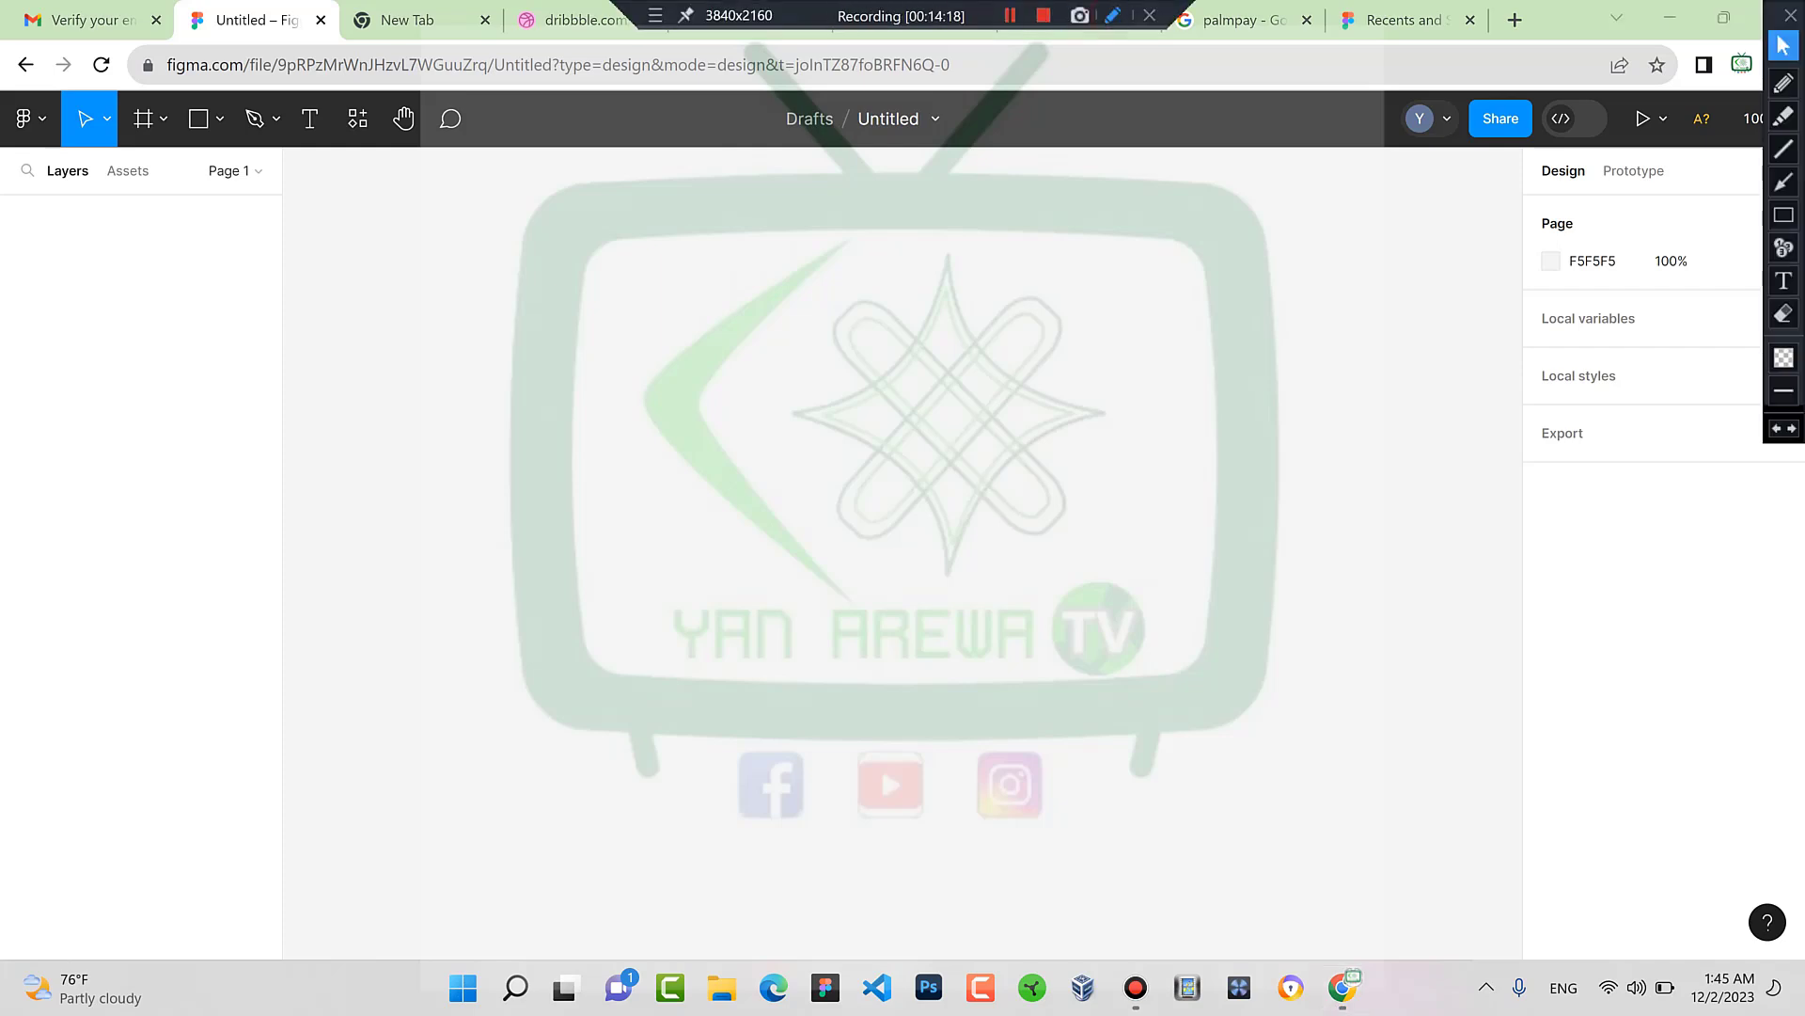
{"action": "mouse_move", "coordinate": [319, 177]}
{"action": "left_mouse_down"}
{"action": "mouse_move", "coordinate": [1134, 793]}
{"action": "mouse_move", "coordinate": [1382, 879]}
{"action": "left_mouse_up"}
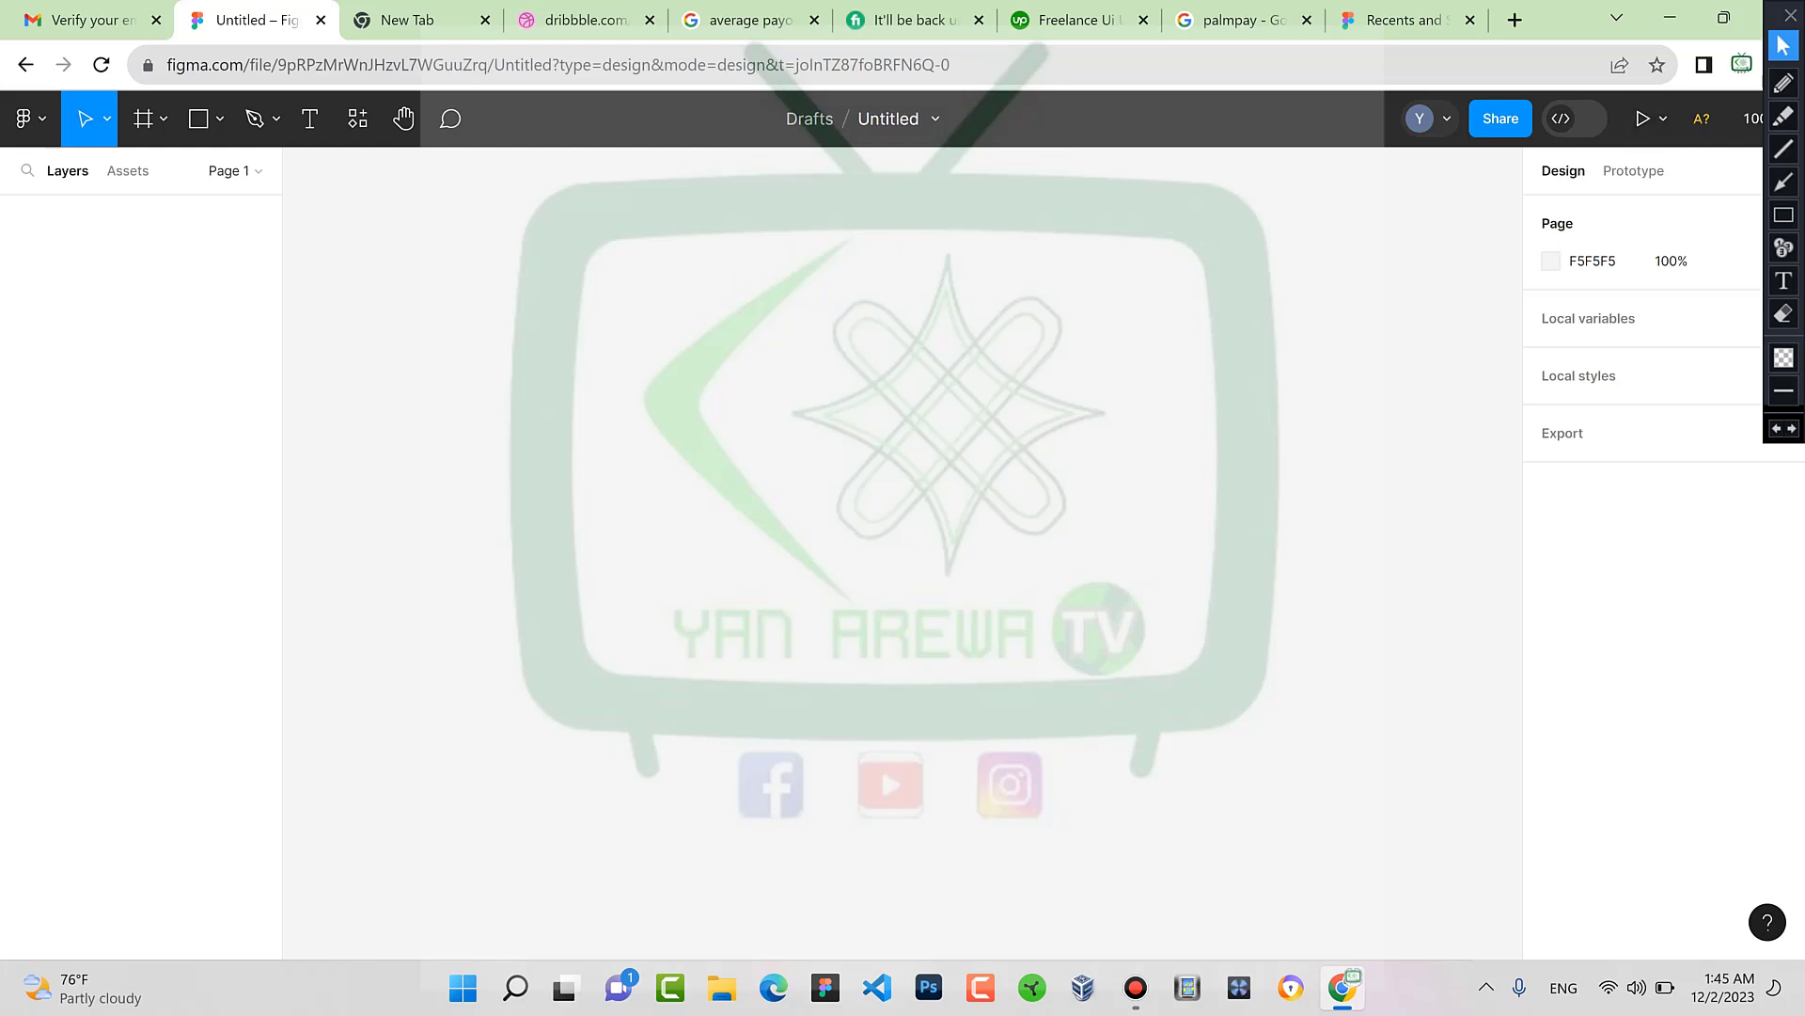
{"action": "left_click", "coordinate": [1784, 84]}
{"action": "mouse_move", "coordinate": [352, 220]}
{"action": "left_mouse_down"}
{"action": "mouse_move", "coordinate": [340, 861]}
{"action": "mouse_move", "coordinate": [1210, 799]}
{"action": "mouse_move", "coordinate": [1313, 545]}
{"action": "mouse_move", "coordinate": [1266, 220]}
{"action": "mouse_move", "coordinate": [353, 220]}
{"action": "left_mouse_up"}
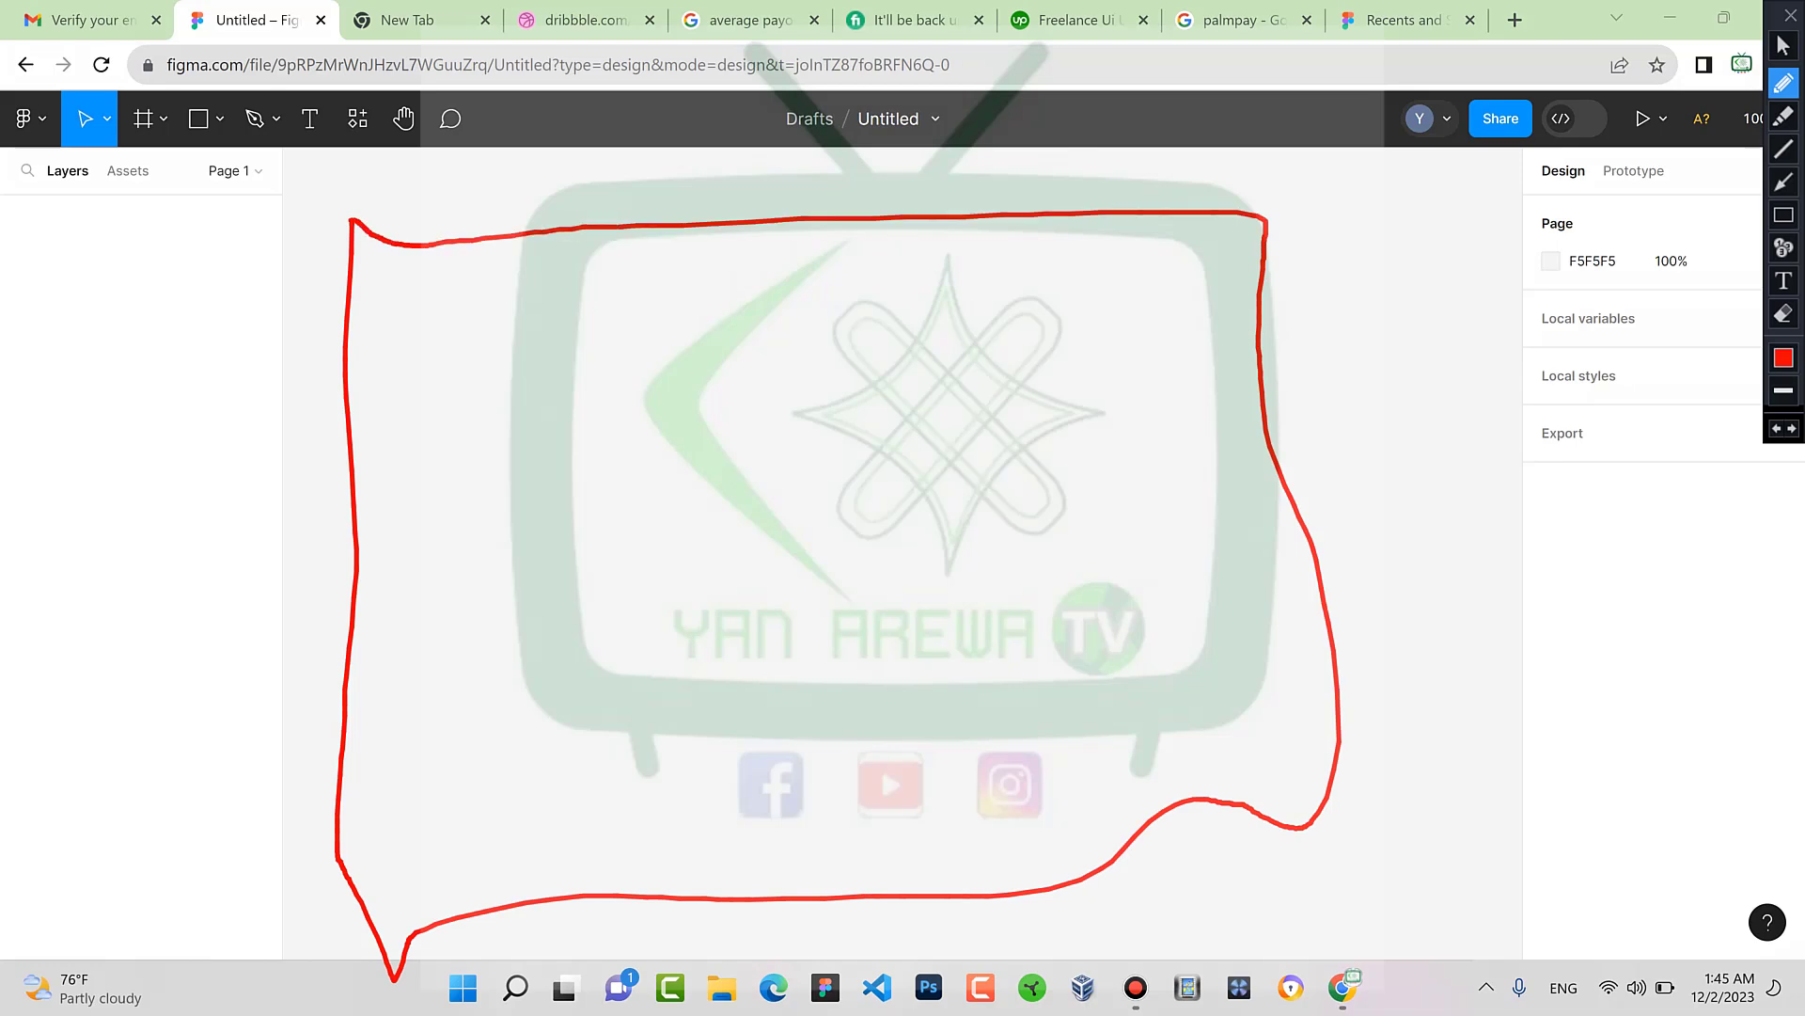
{"action": "mouse_move", "coordinate": [491, 466]}
{"action": "left_mouse_down"}
{"action": "mouse_move", "coordinate": [399, 427]}
{"action": "mouse_move", "coordinate": [465, 888]}
{"action": "mouse_move", "coordinate": [988, 208]}
{"action": "mouse_move", "coordinate": [590, 651]}
{"action": "mouse_move", "coordinate": [1297, 716]}
{"action": "mouse_move", "coordinate": [1081, 611]}
{"action": "mouse_move", "coordinate": [1237, 573]}
{"action": "left_mouse_up"}
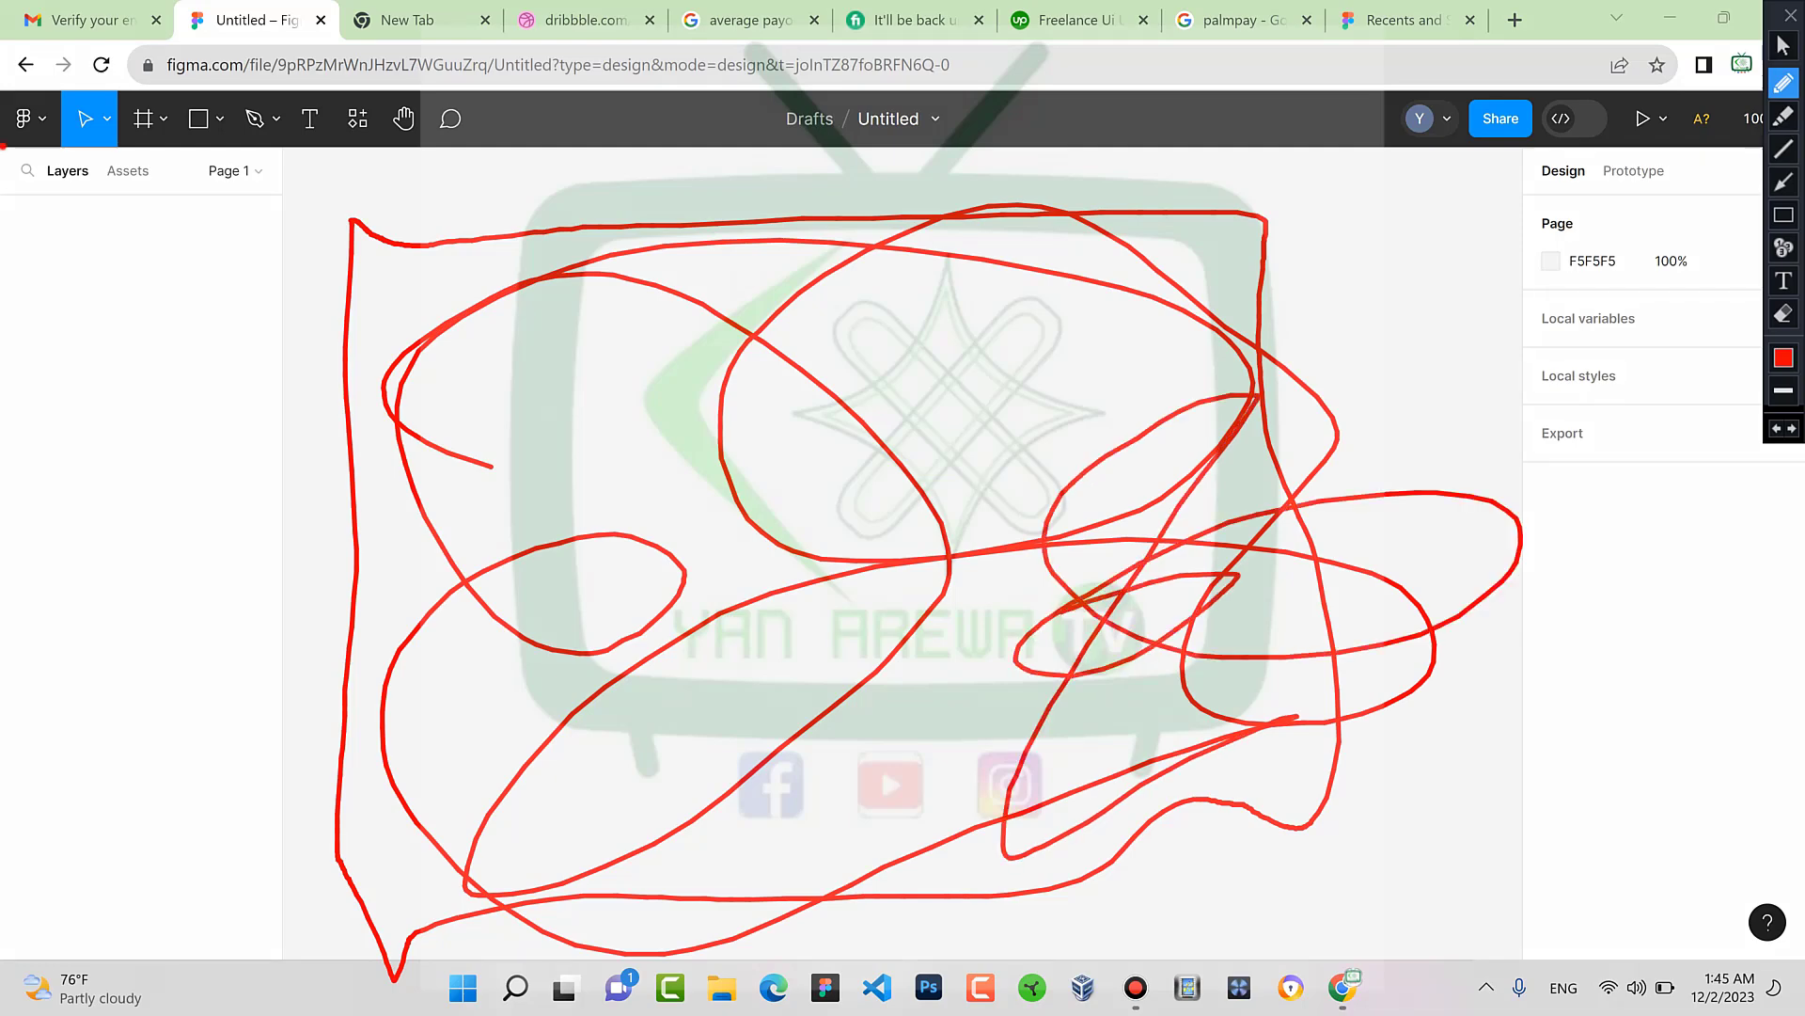
{"action": "mouse_move", "coordinate": [2, 146]}
{"action": "left_mouse_down"}
{"action": "mouse_move", "coordinate": [293, 172]}
{"action": "mouse_move", "coordinate": [1650, 179]}
{"action": "mouse_move", "coordinate": [1664, 83]}
{"action": "mouse_move", "coordinate": [941, 155]}
{"action": "mouse_move", "coordinate": [748, 91]}
{"action": "mouse_move", "coordinate": [135, 66]}
{"action": "mouse_move", "coordinate": [2, 94]}
{"action": "left_mouse_up"}
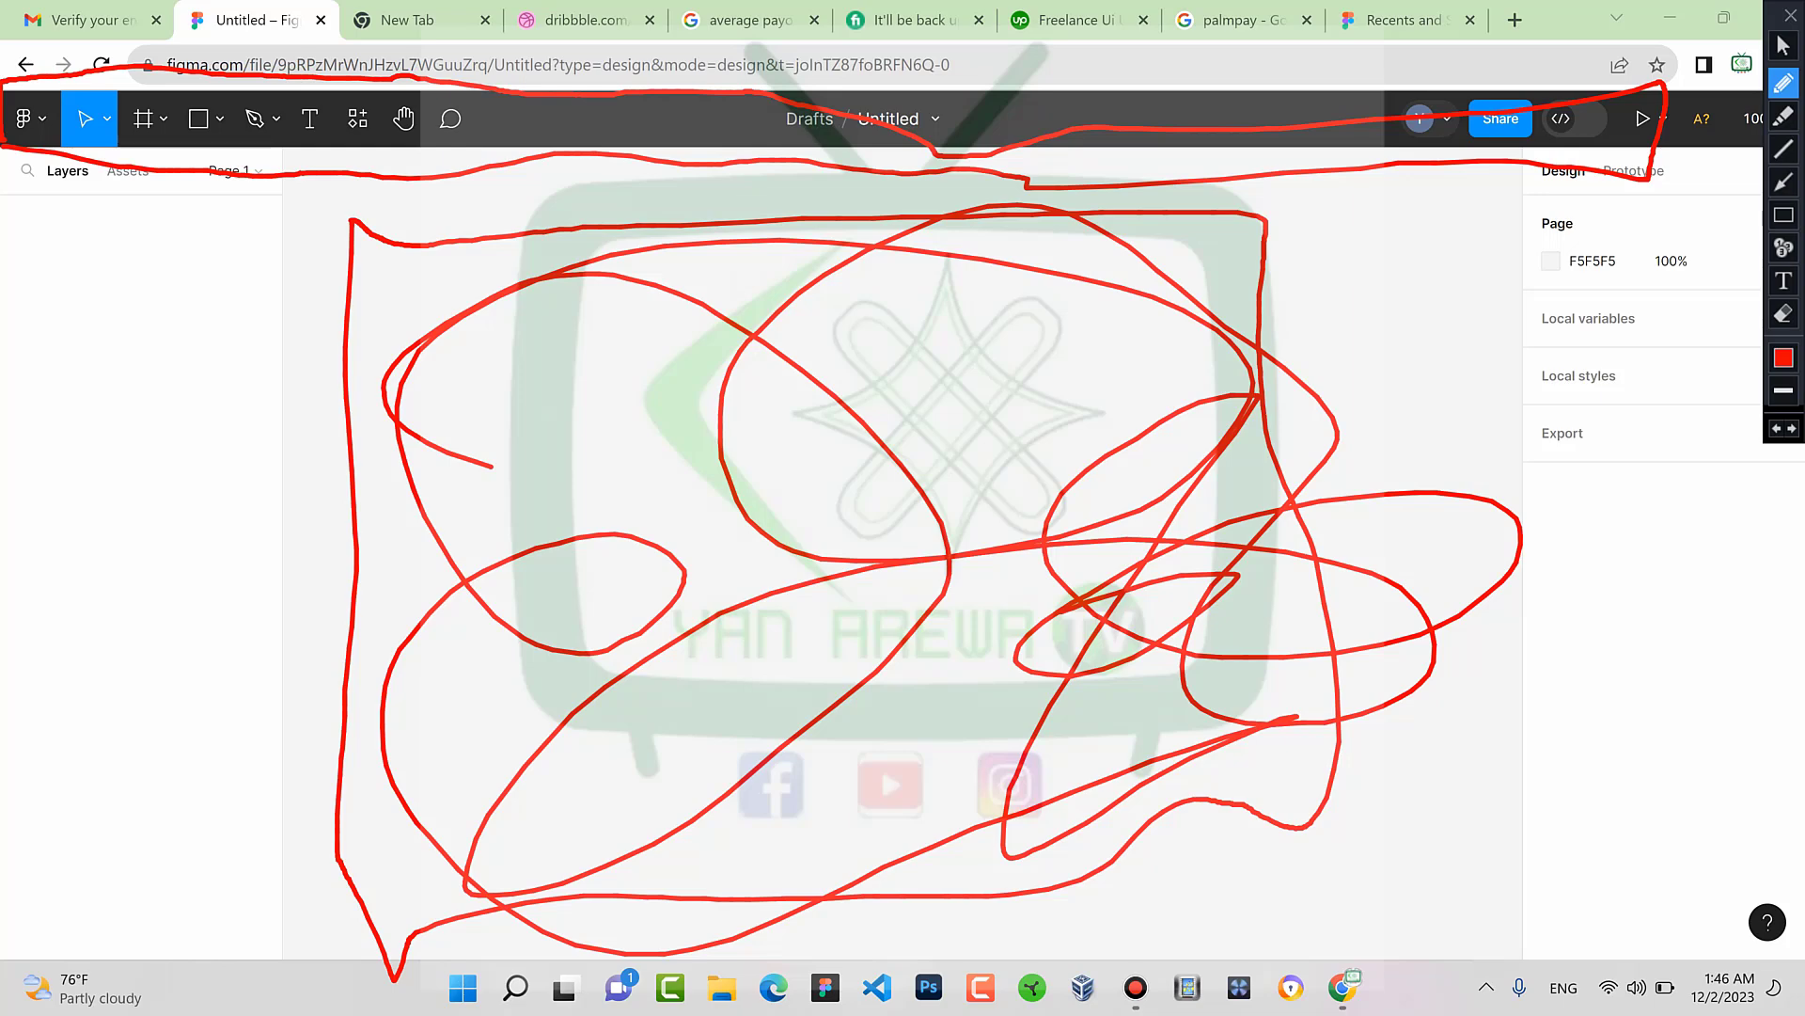
{"action": "left_click", "coordinate": [1787, 16]}
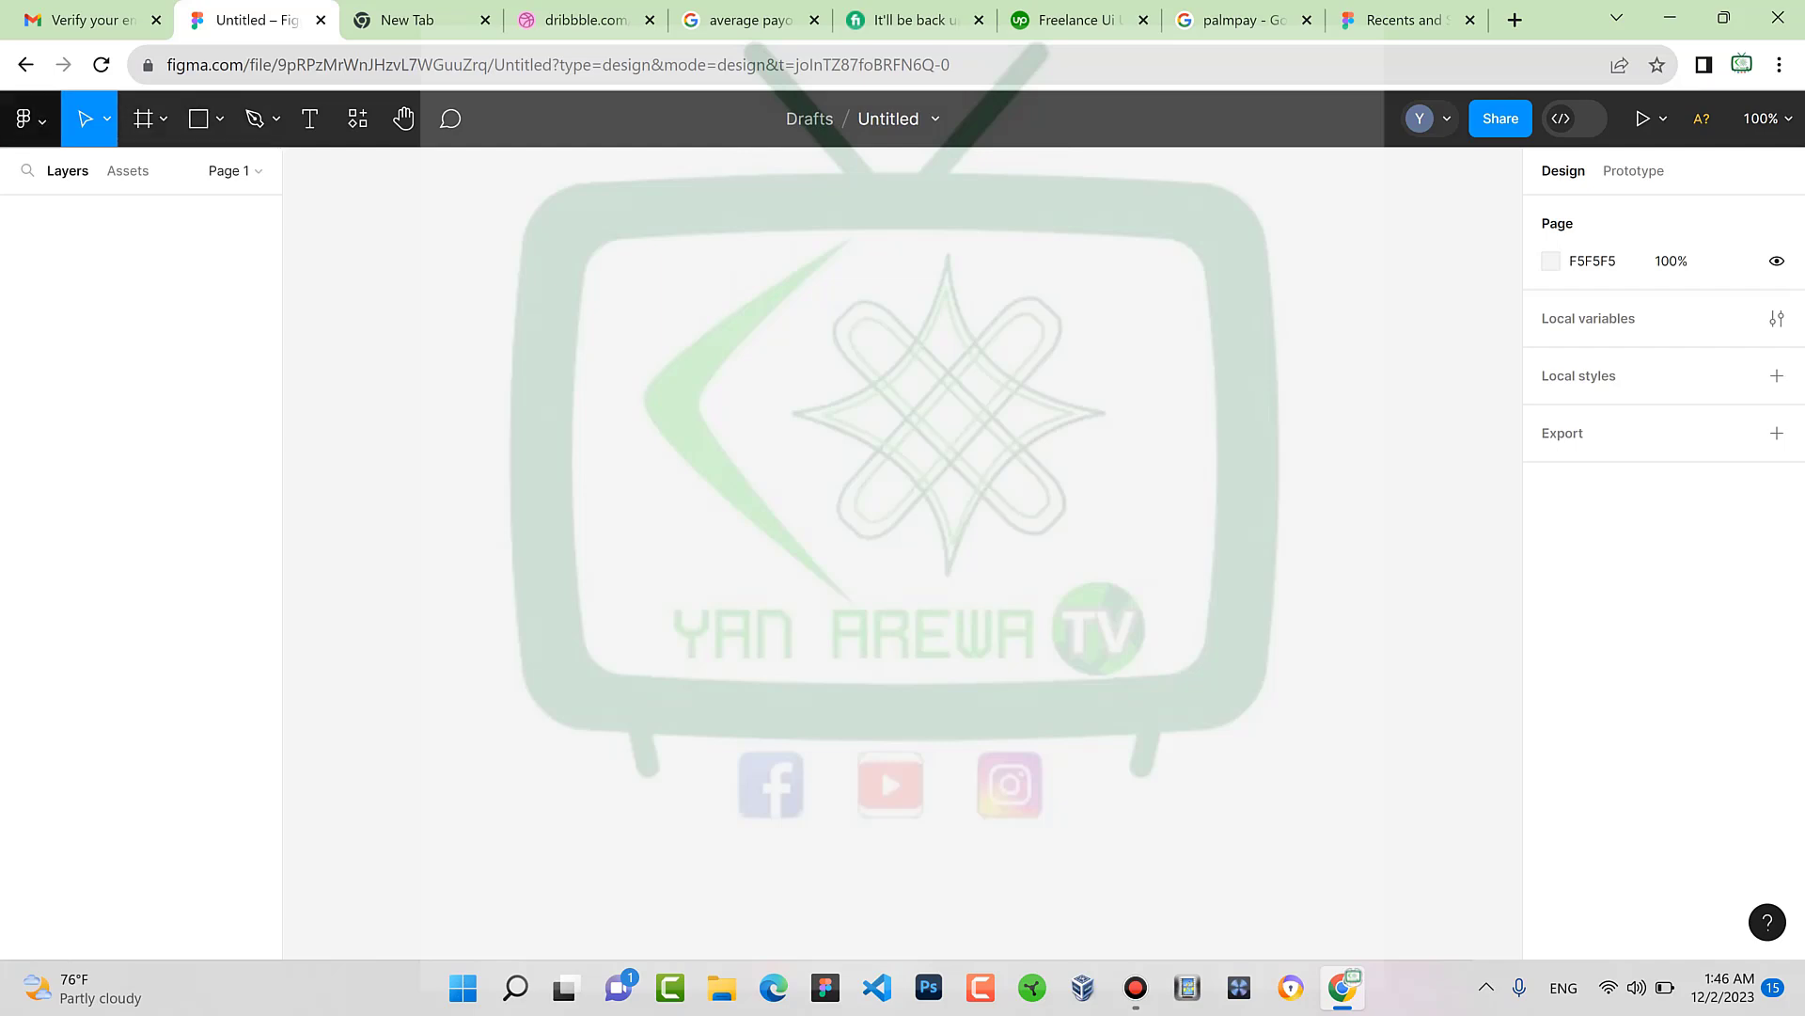
Browse the main menu and the Move and Frame tool options.
{"action": "left_click", "coordinate": [28, 119]}
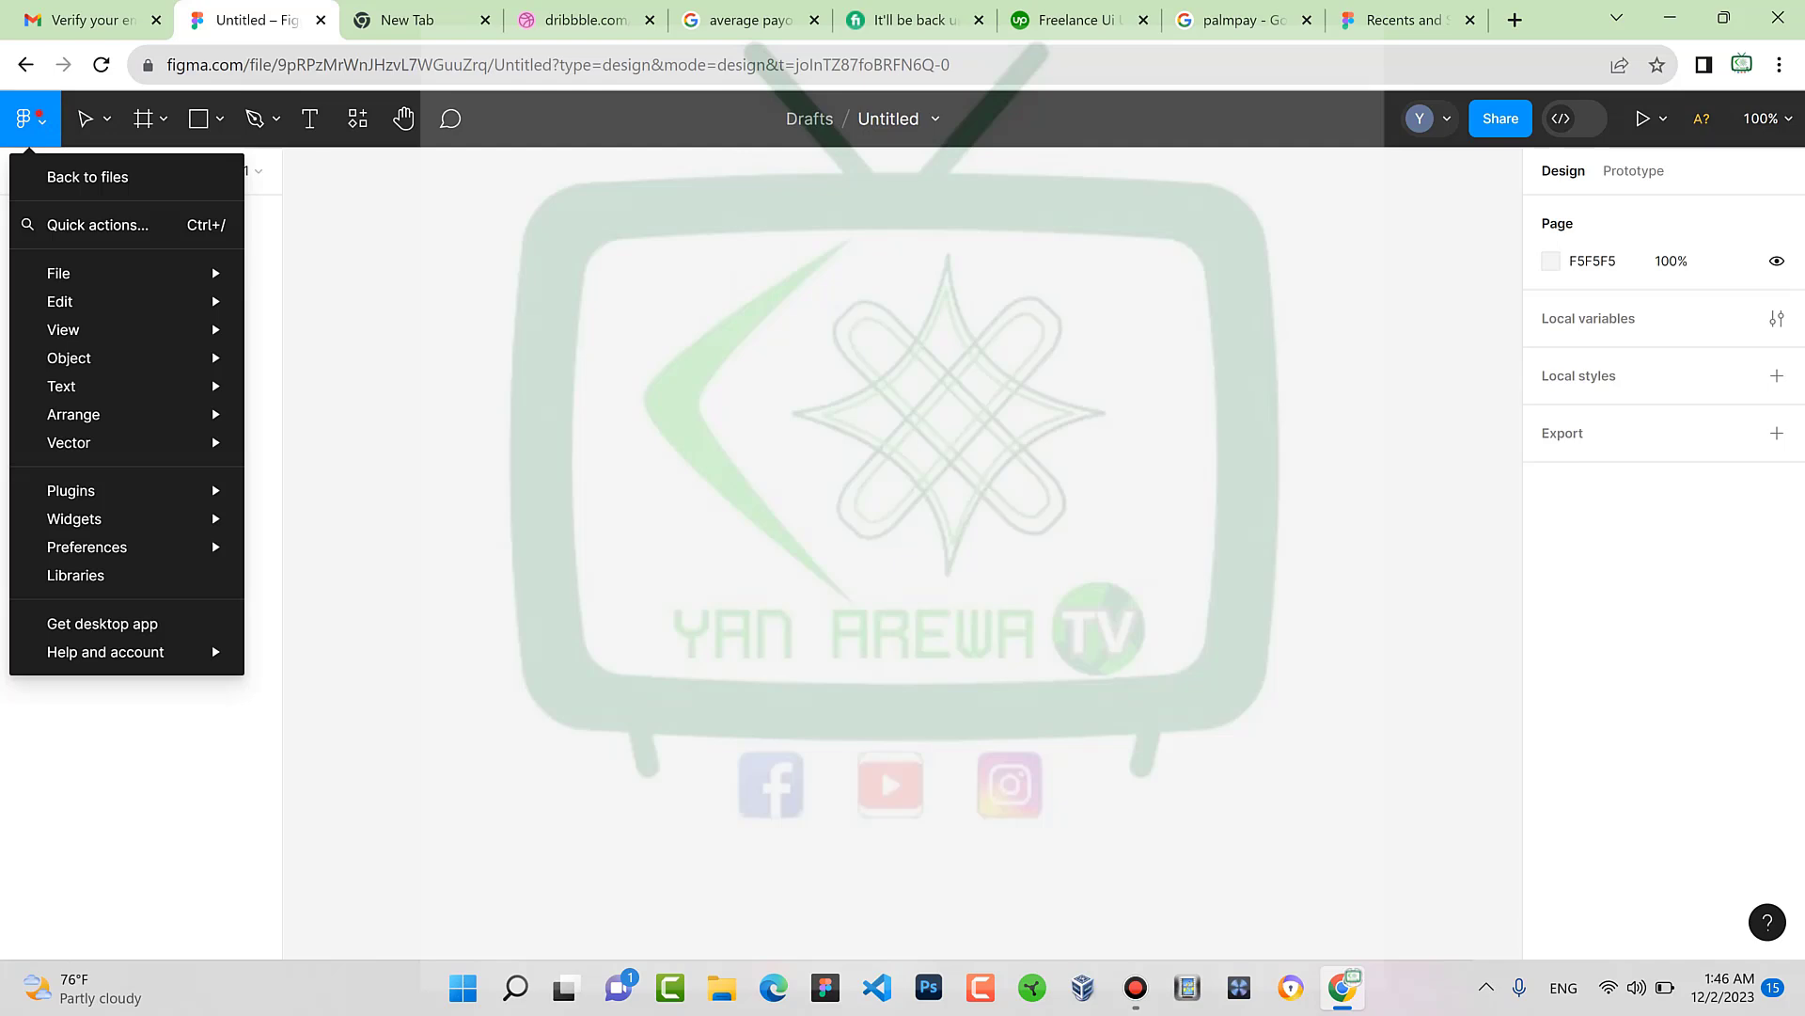
{"action": "left_click", "coordinate": [28, 118]}
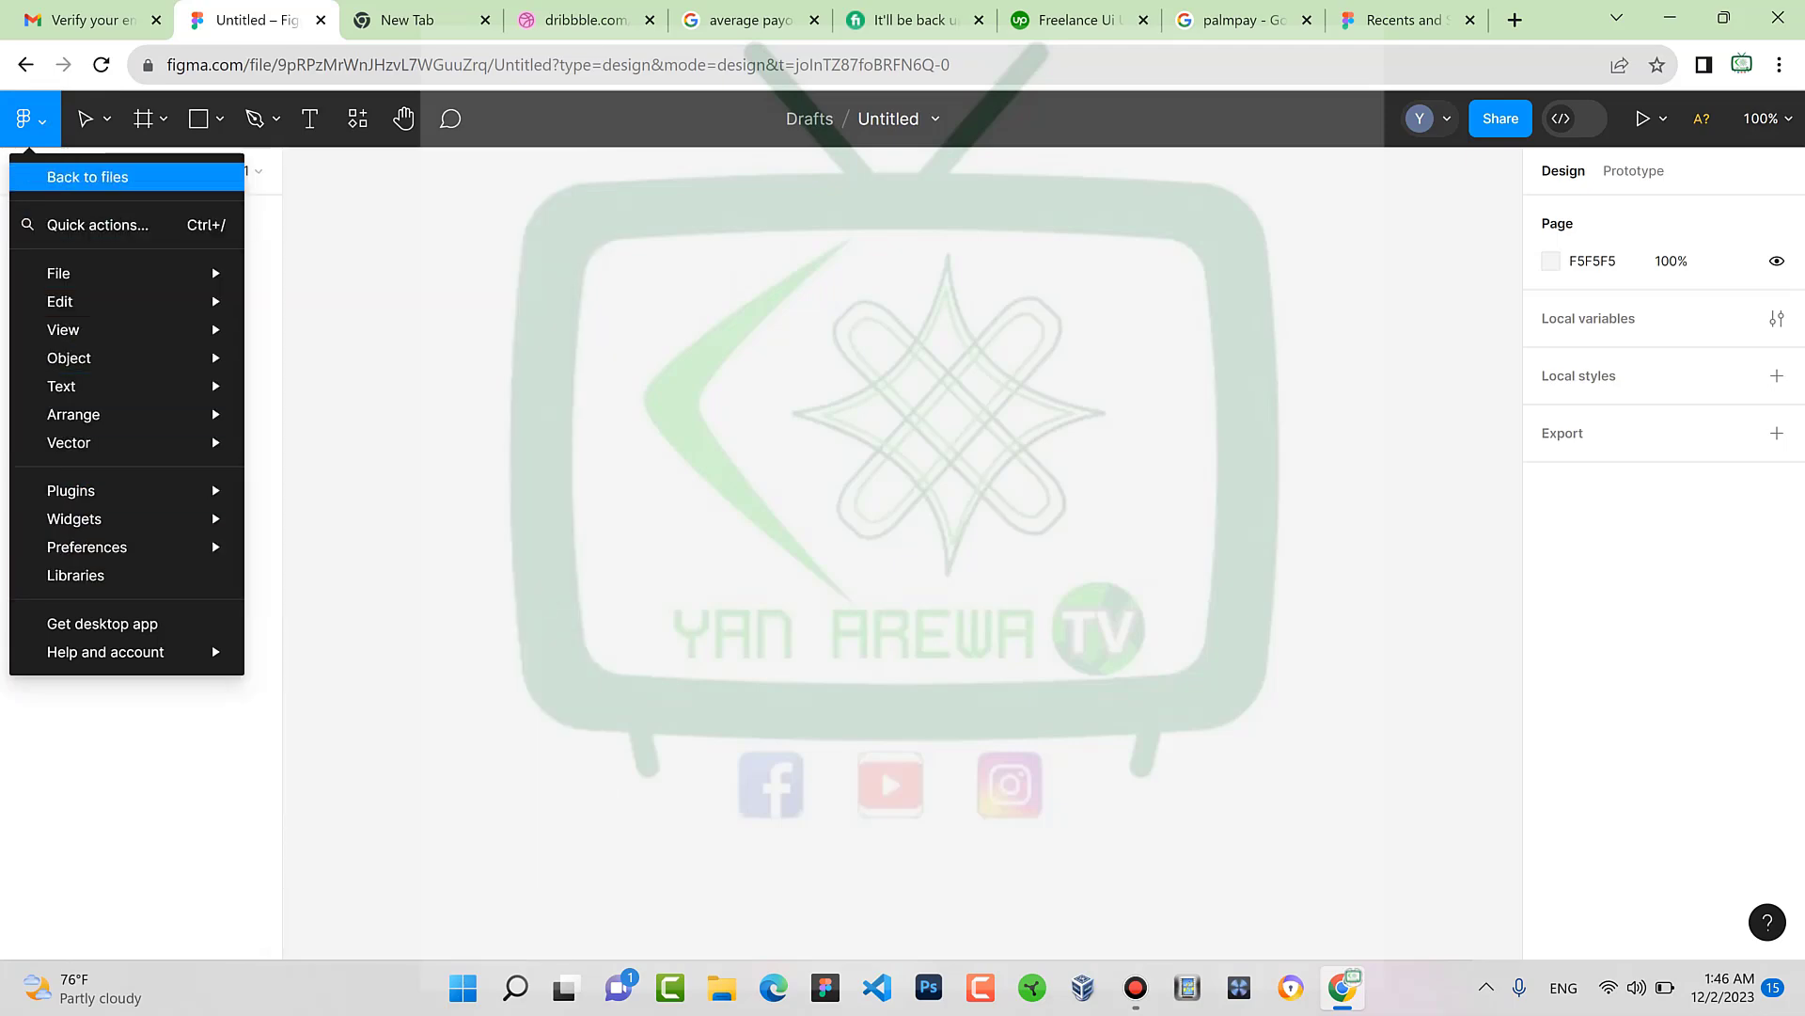
{"action": "left_click", "coordinate": [101, 119]}
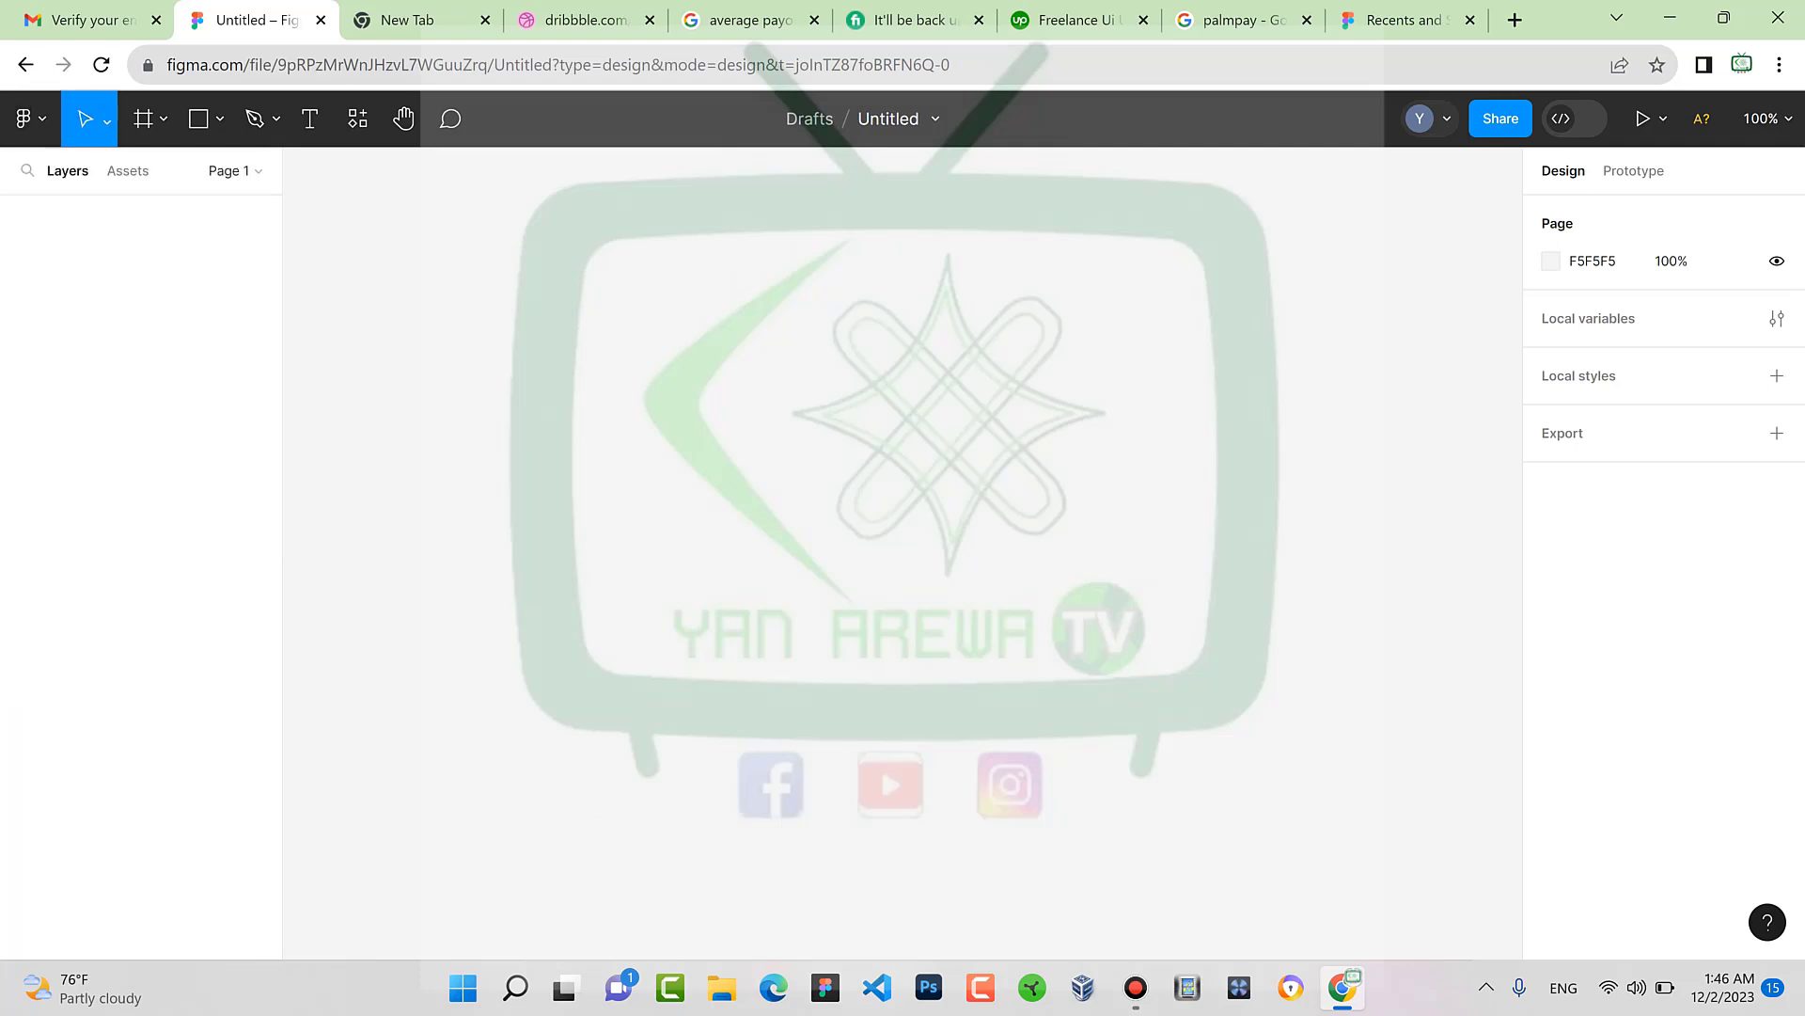
{"action": "left_click", "coordinate": [107, 121]}
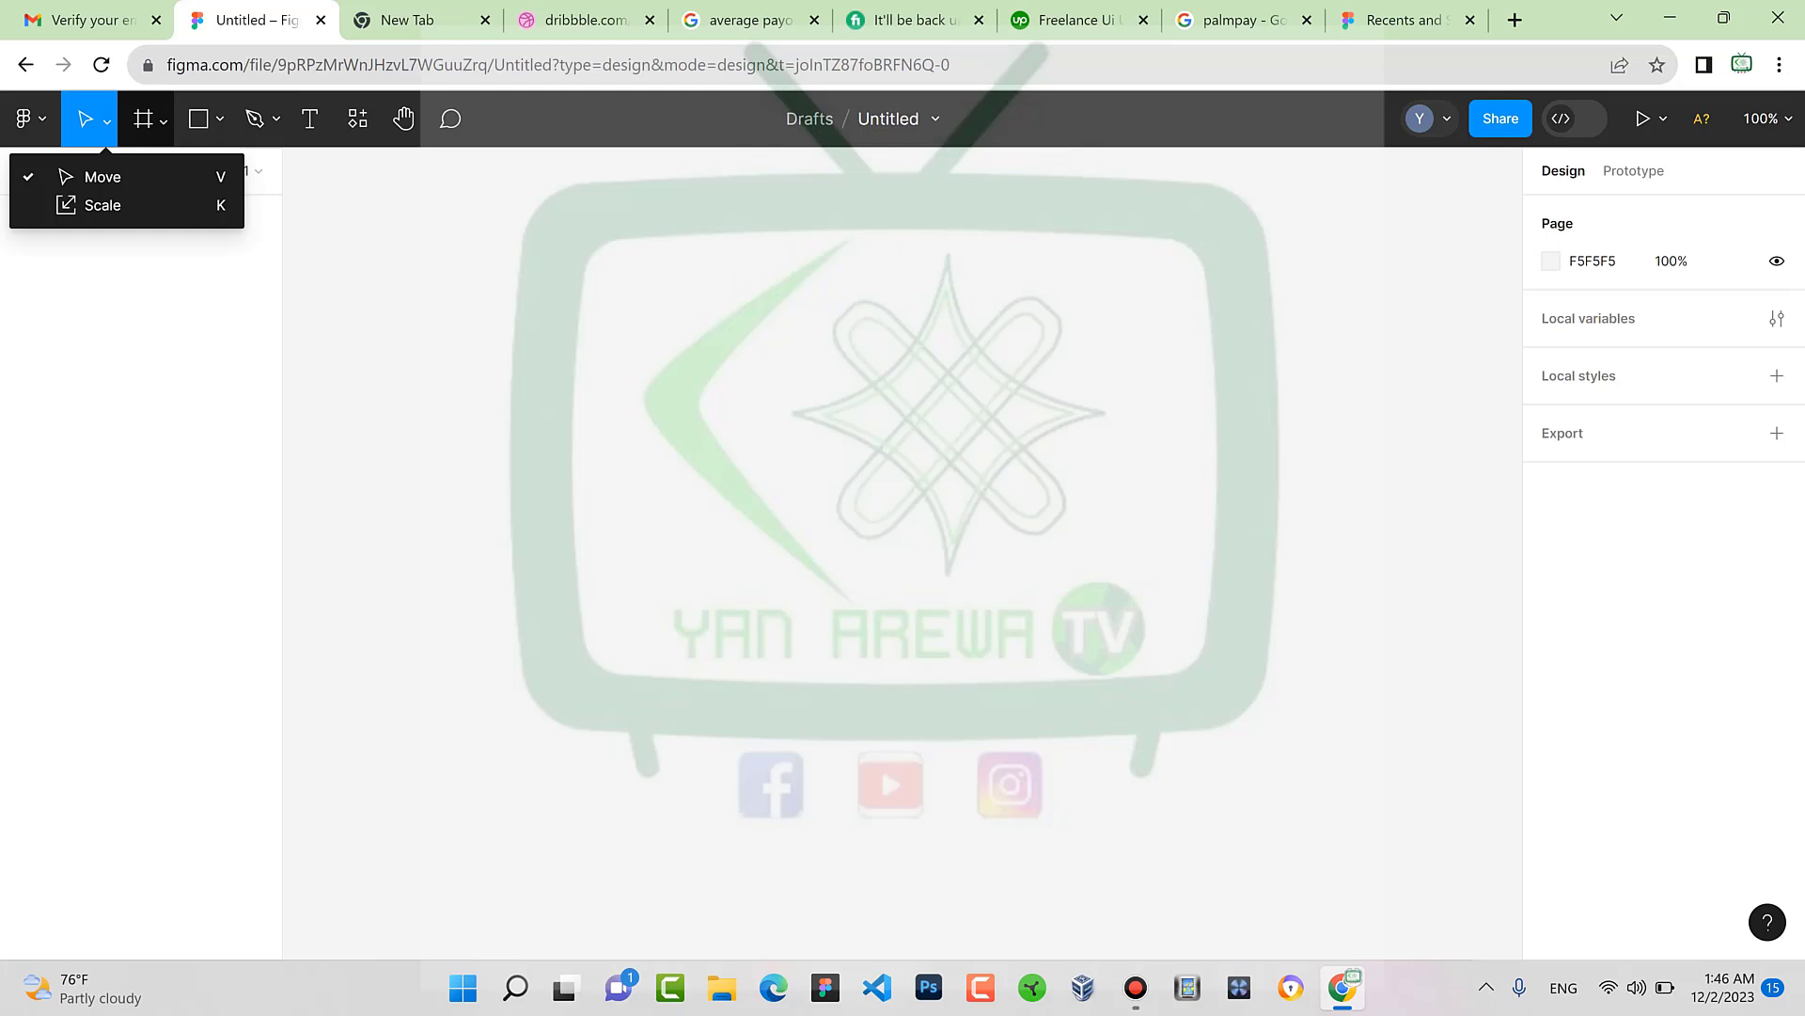
{"action": "left_click", "coordinate": [162, 121]}
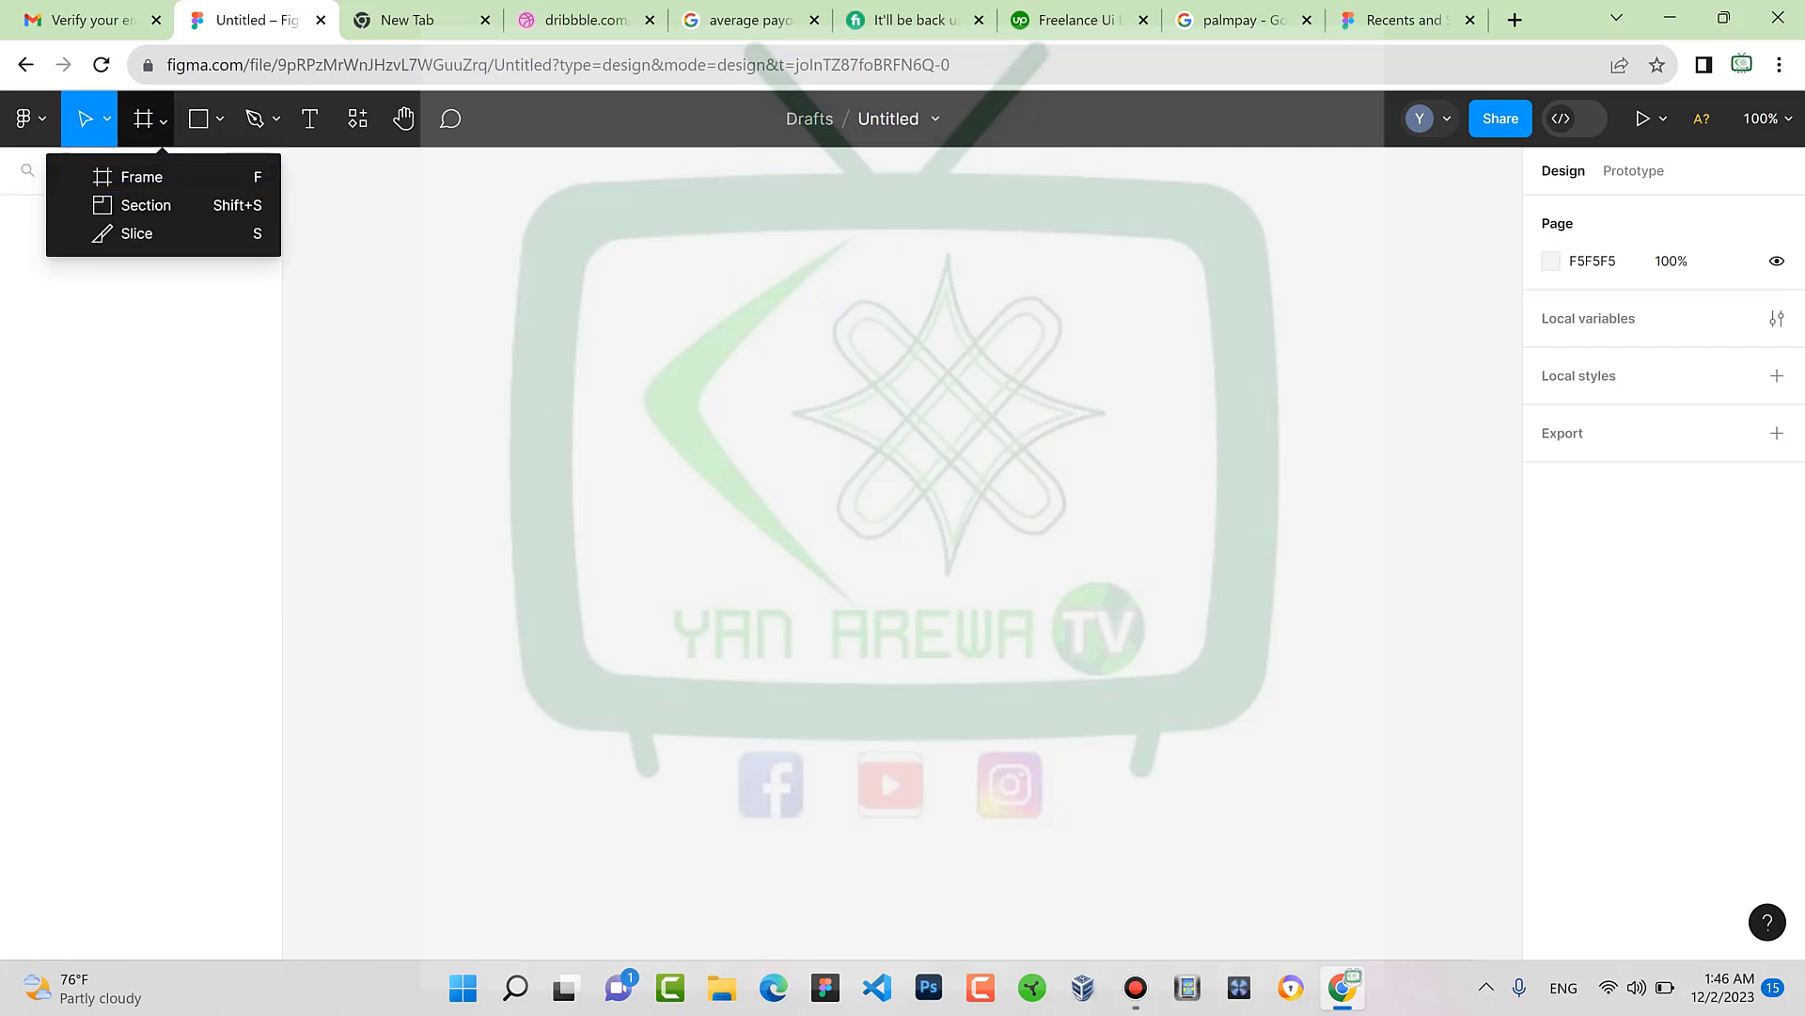
{"action": "key", "text": "Escape"}
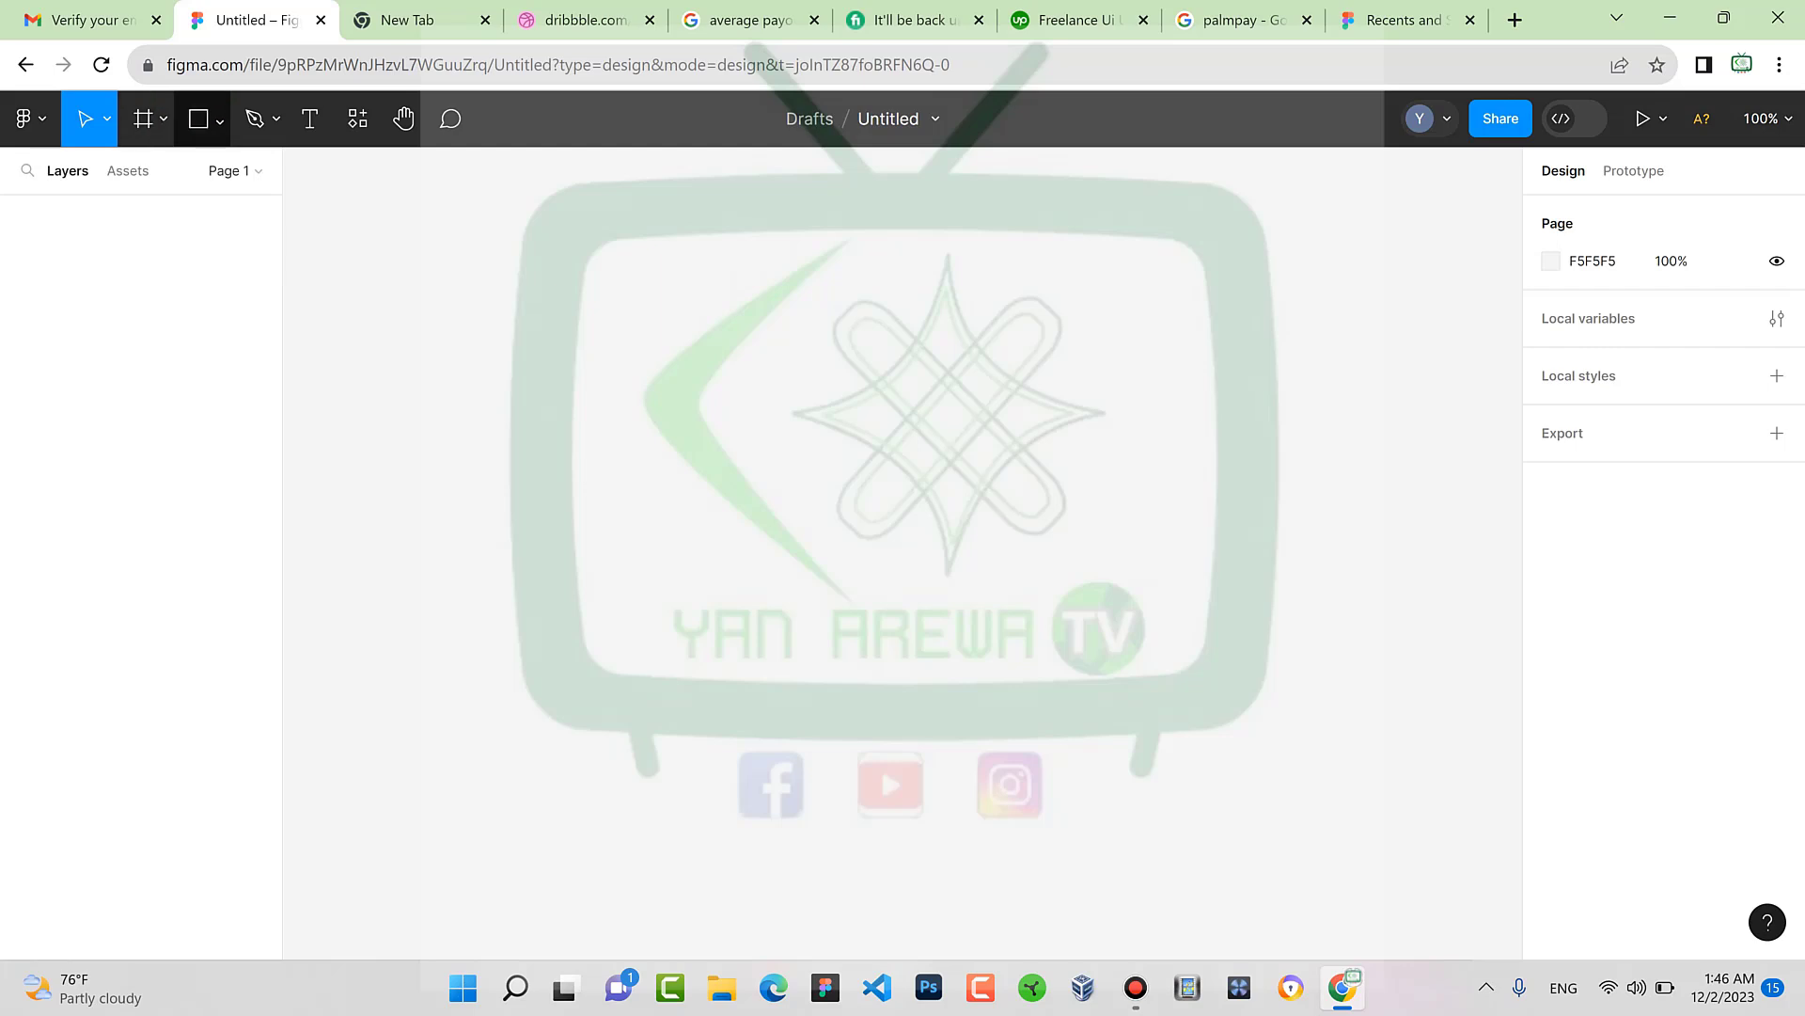
Look through the shape, pen, text, resources, hand and comment tools.
{"action": "left_click", "coordinate": [219, 119]}
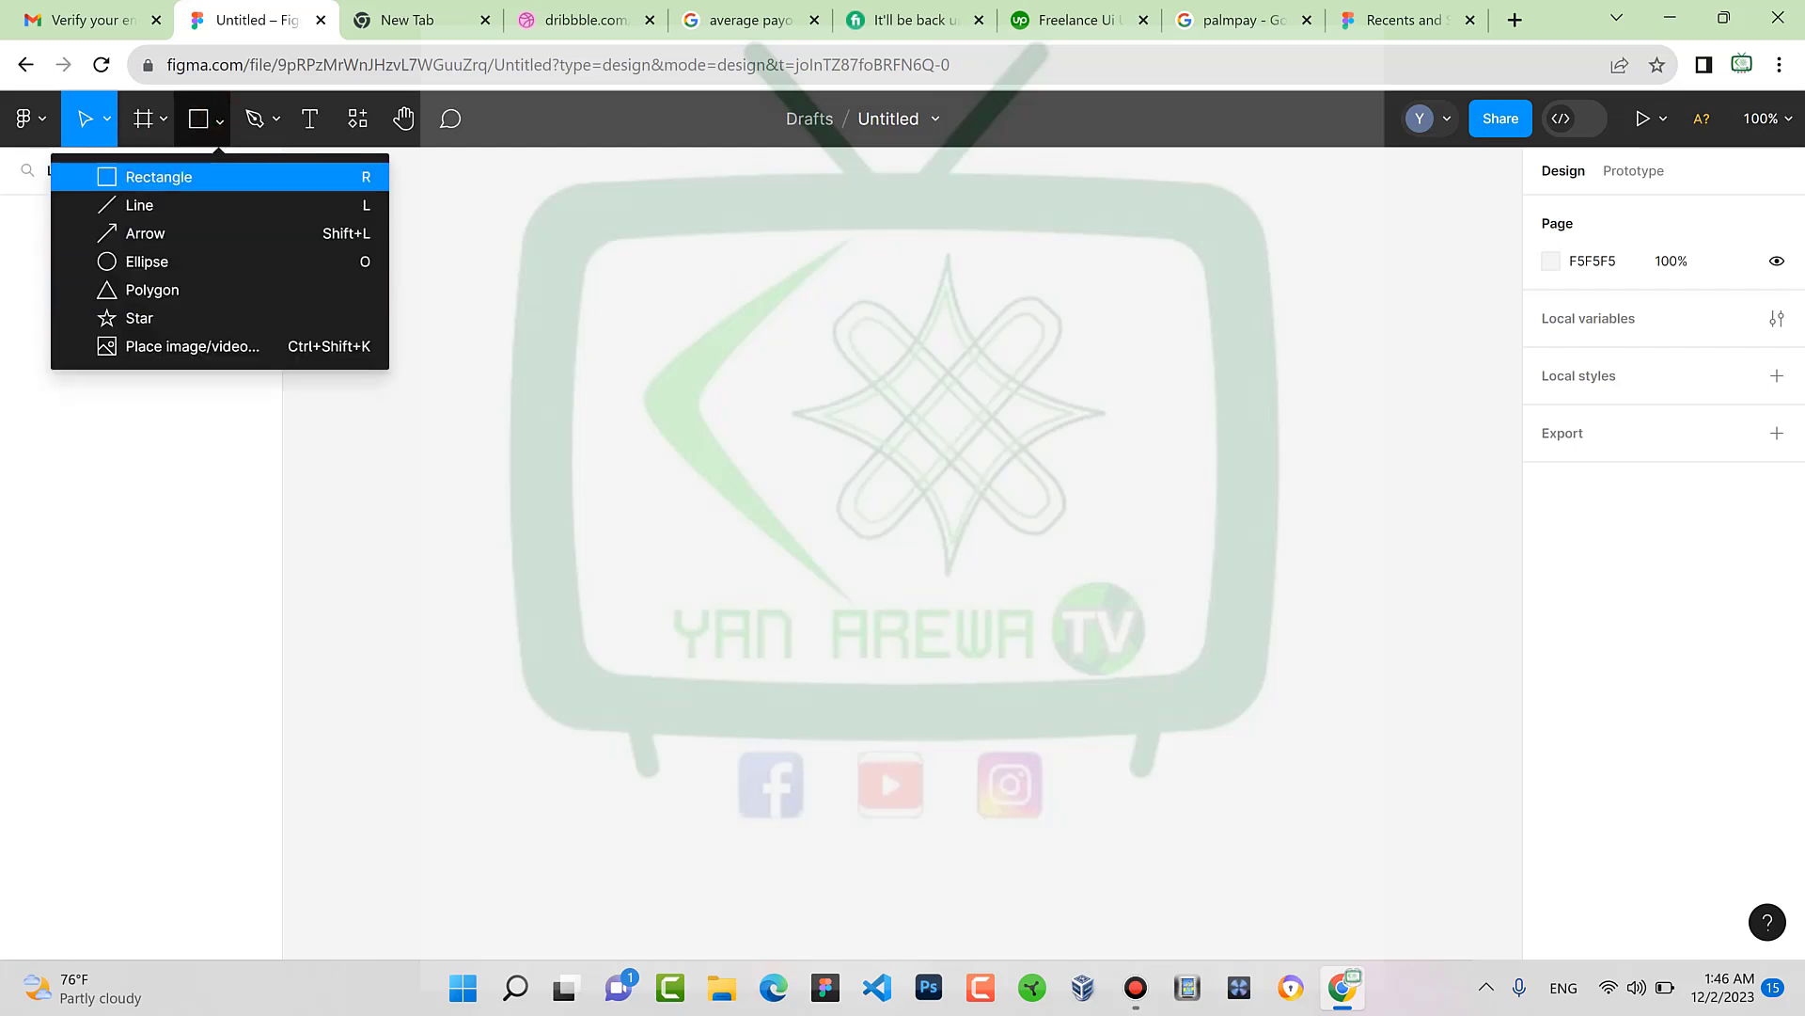
{"action": "key", "text": "Down"}
{"action": "key", "text": "Down"}
{"action": "key", "text": "Down"}
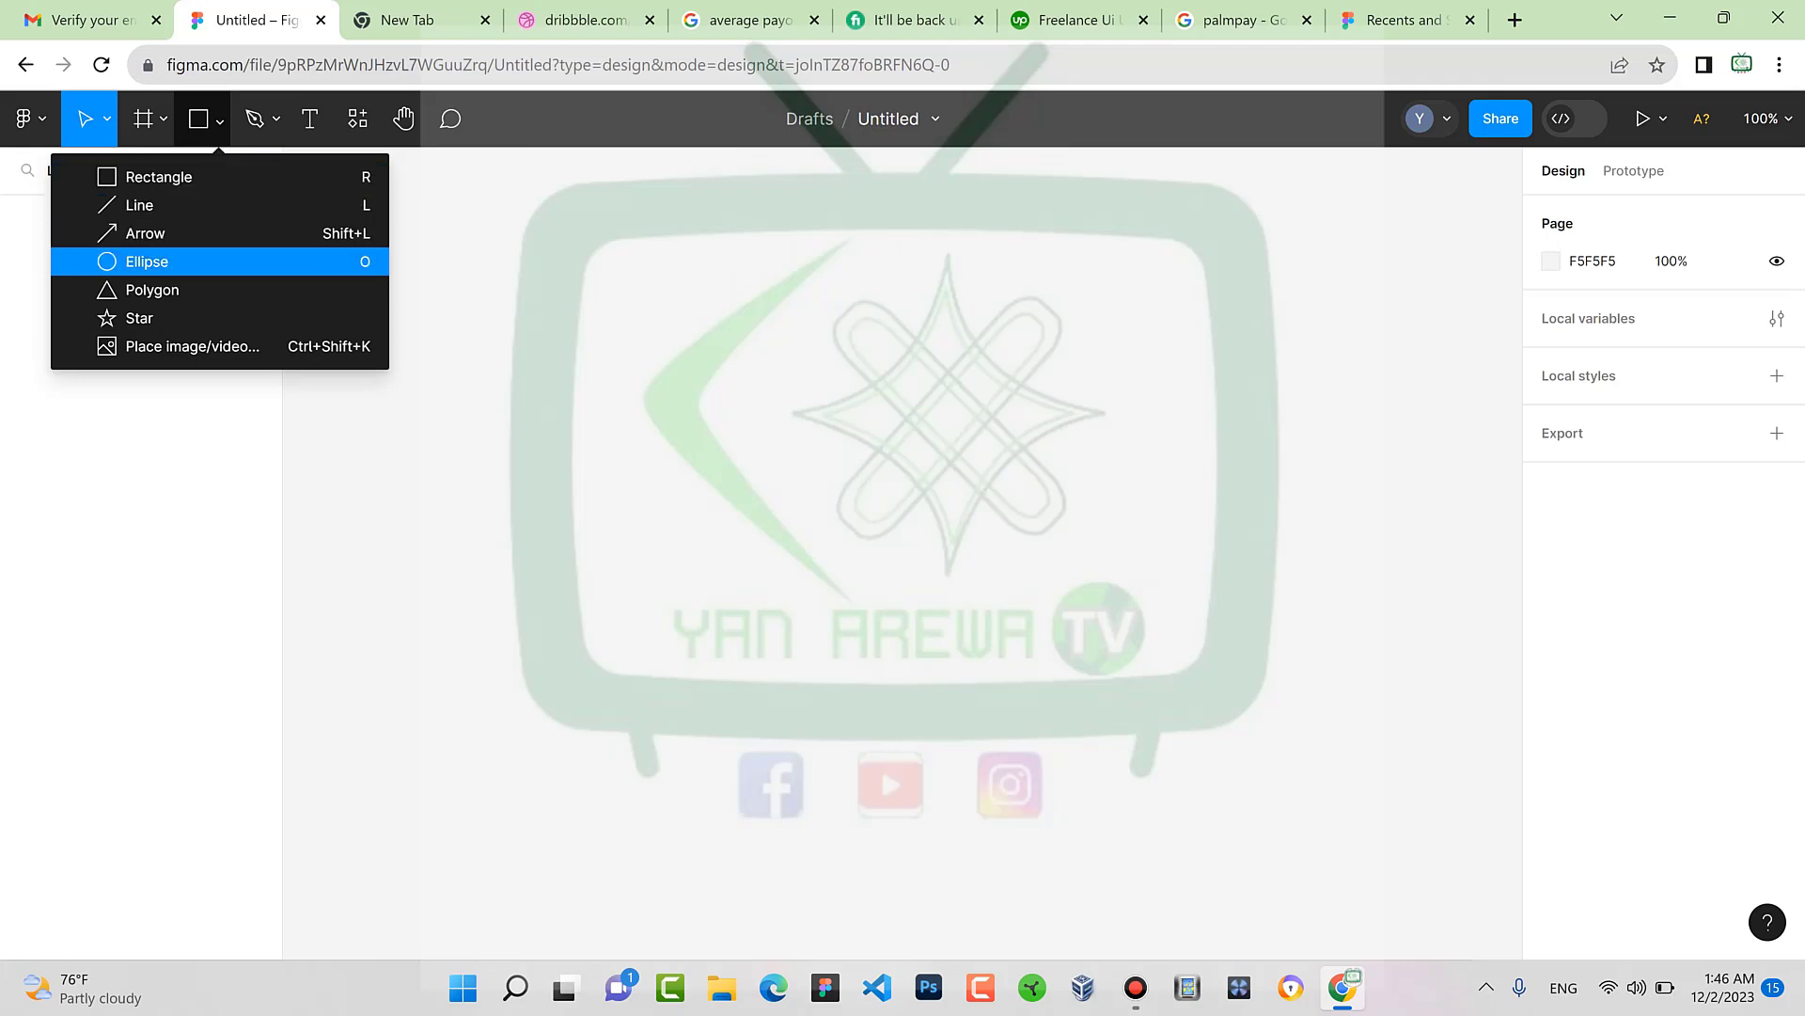
{"action": "key", "text": "Down"}
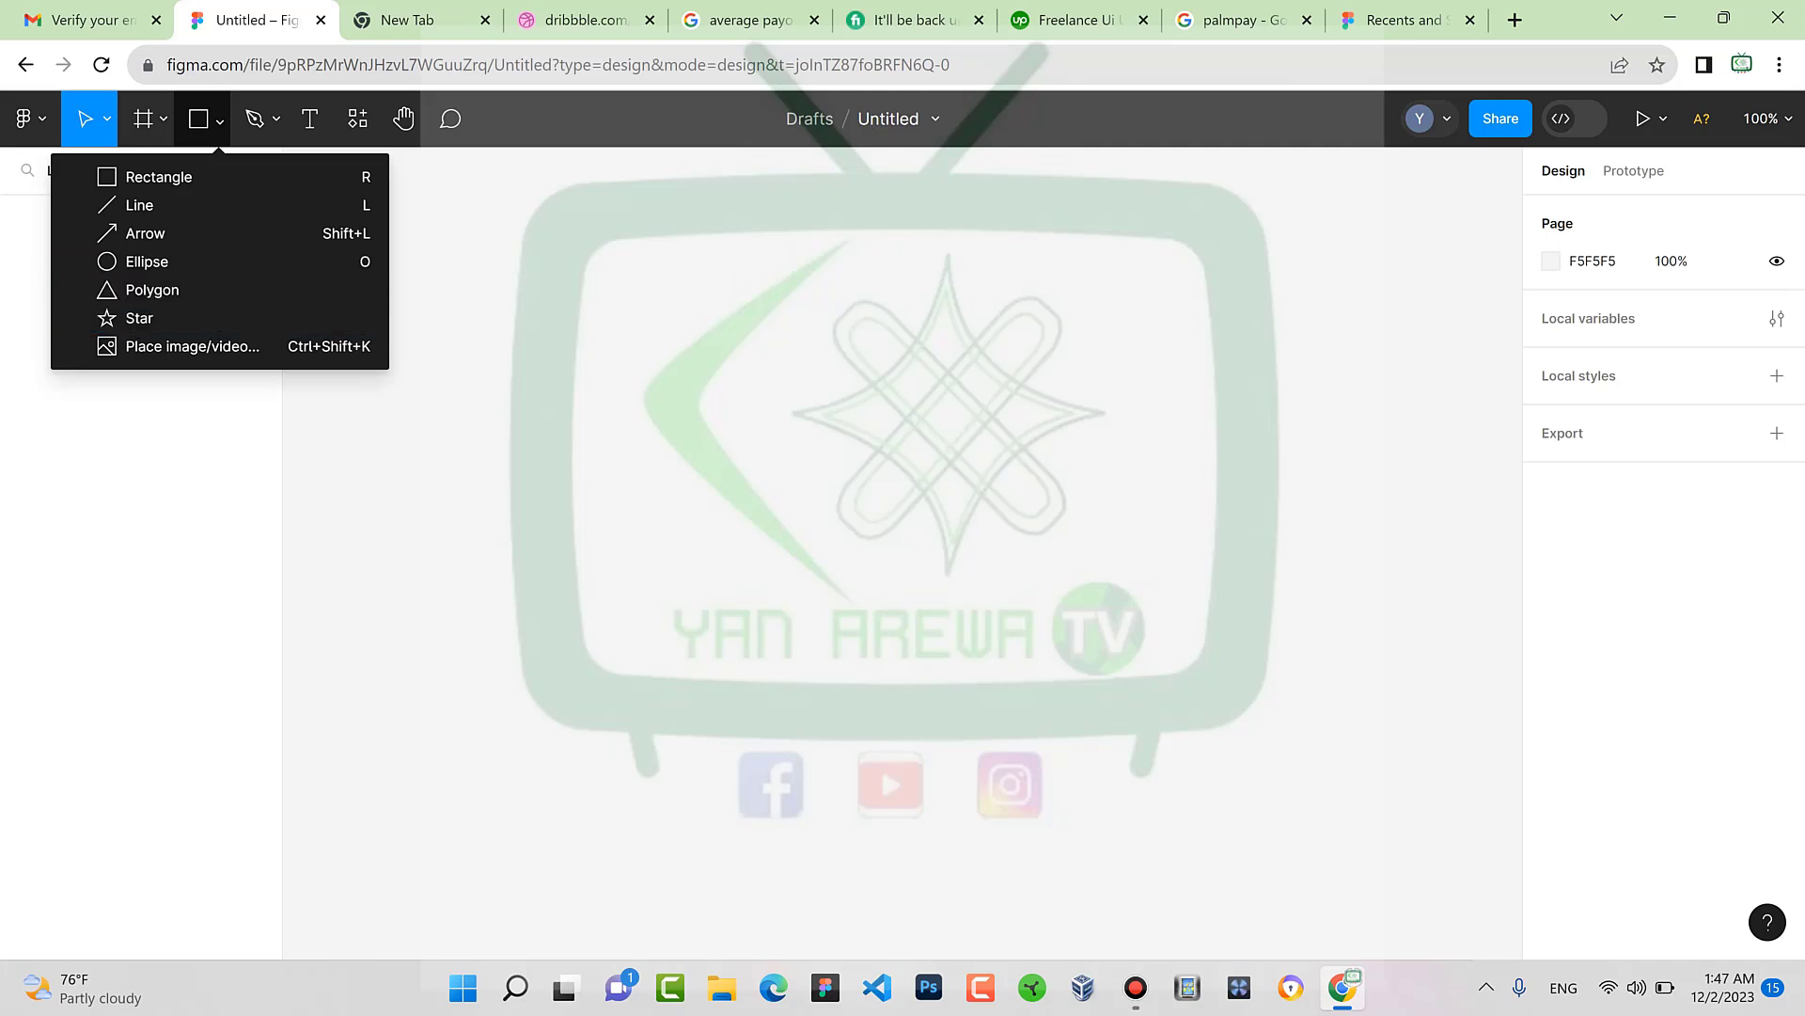
{"action": "left_click", "coordinate": [276, 119]}
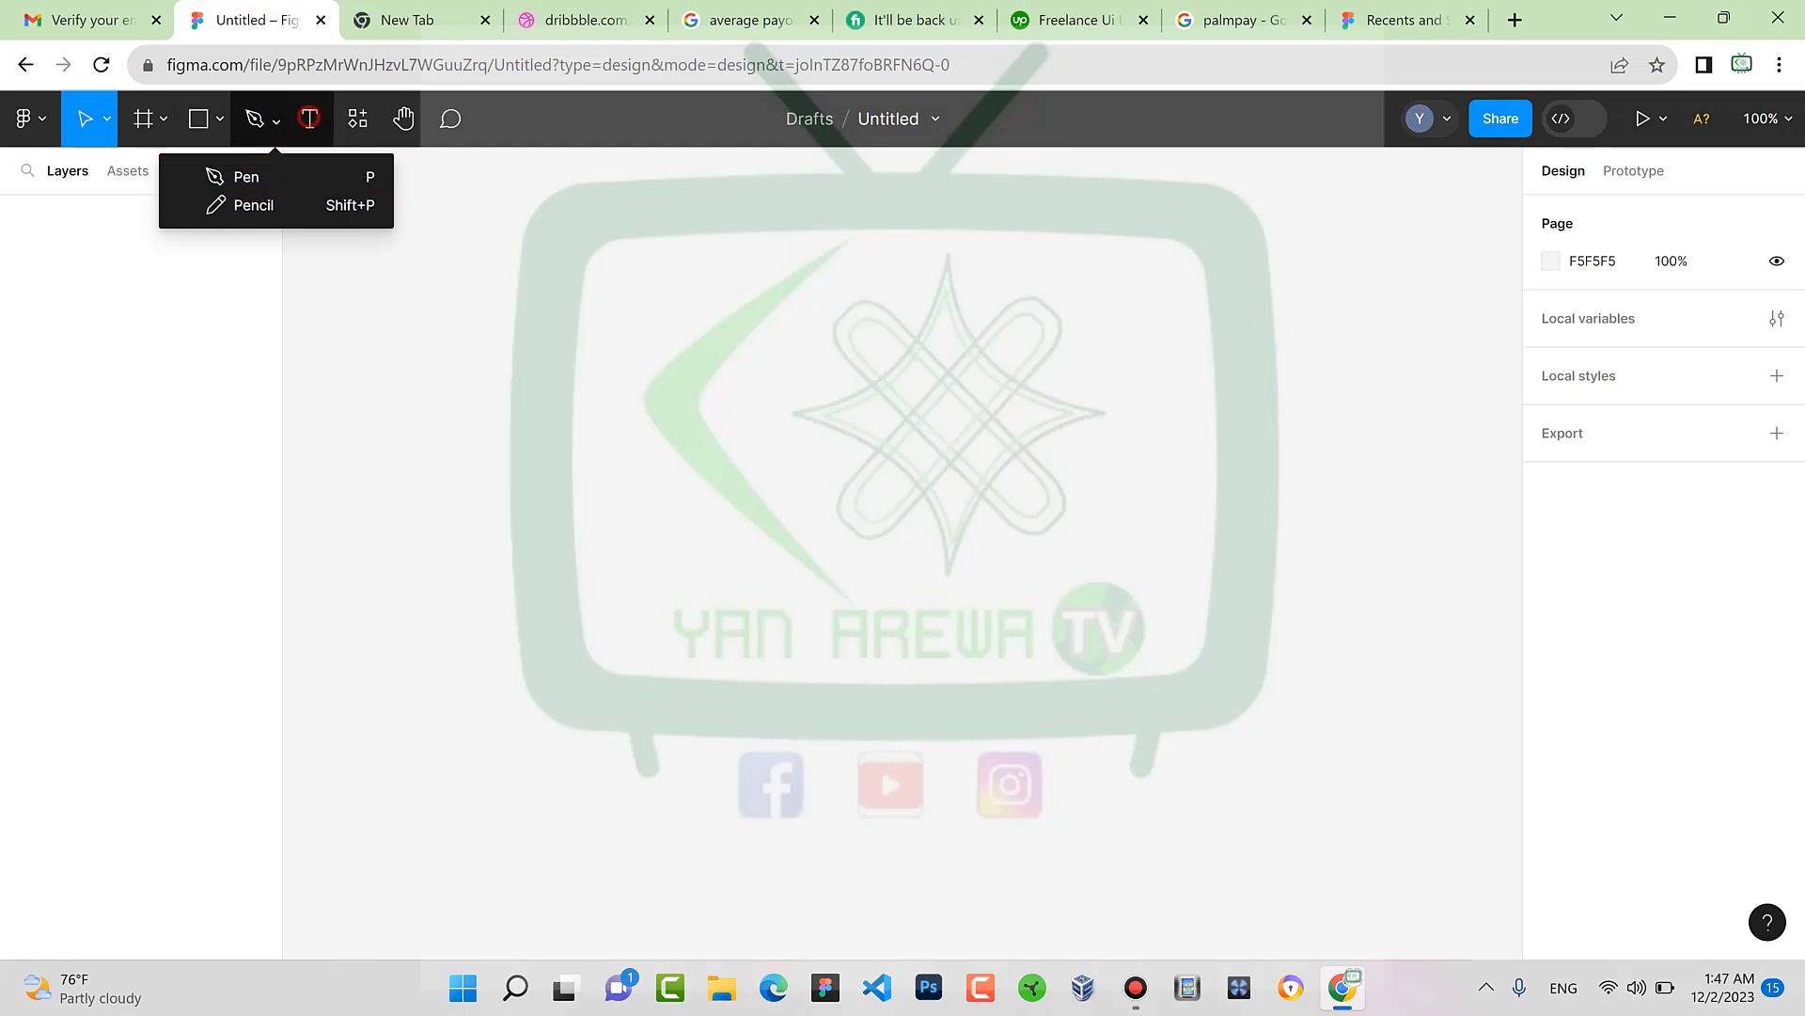
{"action": "left_click", "coordinate": [309, 119]}
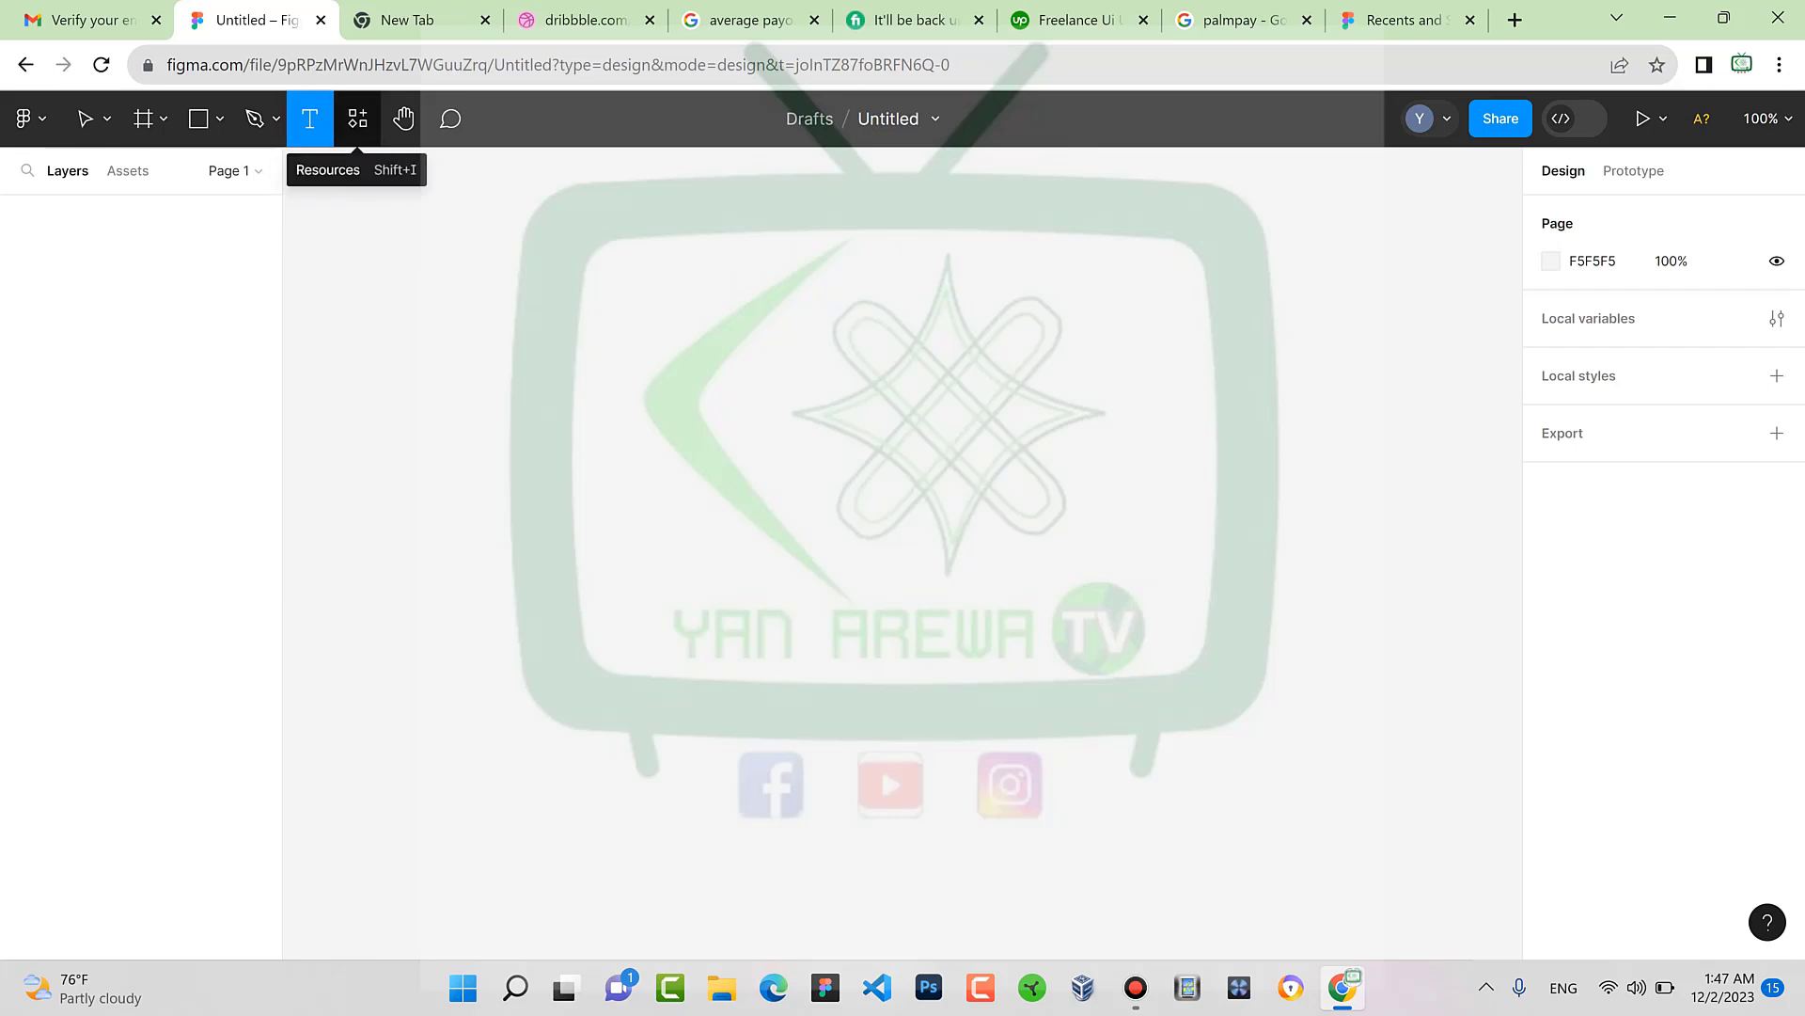
{"action": "left_click", "coordinate": [357, 118]}
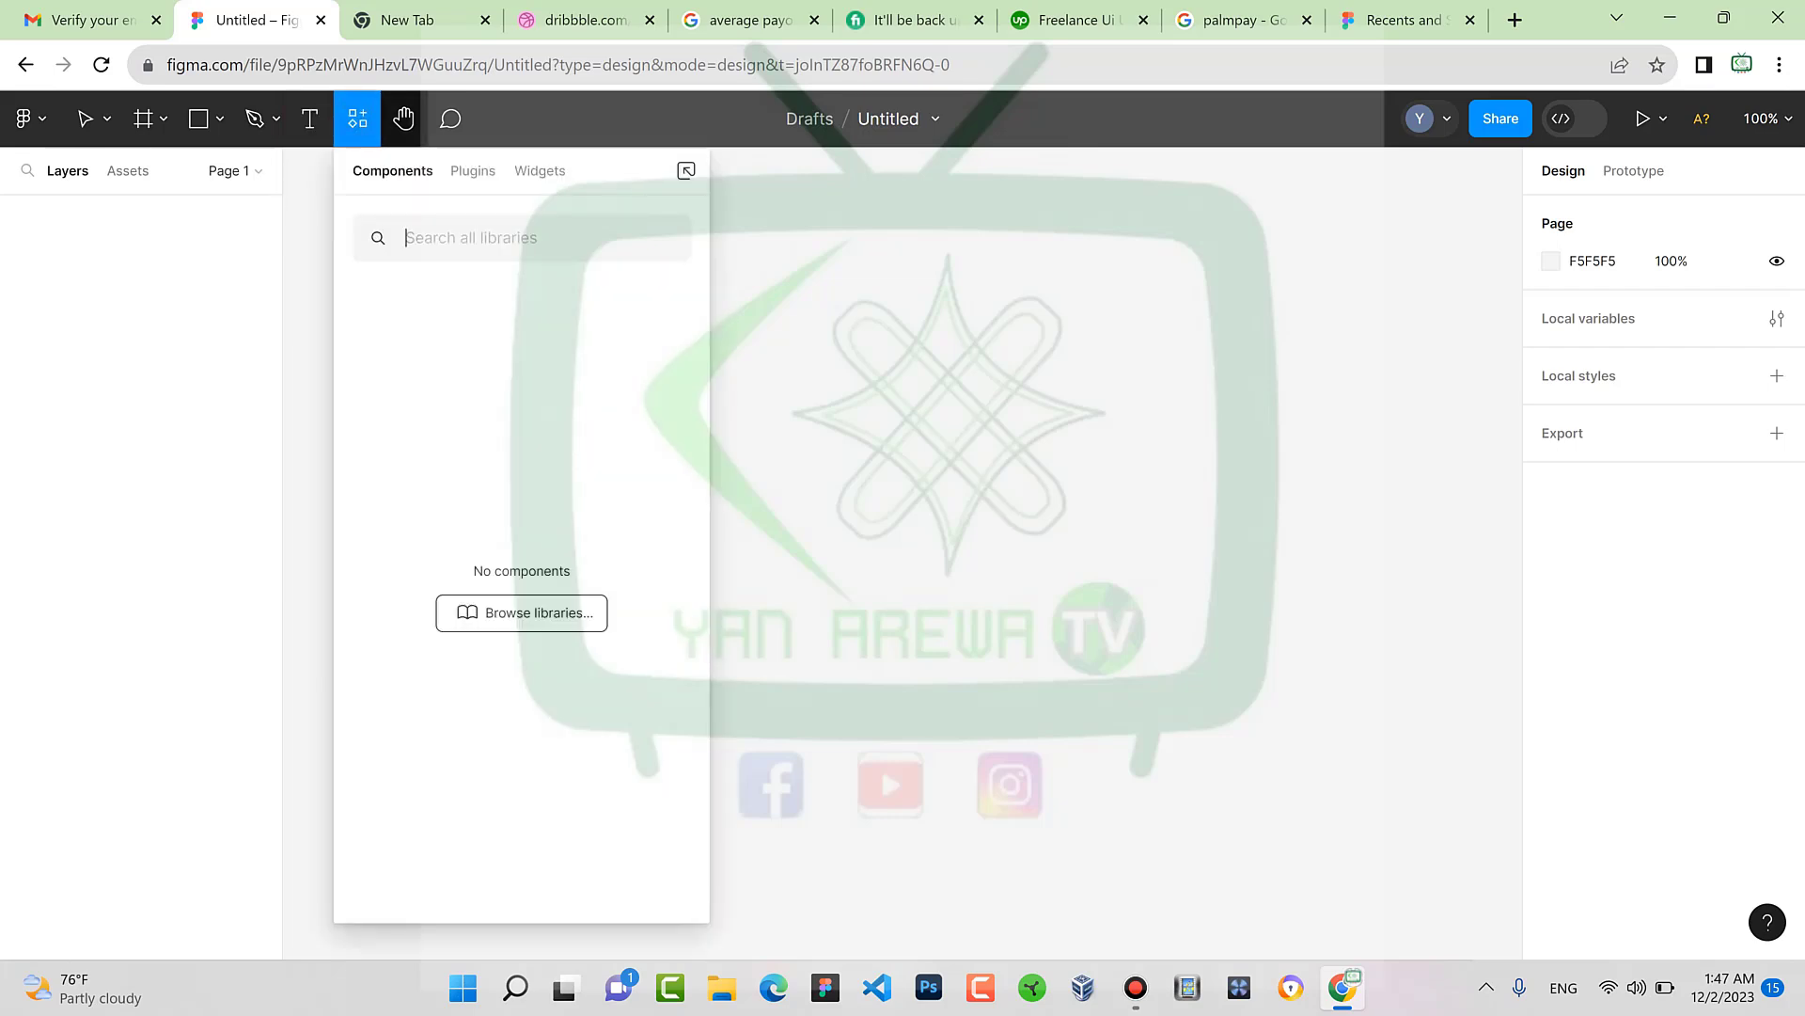
{"action": "left_click", "coordinate": [403, 119]}
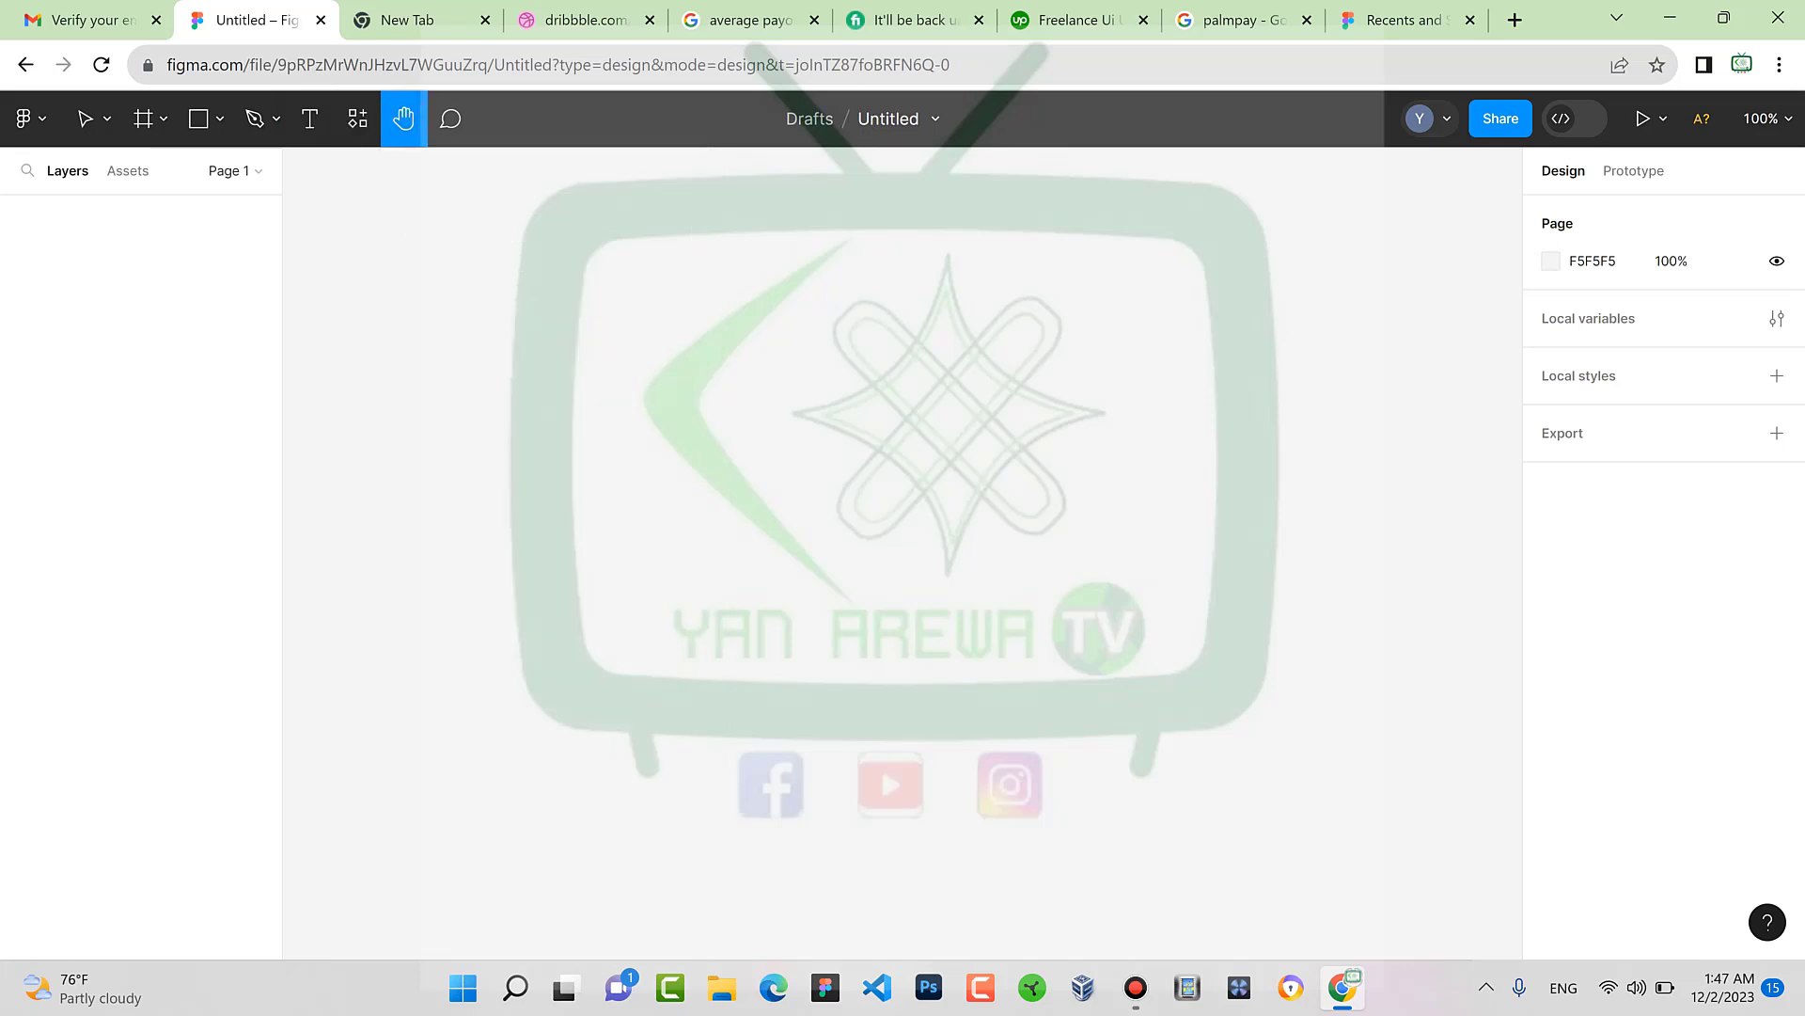
{"action": "left_click", "coordinate": [450, 119]}
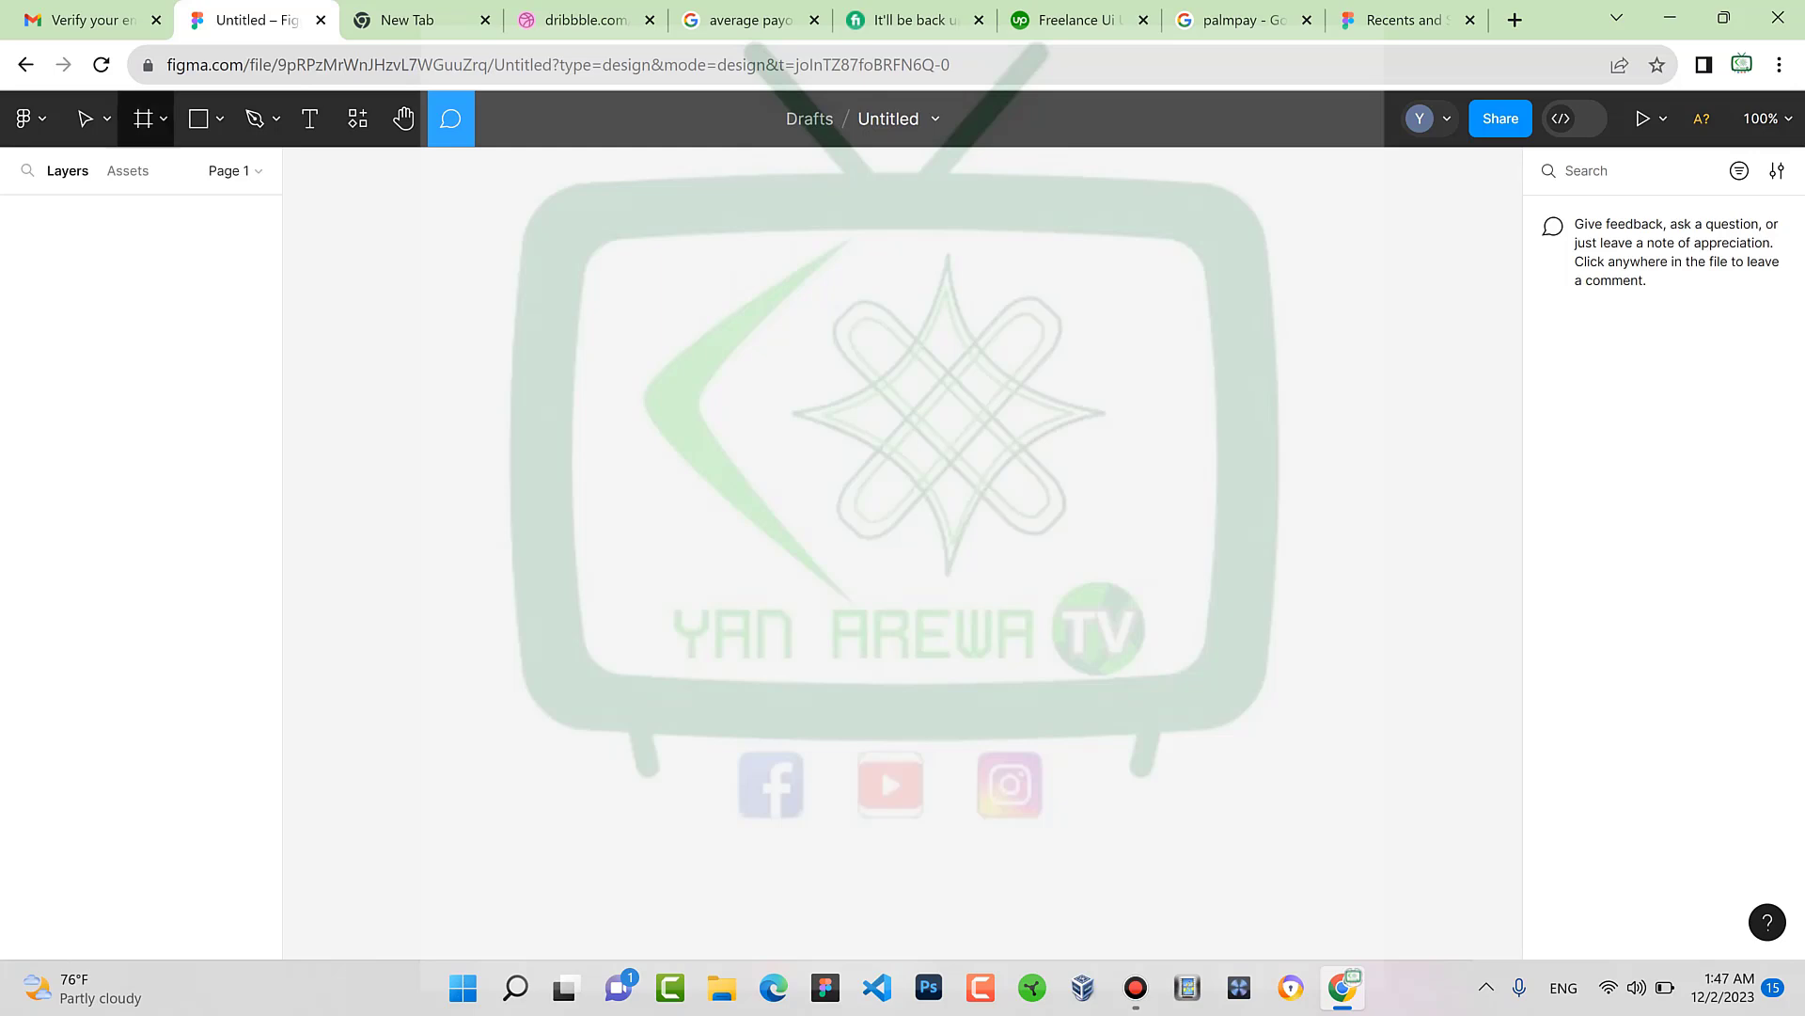
Open the shape tool list and step down through its options.
{"action": "left_click", "coordinate": [219, 119]}
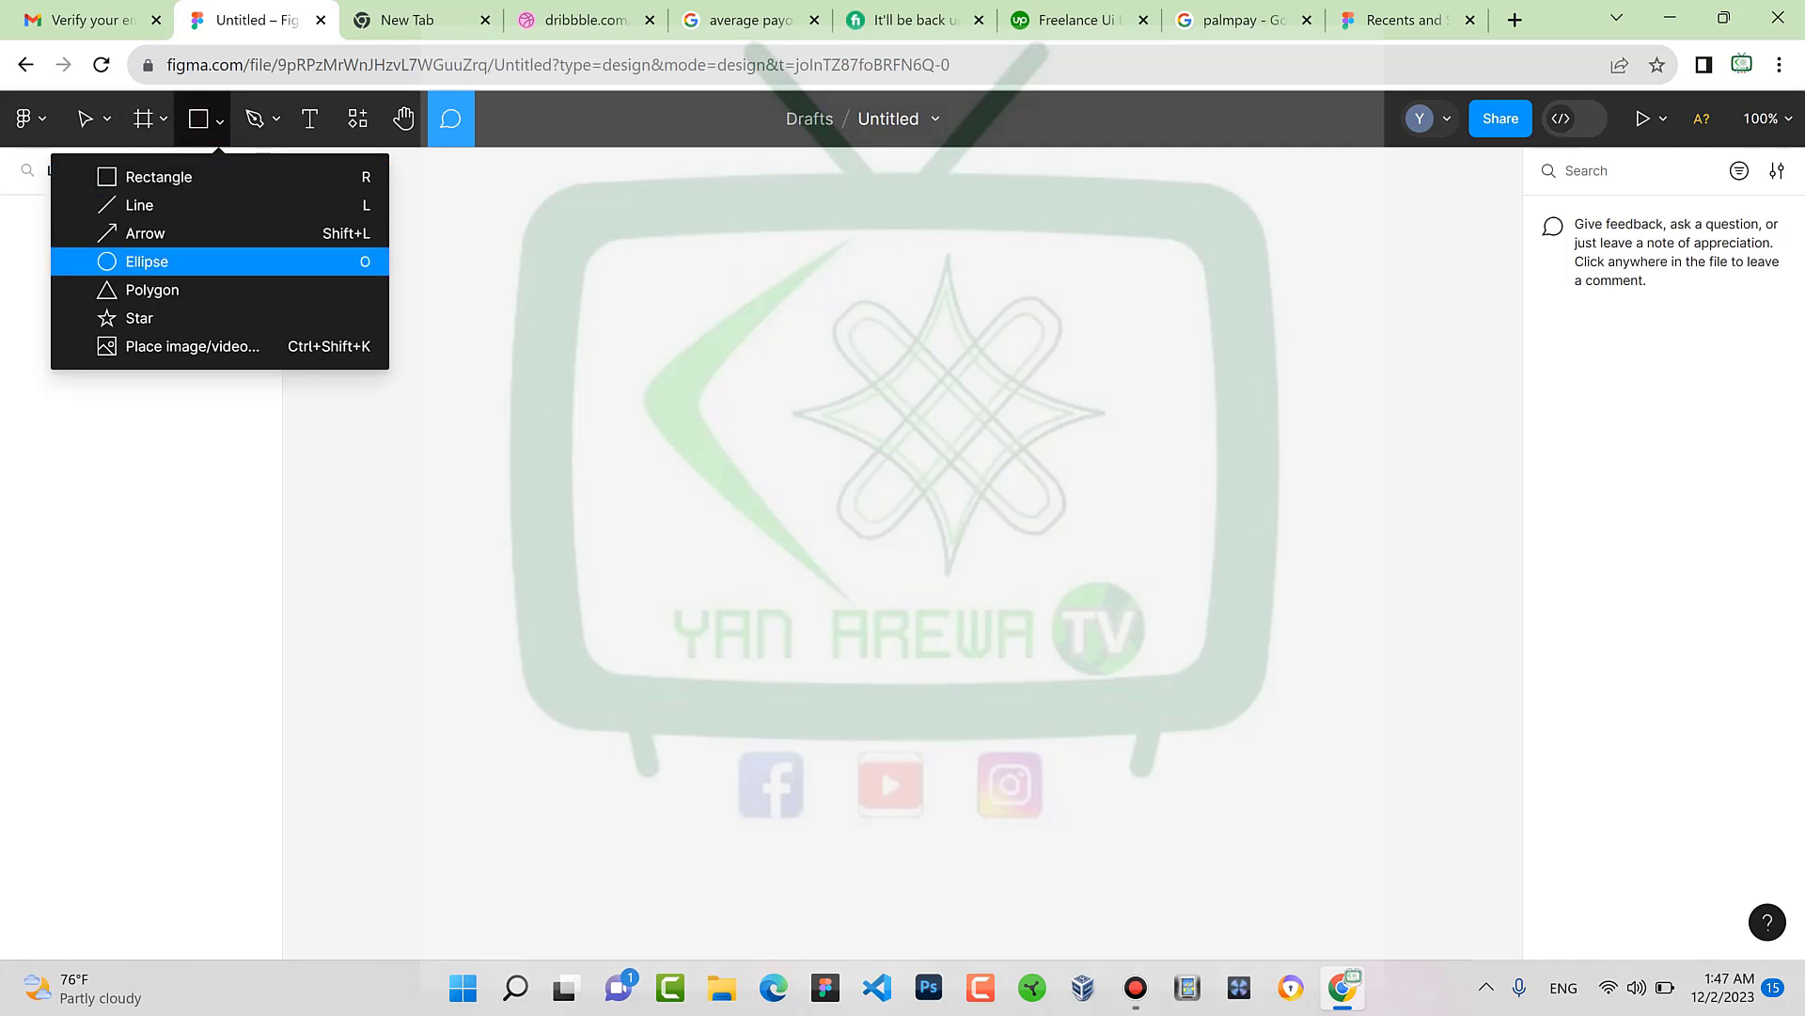
{"action": "key", "text": "Down"}
{"action": "key", "text": "Down"}
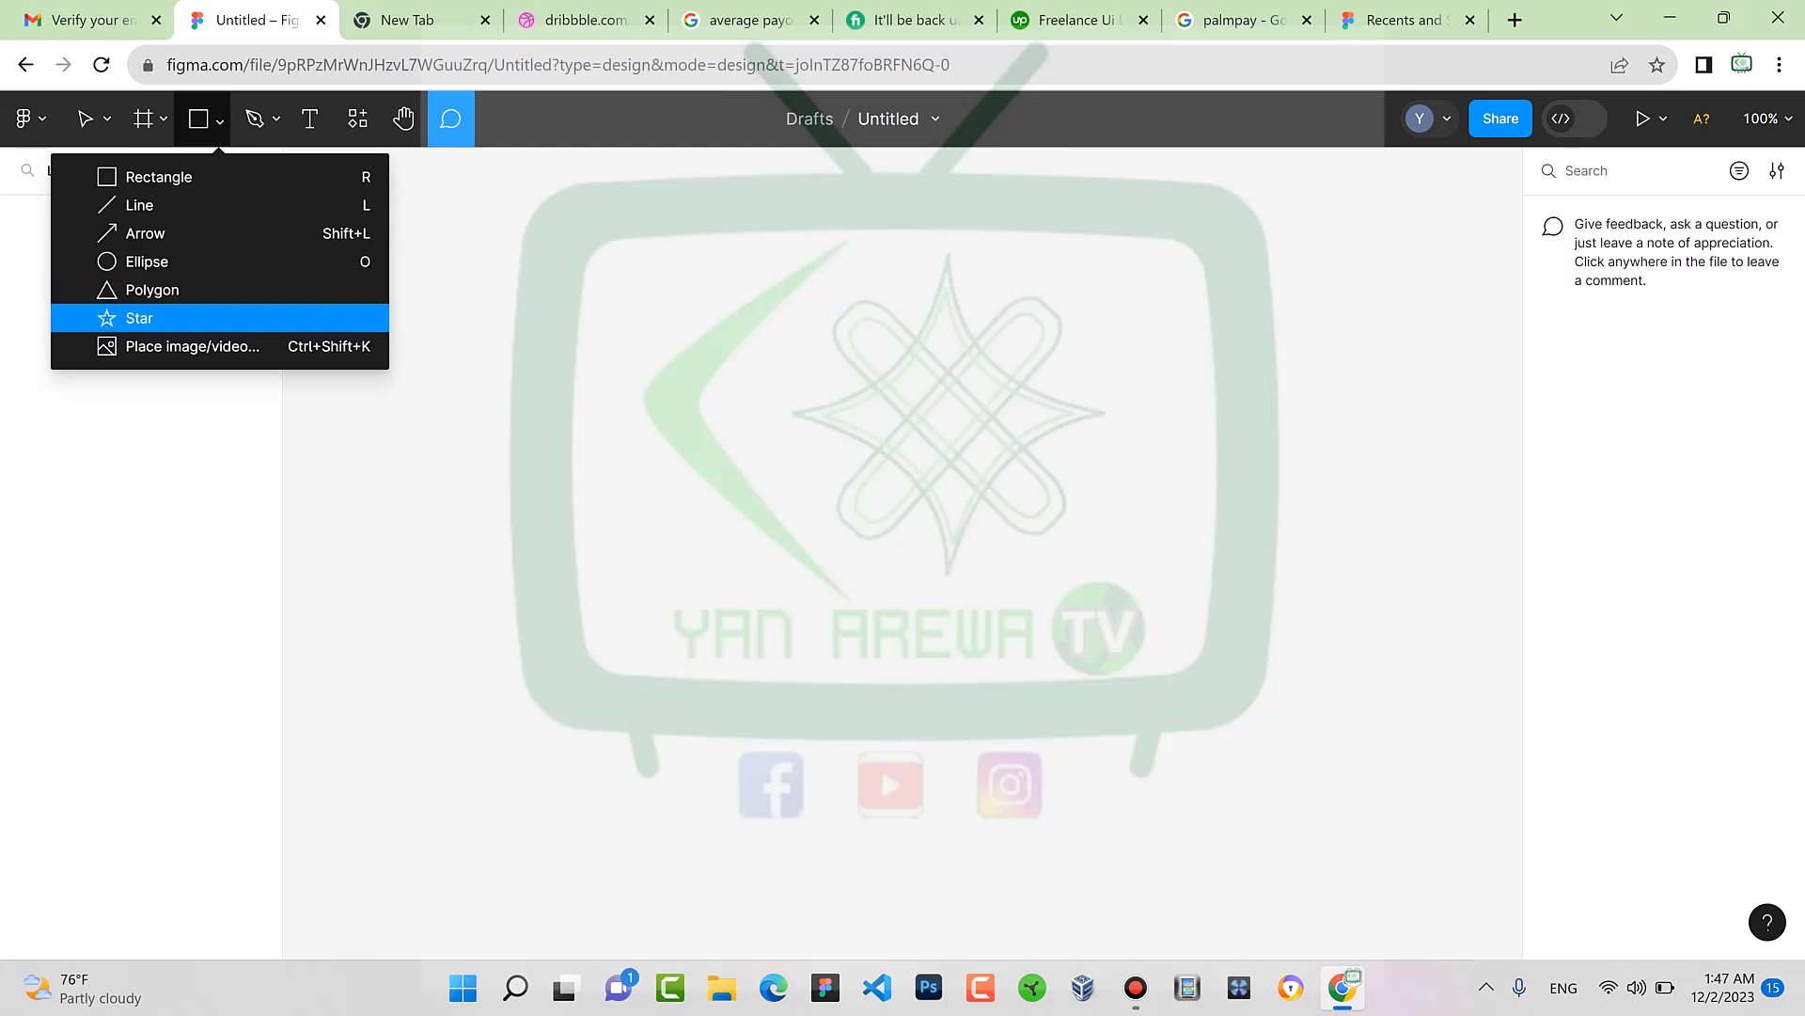
{"action": "key", "text": "Down"}
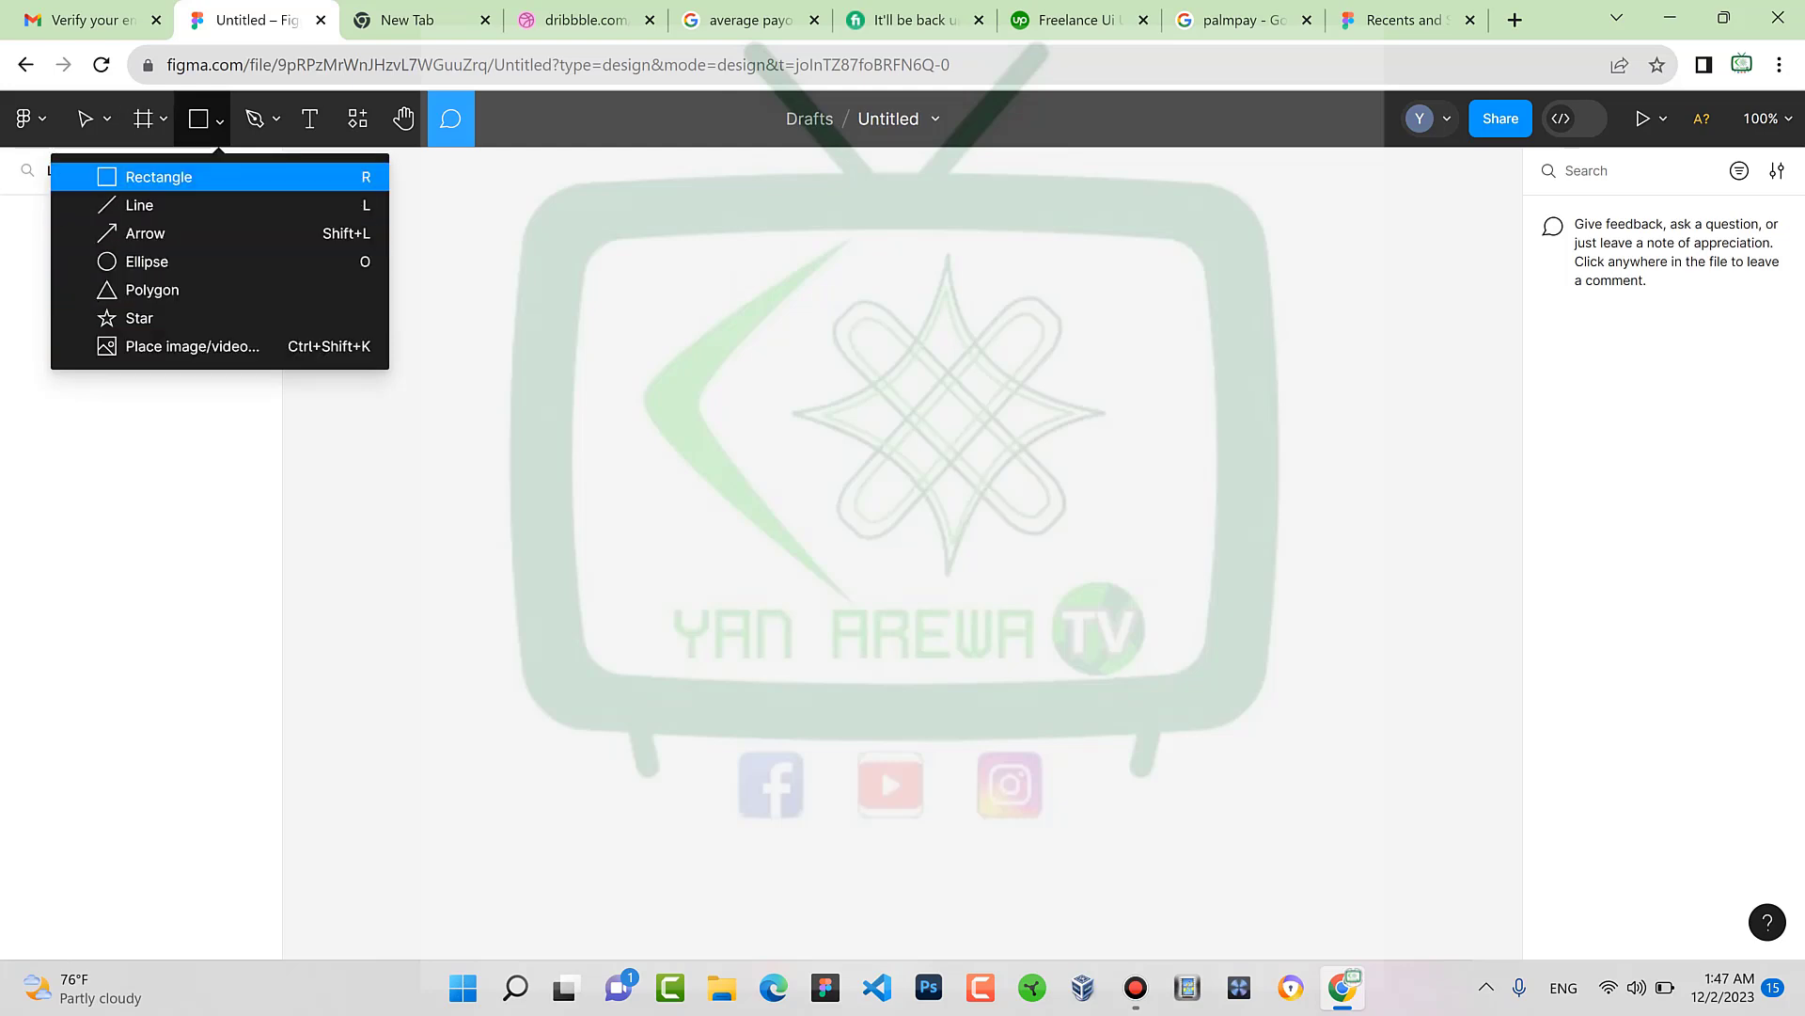
Draw a rectangle on the canvas and give it a red B33D3D fill.
{"action": "left_click", "coordinate": [138, 175]}
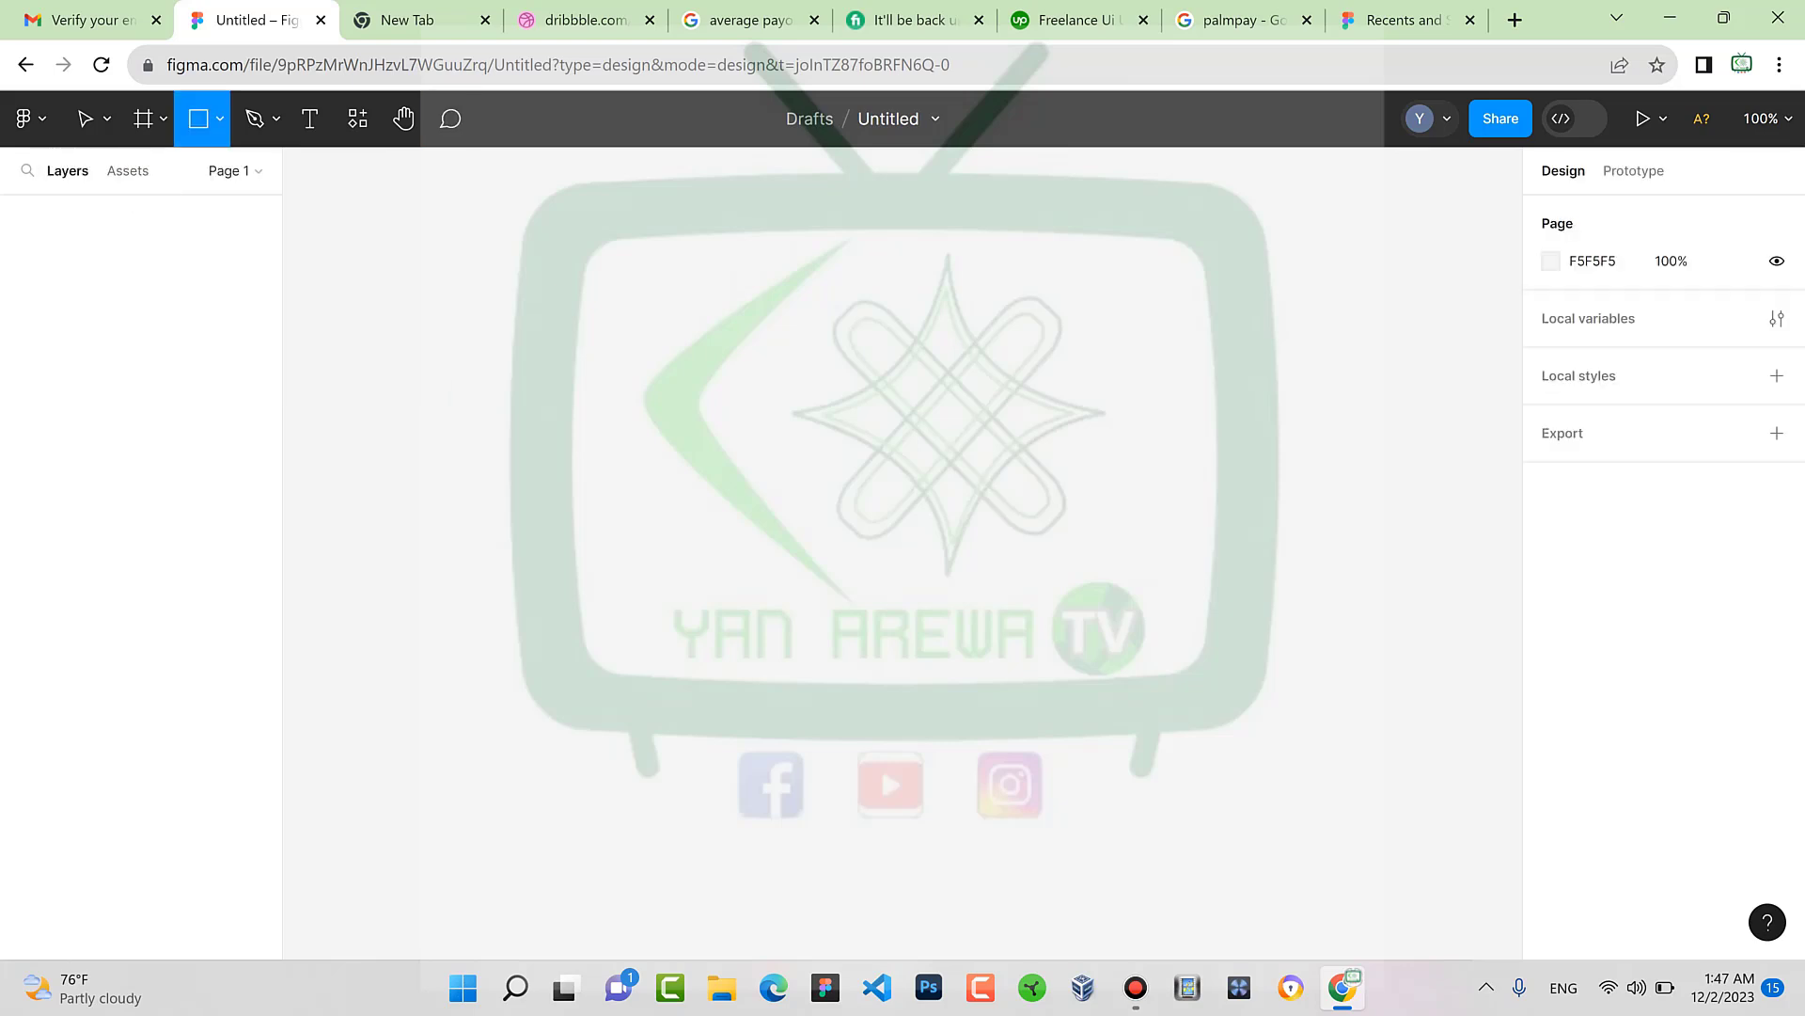
{"action": "mouse_move", "coordinate": [705, 304]}
{"action": "left_mouse_down"}
{"action": "mouse_move", "coordinate": [1004, 534]}
{"action": "mouse_move", "coordinate": [986, 563]}
{"action": "left_mouse_up"}
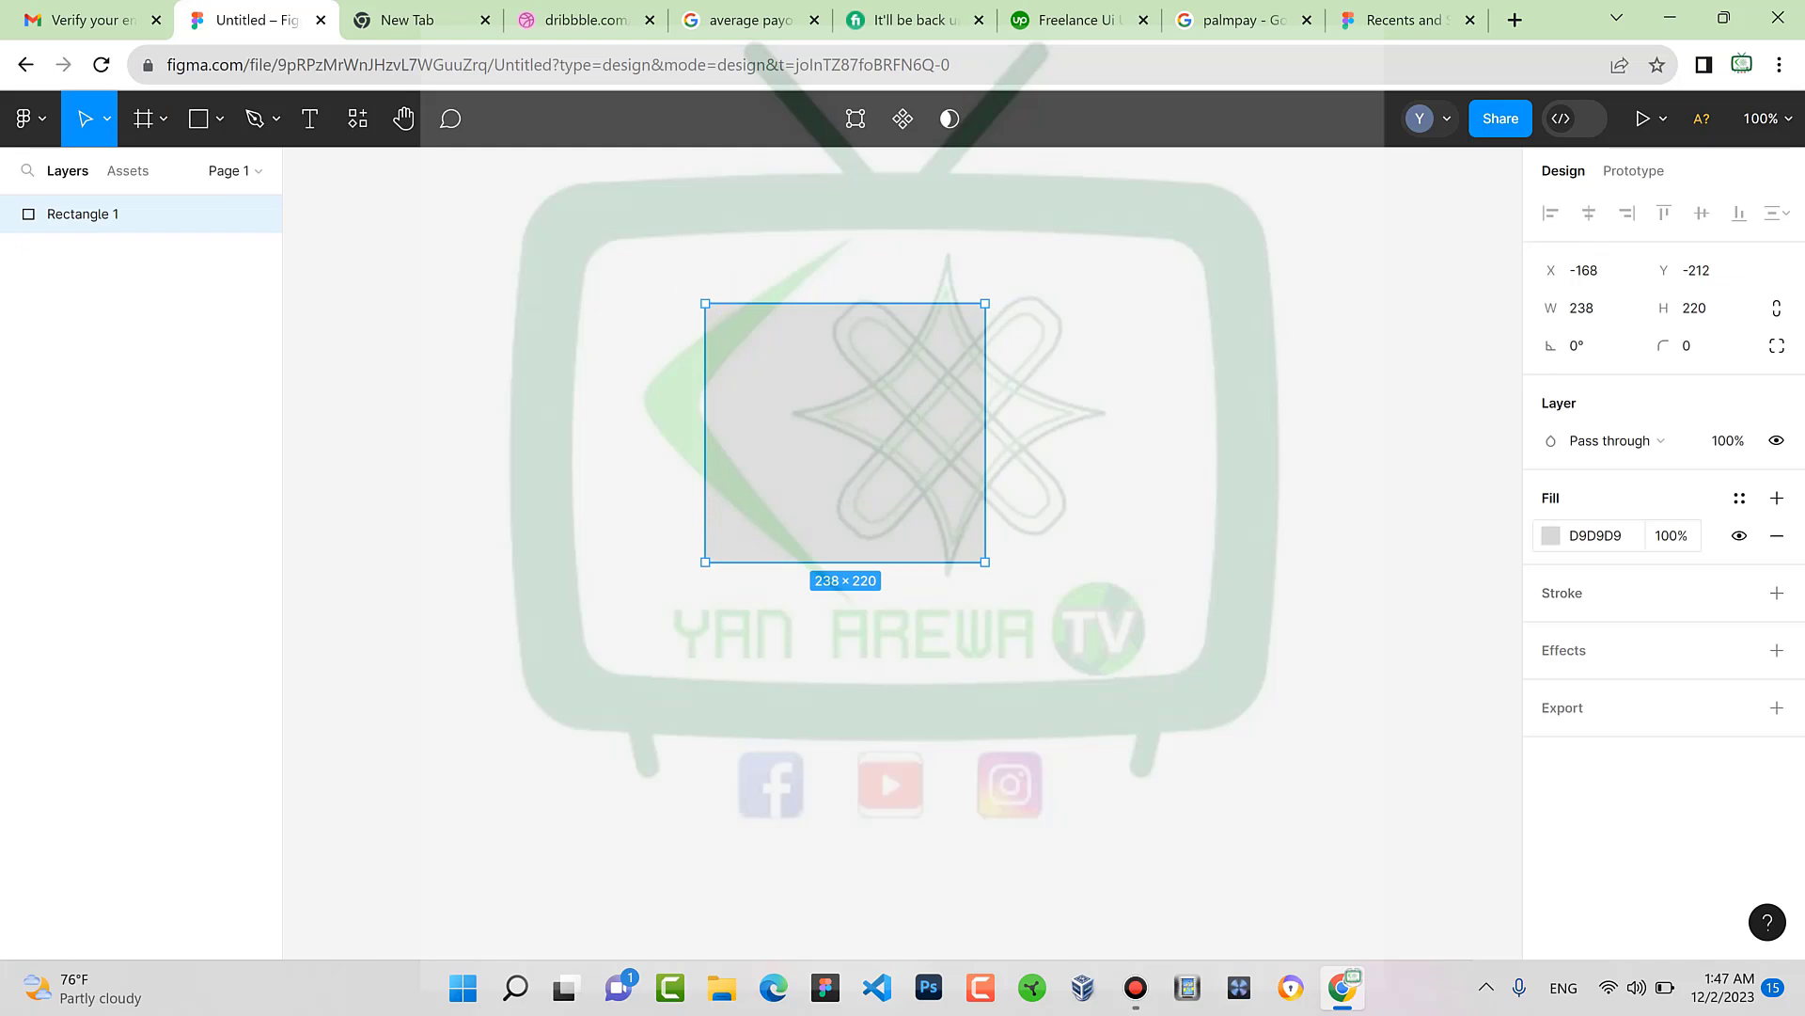
{"action": "left_click", "coordinate": [1550, 535]}
{"action": "left_click", "coordinate": [1427, 436]}
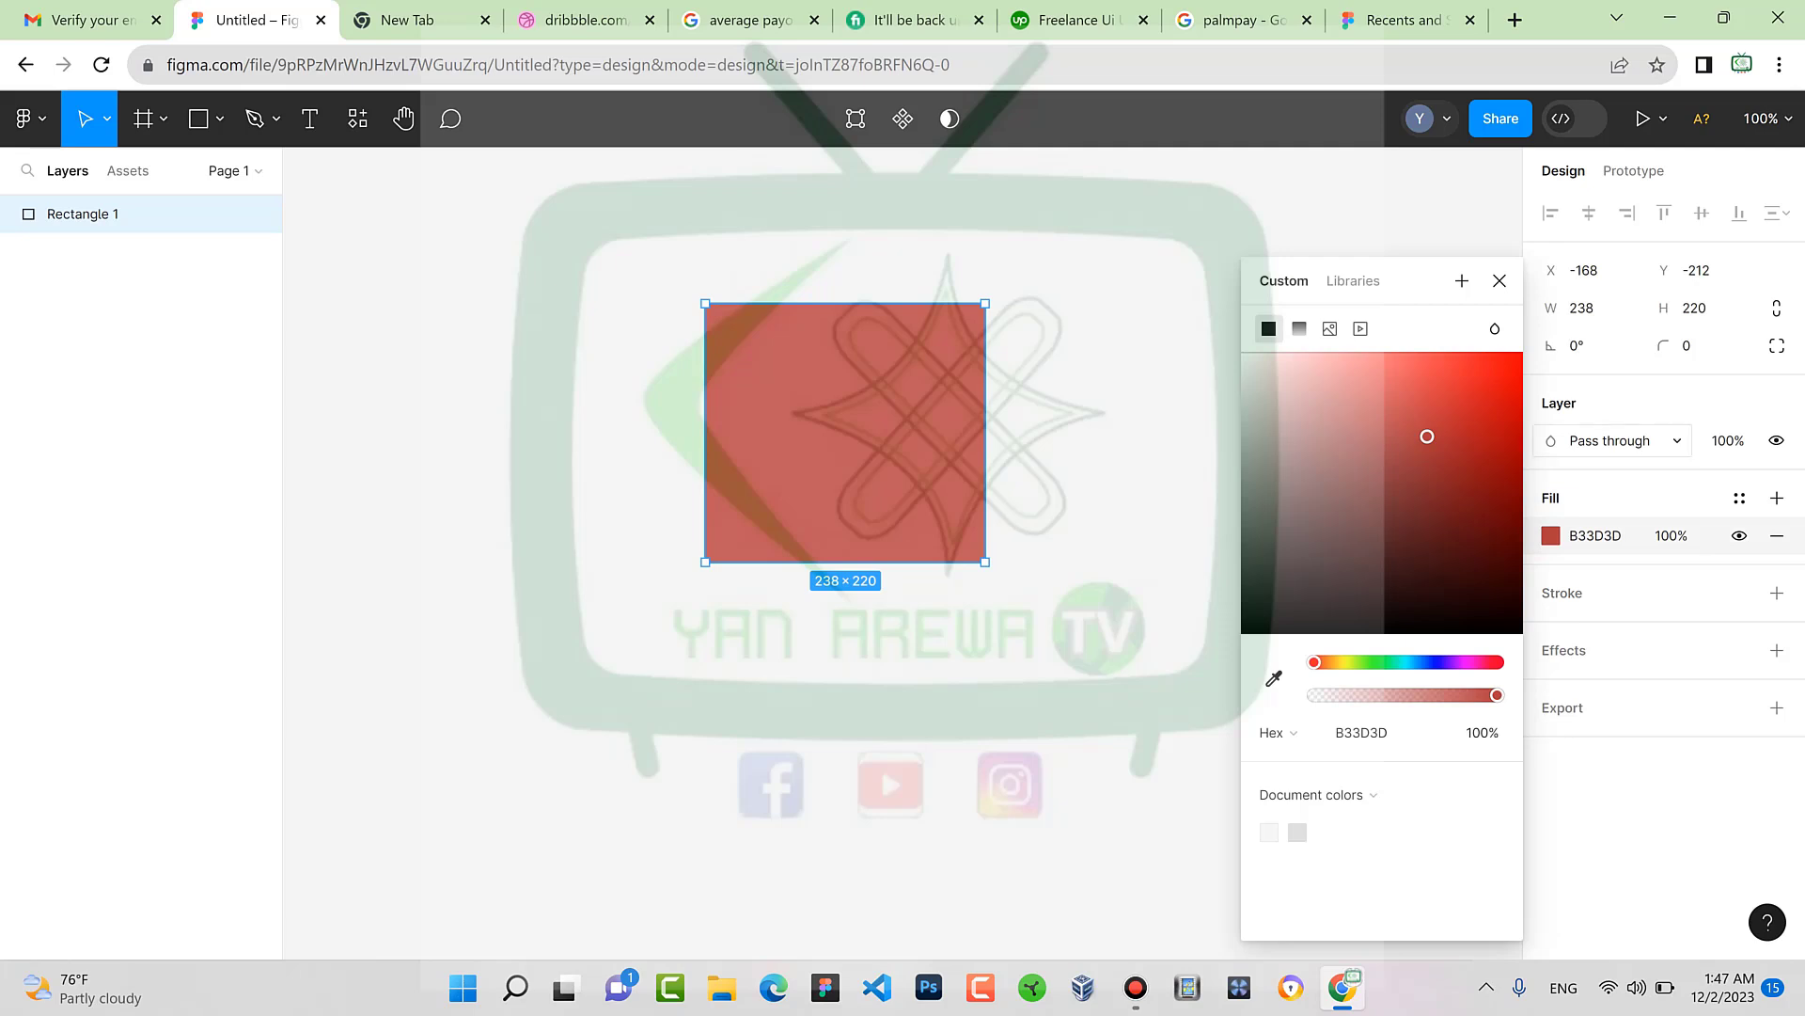
Round the rectangle's corners to radius 10 and switch to the Line tool.
{"action": "left_click", "coordinate": [1664, 345]}
{"action": "left_click_drag", "start_coordinate": [1665, 345], "coordinate": [1792, 344]}
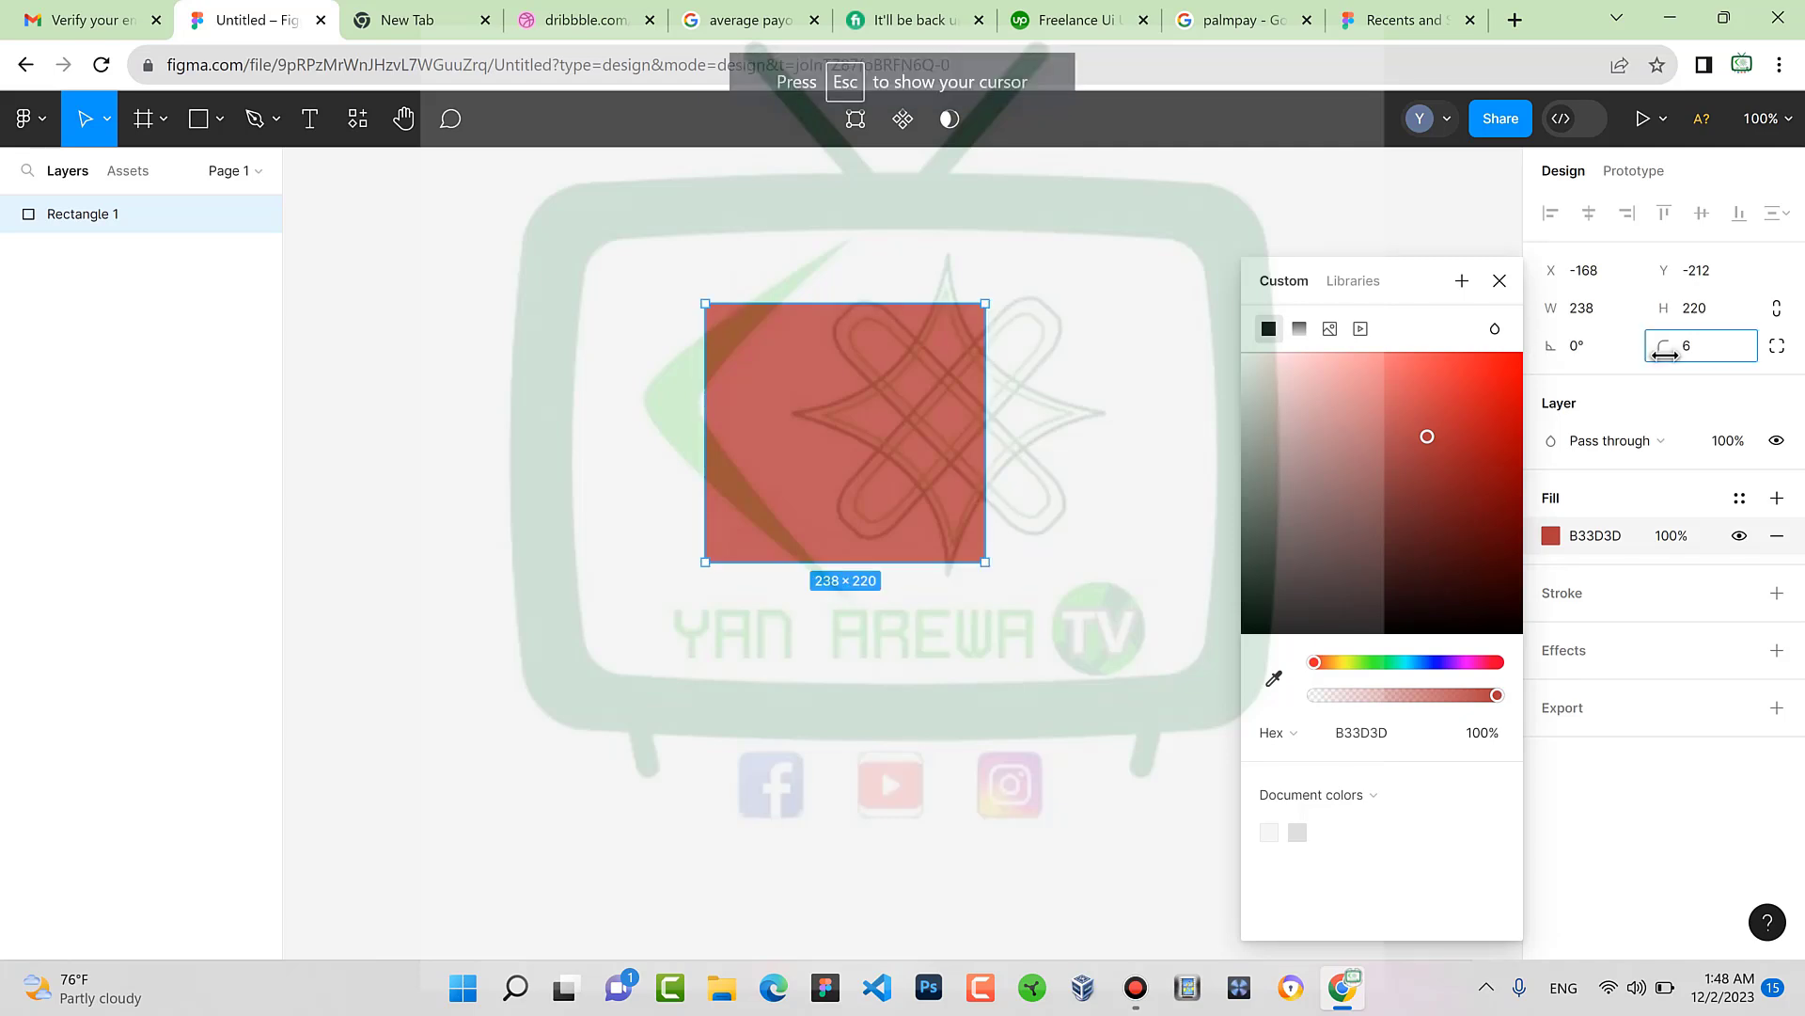
{"action": "left_click_drag", "start_coordinate": [1664, 345], "coordinate": [1721, 345]}
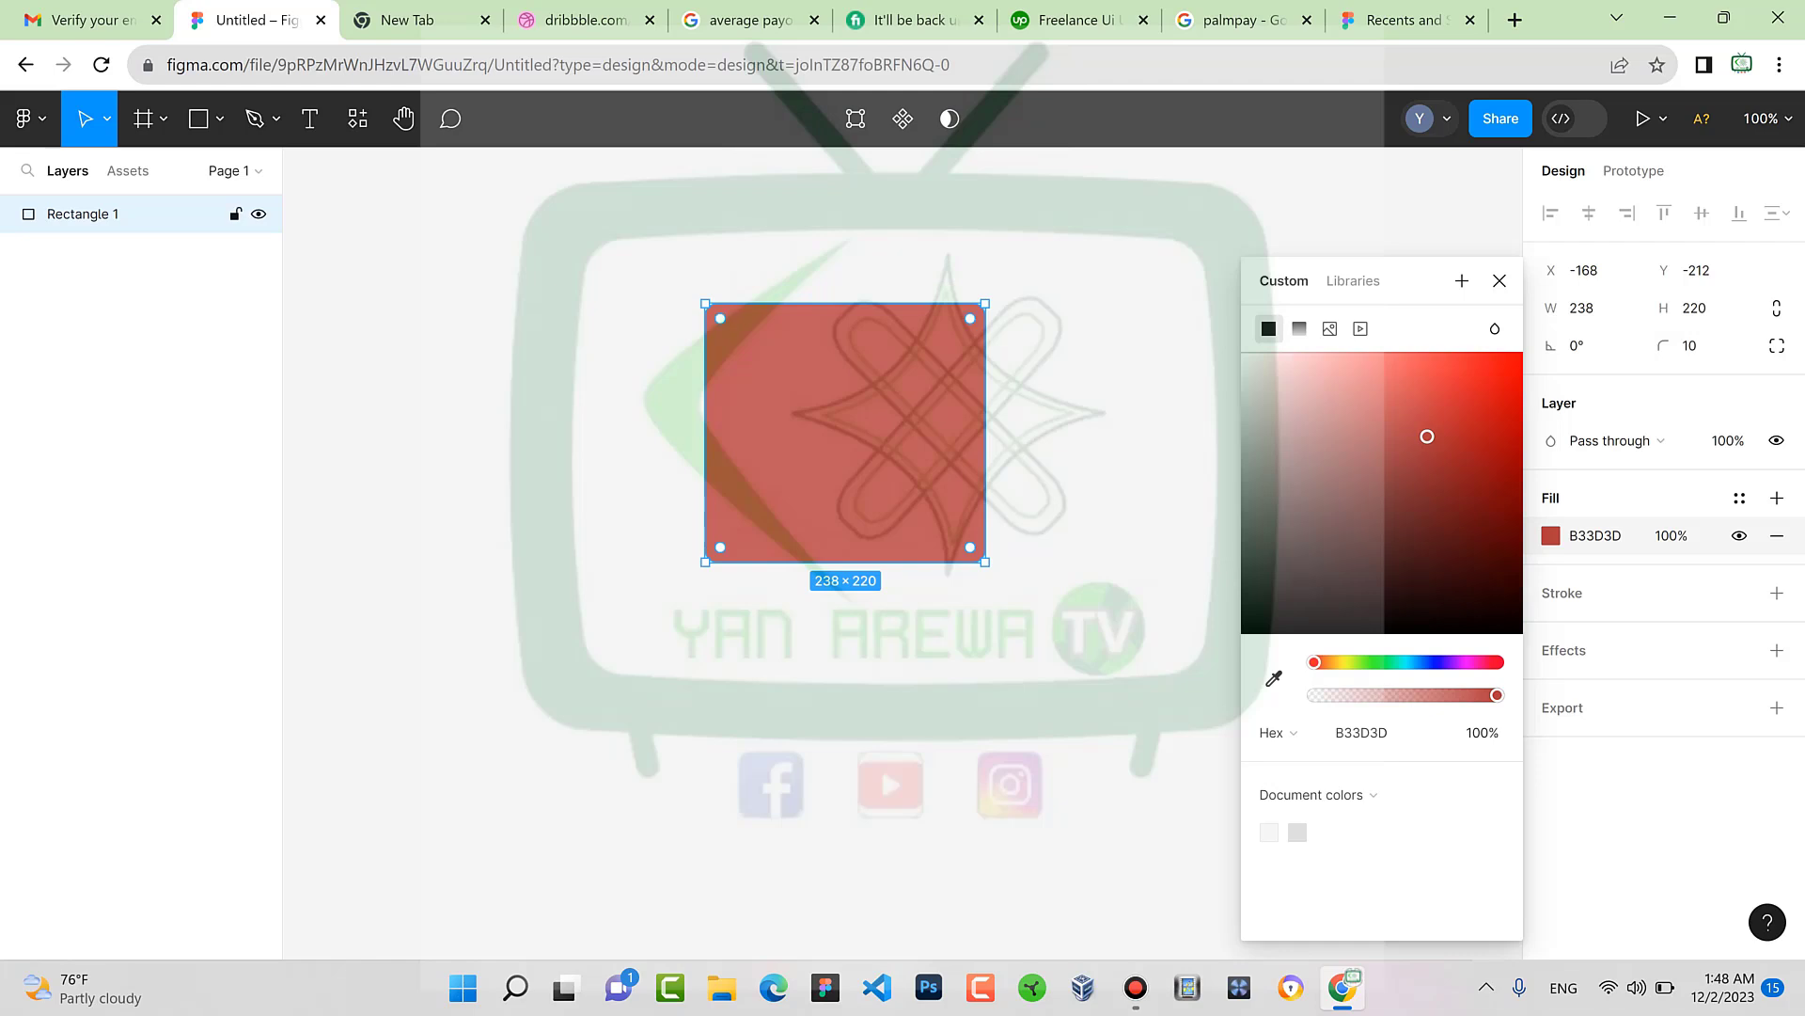
{"action": "left_click", "coordinate": [219, 118]}
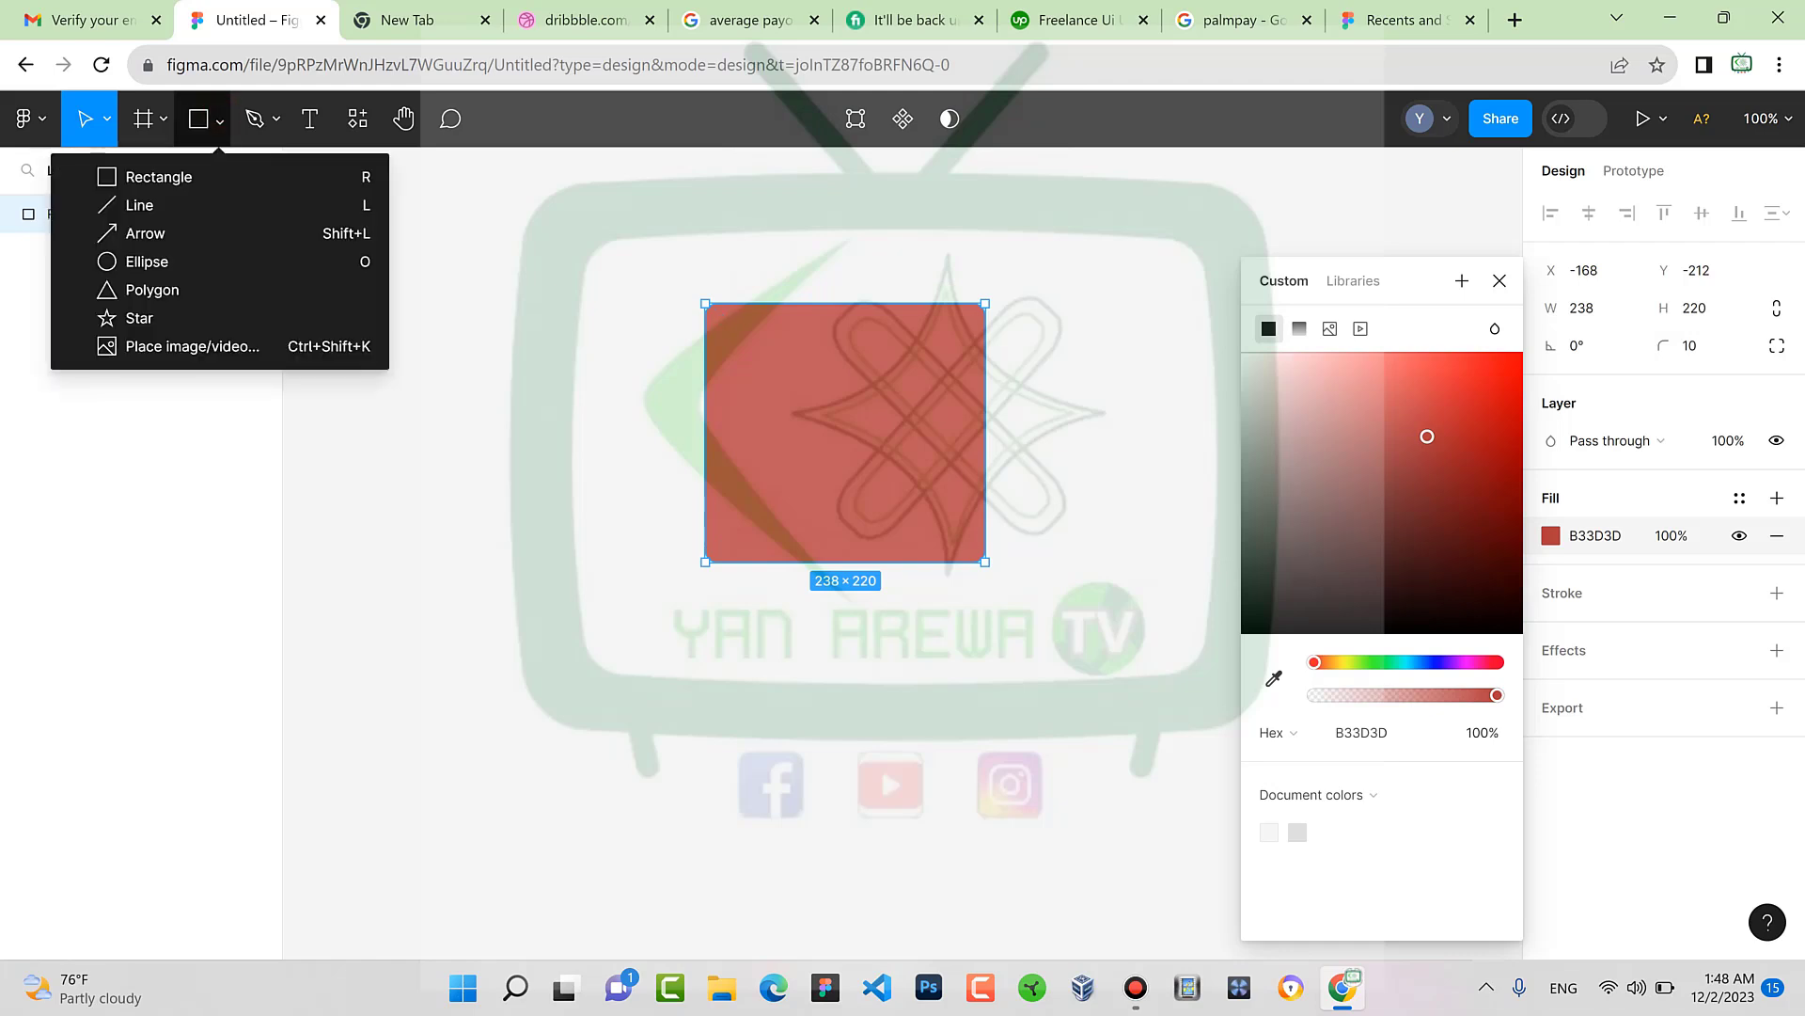
{"action": "left_click", "coordinate": [139, 205]}
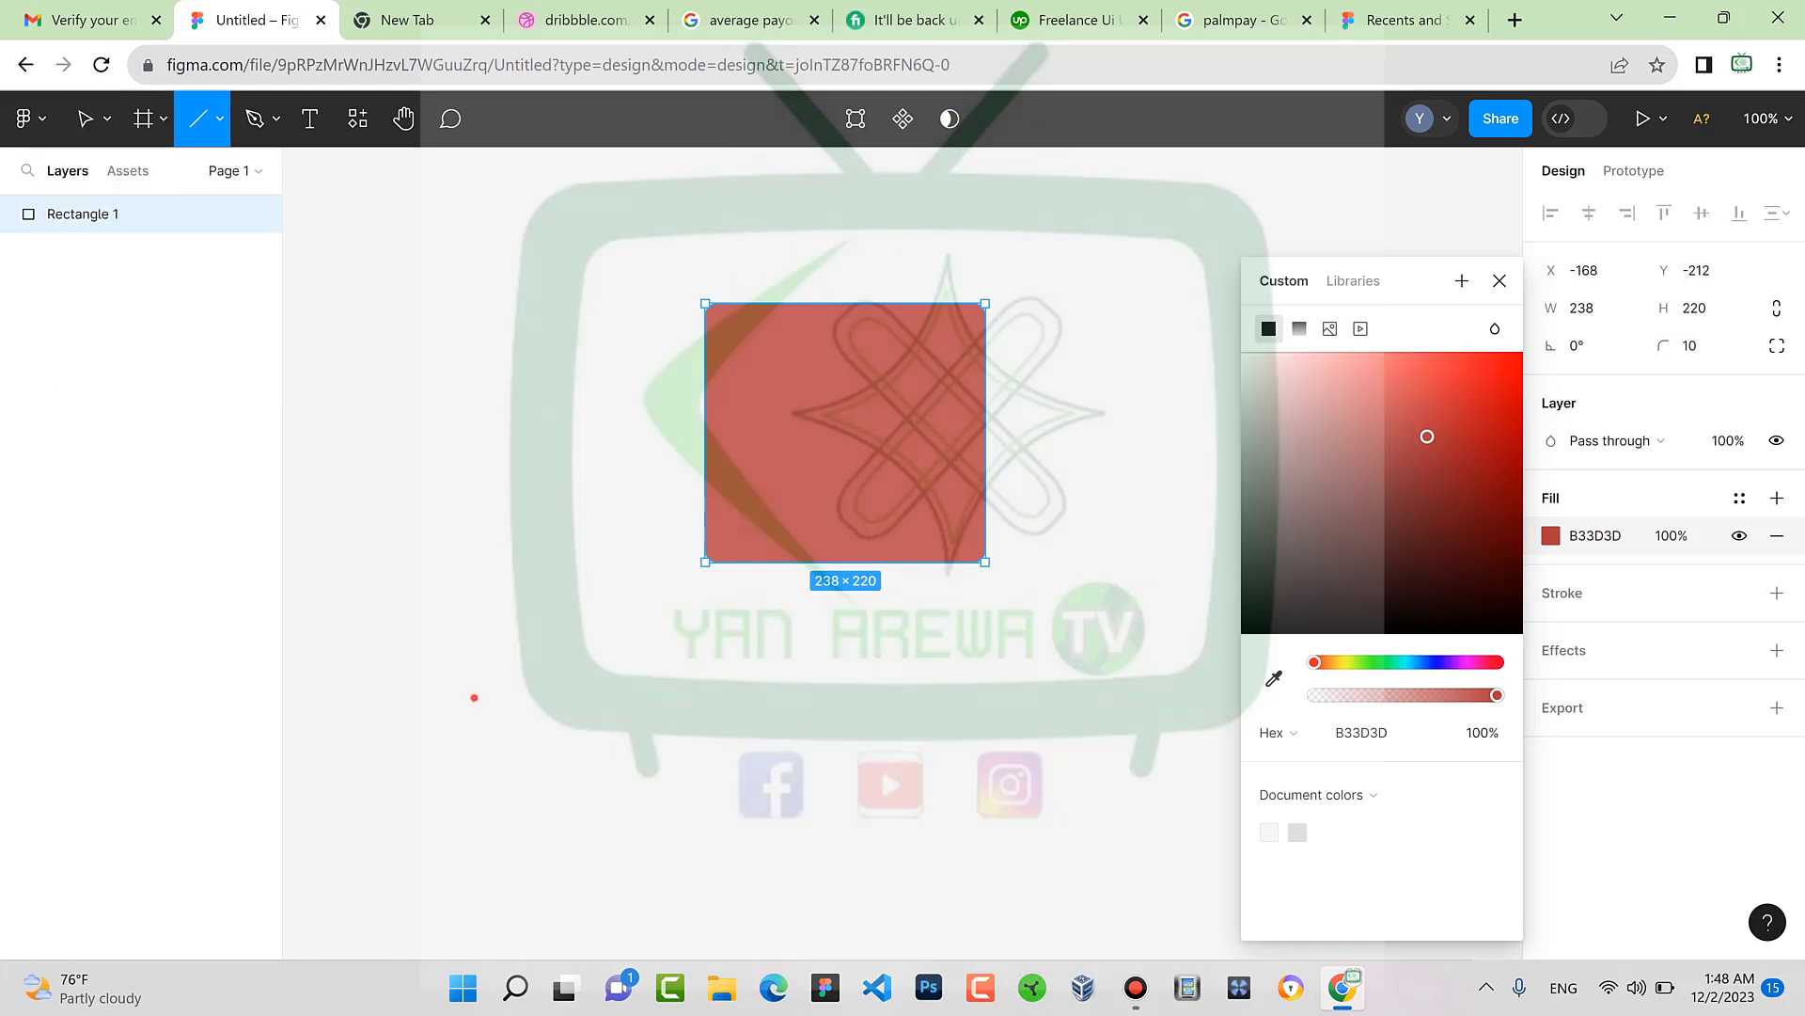
Draw a diagonal line below the rectangle, an upward arrow on the left, and a circle.
{"action": "mouse_move", "coordinate": [474, 697]}
{"action": "left_mouse_down"}
{"action": "mouse_move", "coordinate": [1082, 696]}
{"action": "mouse_move", "coordinate": [1048, 522]}
{"action": "left_mouse_up"}
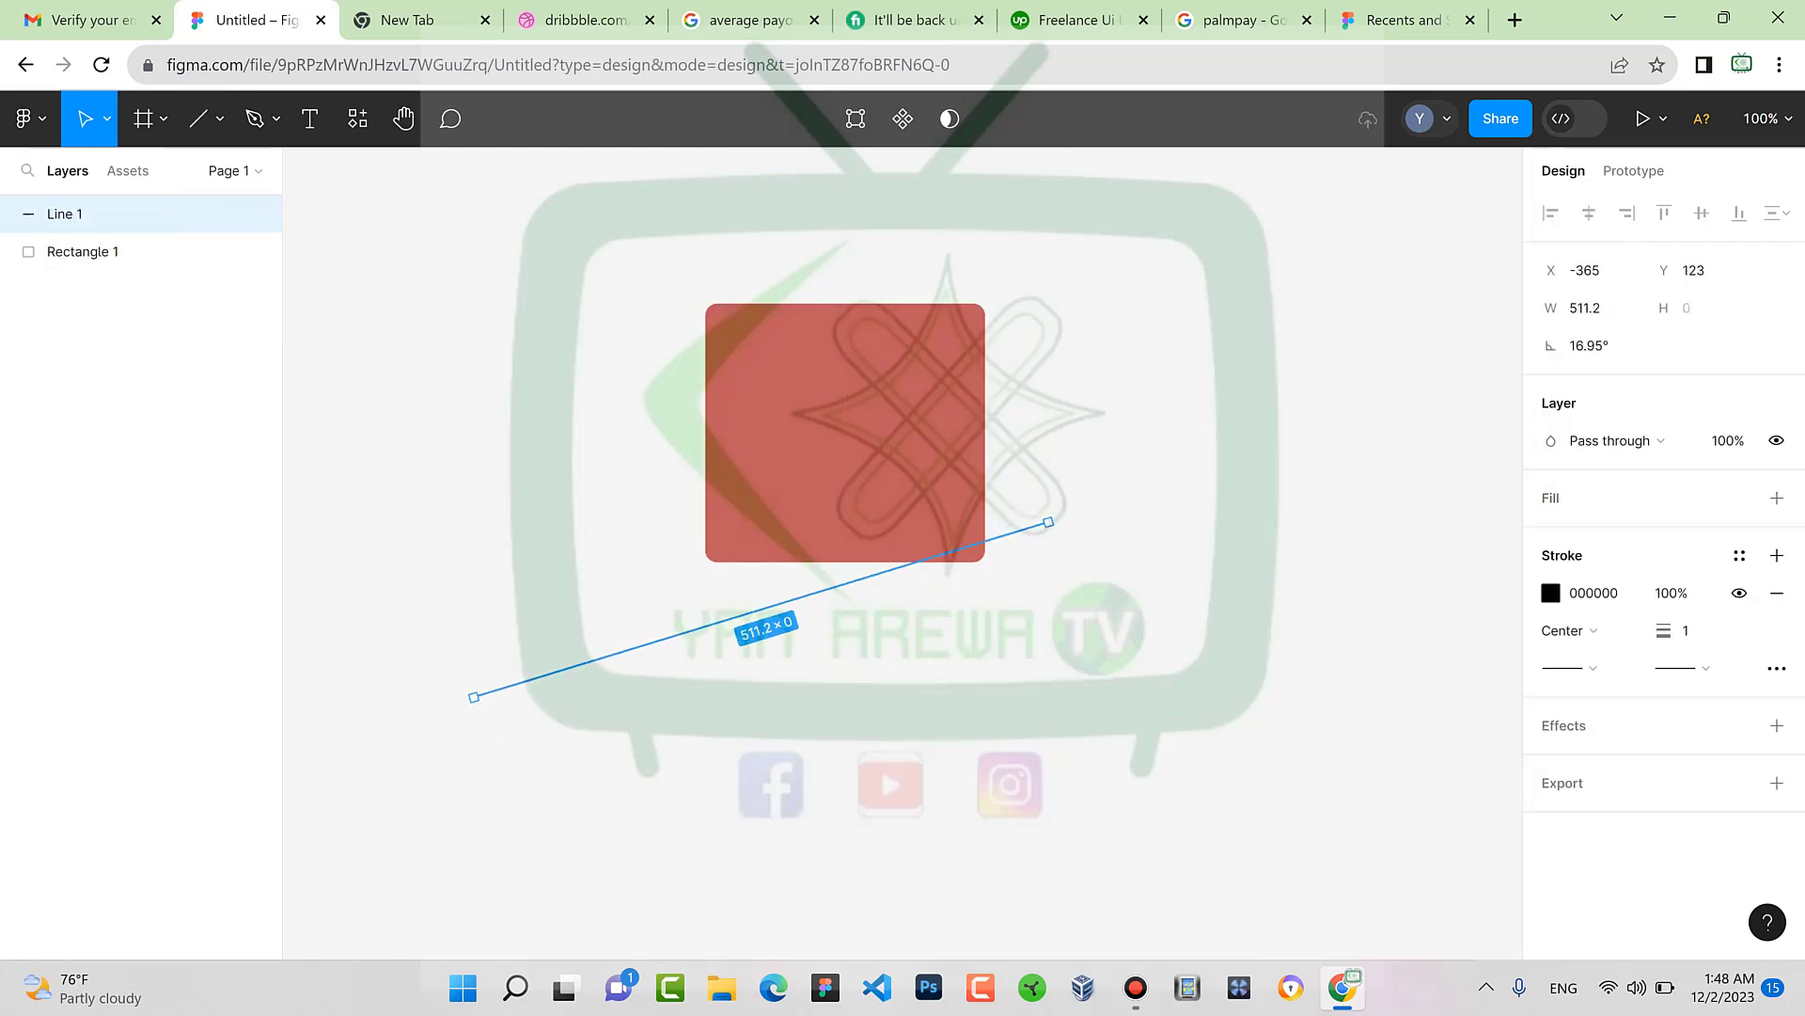
{"action": "left_click", "coordinate": [1075, 789]}
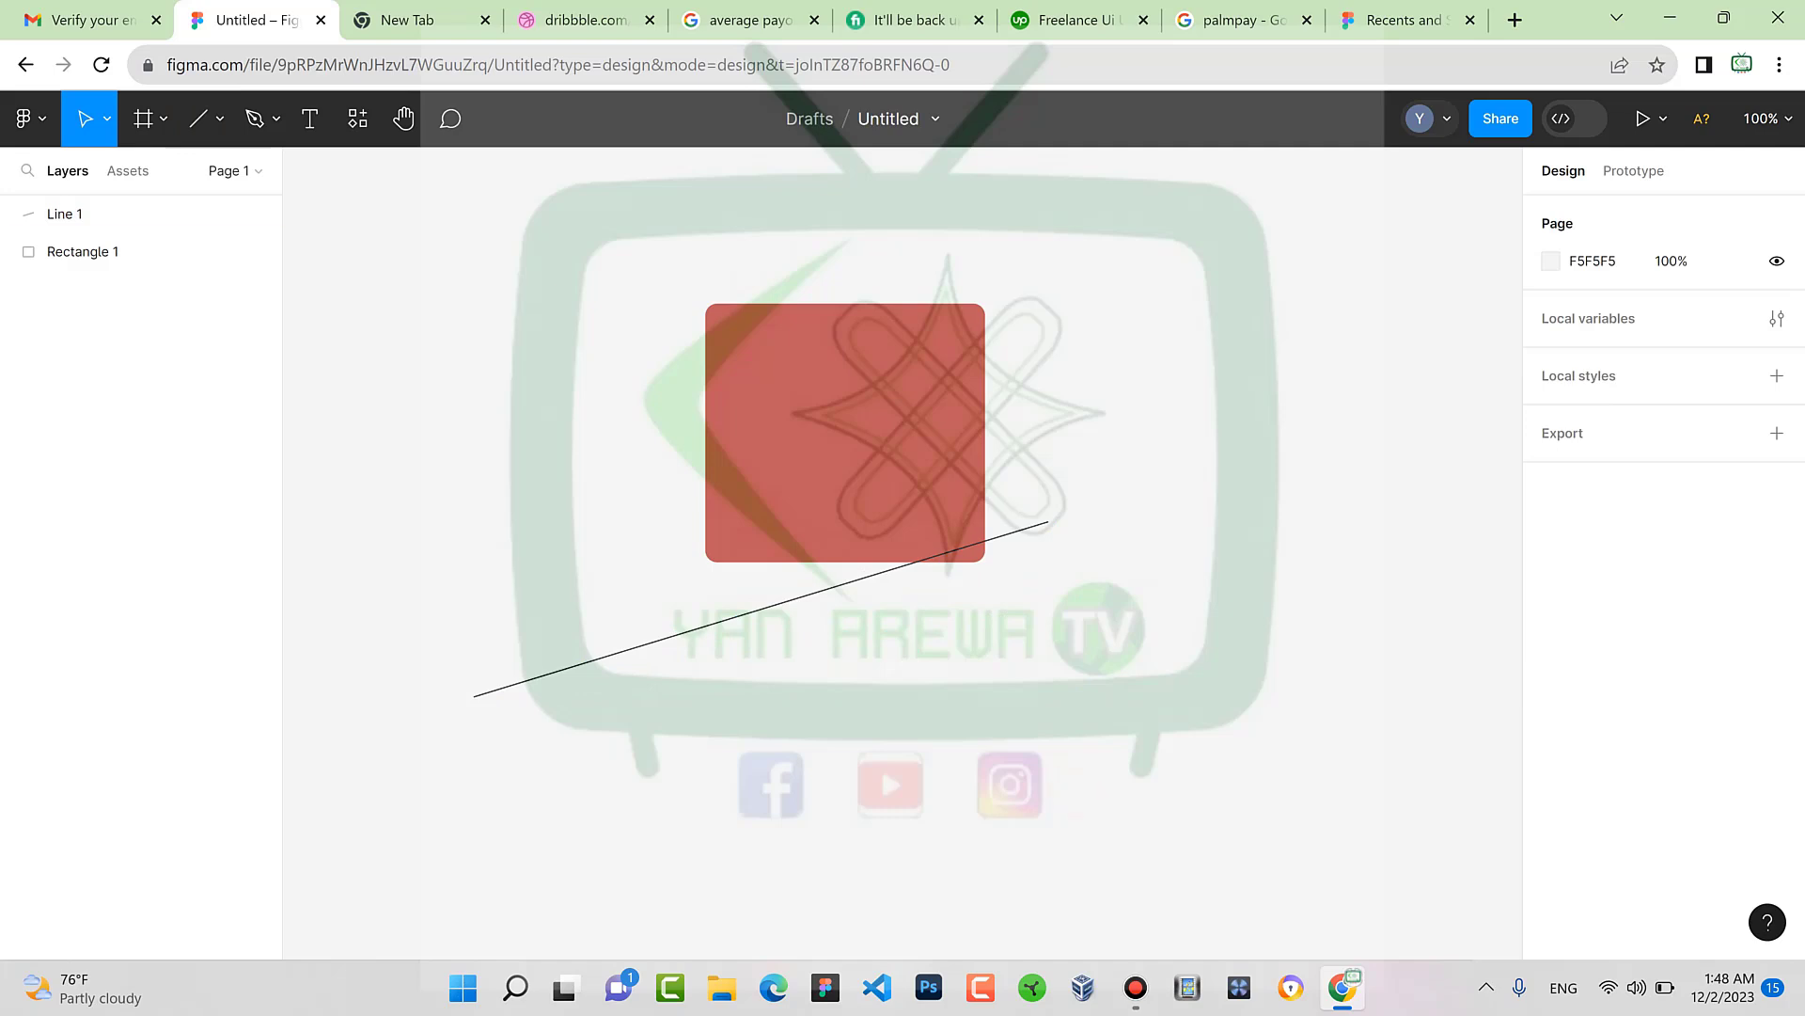
{"action": "left_click", "coordinate": [219, 119]}
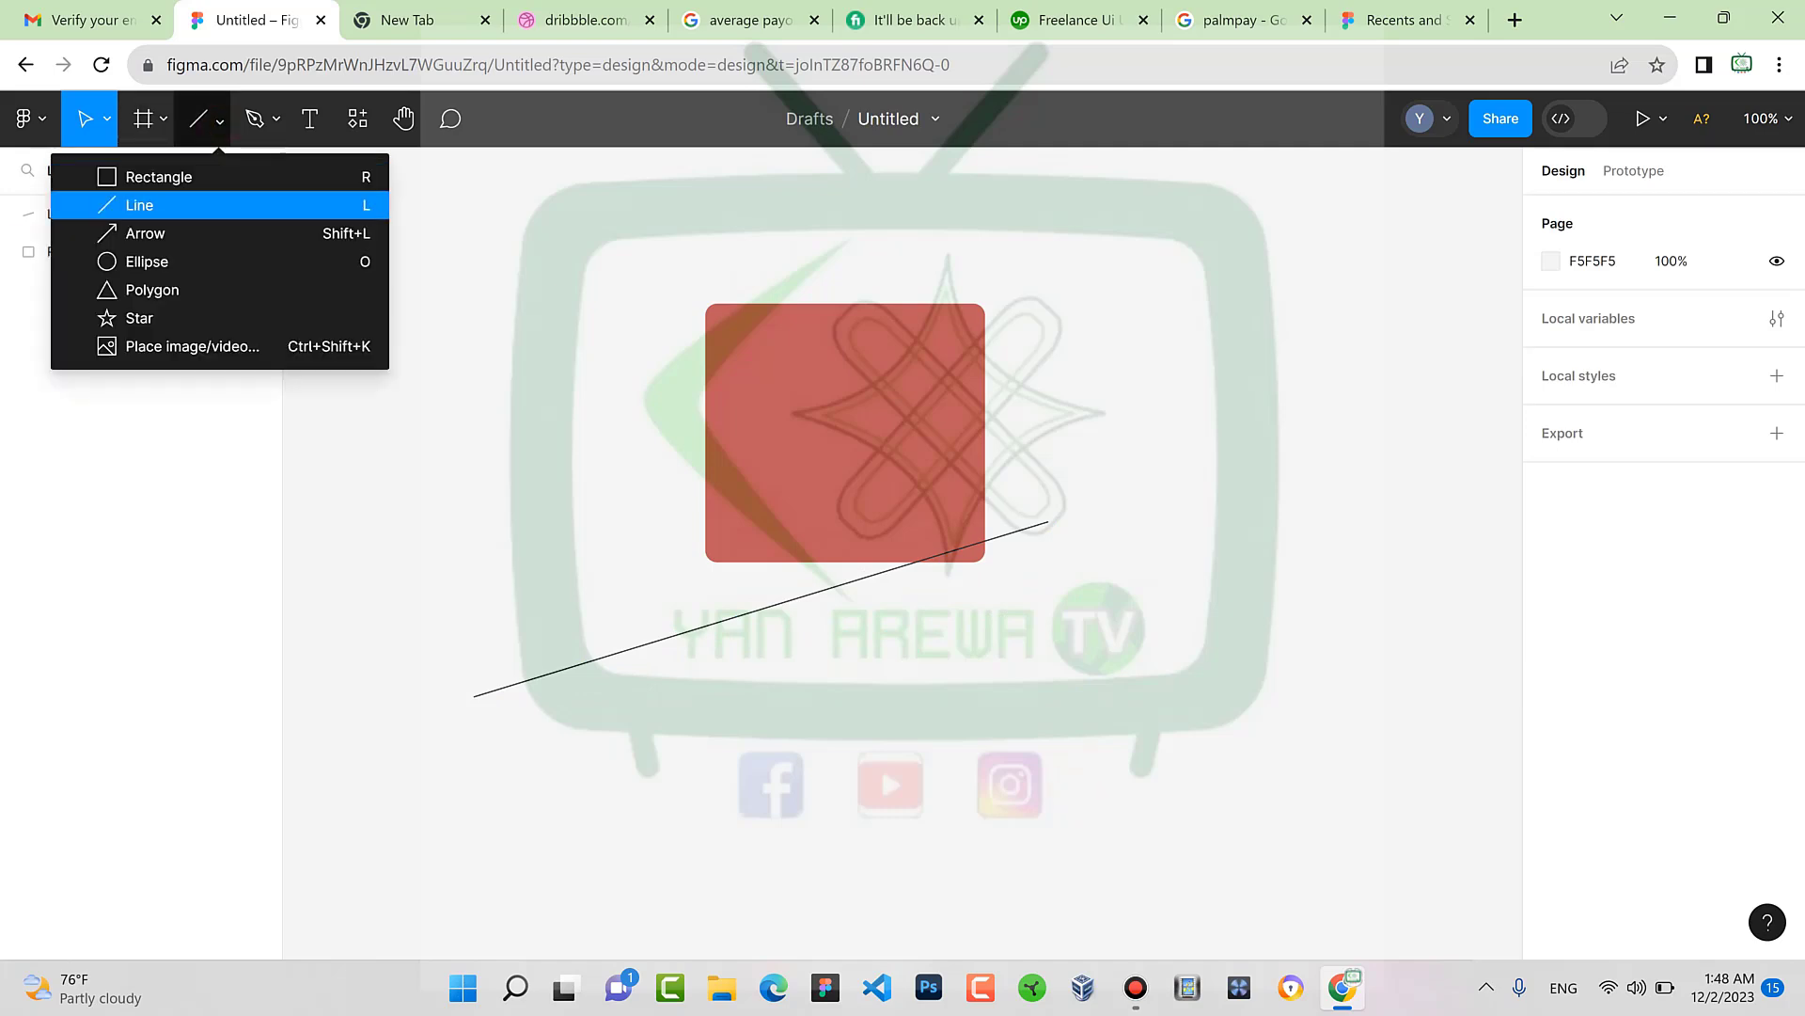
{"action": "left_click", "coordinate": [170, 232]}
{"action": "mouse_move", "coordinate": [321, 571]}
{"action": "left_mouse_down"}
{"action": "mouse_move", "coordinate": [471, 241]}
{"action": "mouse_move", "coordinate": [463, 304]}
{"action": "left_mouse_up"}
{"action": "left_click", "coordinate": [531, 472]}
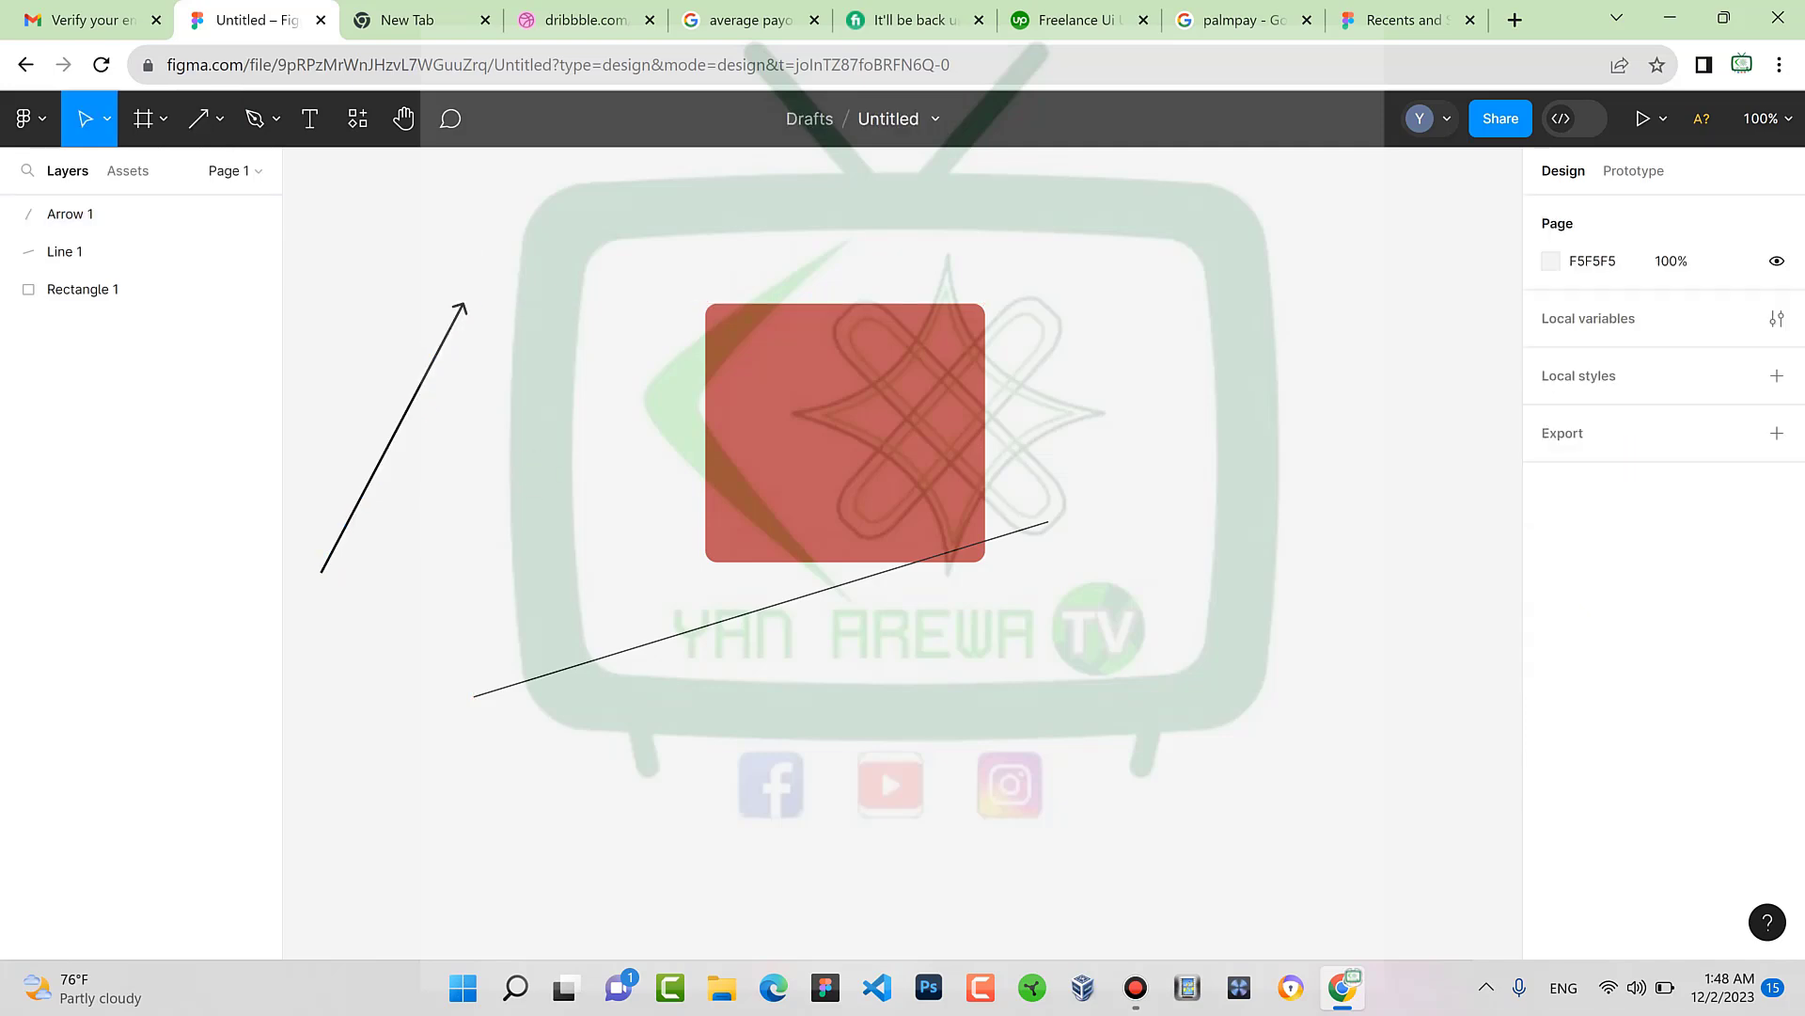
{"action": "left_click", "coordinate": [219, 119]}
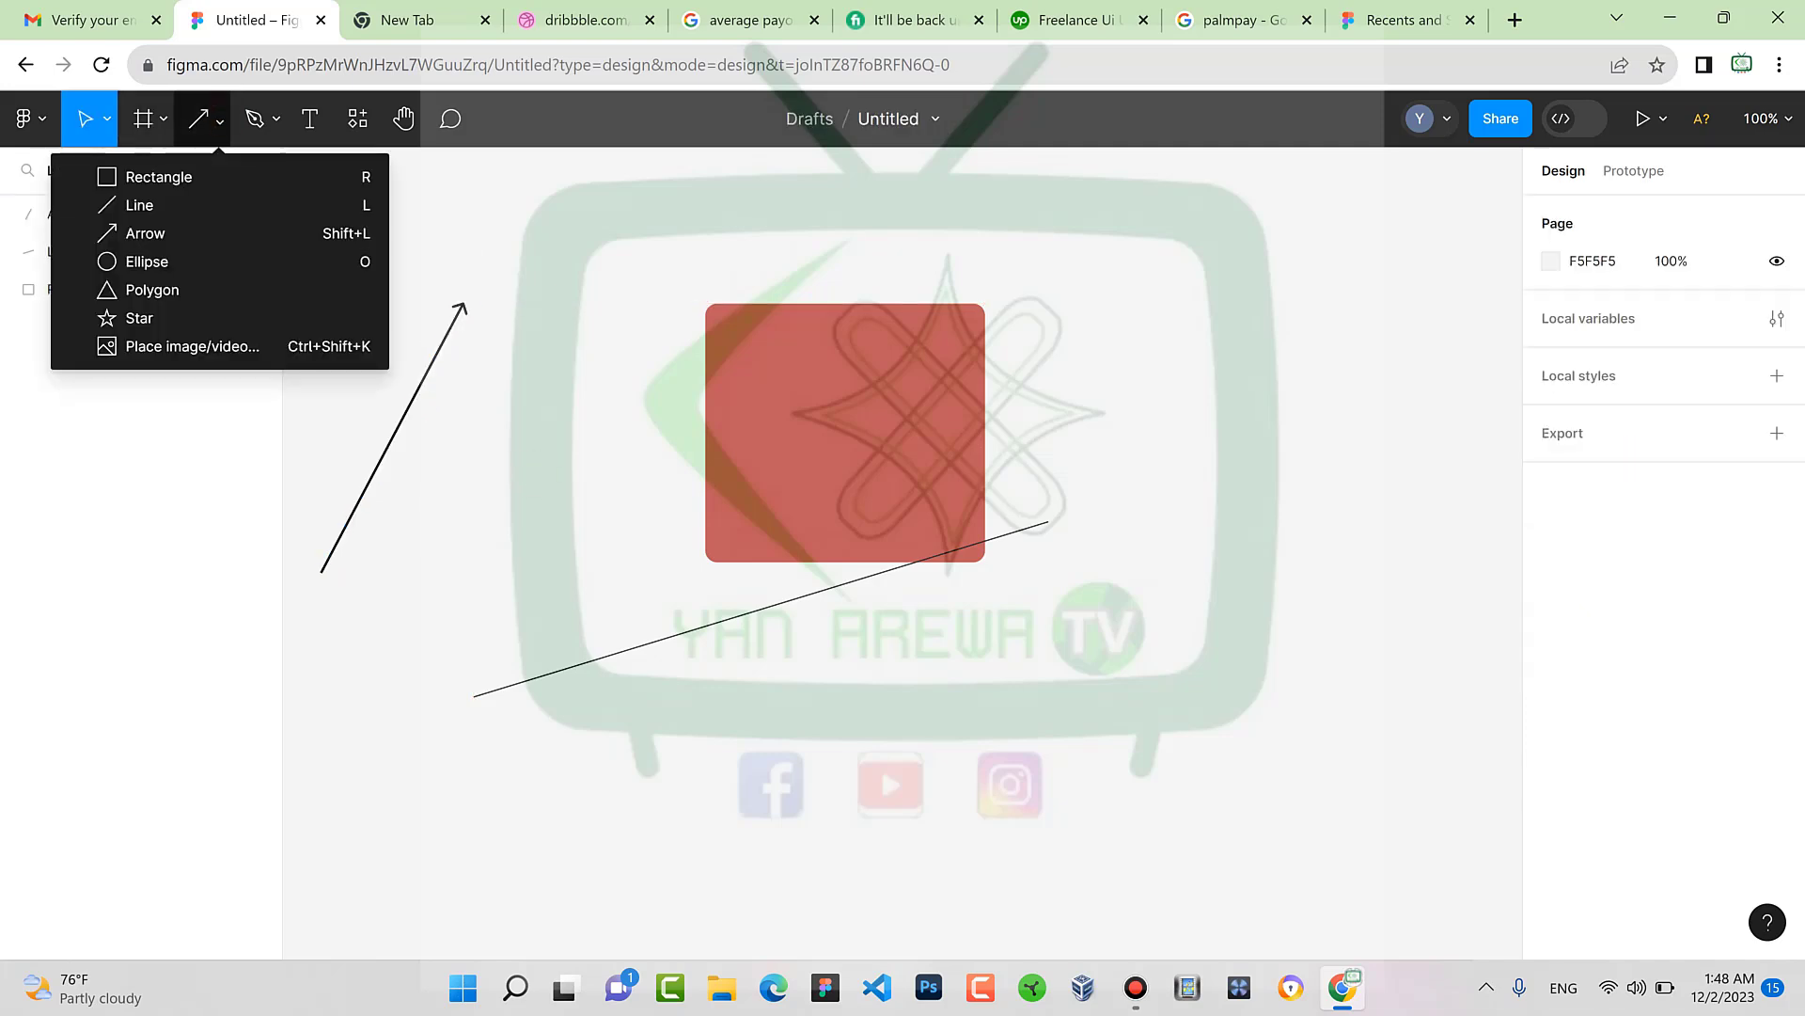
{"action": "left_click", "coordinate": [170, 255]}
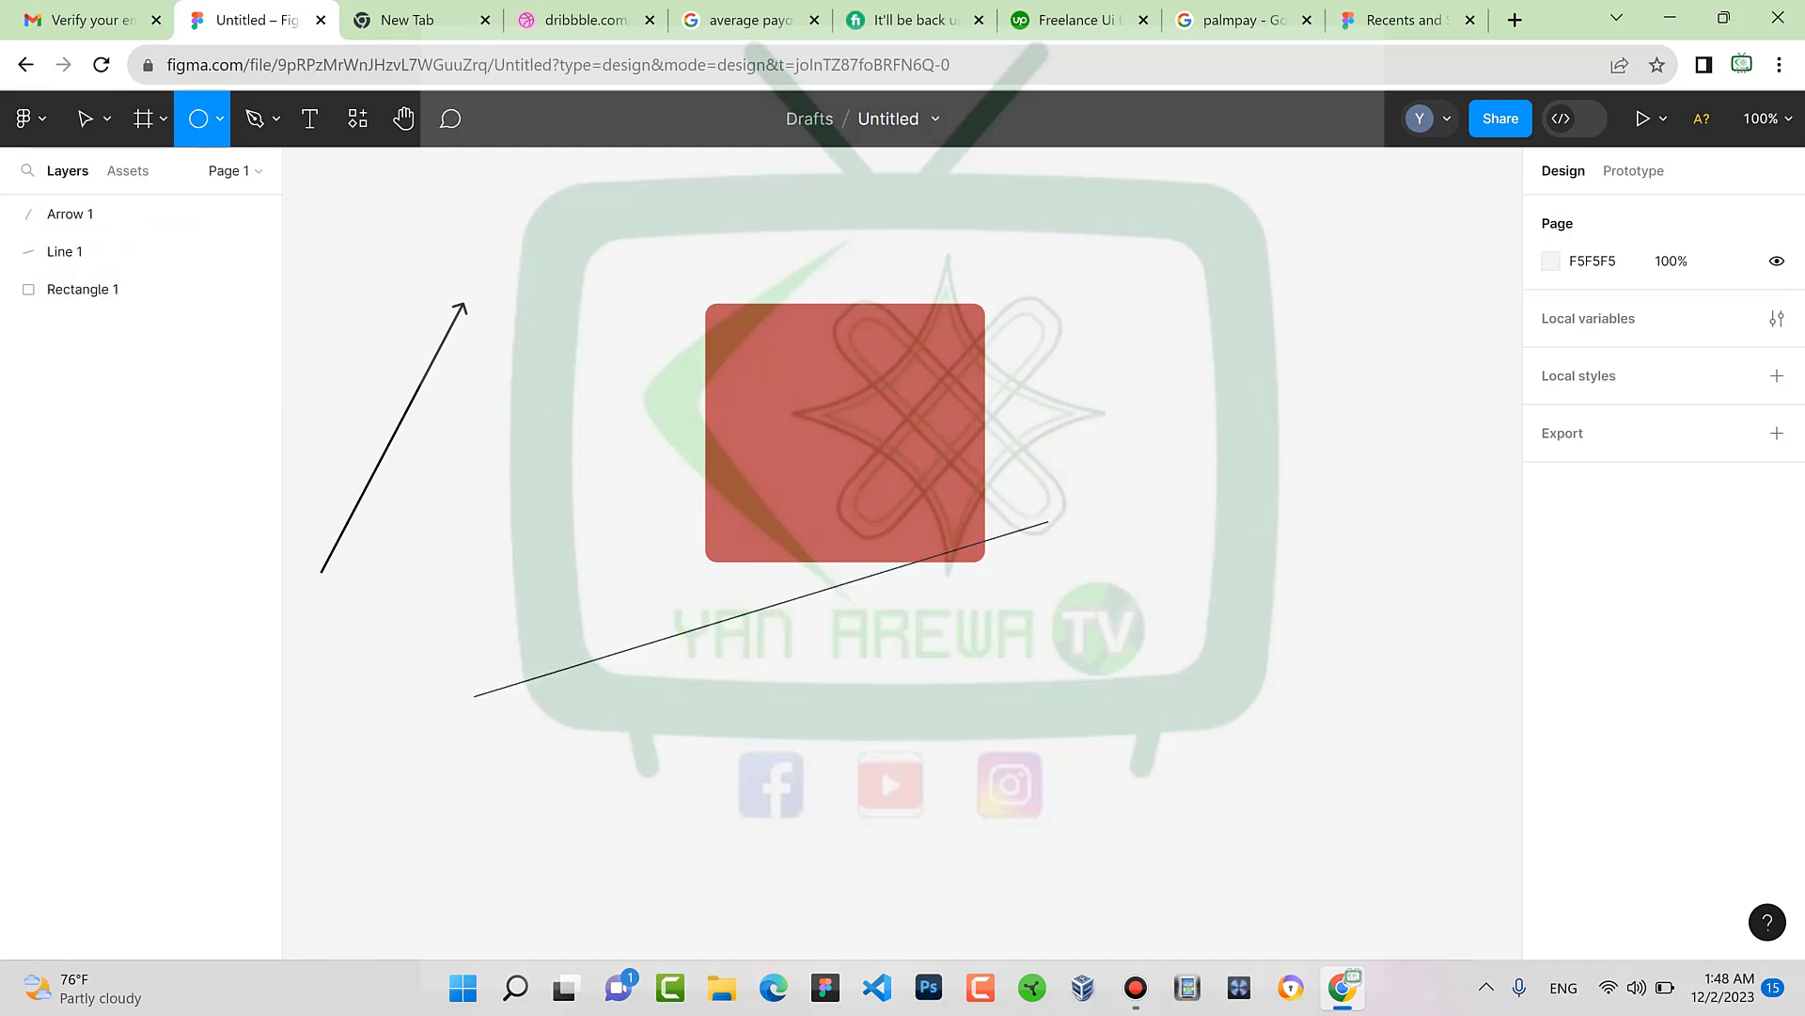
{"action": "mouse_move", "coordinate": [530, 522]}
{"action": "left_mouse_down"}
{"action": "mouse_move", "coordinate": [474, 665]}
{"action": "mouse_move", "coordinate": [399, 655]}
{"action": "left_mouse_up"}
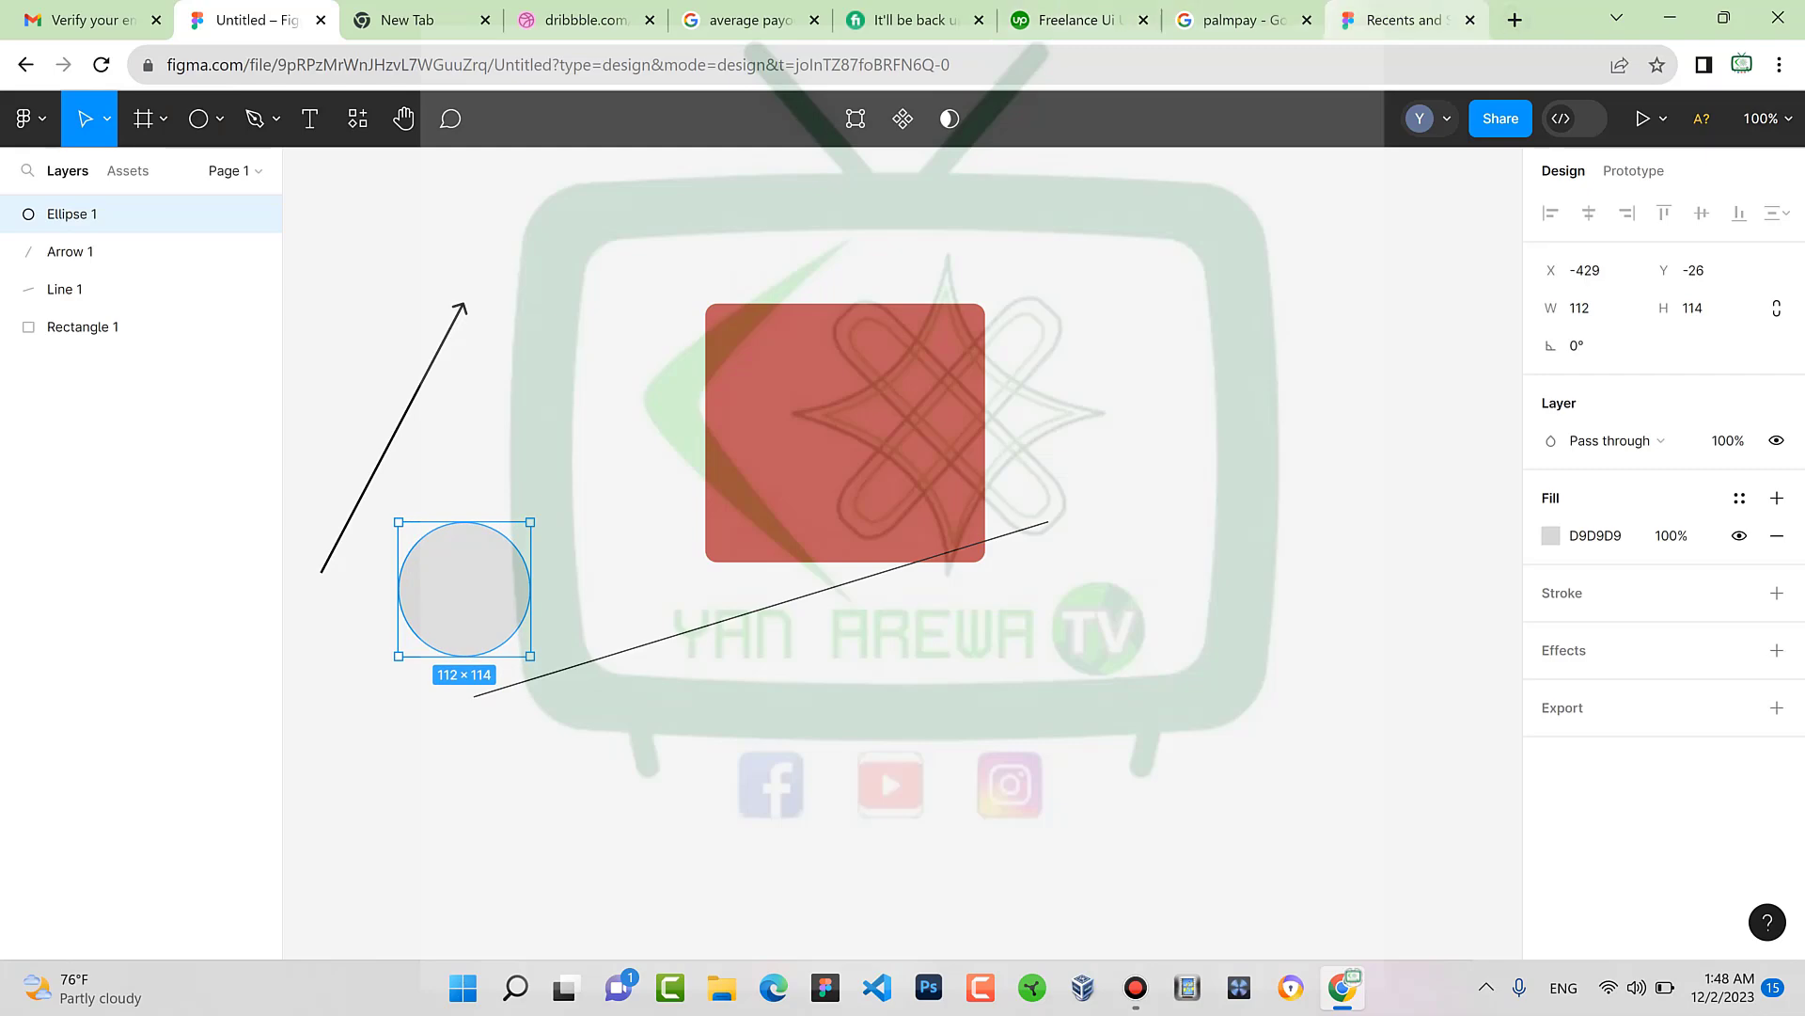
{"action": "left_click", "coordinate": [1232, 20]}
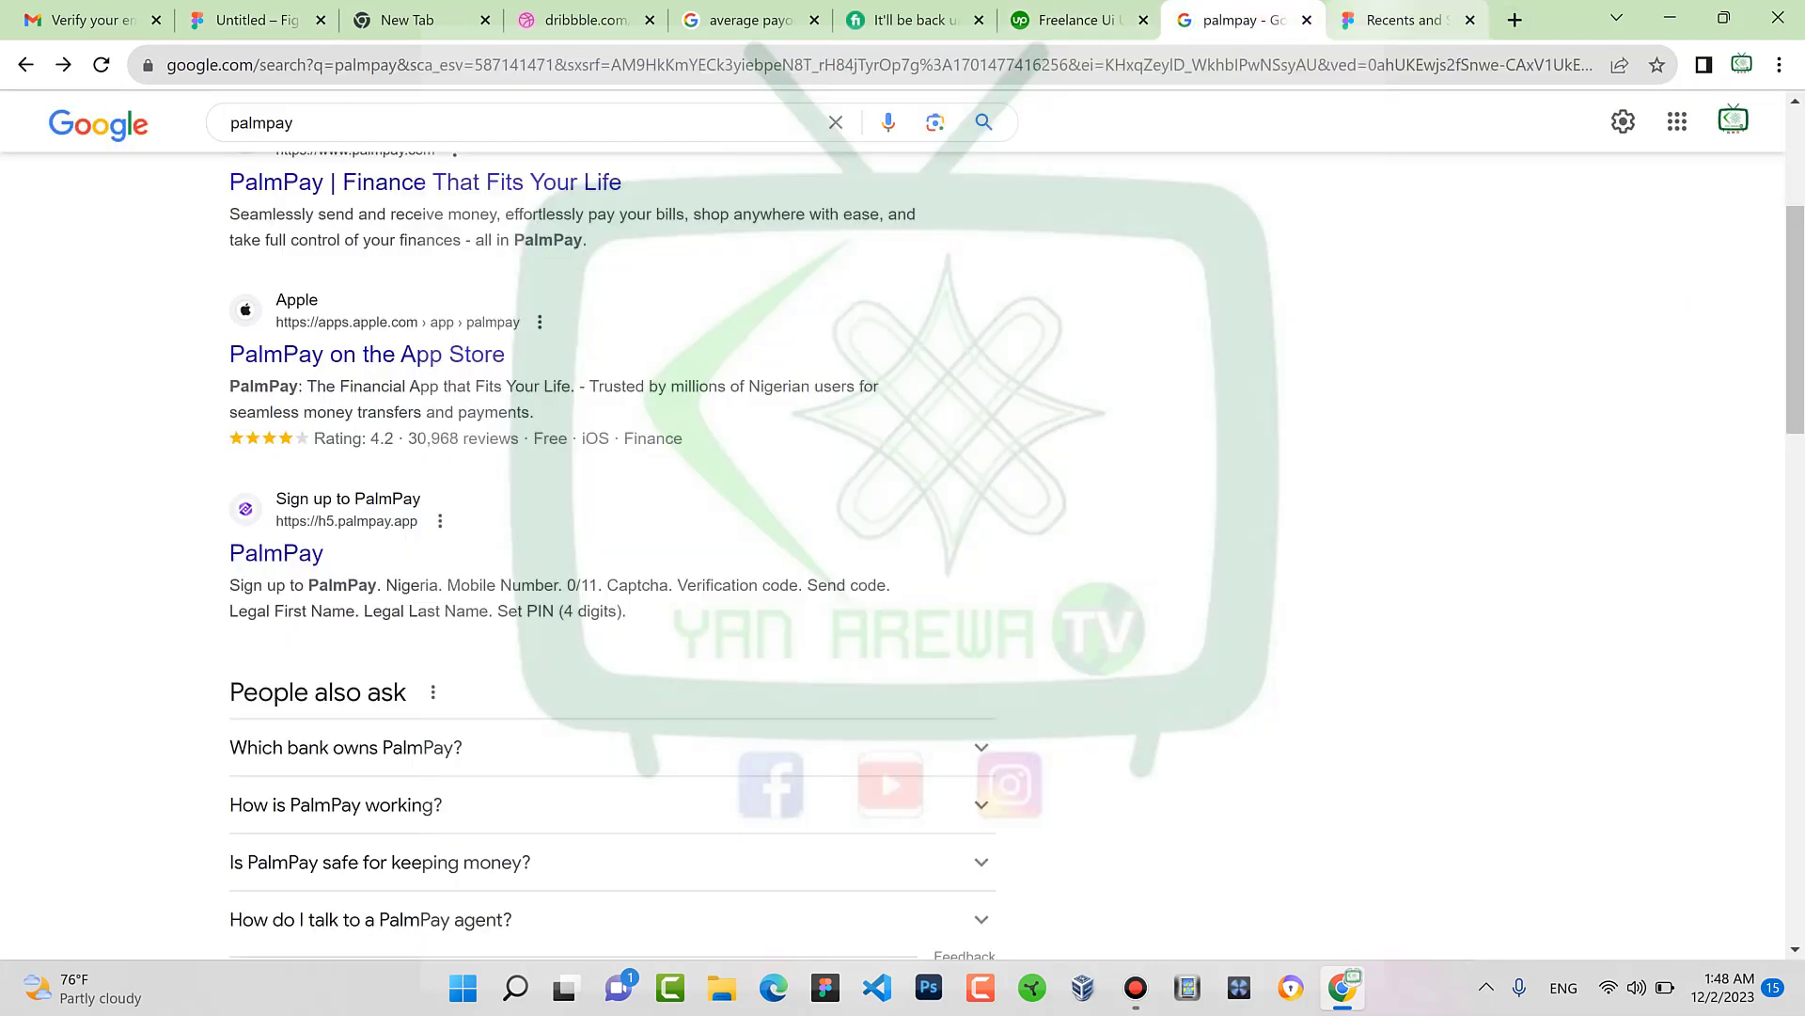
{"action": "left_click", "coordinate": [1391, 20]}
{"action": "left_click", "coordinate": [1241, 20]}
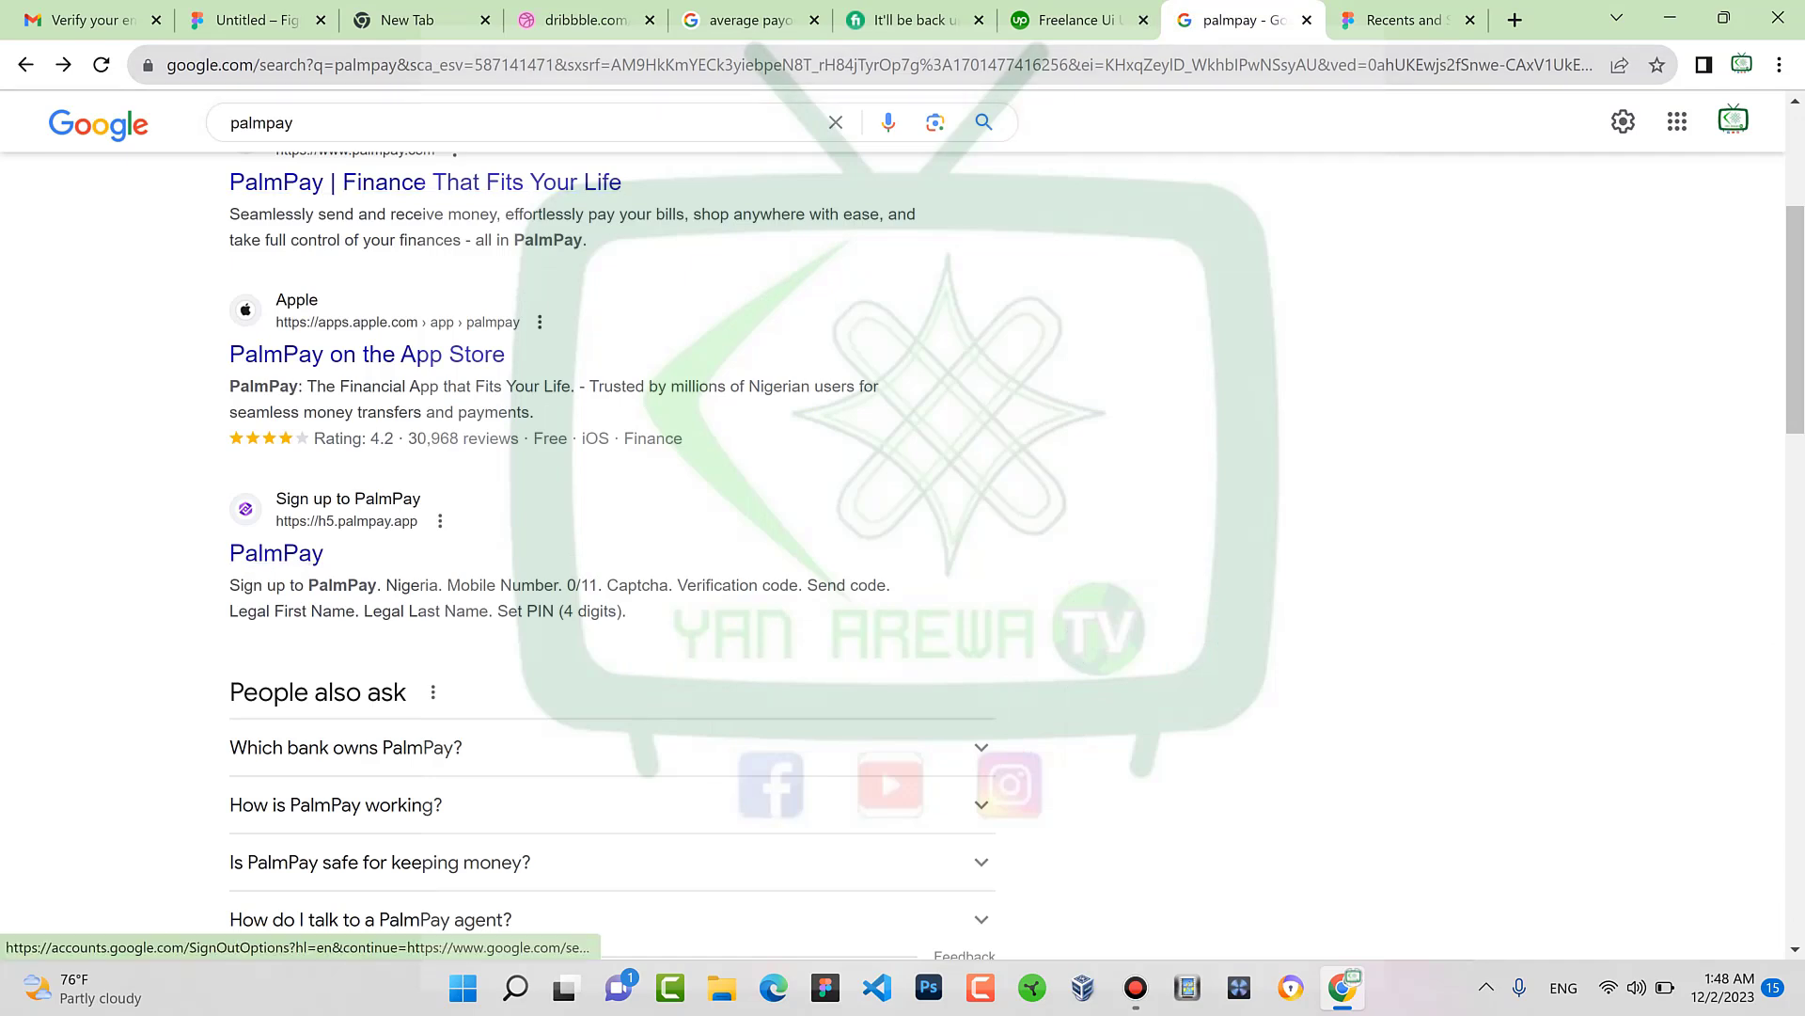
{"action": "left_click", "coordinate": [1796, 188]}
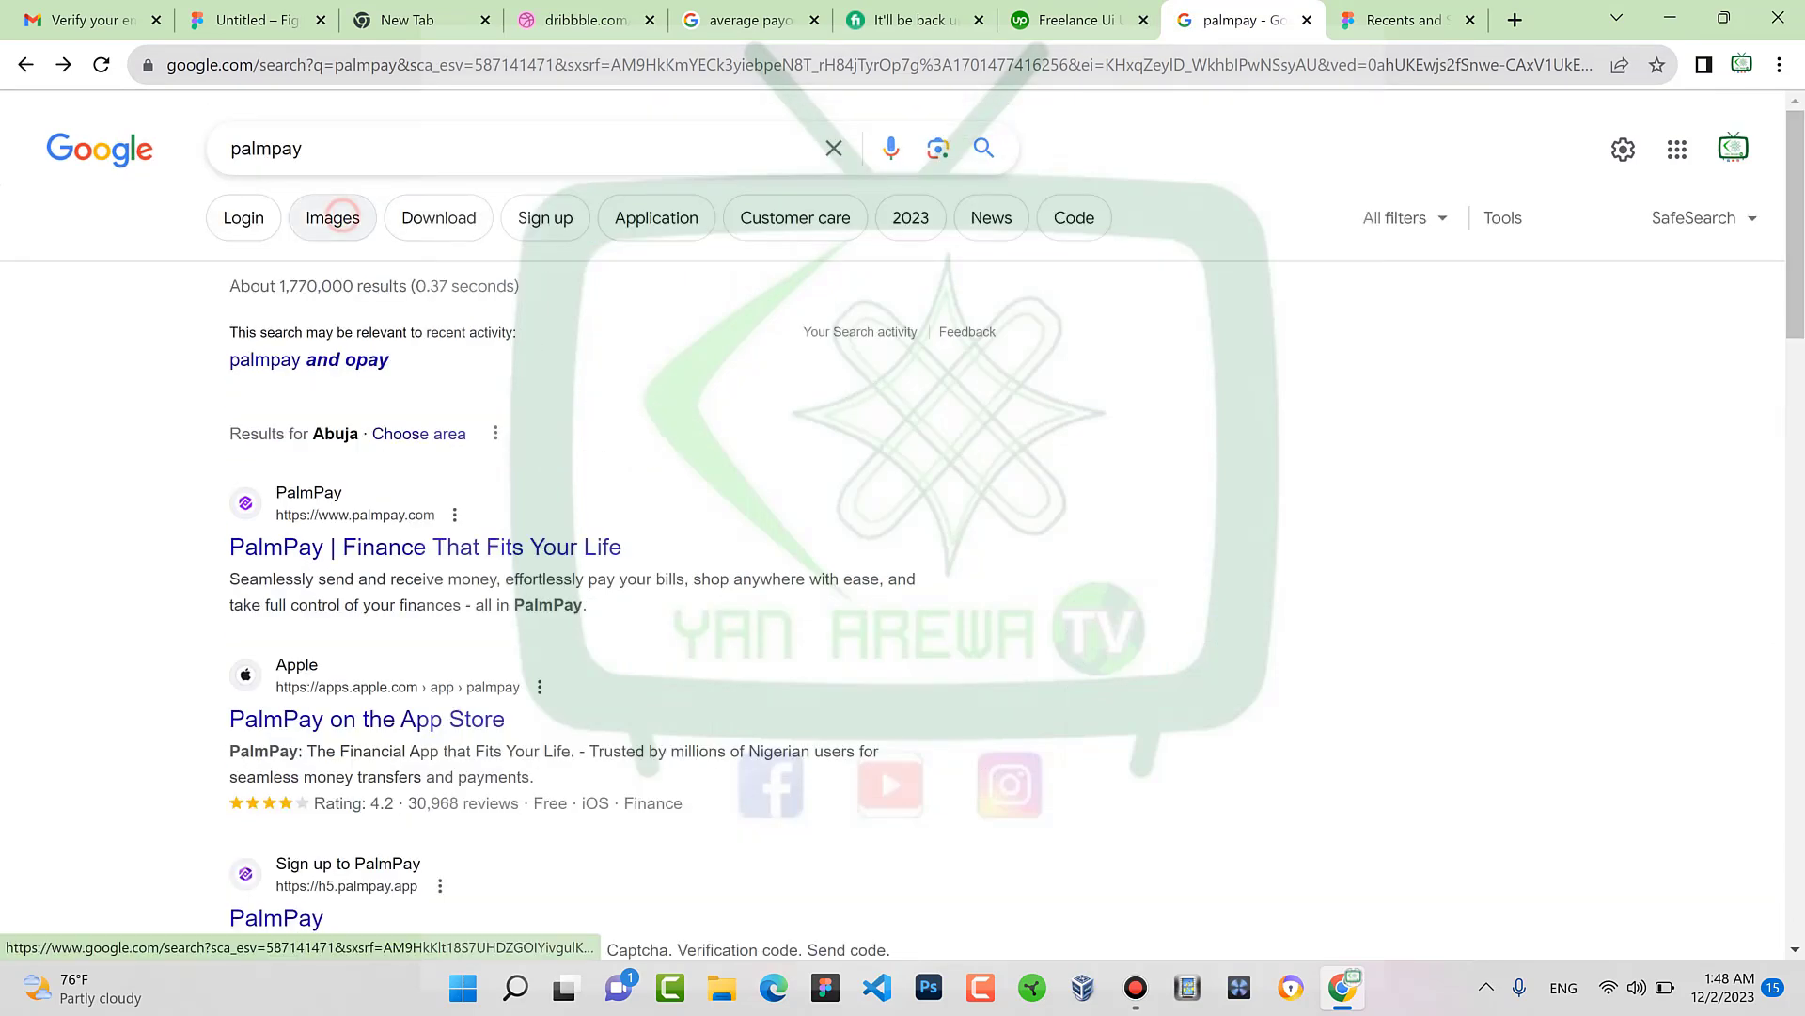
{"action": "left_click", "coordinate": [333, 217]}
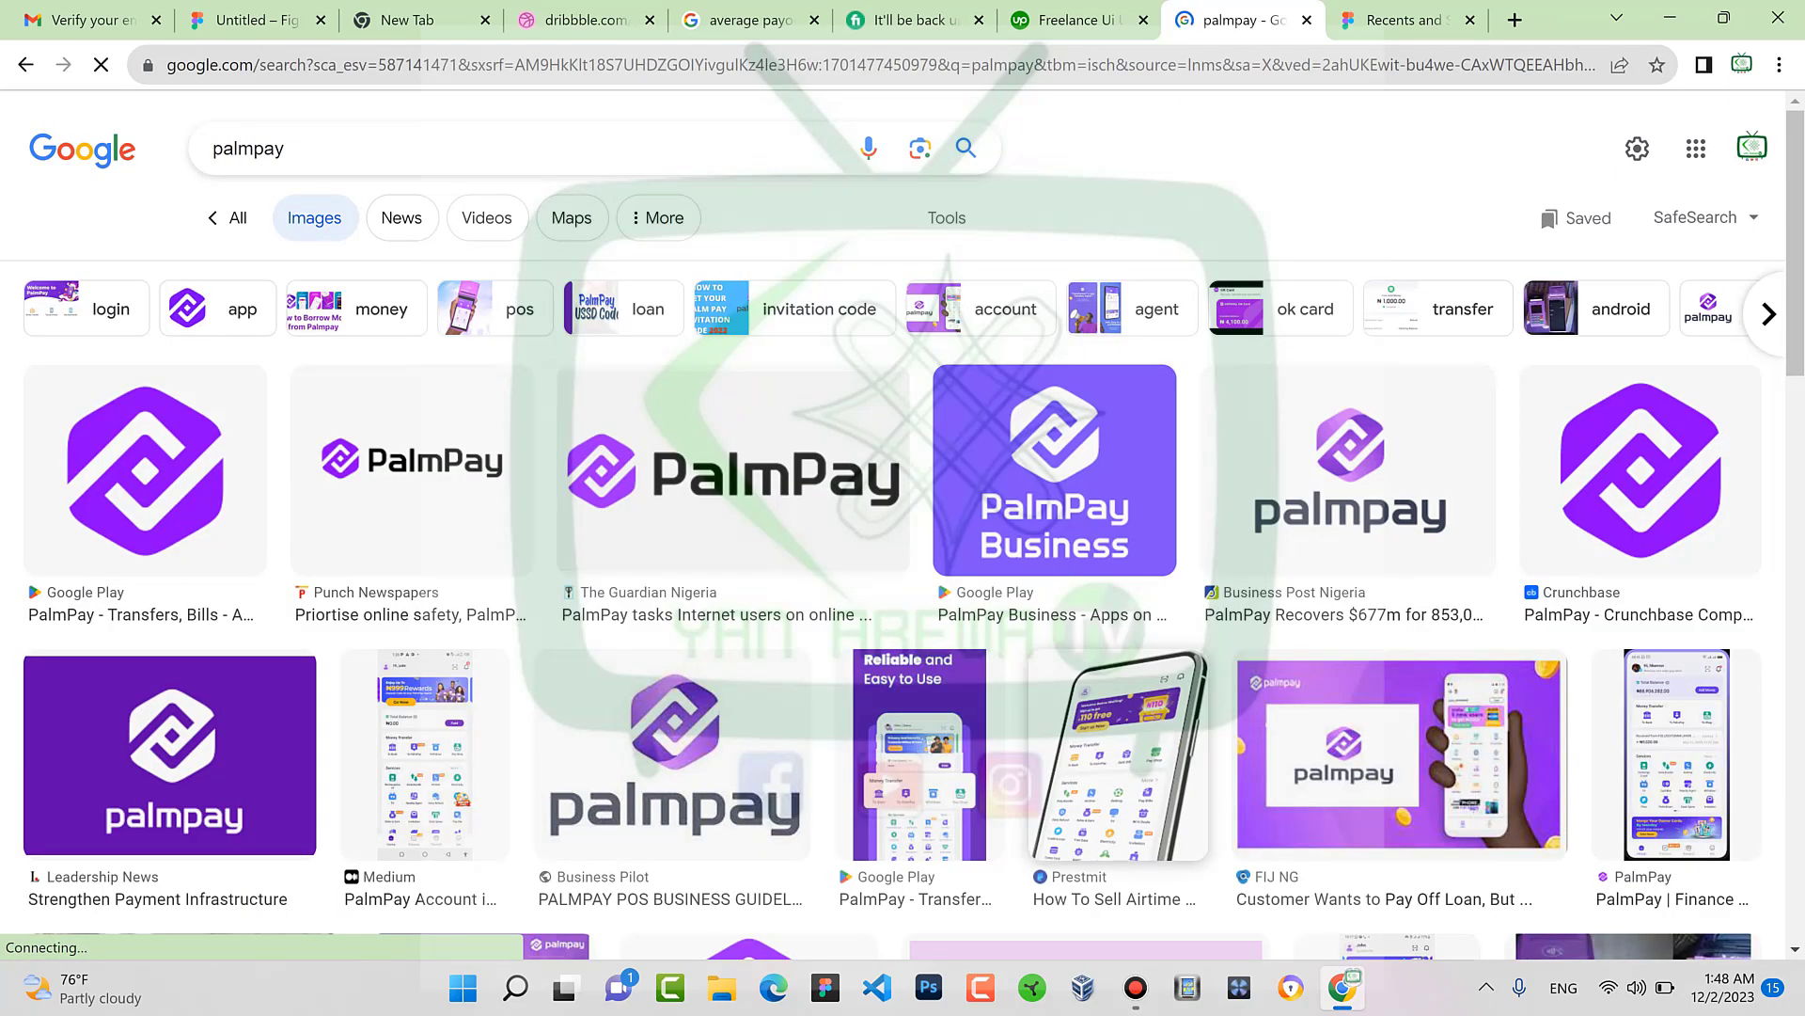
{"action": "left_click", "coordinate": [1119, 752]}
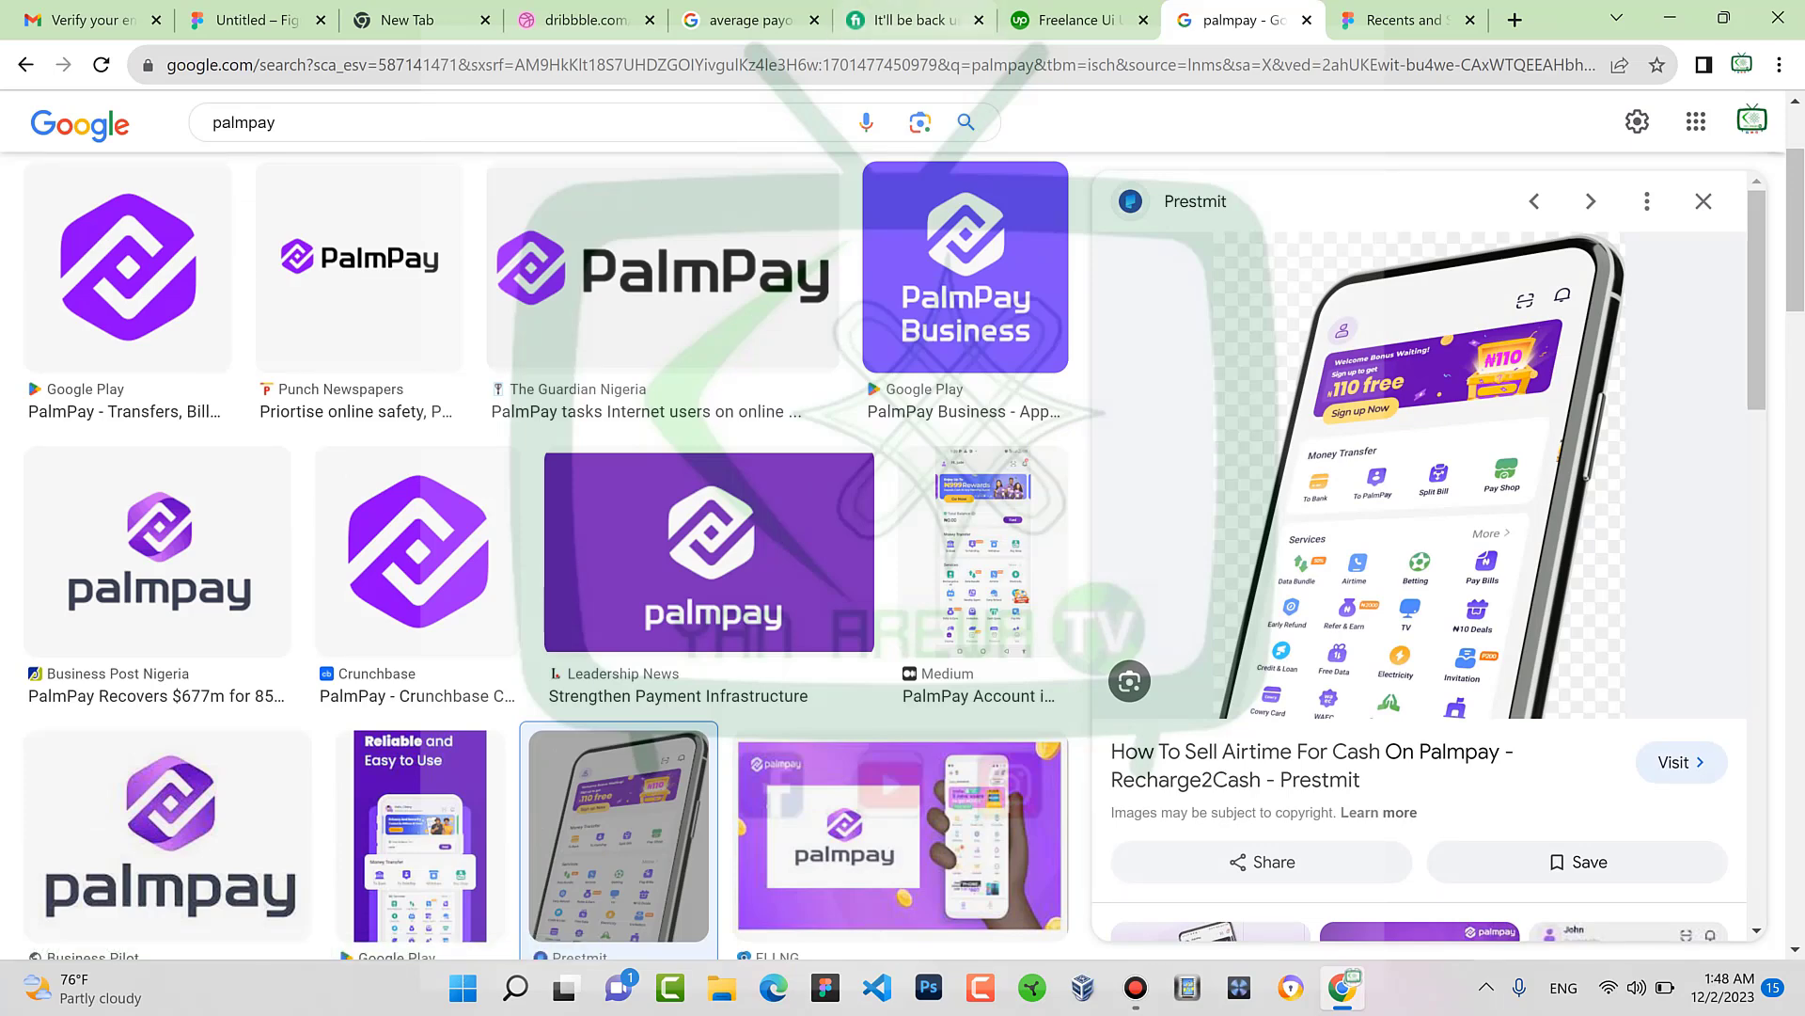
{"action": "left_click", "coordinate": [1392, 20]}
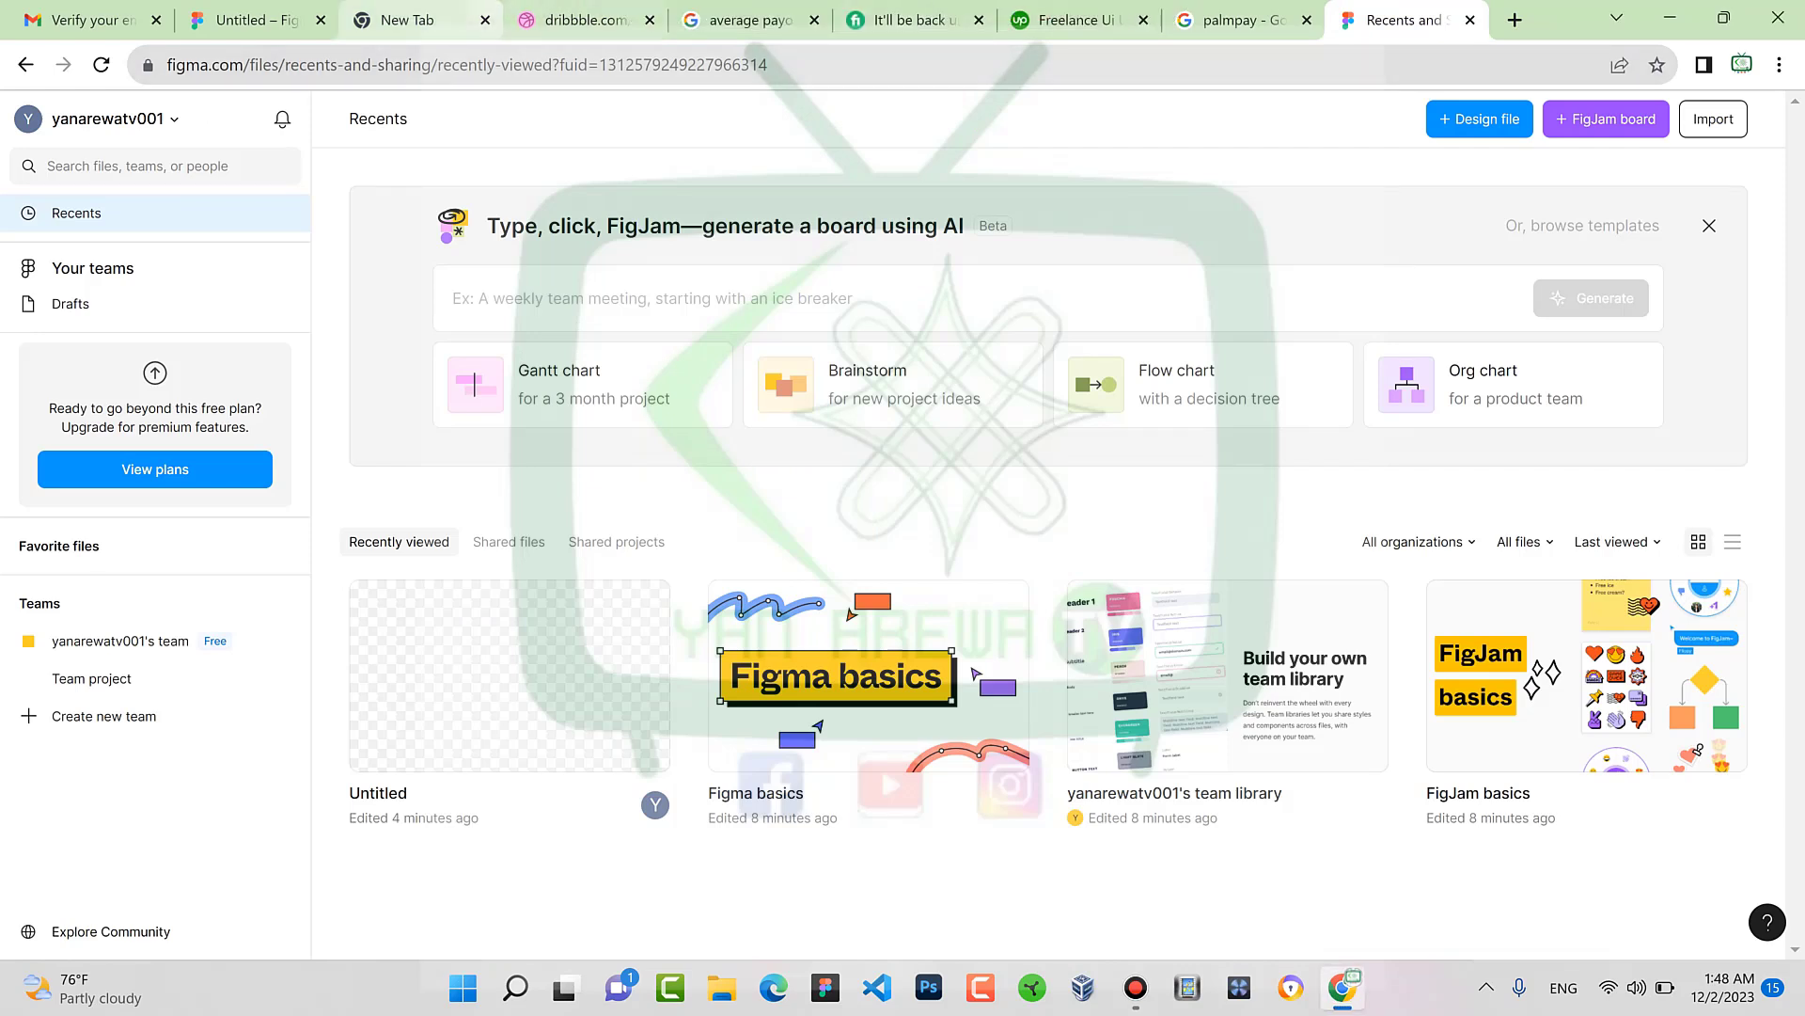
{"action": "left_click", "coordinate": [282, 16]}
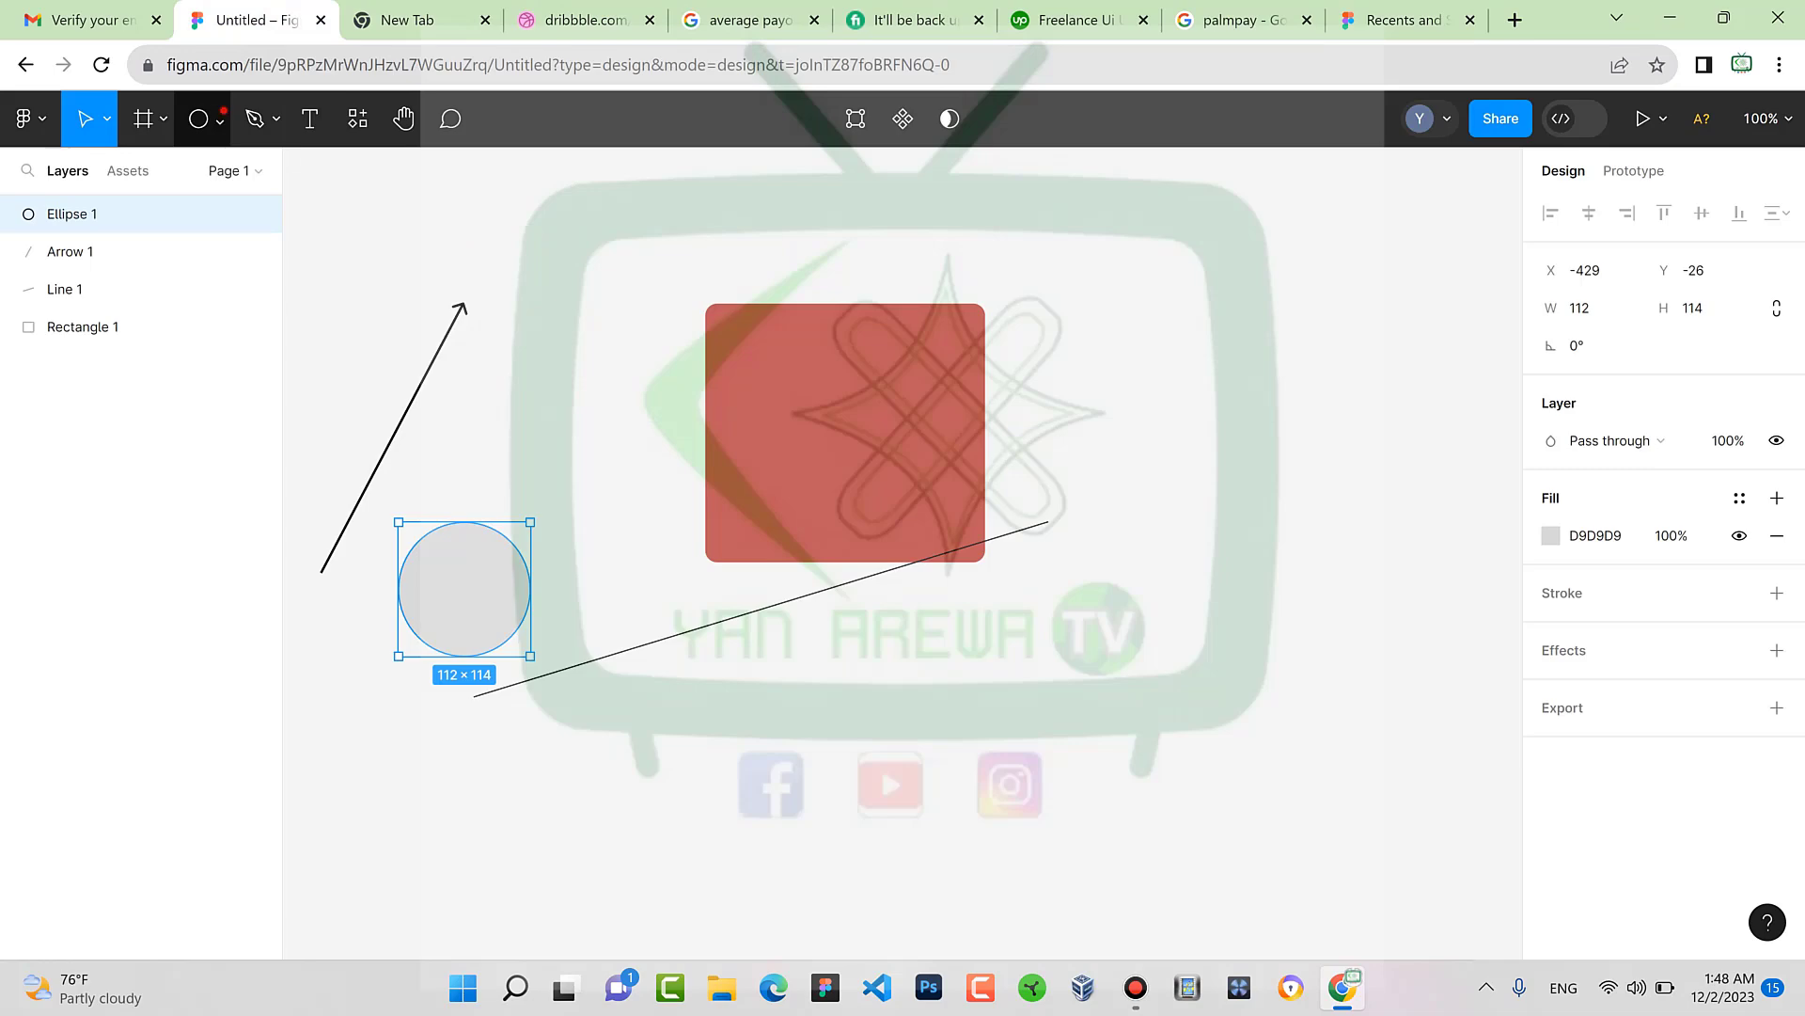
{"action": "left_click", "coordinate": [219, 118]}
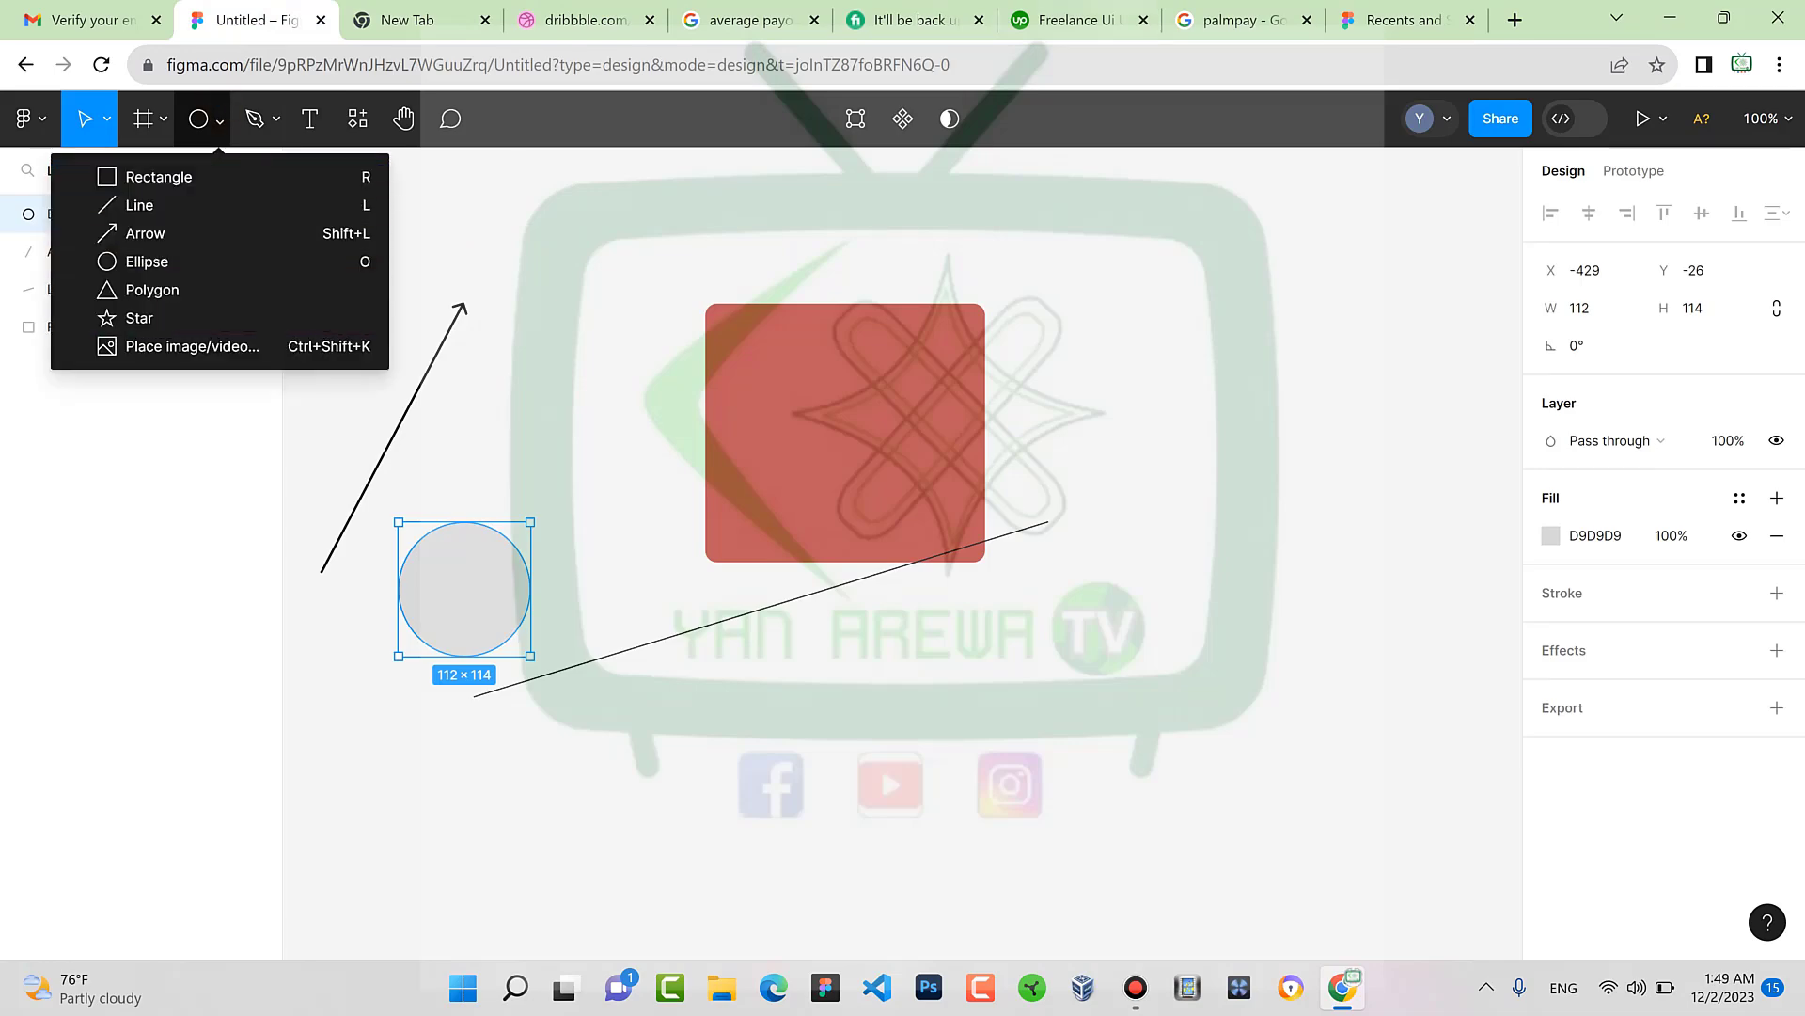
{"action": "left_click", "coordinate": [1232, 19]}
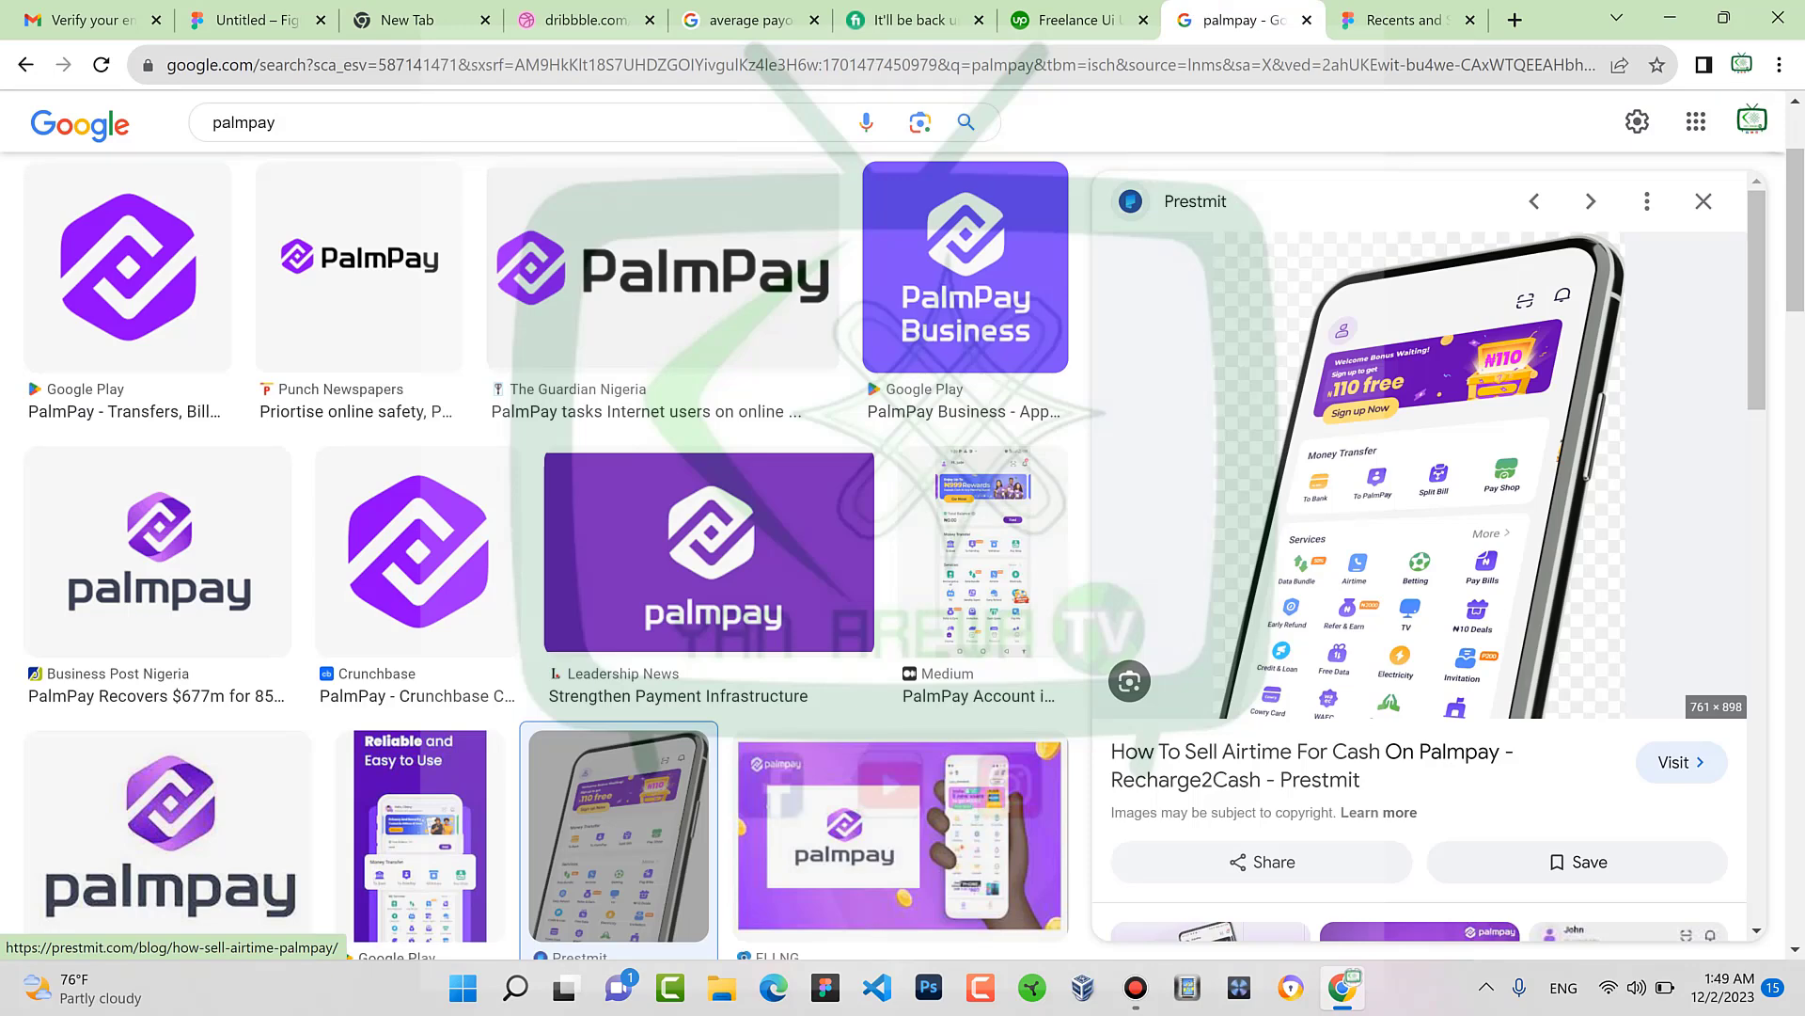
{"action": "left_click", "coordinate": [246, 20]}
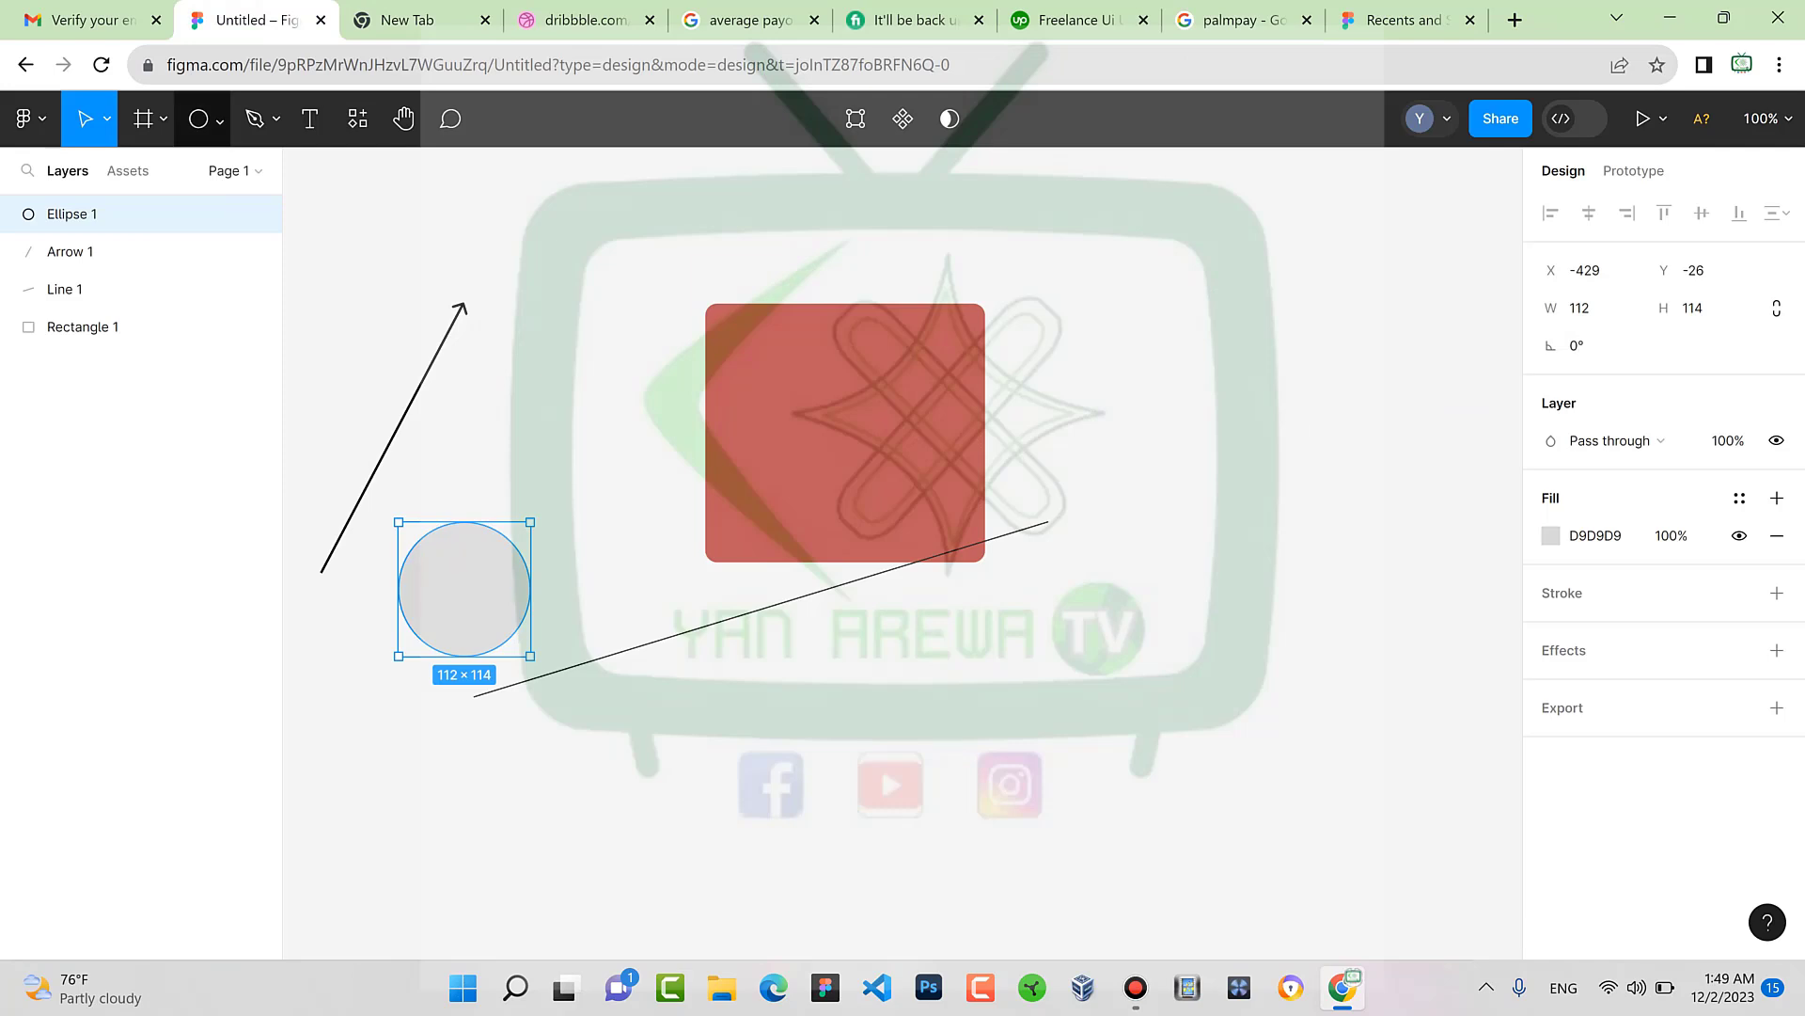
Draw a tall triangle polygon over the circle and a 163×133 star at lower right.
{"action": "left_click", "coordinate": [218, 118]}
{"action": "left_click", "coordinate": [160, 288]}
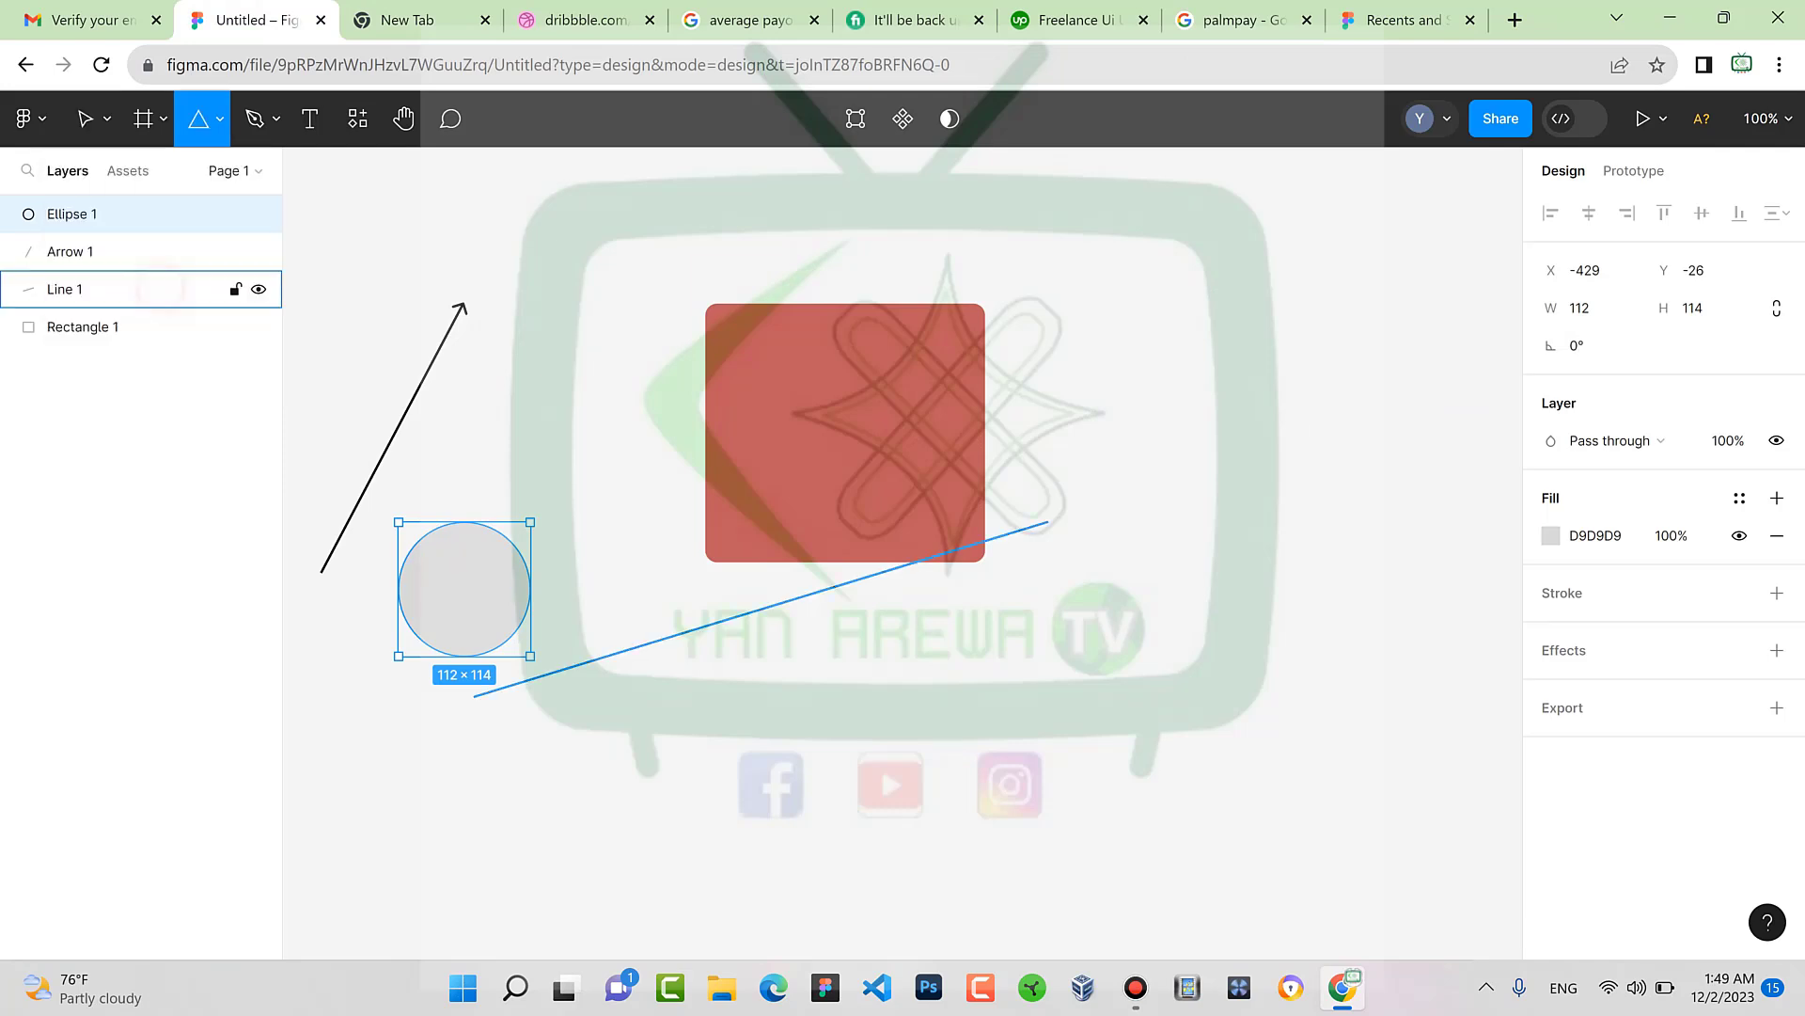
{"action": "mouse_move", "coordinate": [636, 398]}
{"action": "left_mouse_down"}
{"action": "mouse_move", "coordinate": [512, 714]}
{"action": "mouse_move", "coordinate": [439, 675]}
{"action": "left_mouse_up"}
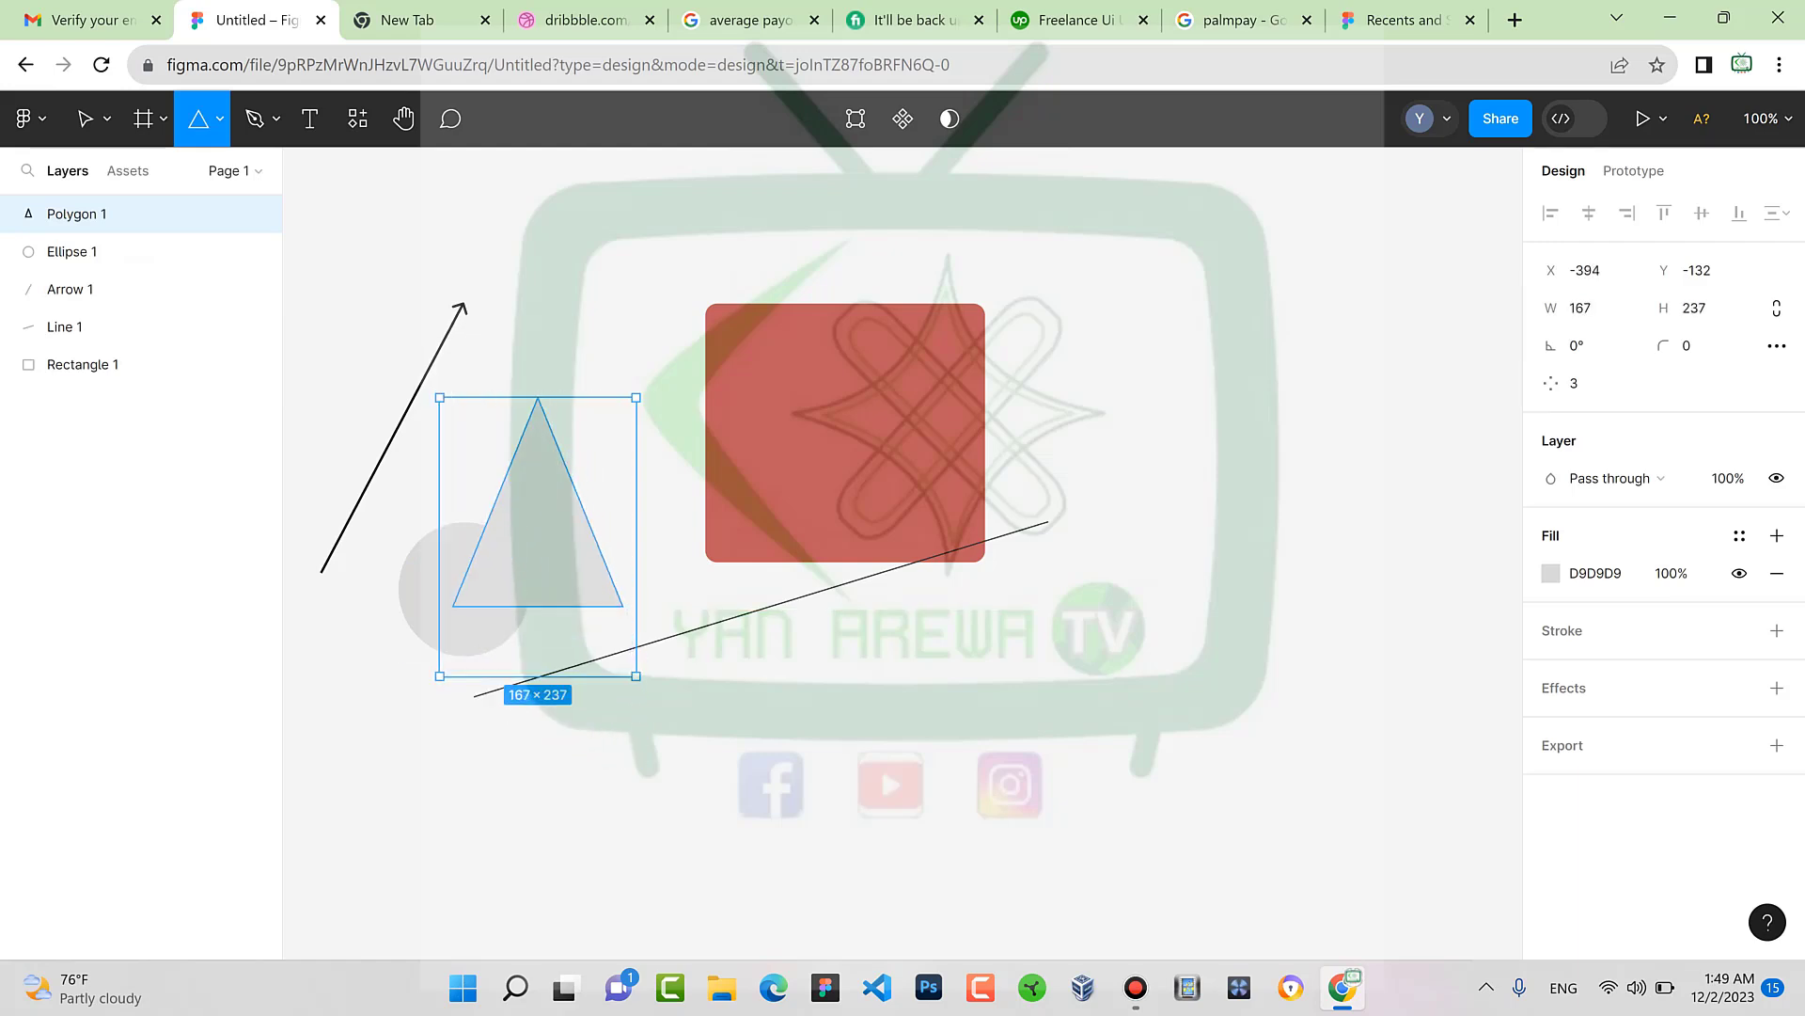
{"action": "left_click", "coordinate": [219, 120]}
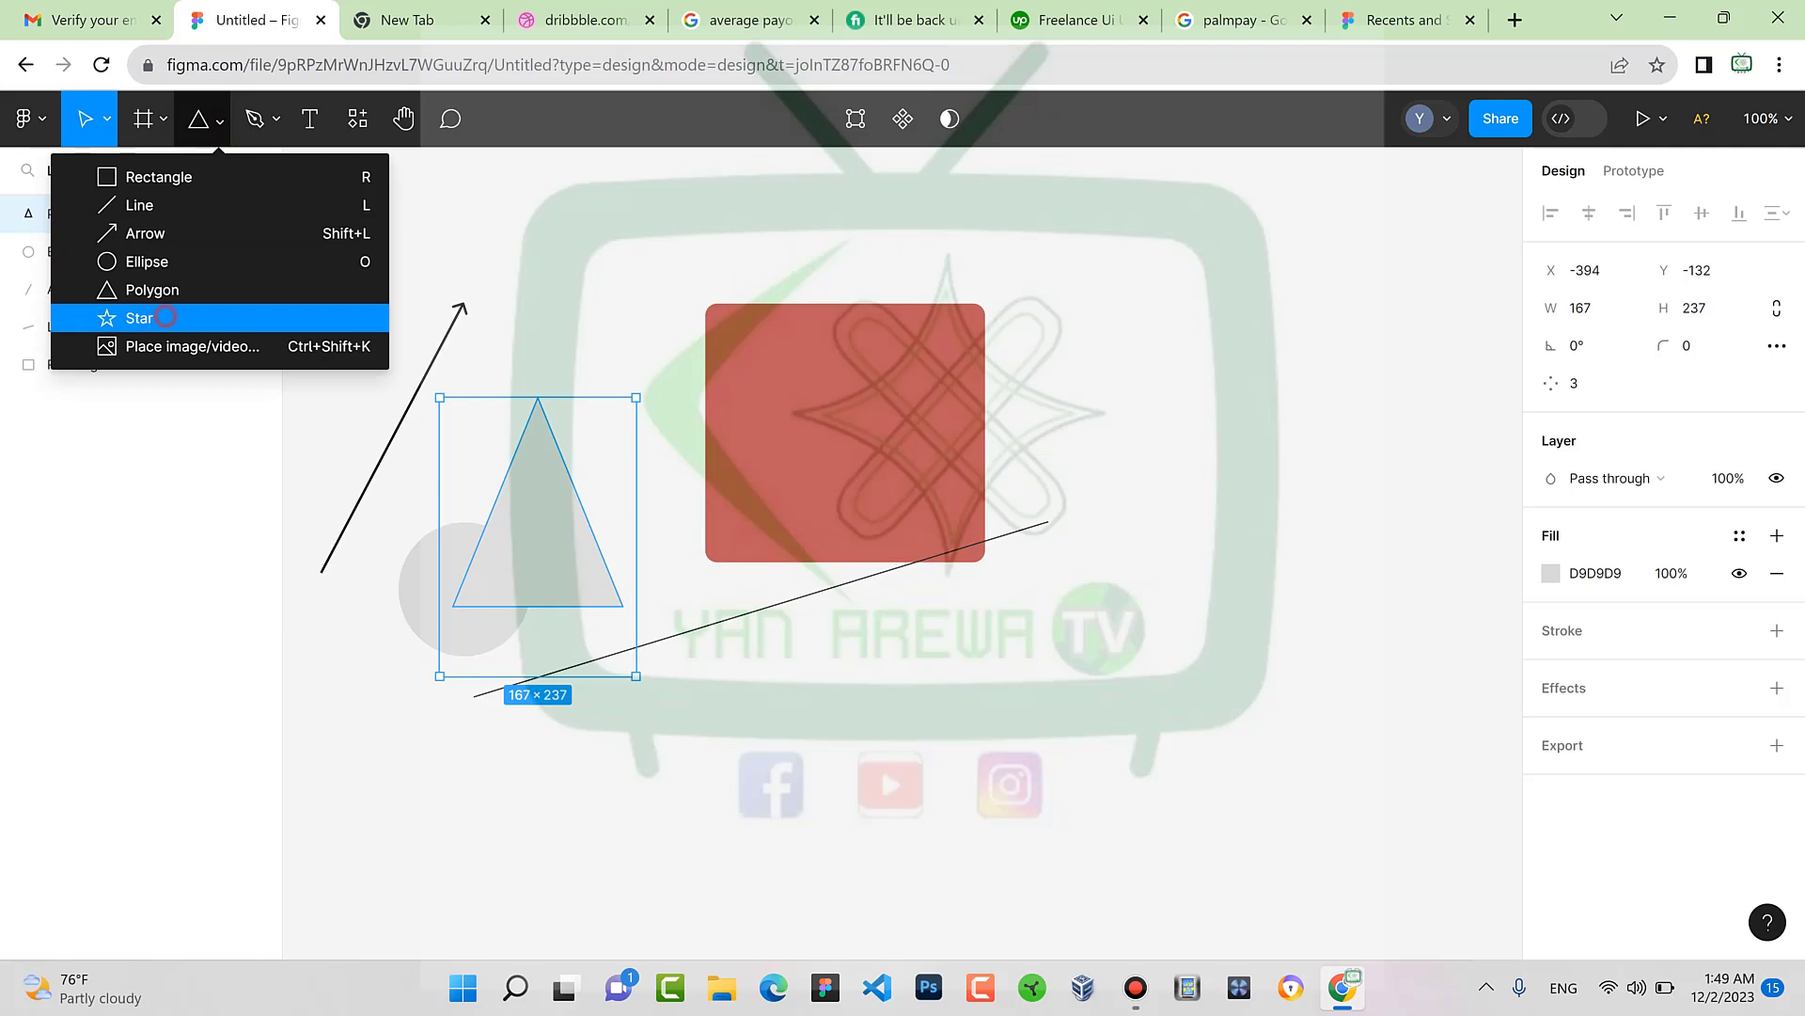
{"action": "left_click", "coordinate": [141, 317]}
{"action": "mouse_move", "coordinate": [1058, 571]}
{"action": "left_mouse_down"}
{"action": "mouse_move", "coordinate": [1286, 722]}
{"action": "mouse_move", "coordinate": [1250, 728]}
{"action": "left_mouse_up"}
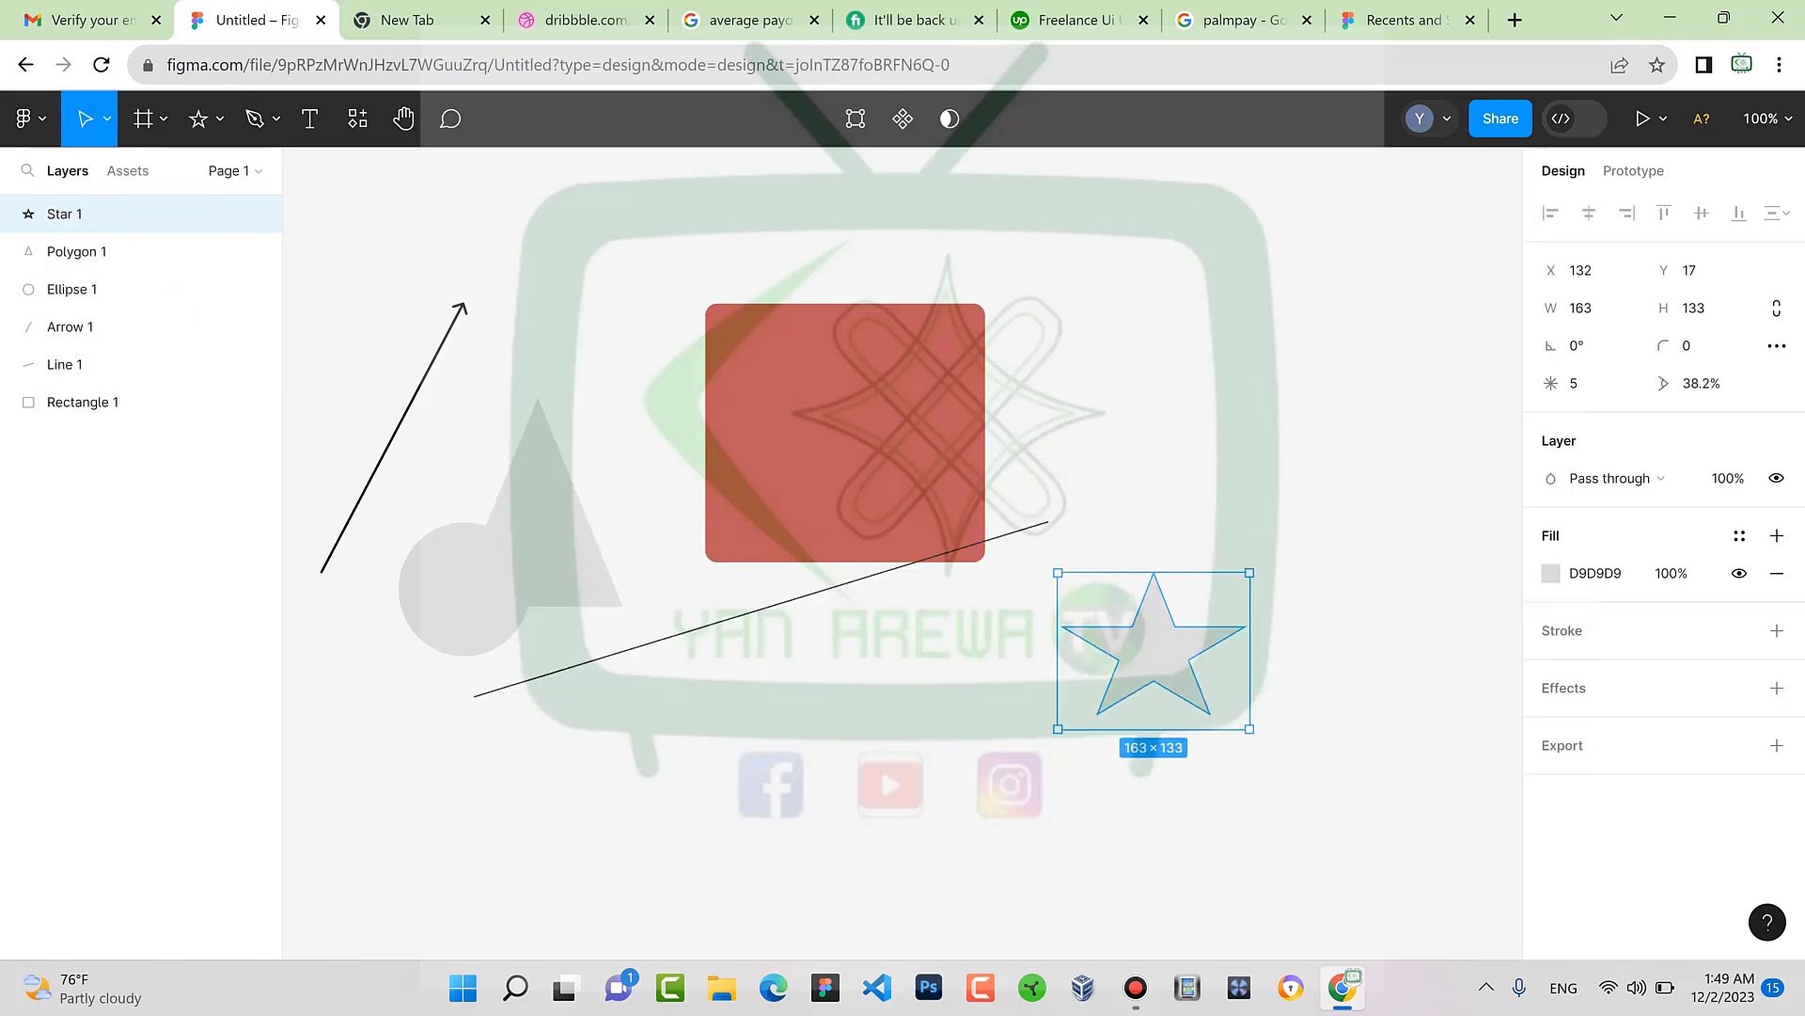